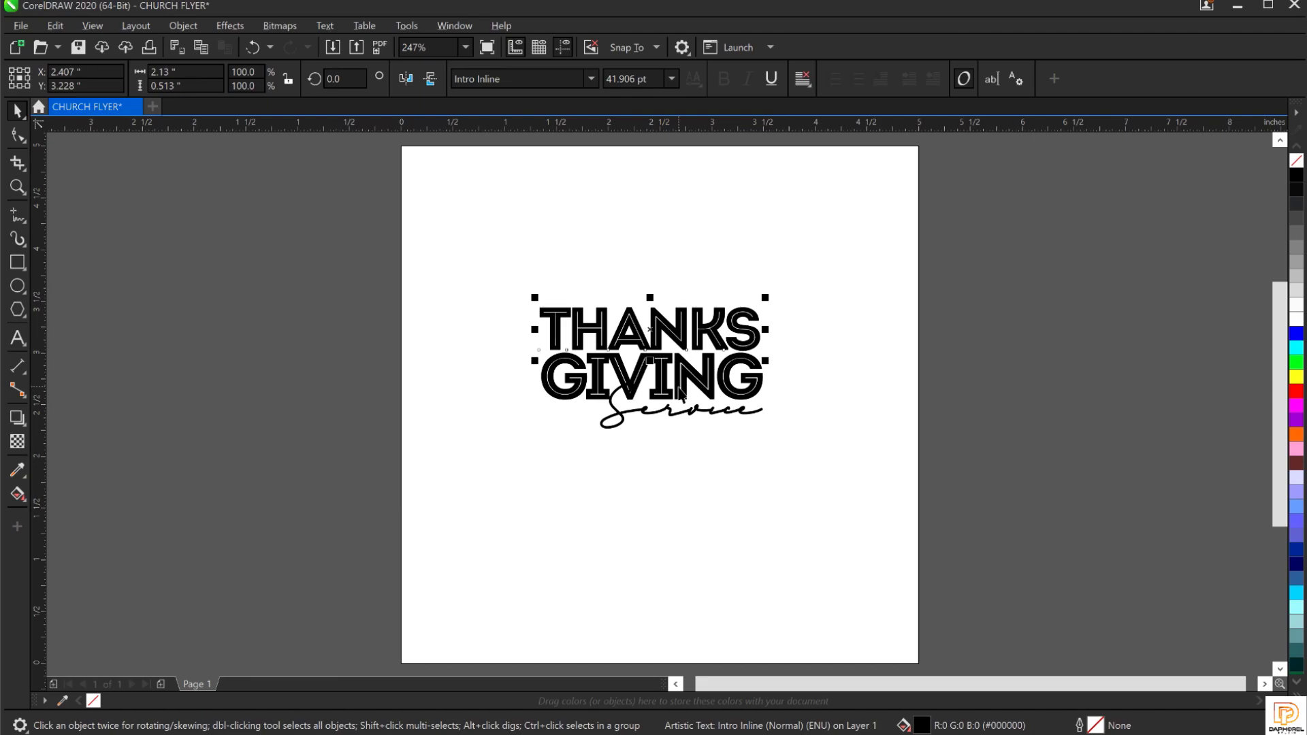
{"action": "left_click", "coordinate": [661, 213]}
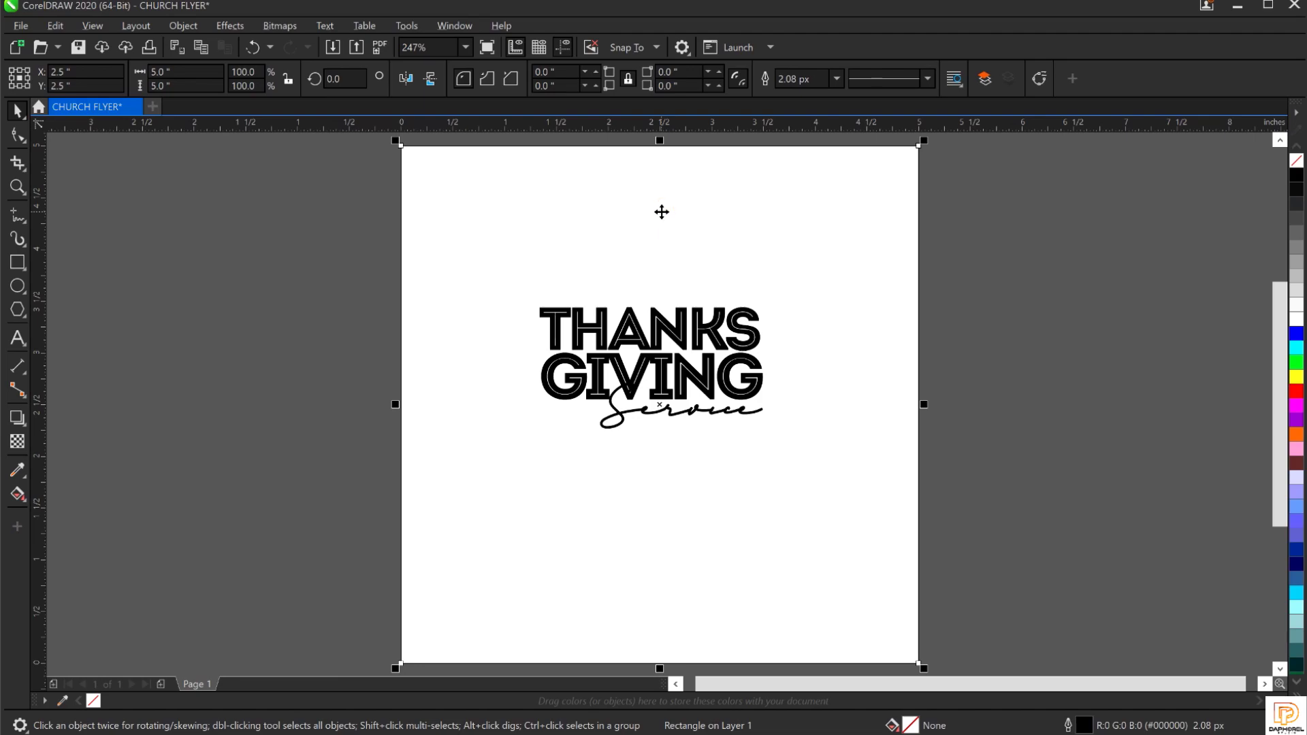
{"action": "left_click", "coordinate": [605, 241]}
{"action": "left_click", "coordinate": [986, 286]}
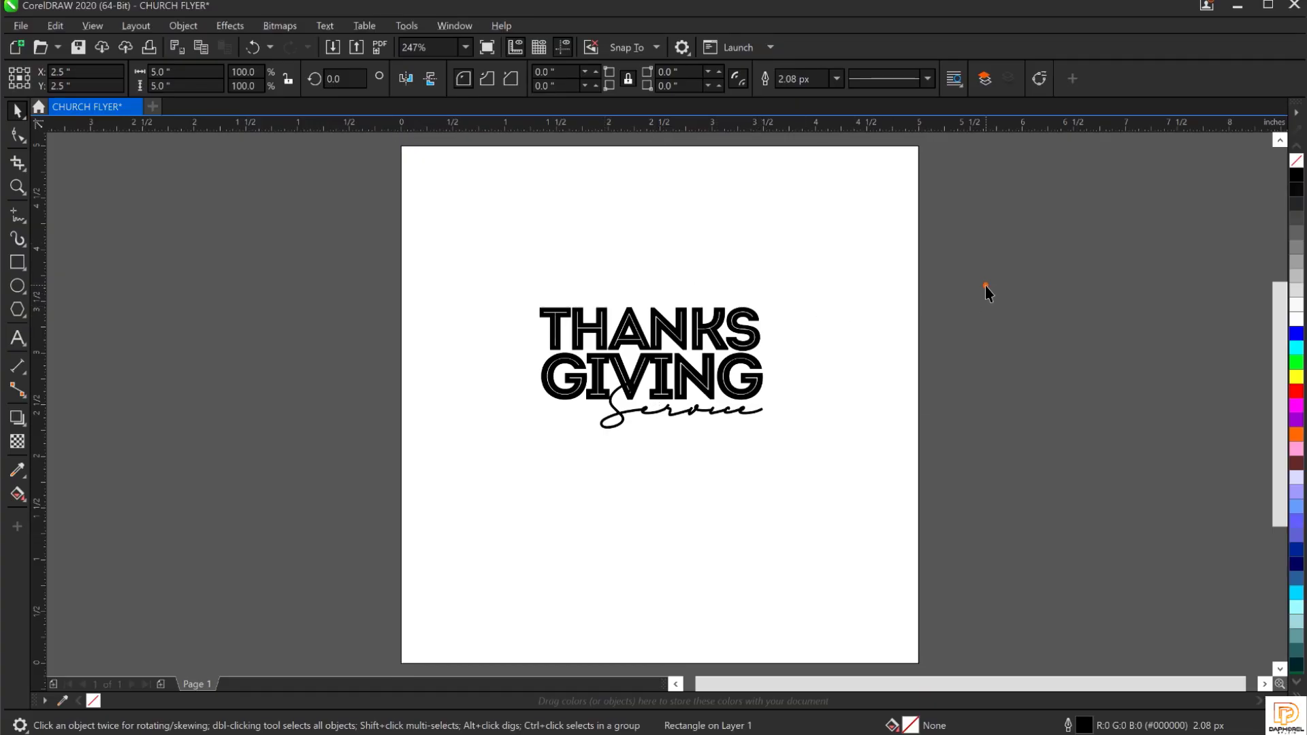
{"action": "left_click", "coordinate": [803, 239]}
{"action": "left_click_drag", "start_coordinate": [734, 219], "coordinate": [894, 259]}
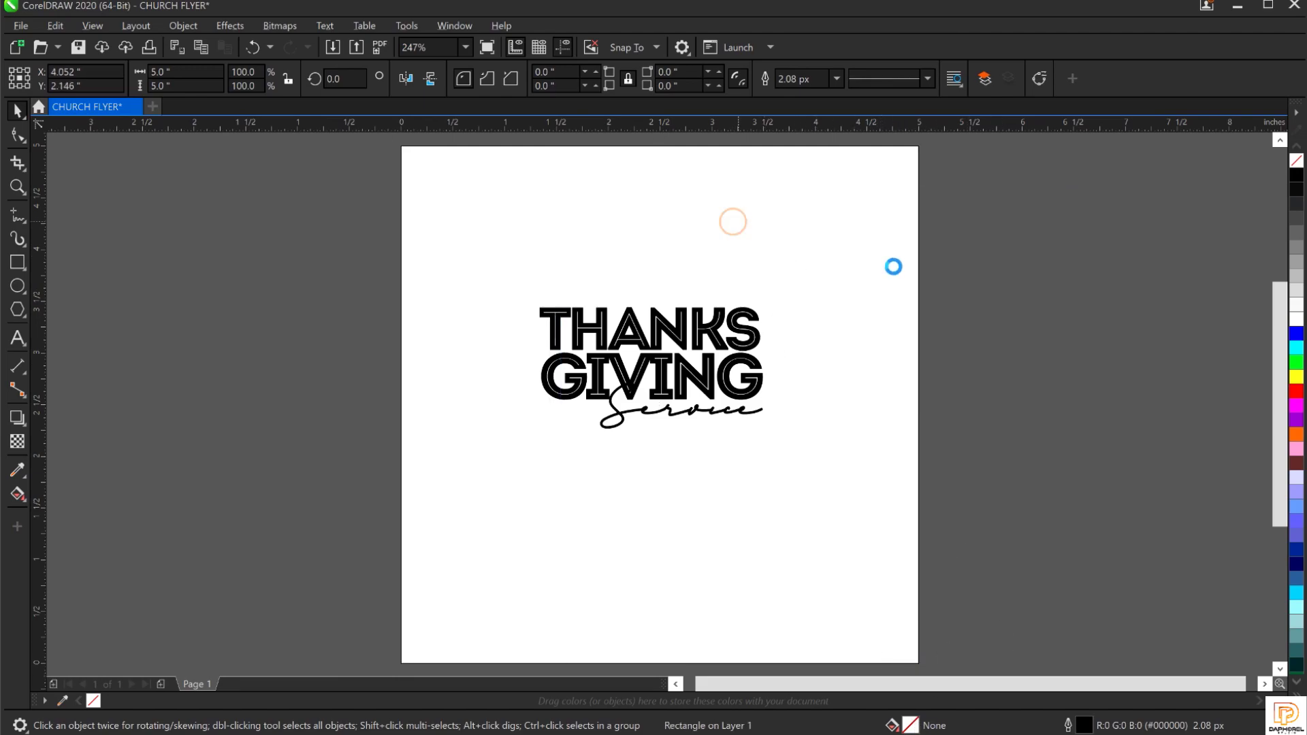
{"action": "key", "text": "ctrl+z"}
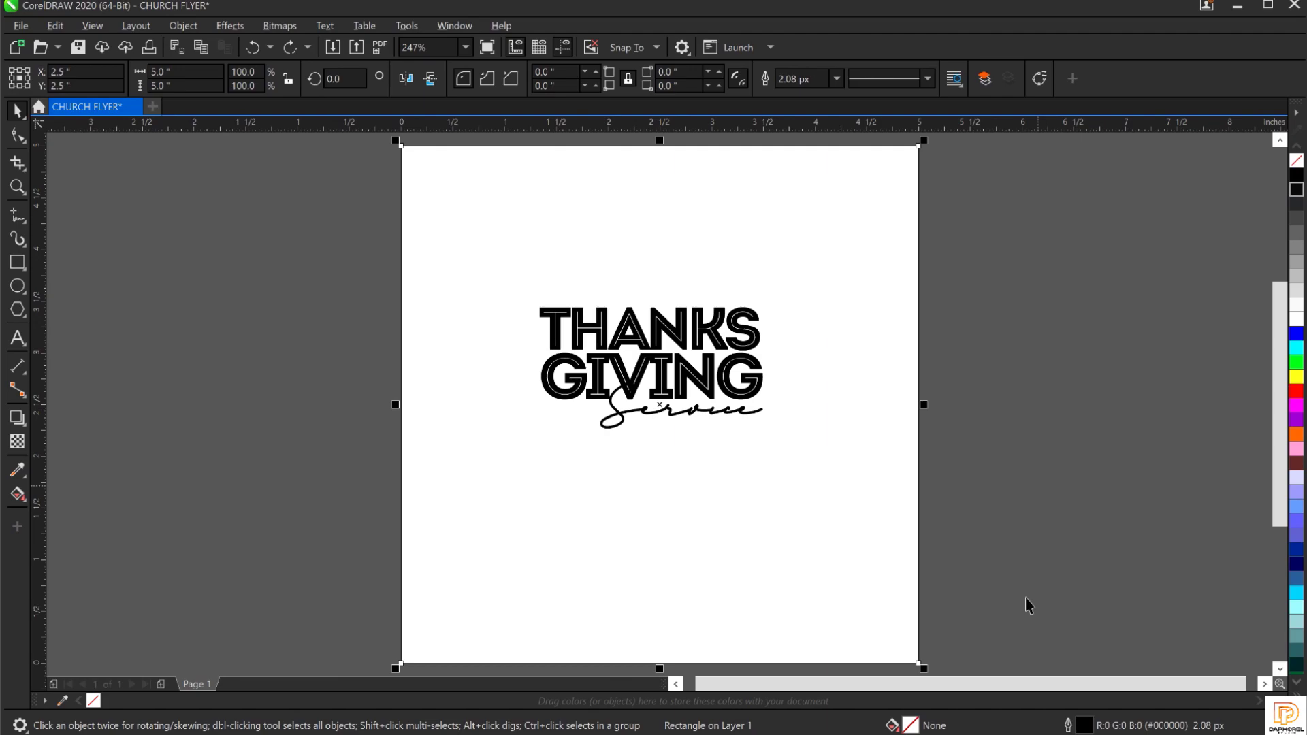
Give the 5 × 5 inch background square a uniform fill with the hex colour #B21703.
{"action": "double_click", "coordinate": [911, 726]}
{"action": "left_click_drag", "start_coordinate": [498, 137], "coordinate": [811, 141]}
{"action": "left_click", "coordinate": [673, 163]}
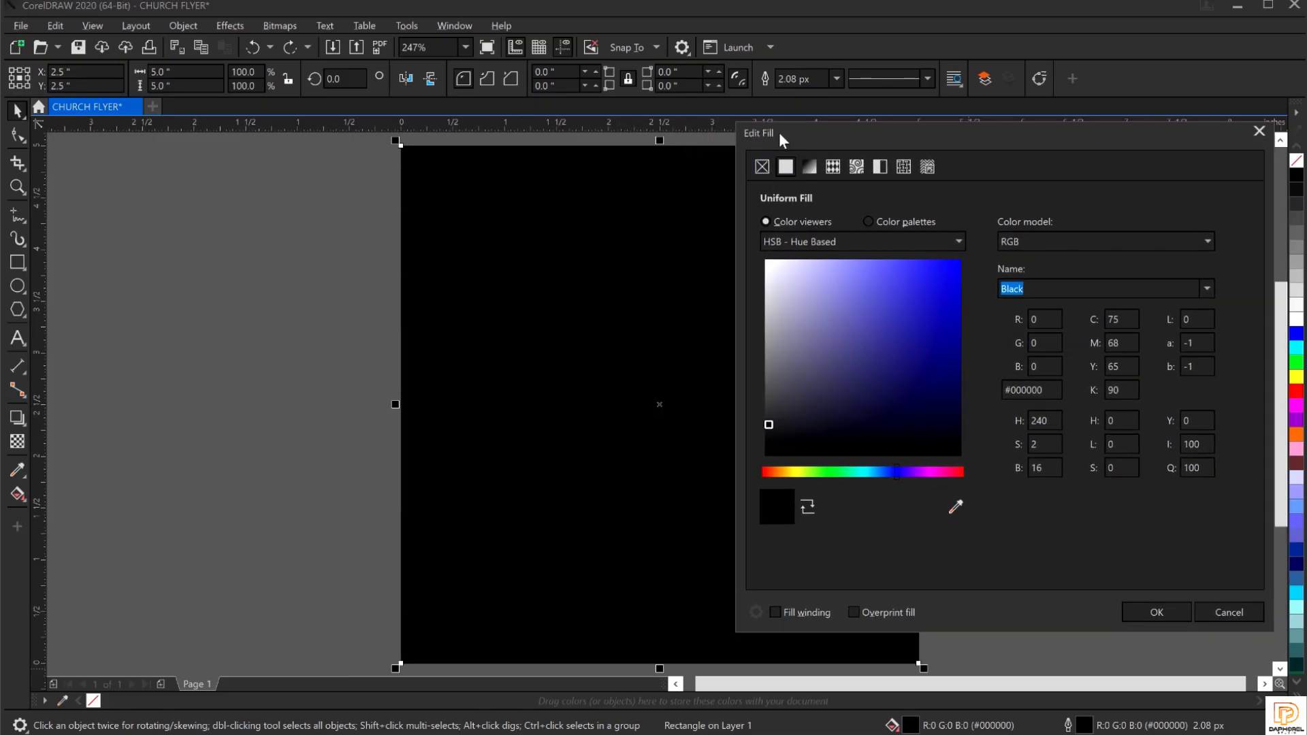
{"action": "left_click", "coordinate": [763, 168]}
{"action": "mouse_move", "coordinate": [821, 133]}
{"action": "left_mouse_down"}
{"action": "mouse_move", "coordinate": [888, 136]}
{"action": "mouse_move", "coordinate": [785, 125]}
{"action": "mouse_move", "coordinate": [926, 154]}
{"action": "mouse_move", "coordinate": [839, 152]}
{"action": "left_mouse_up"}
{"action": "left_click", "coordinate": [750, 159]}
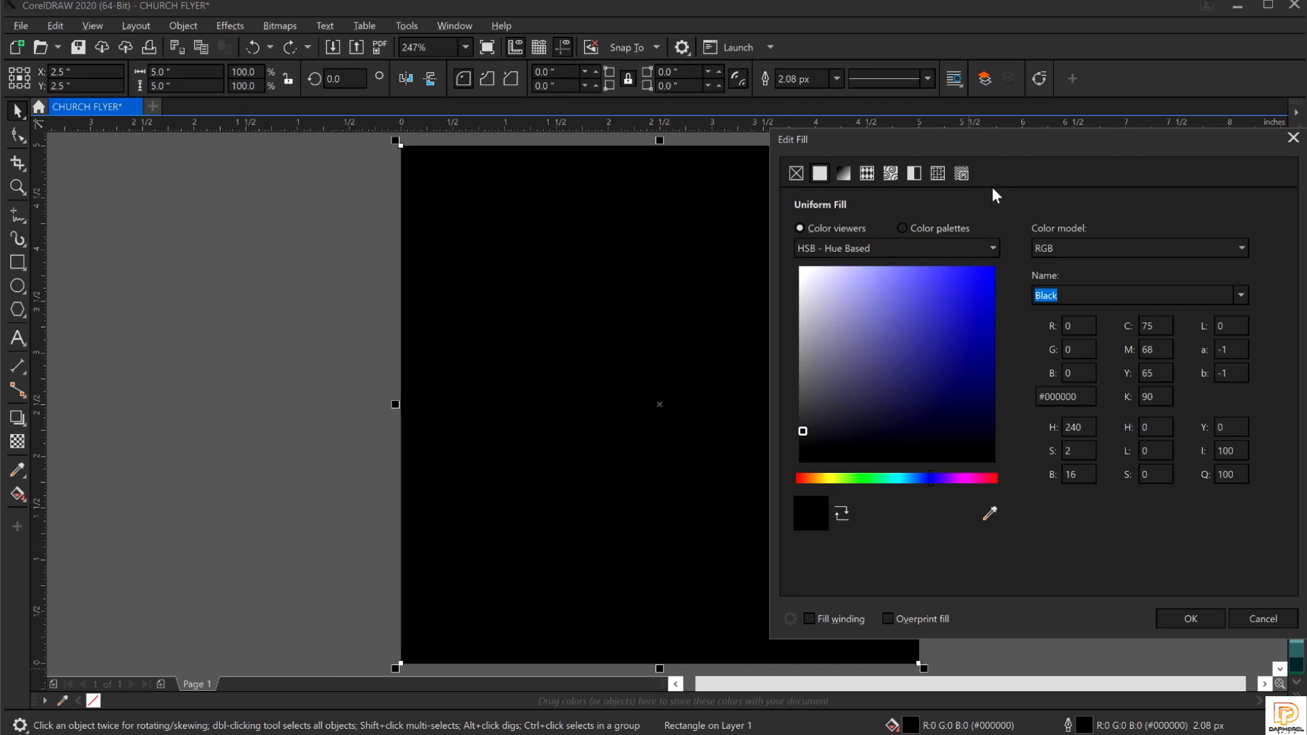
{"action": "left_click_drag", "start_coordinate": [985, 144], "coordinate": [966, 145]}
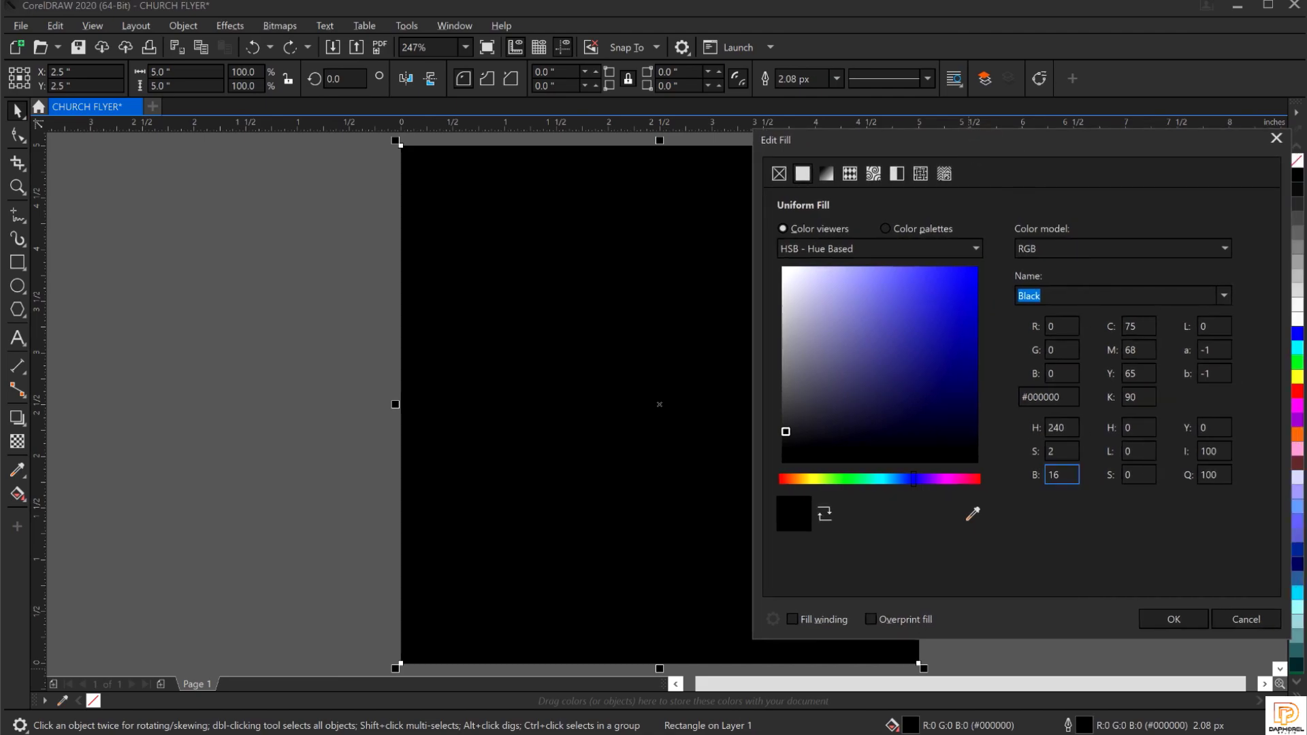
{"action": "left_click", "coordinate": [1062, 397]}
{"action": "left_click_drag", "start_coordinate": [1062, 397], "coordinate": [1027, 397]}
{"action": "left_click_drag", "start_coordinate": [1028, 397], "coordinate": [1021, 397]}
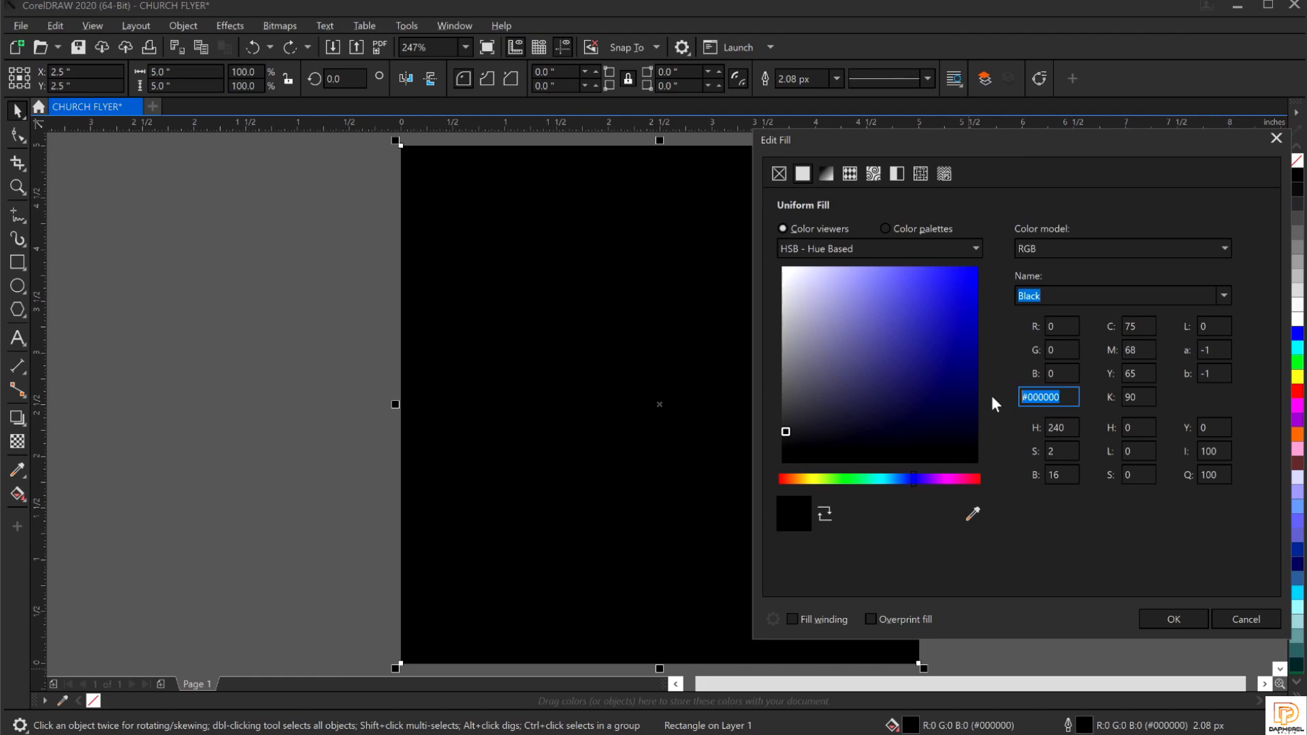
{"action": "type", "text": "B21"}
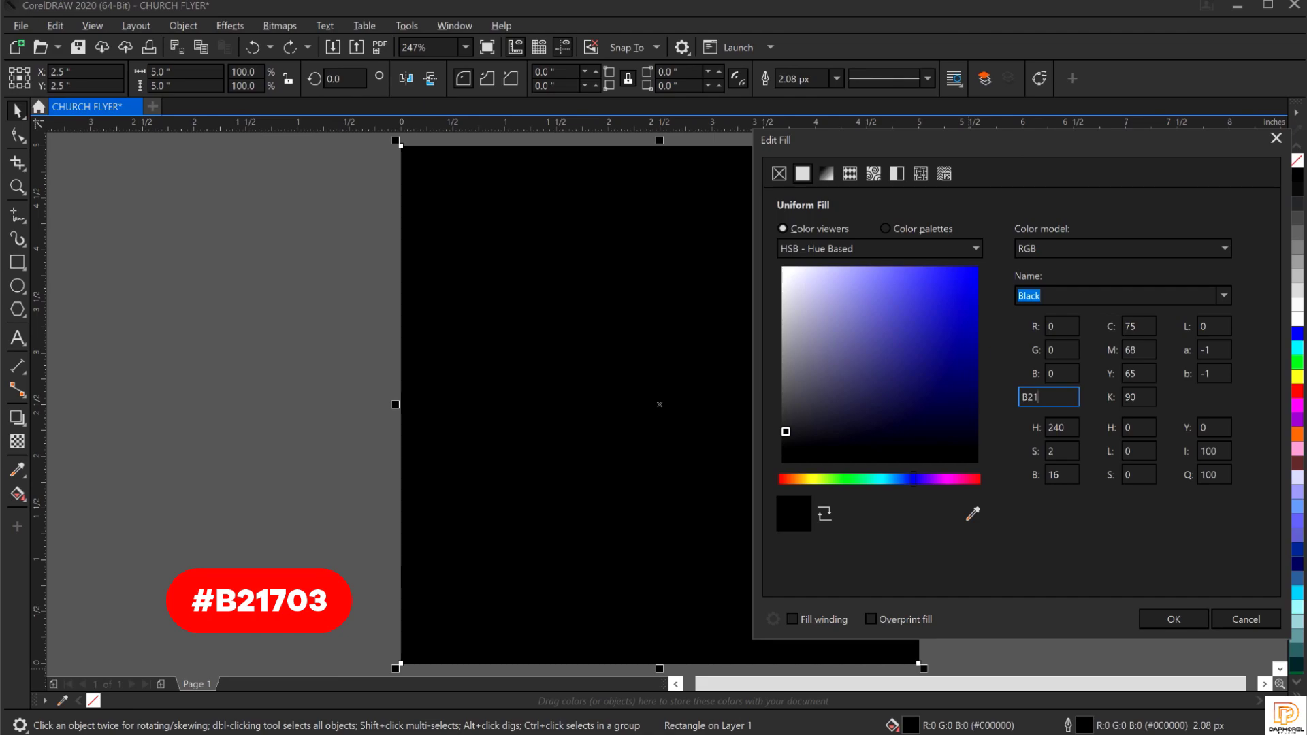
{"action": "type", "text": "703"}
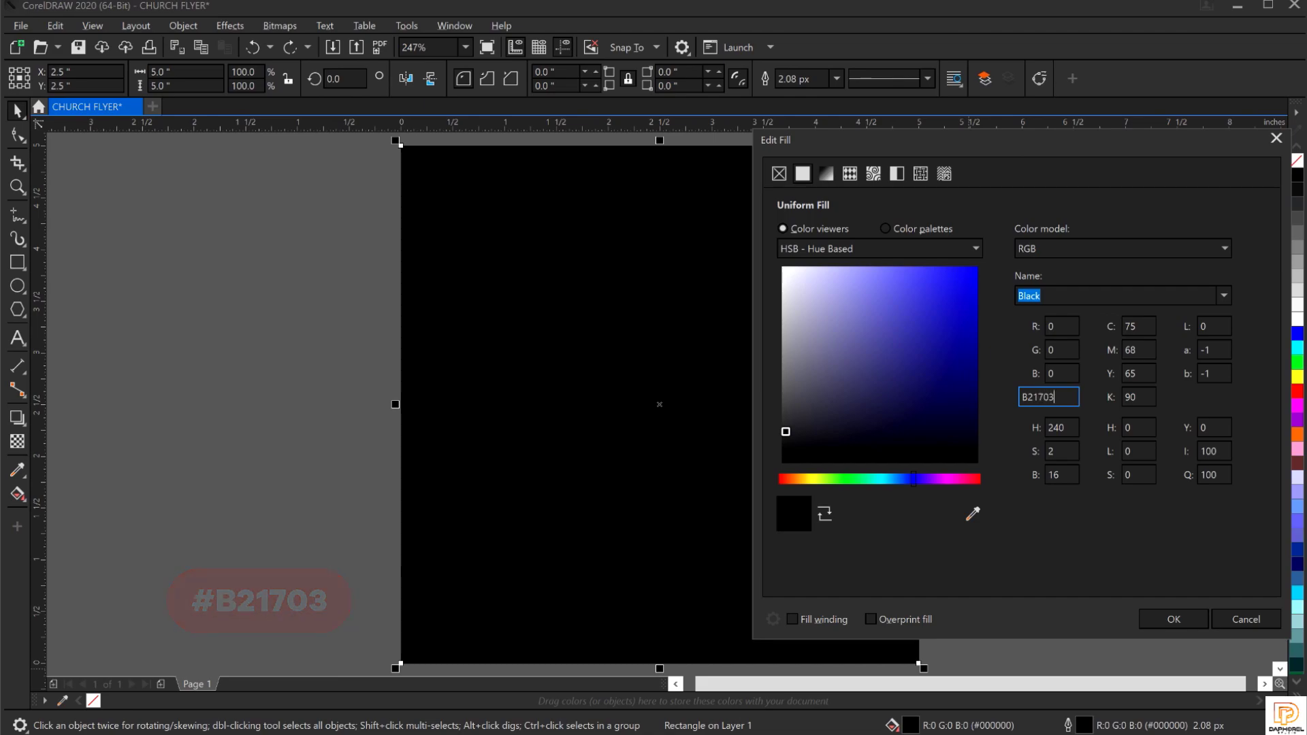
{"action": "left_click", "coordinate": [1173, 619]}
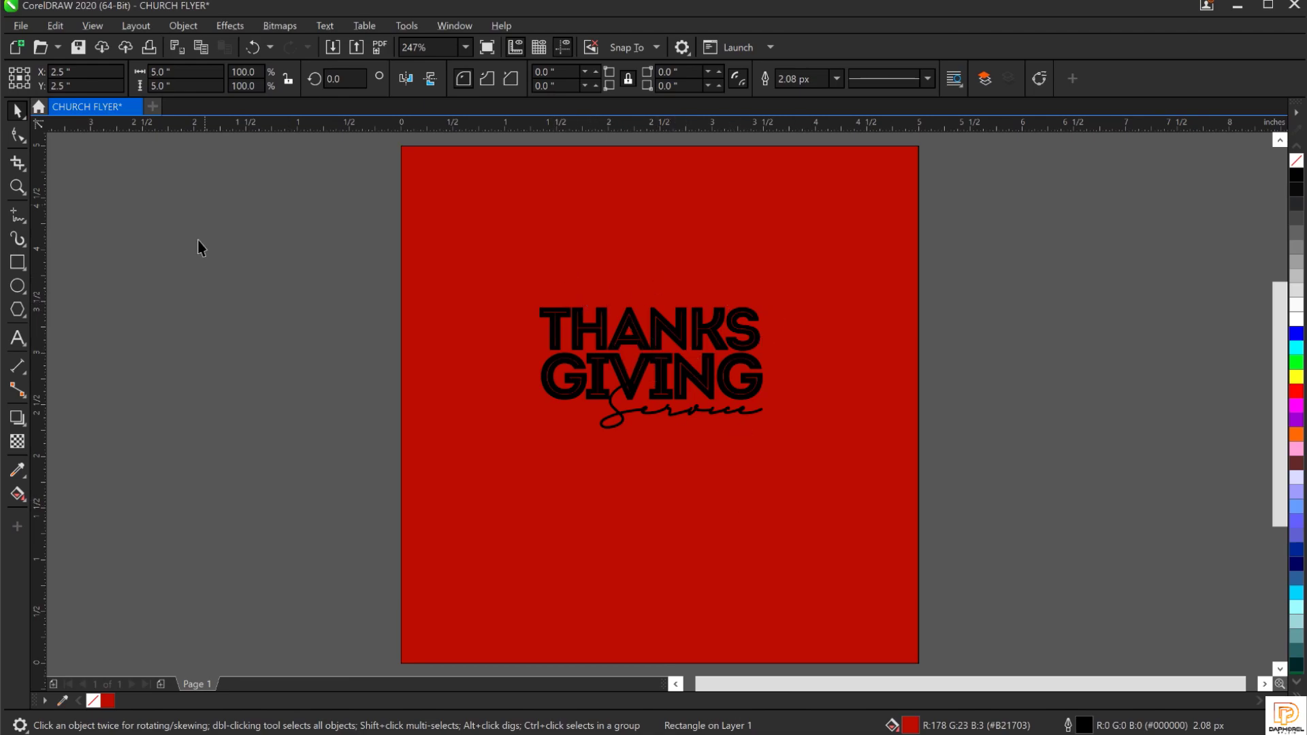
Remove the outline from the red background square.
{"action": "left_click", "coordinate": [238, 263]}
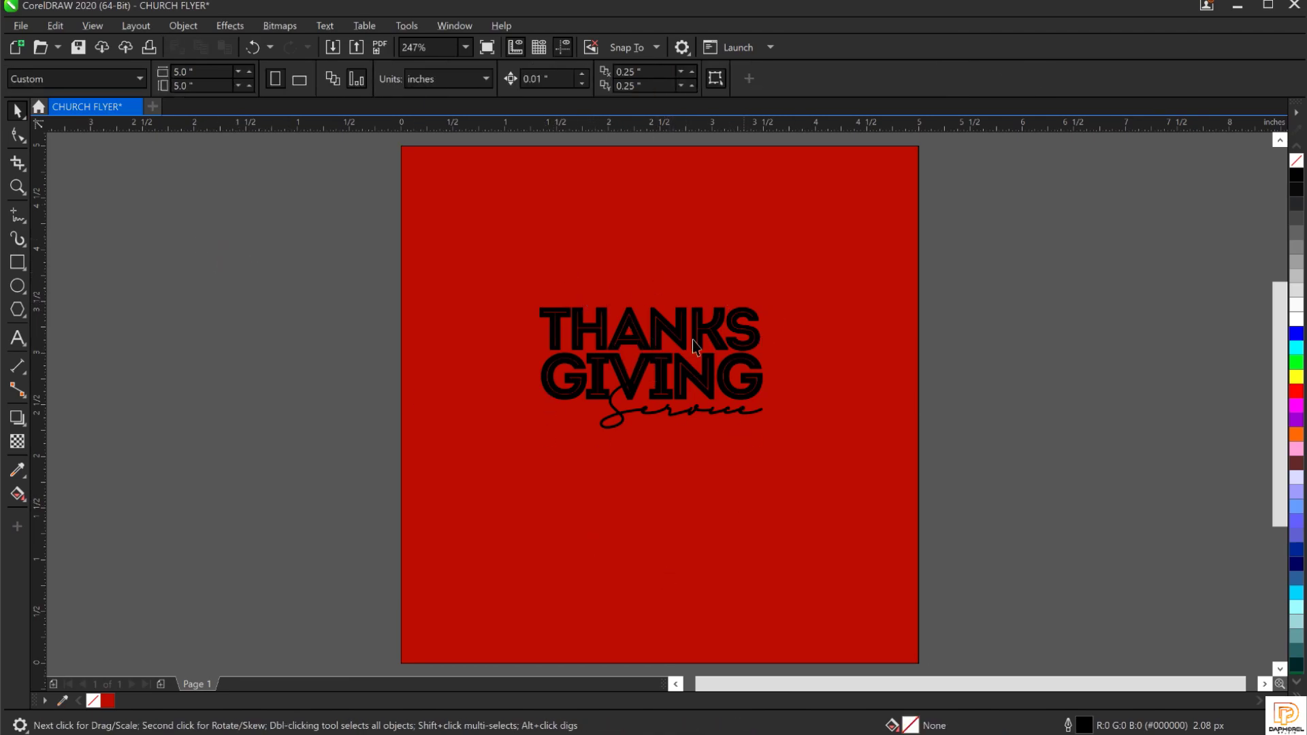
{"action": "left_click", "coordinate": [443, 217]}
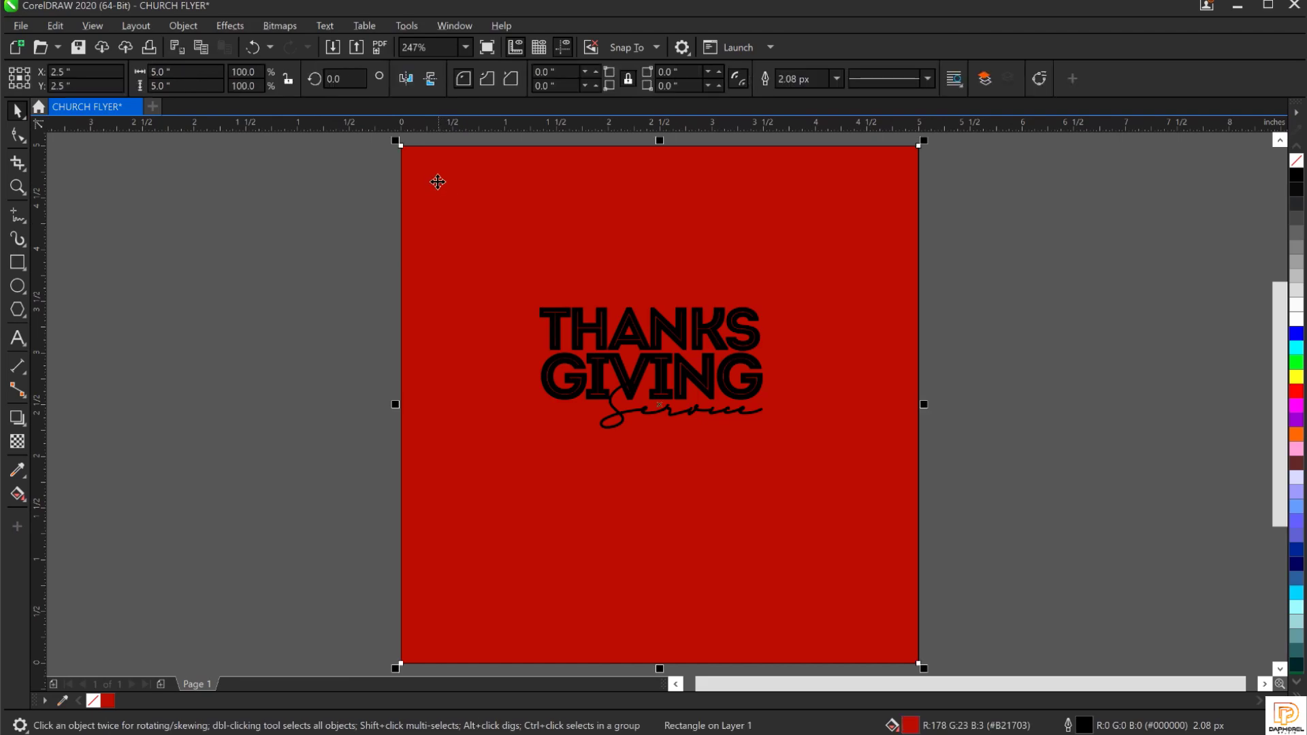
{"action": "scroll", "coordinate": [433, 140], "scroll_direction": "up", "scroll_amount": 2}
{"action": "scroll", "coordinate": [359, 277], "scroll_direction": "up", "scroll_amount": 4}
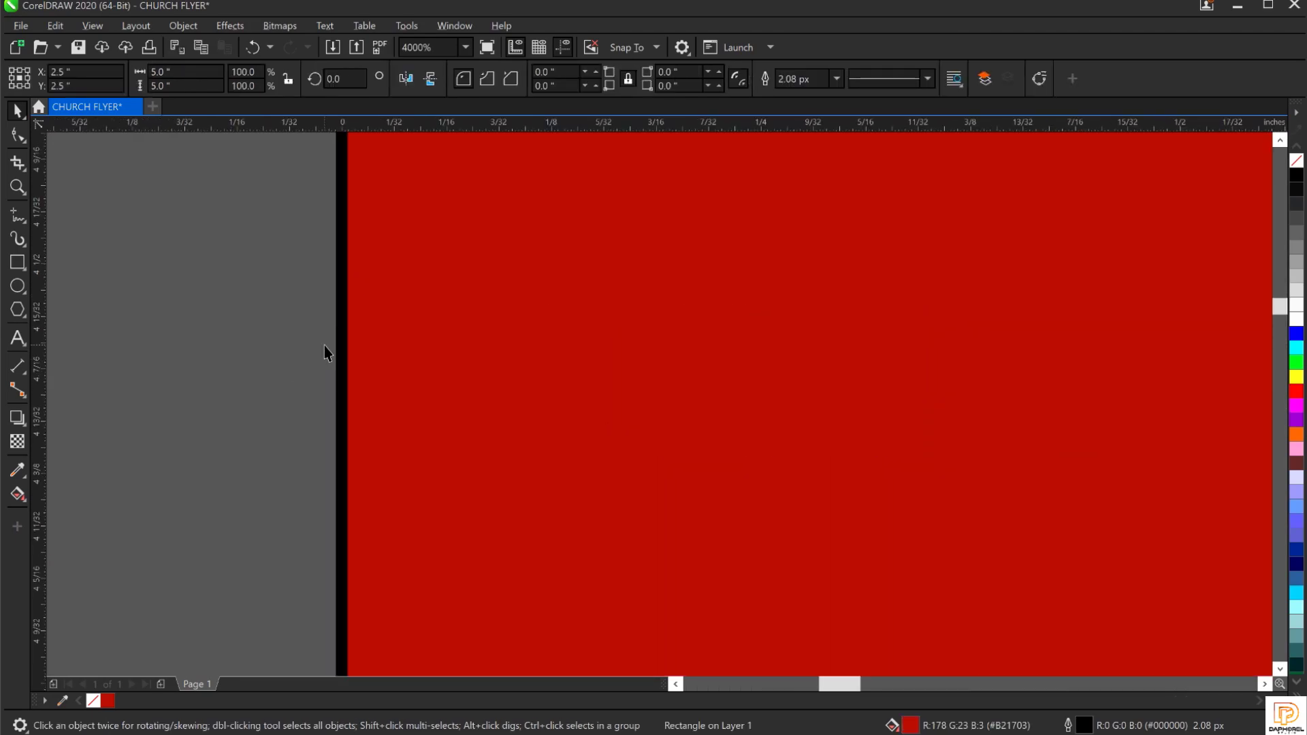
{"action": "key", "text": "shift+F2"}
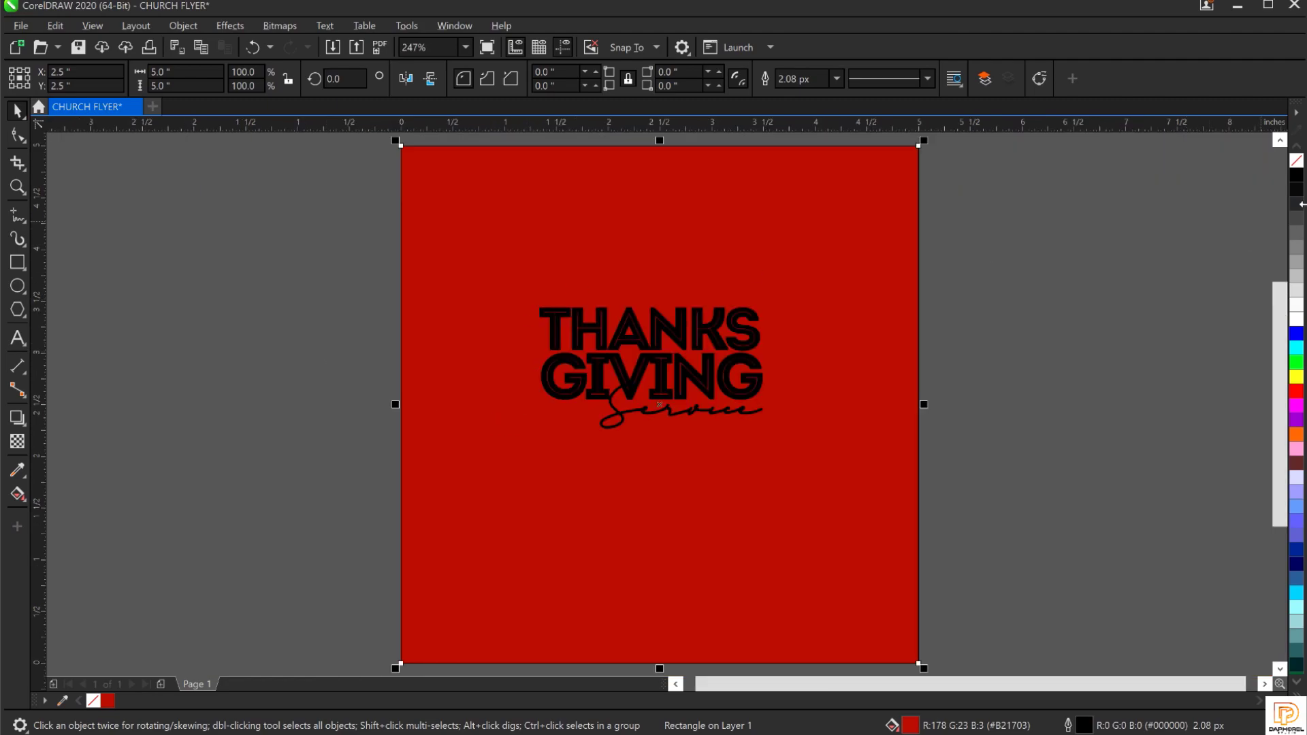
{"action": "right_click", "coordinate": [1297, 163]}
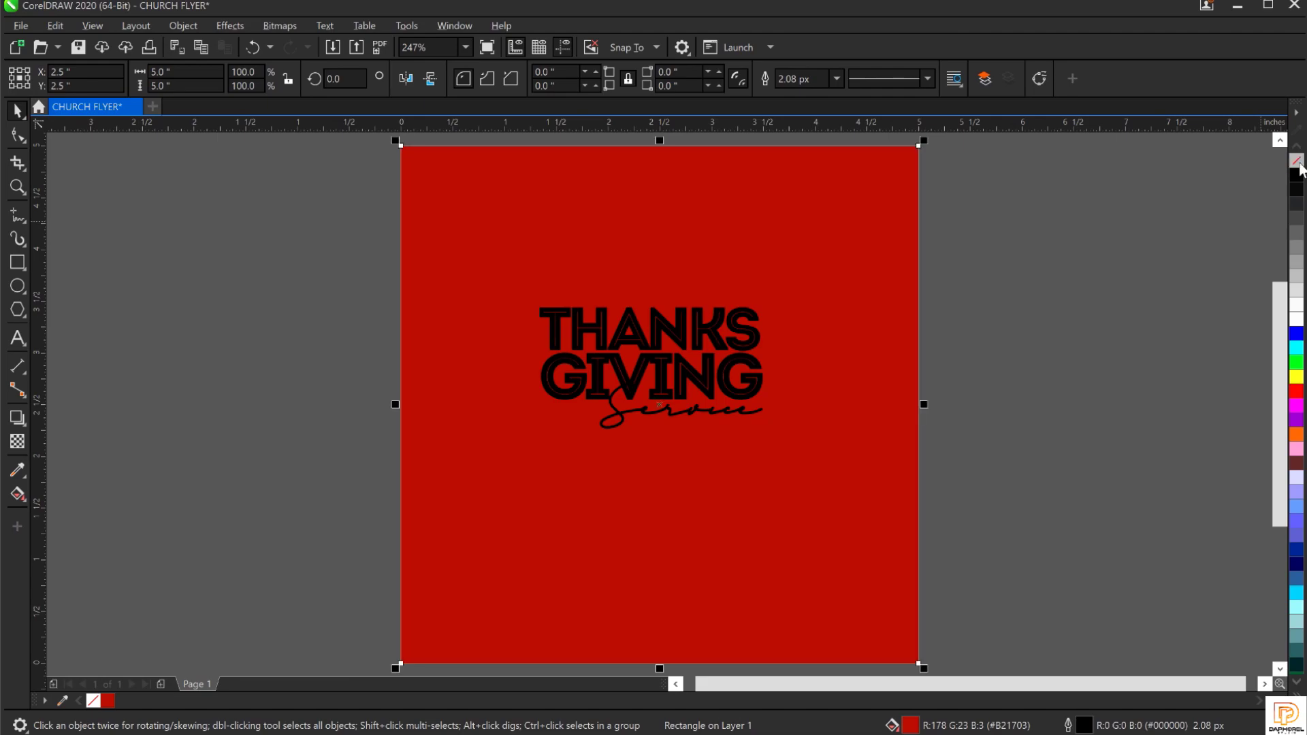
Fill the THANKS, GIVING and Service text lines with white.
{"action": "left_click", "coordinate": [1123, 276]}
{"action": "left_click_drag", "start_coordinate": [1048, 269], "coordinate": [403, 473]}
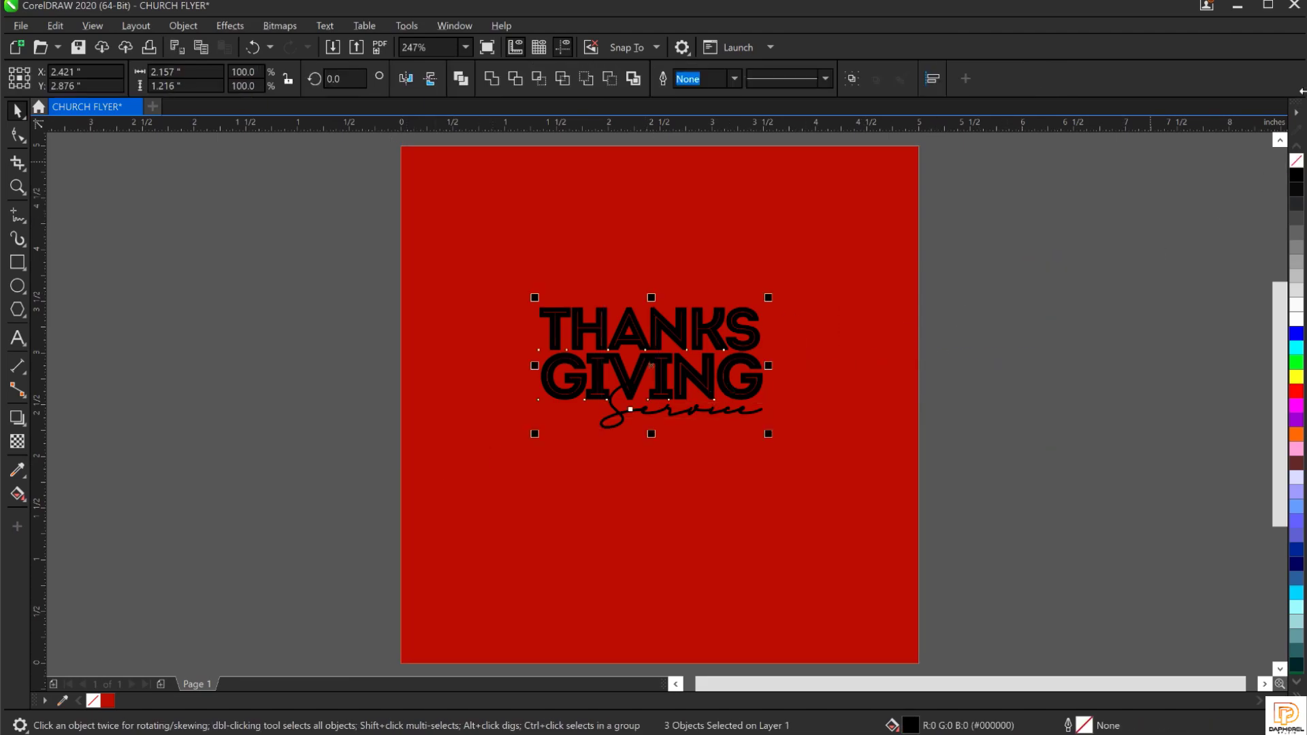
{"action": "left_click", "coordinate": [1297, 319]}
{"action": "left_click", "coordinate": [1123, 356]}
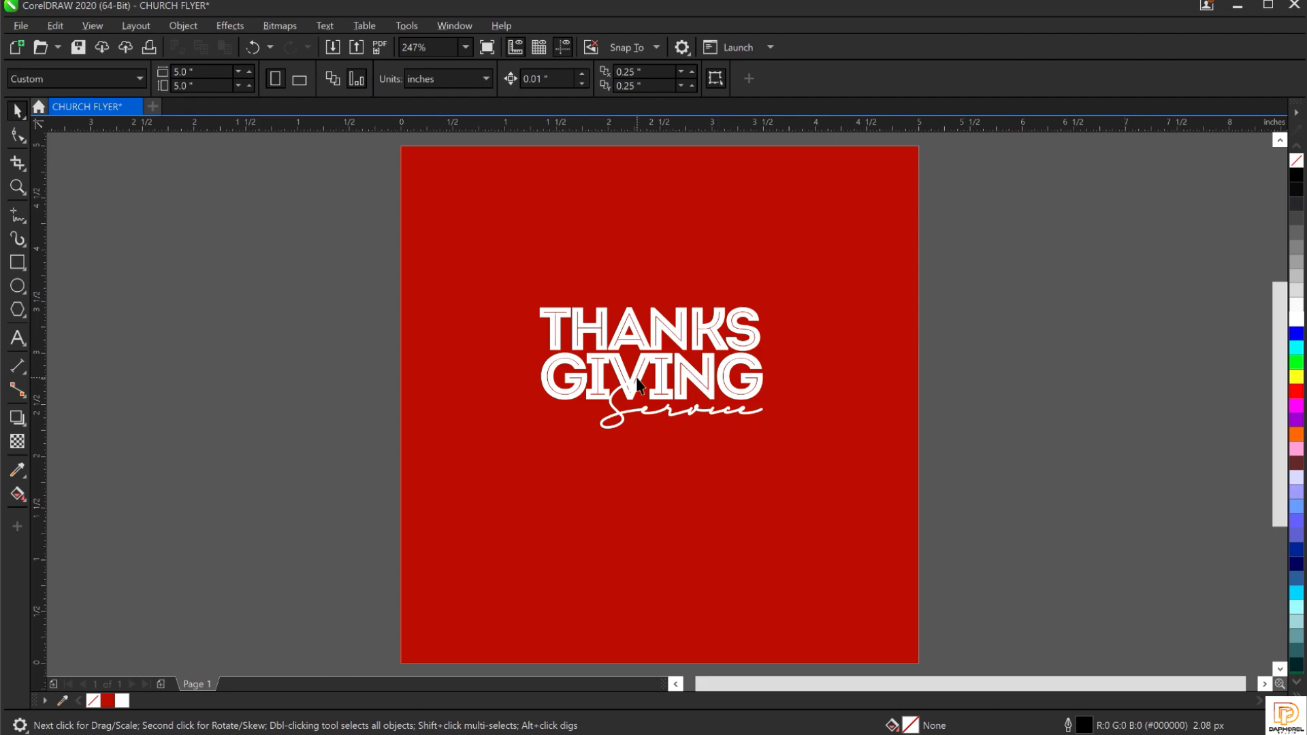
Draw a circle about 1.95 inches in diameter centred on the title text and slightly enlarge the three text lines.
{"action": "left_click", "coordinate": [20, 287]}
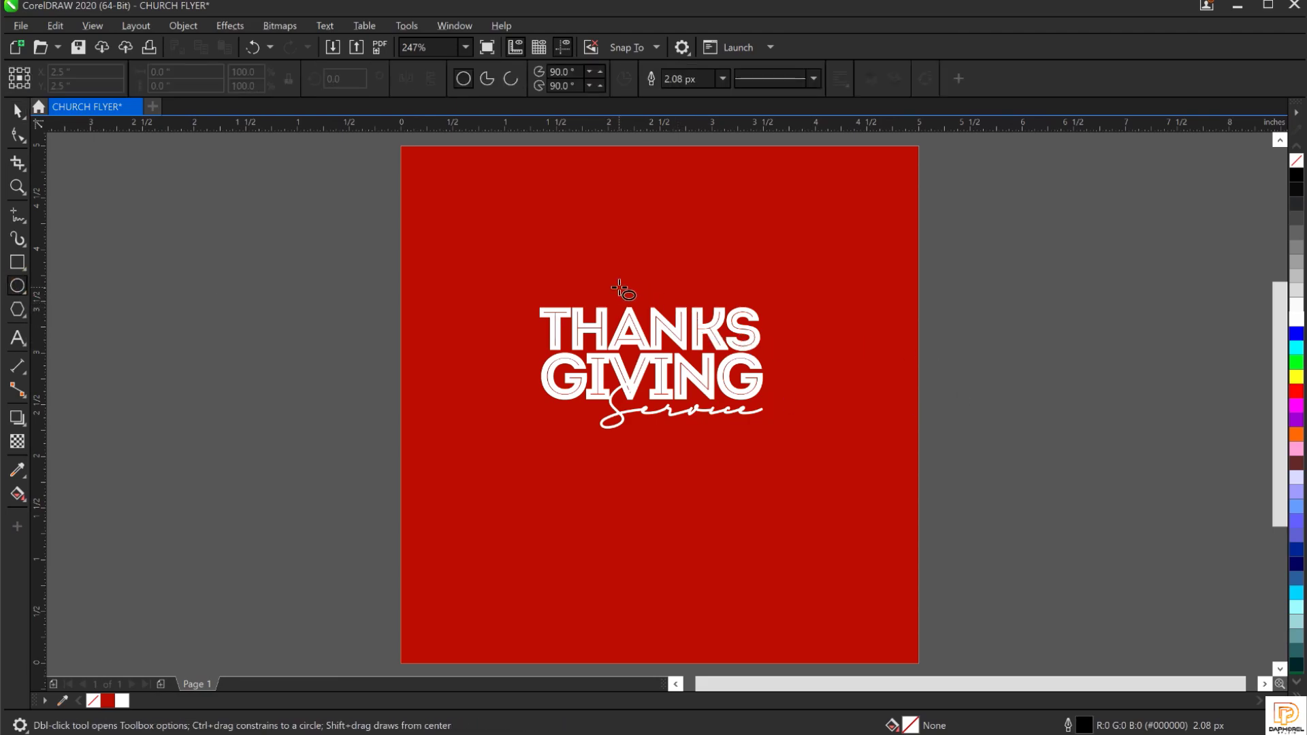
{"action": "left_click_drag", "start_coordinate": [601, 276], "coordinate": [702, 441]}
{"action": "key", "text": "space"}
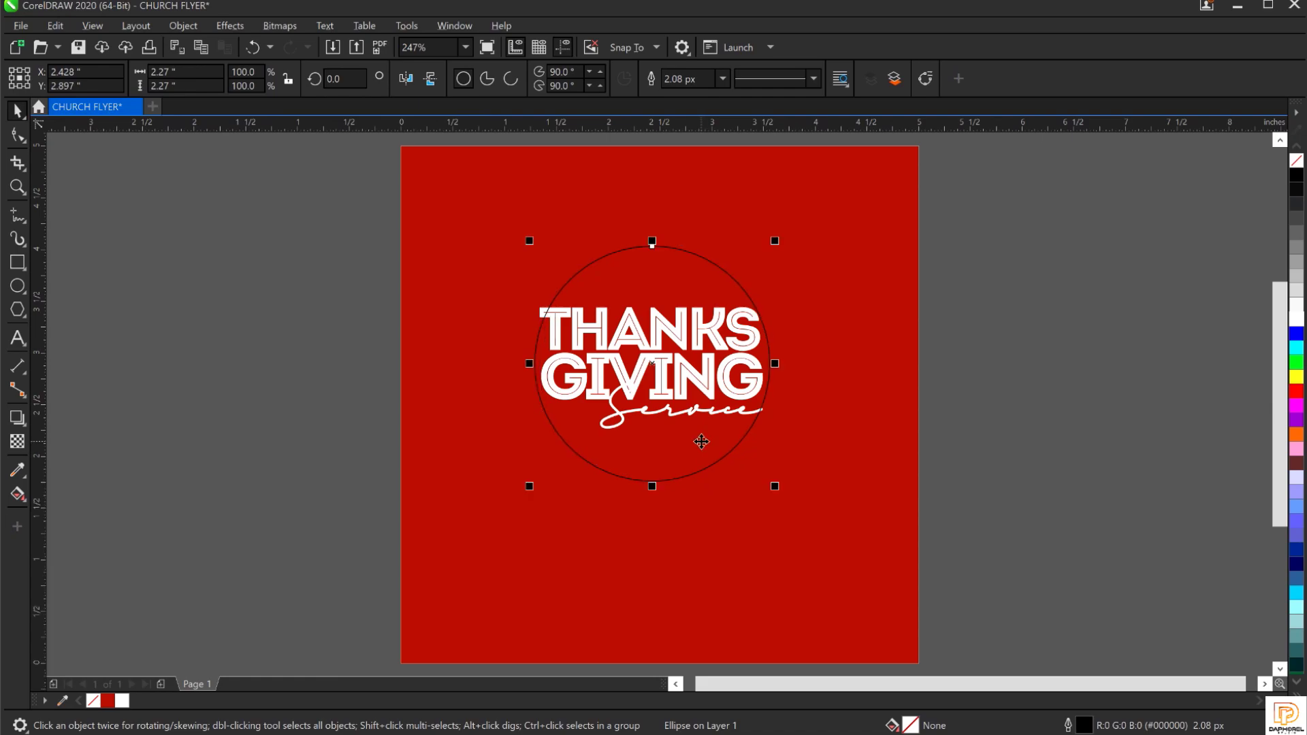
{"action": "mouse_move", "coordinate": [778, 489]}
{"action": "left_mouse_down"}
{"action": "mouse_move", "coordinate": [795, 515]}
{"action": "mouse_move", "coordinate": [762, 509]}
{"action": "left_mouse_up"}
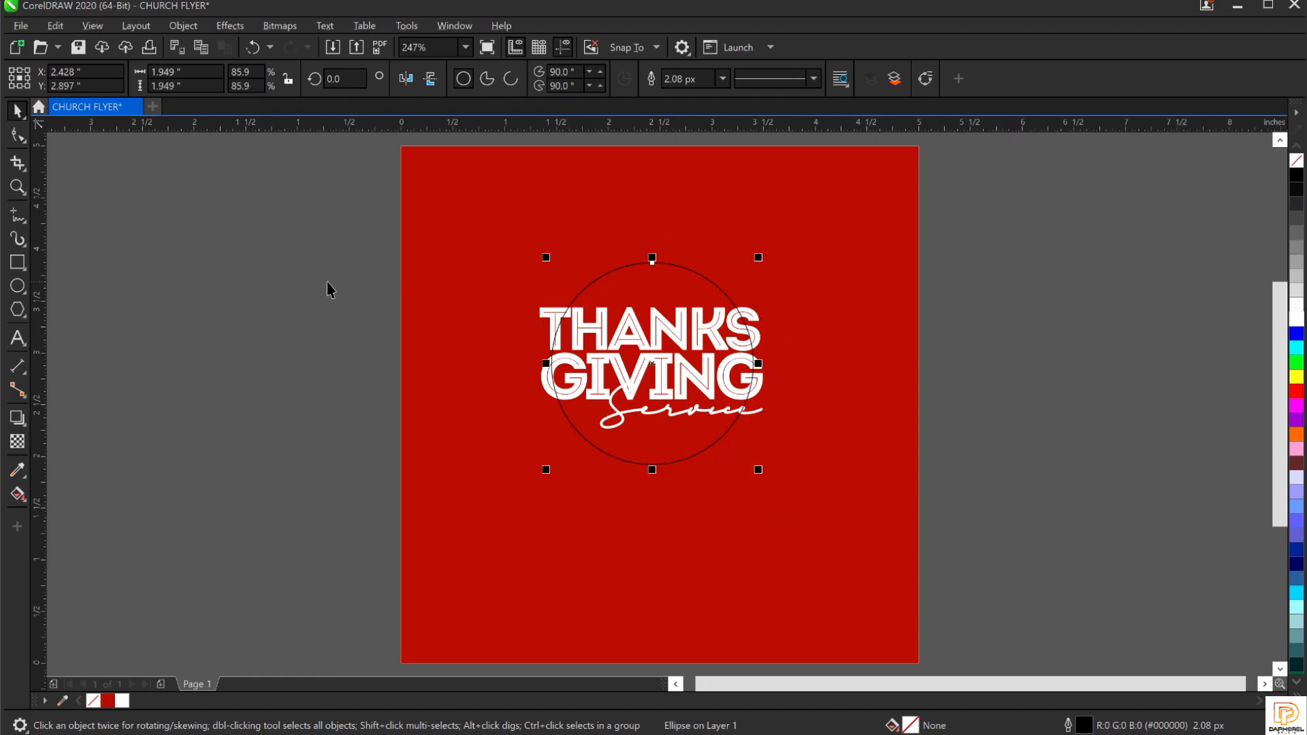
{"action": "left_click_drag", "start_coordinate": [312, 281], "coordinate": [814, 444]}
Give the circle over the title a uniform fill with the hex colour #B10800.
{"action": "left_click", "coordinate": [660, 271]}
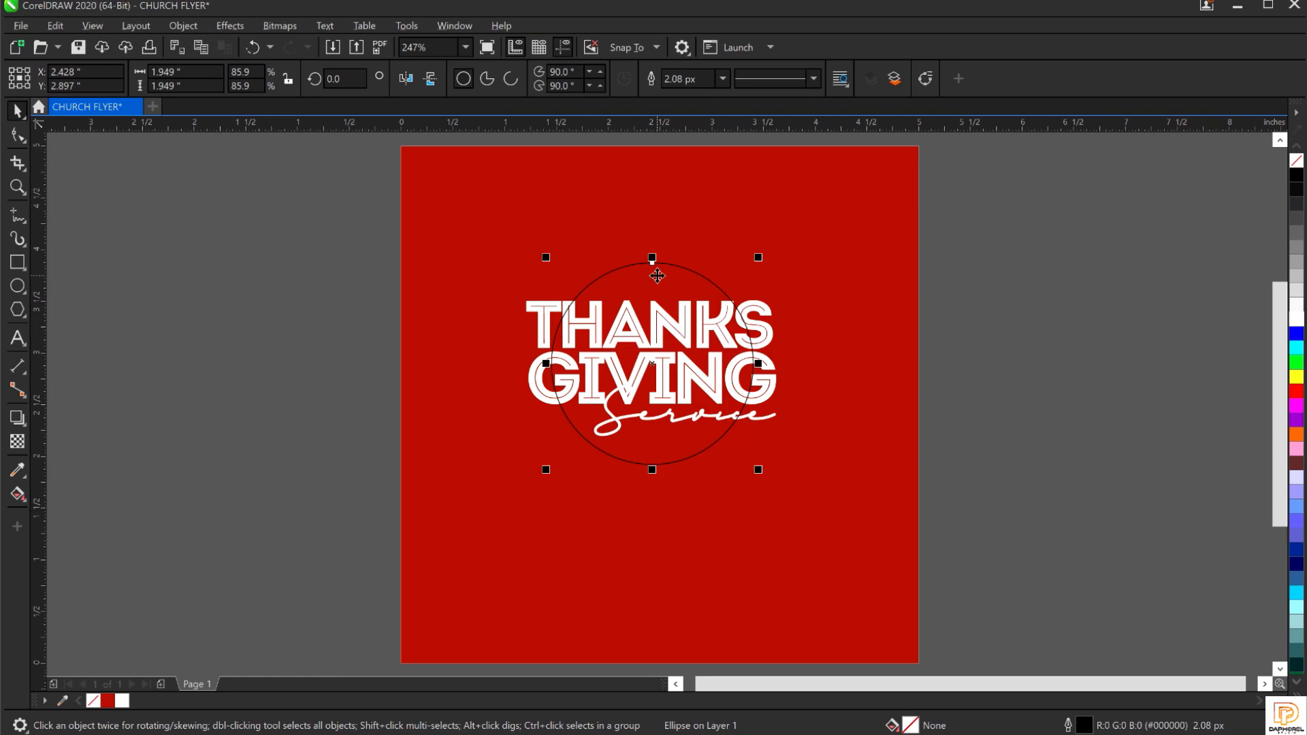
{"action": "double_click", "coordinate": [910, 725]}
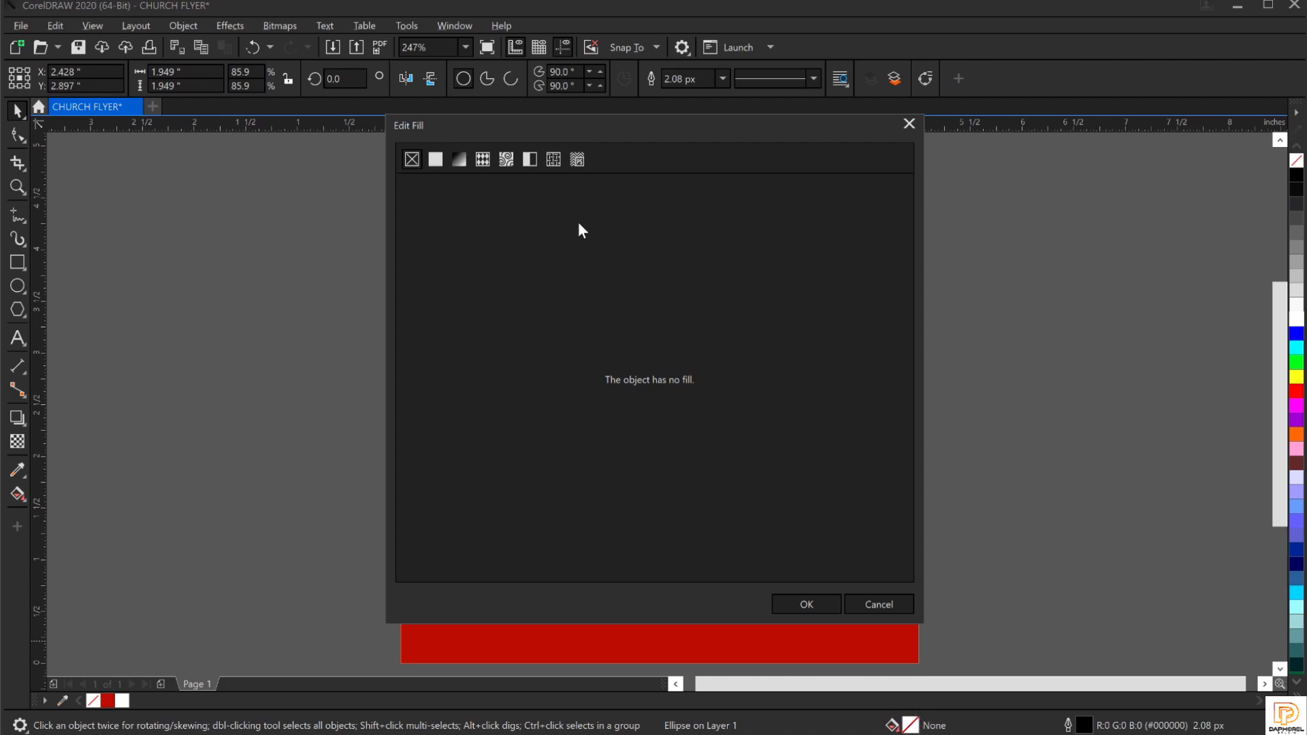
{"action": "left_click", "coordinate": [436, 160]}
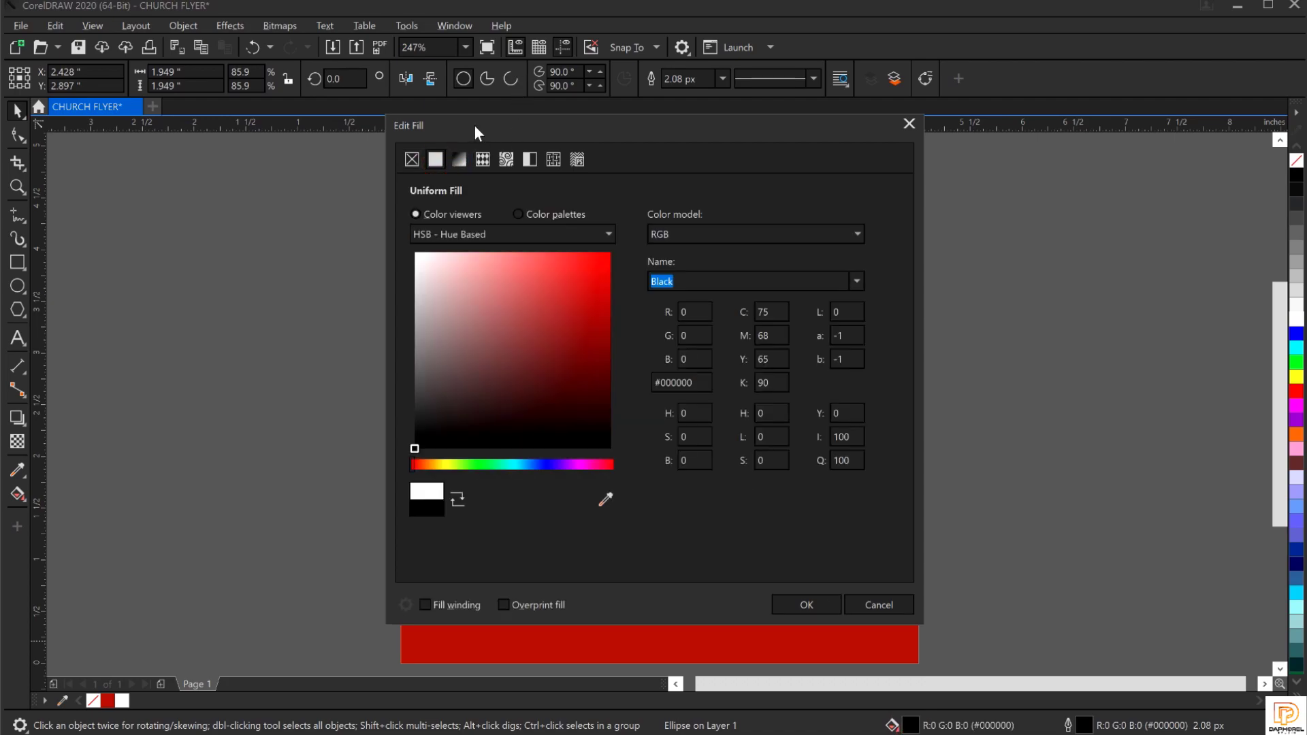
{"action": "left_click_drag", "start_coordinate": [475, 126], "coordinate": [832, 73]}
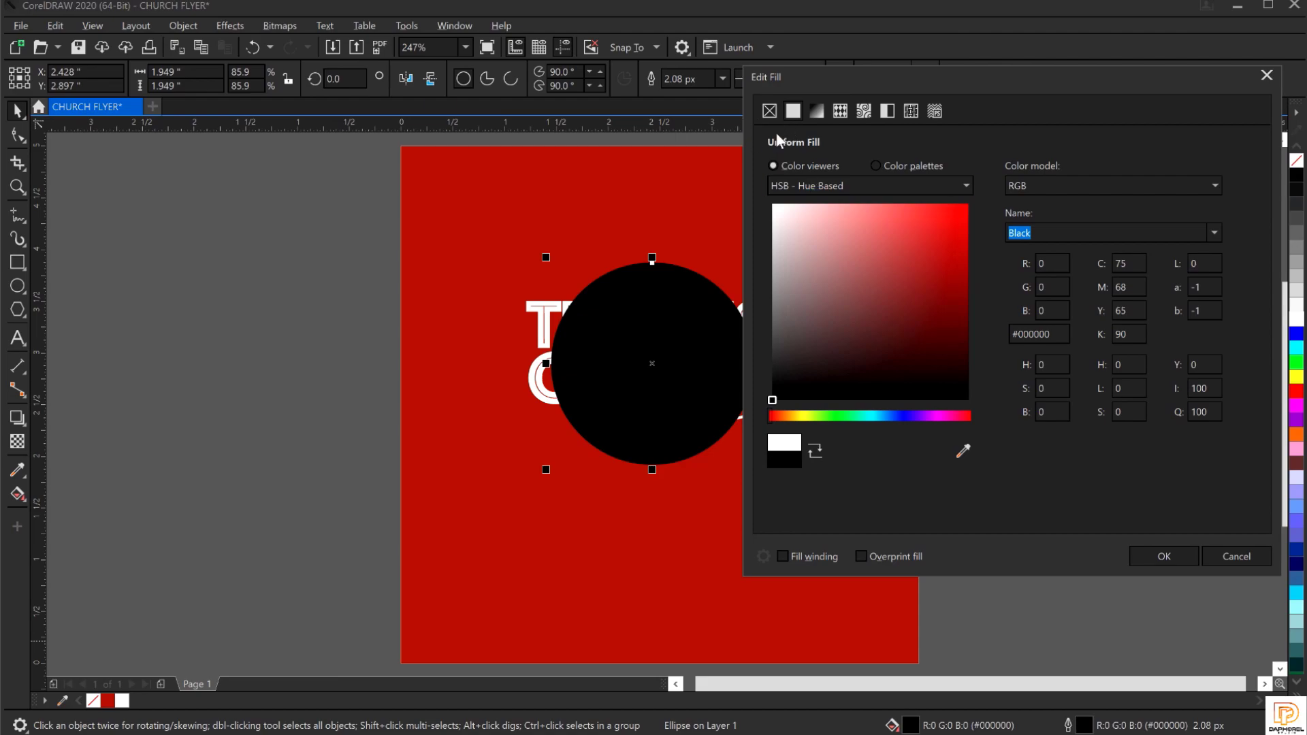
{"action": "left_click", "coordinate": [1054, 335]}
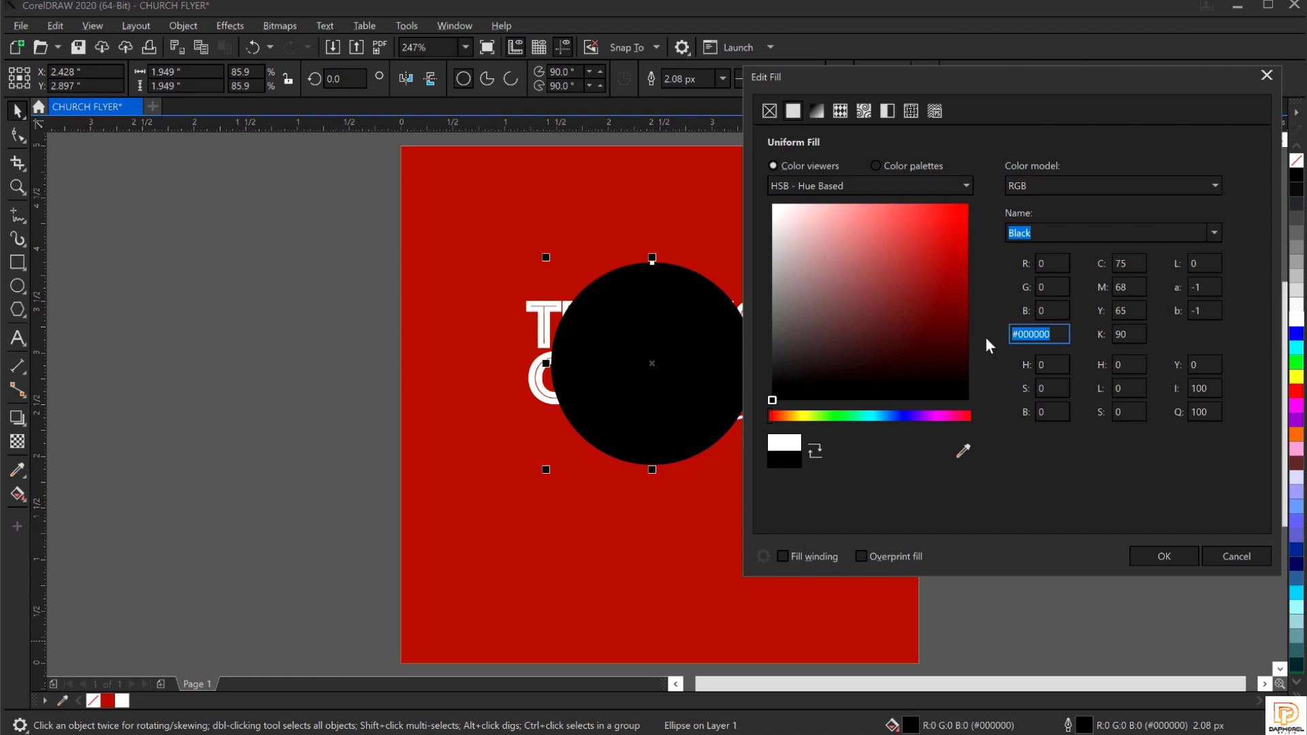
{"action": "type", "text": "B10800"}
{"action": "left_click", "coordinate": [1164, 556]}
Darken the circle's fill to #8F0600 by mixing in black twice, and remove its outline.
{"action": "left_click", "coordinate": [691, 321]}
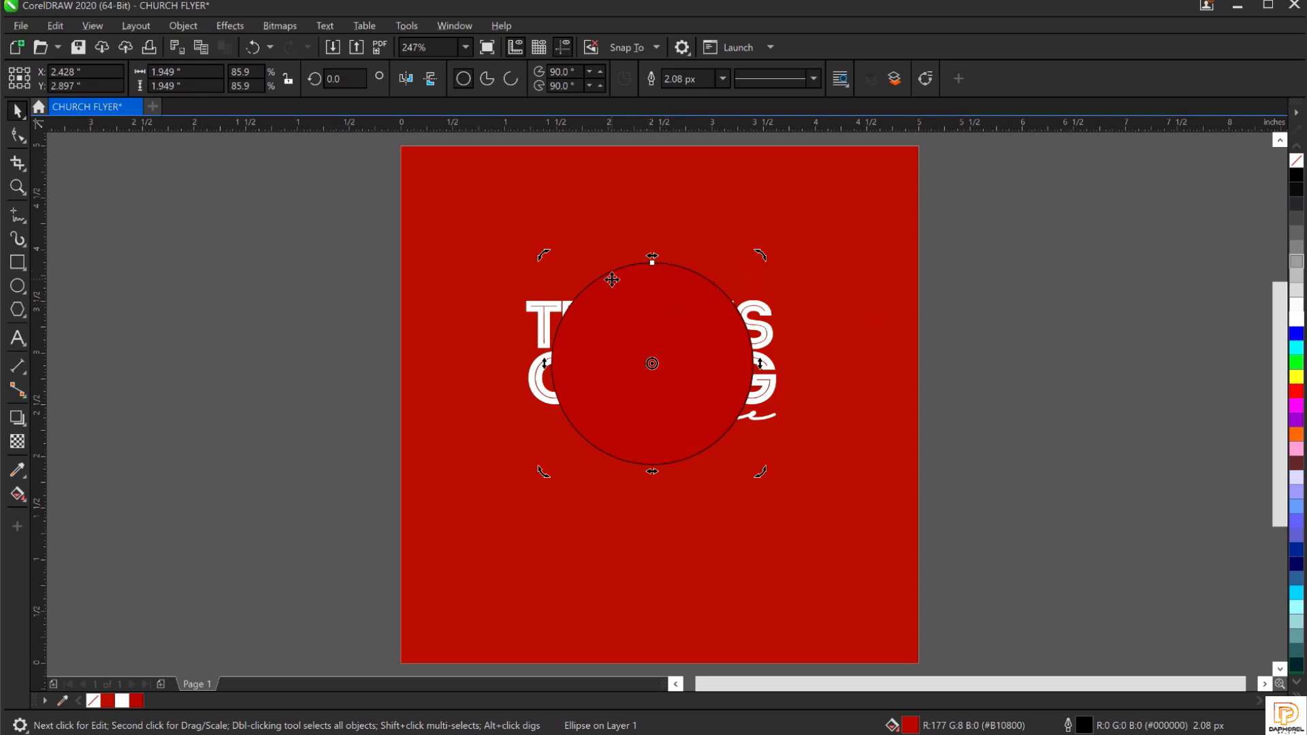
{"action": "left_click", "coordinate": [647, 277]}
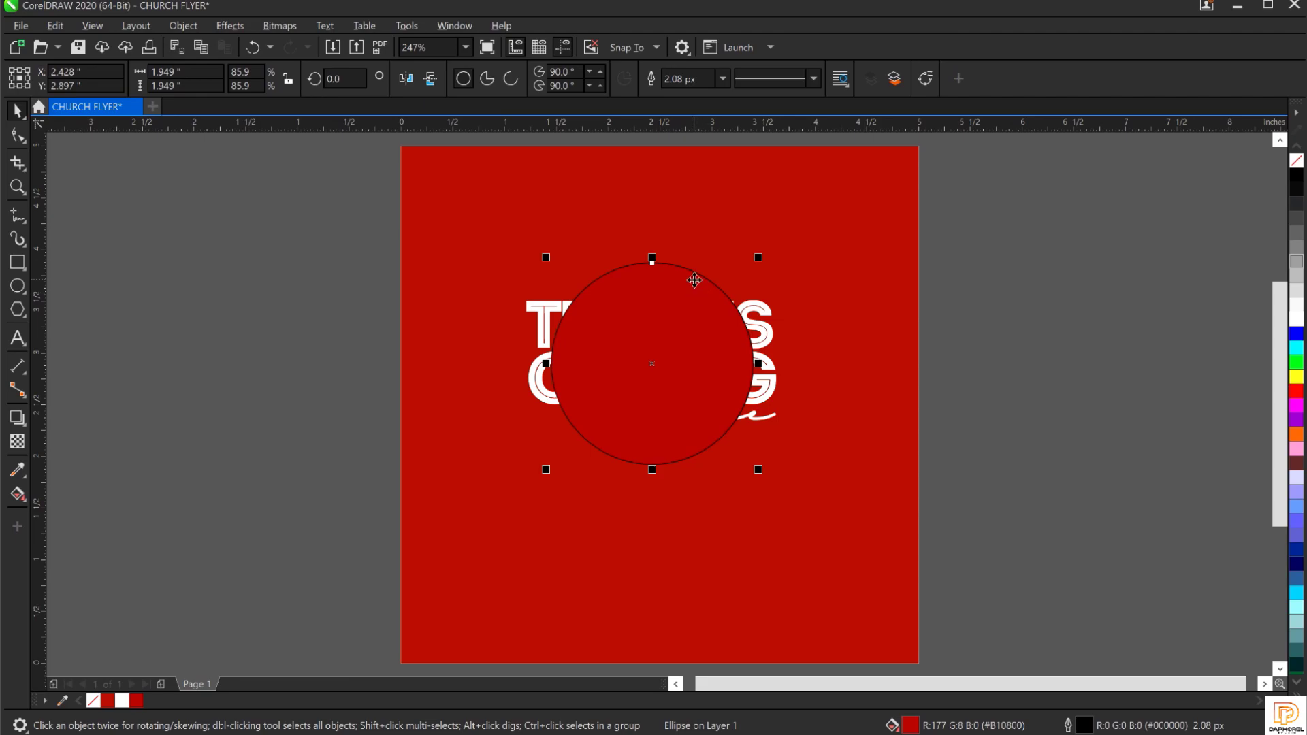
{"action": "left_click", "coordinate": [1297, 176], "text": "ctrl"}
{"action": "left_click", "coordinate": [1297, 177], "text": "ctrl"}
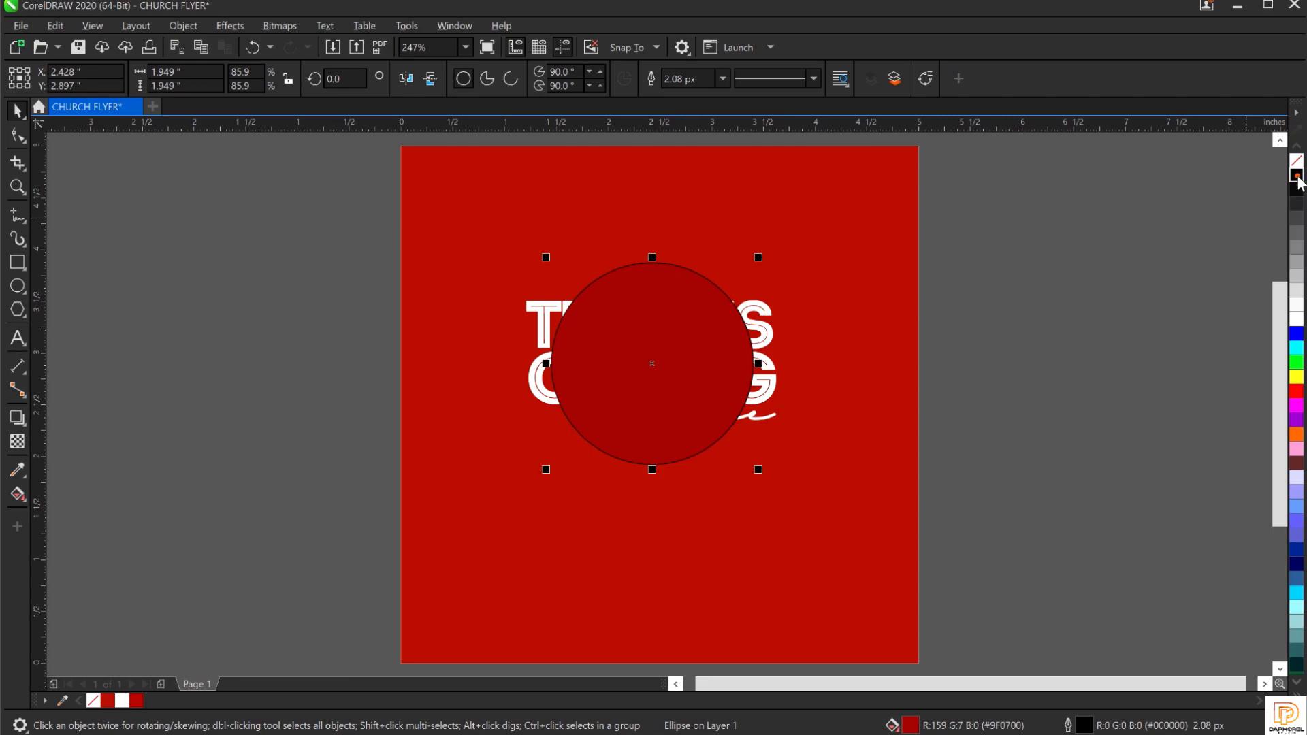
{"action": "left_click", "coordinate": [696, 351]}
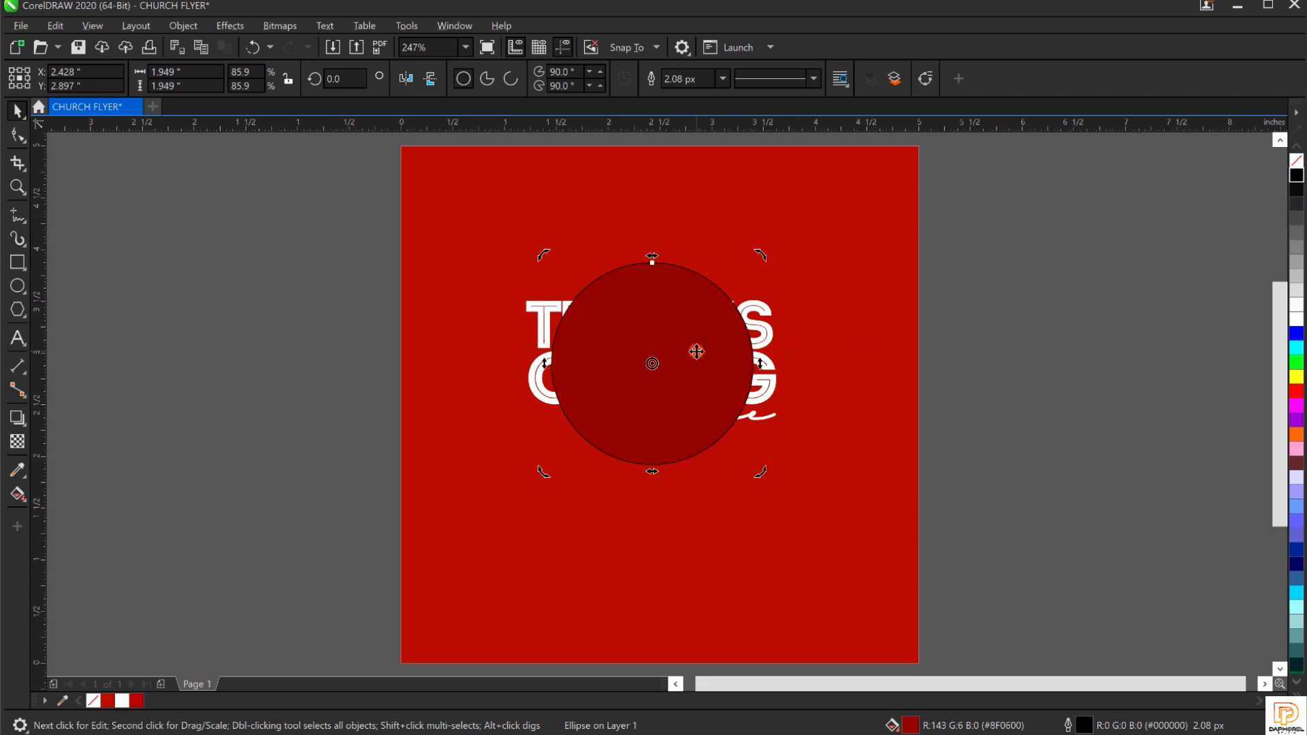
{"action": "right_click", "coordinate": [1297, 161]}
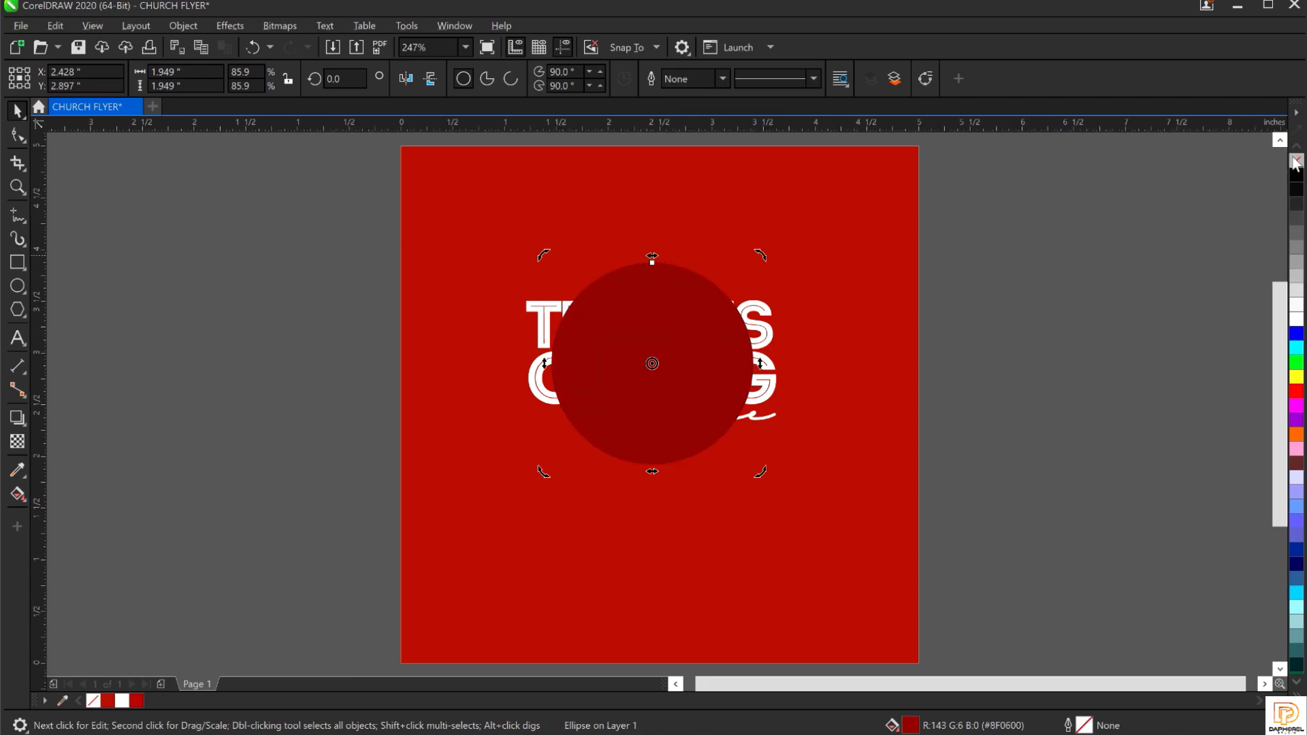
{"action": "left_click", "coordinate": [1105, 306]}
Try moving the circle back in the stacking order behind the three text lines, and undo the reordering.
{"action": "left_click", "coordinate": [693, 374]}
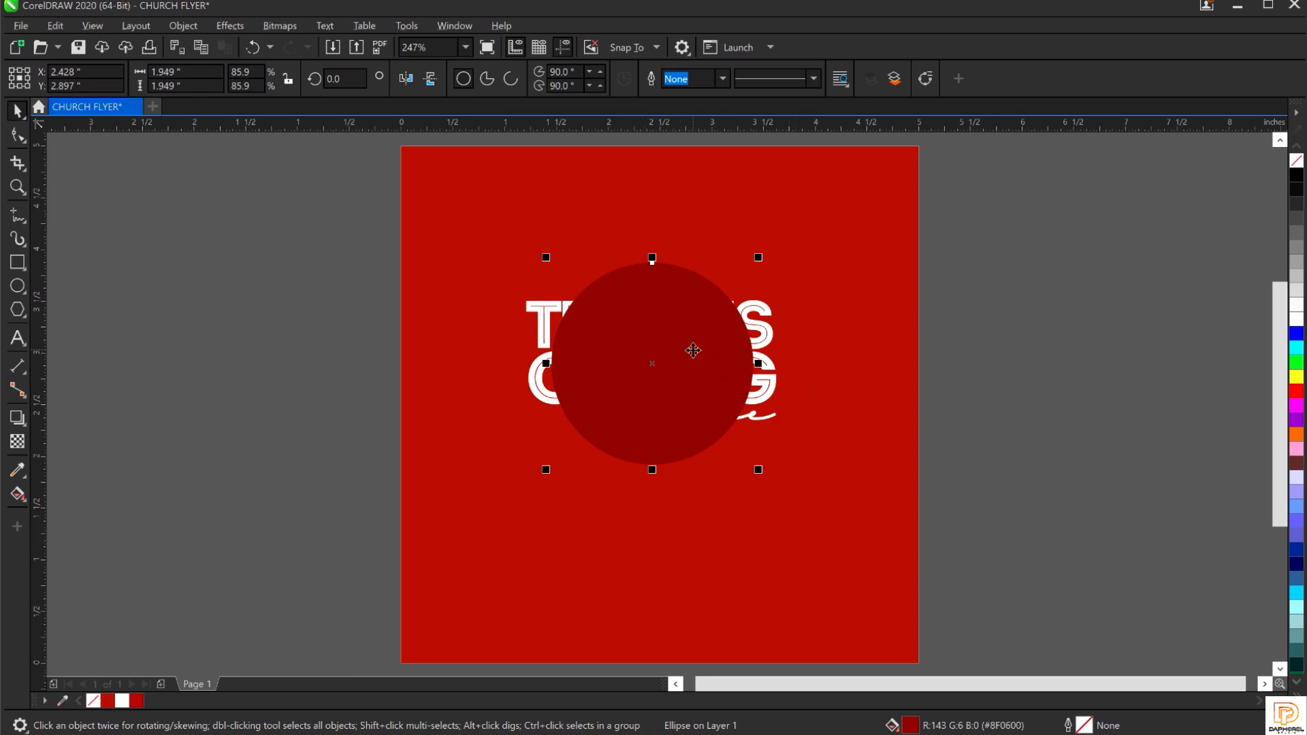
{"action": "key", "text": "ctrl+Page_Down"}
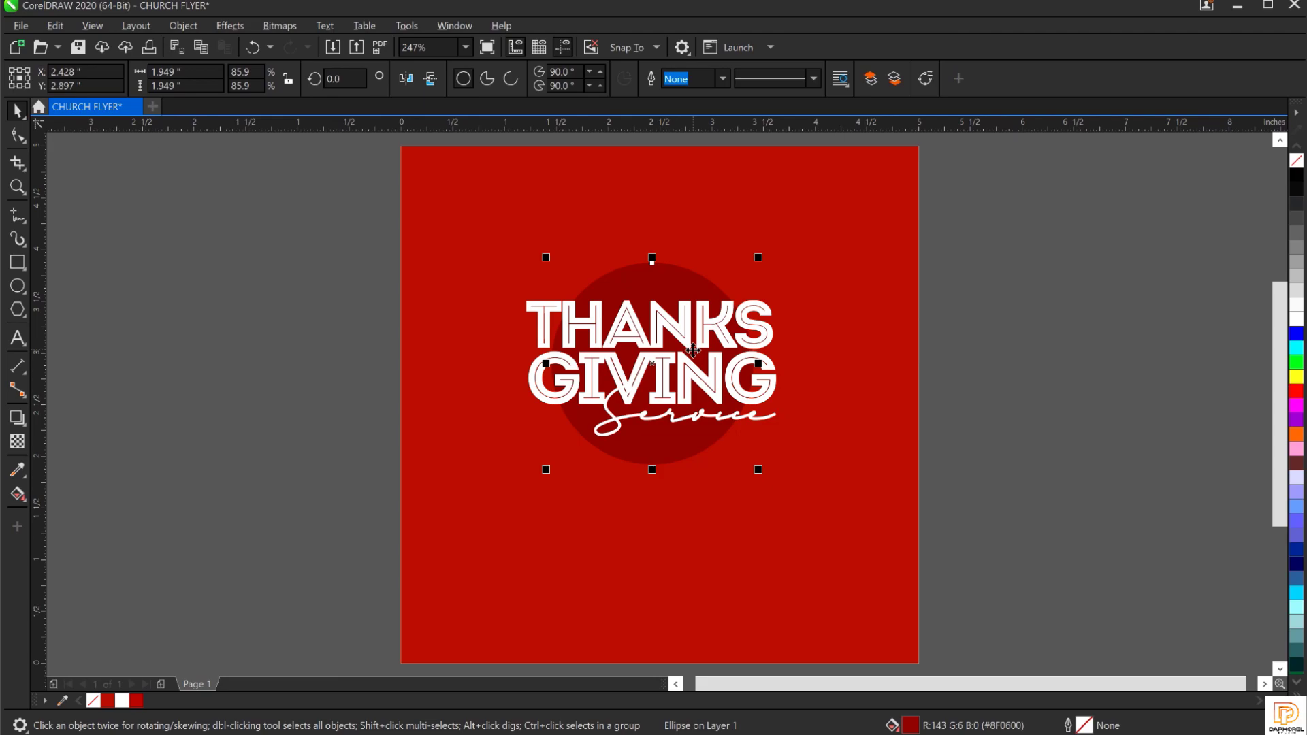
{"action": "key", "text": "ctrl+z"}
{"action": "key", "text": "ctrl+z"}
{"action": "key", "text": "ctrl+z"}
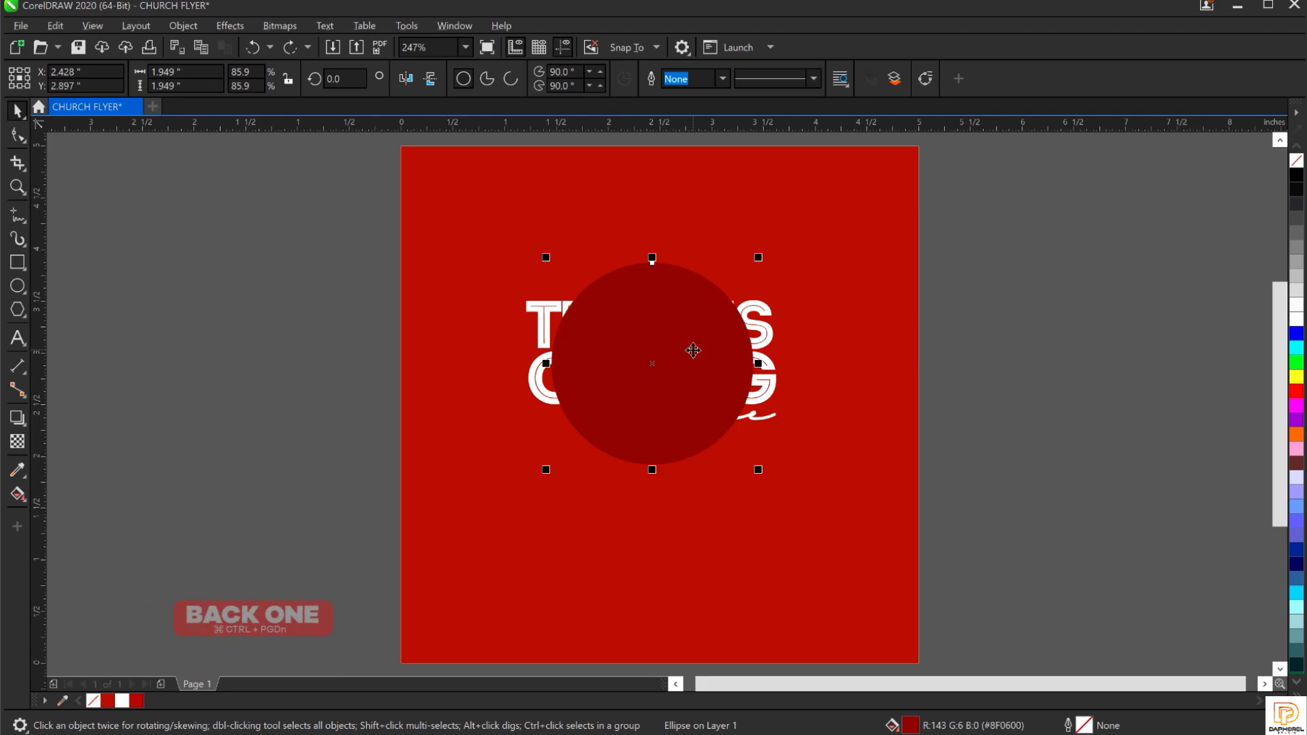
{"action": "left_click", "coordinate": [1052, 308]}
{"action": "left_click", "coordinate": [647, 350]}
{"action": "left_click", "coordinate": [989, 302]}
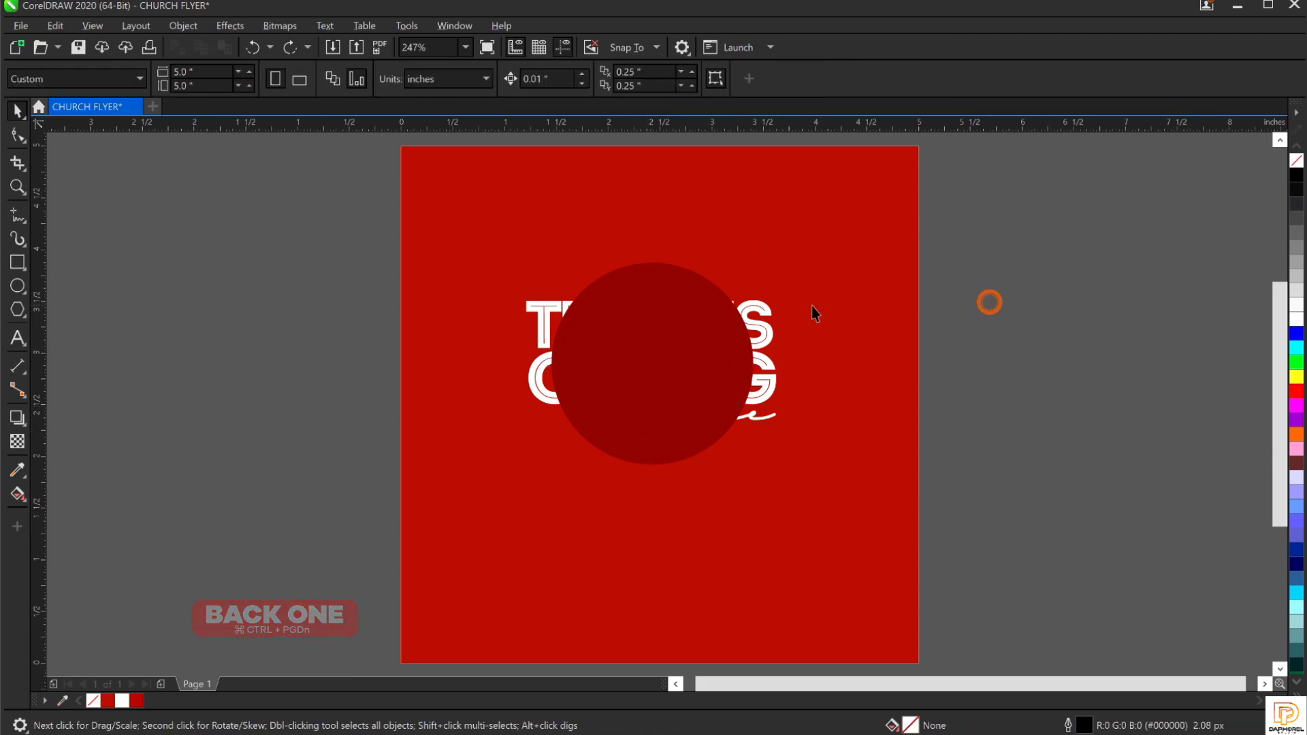
Switch to the RESOURCE FILE folder in File Explorer and bring the red and black marble image db338015a5d691c4b23ed7b71ef16415 into the CorelDRAW flyer.
{"action": "left_click", "coordinate": [630, 348]}
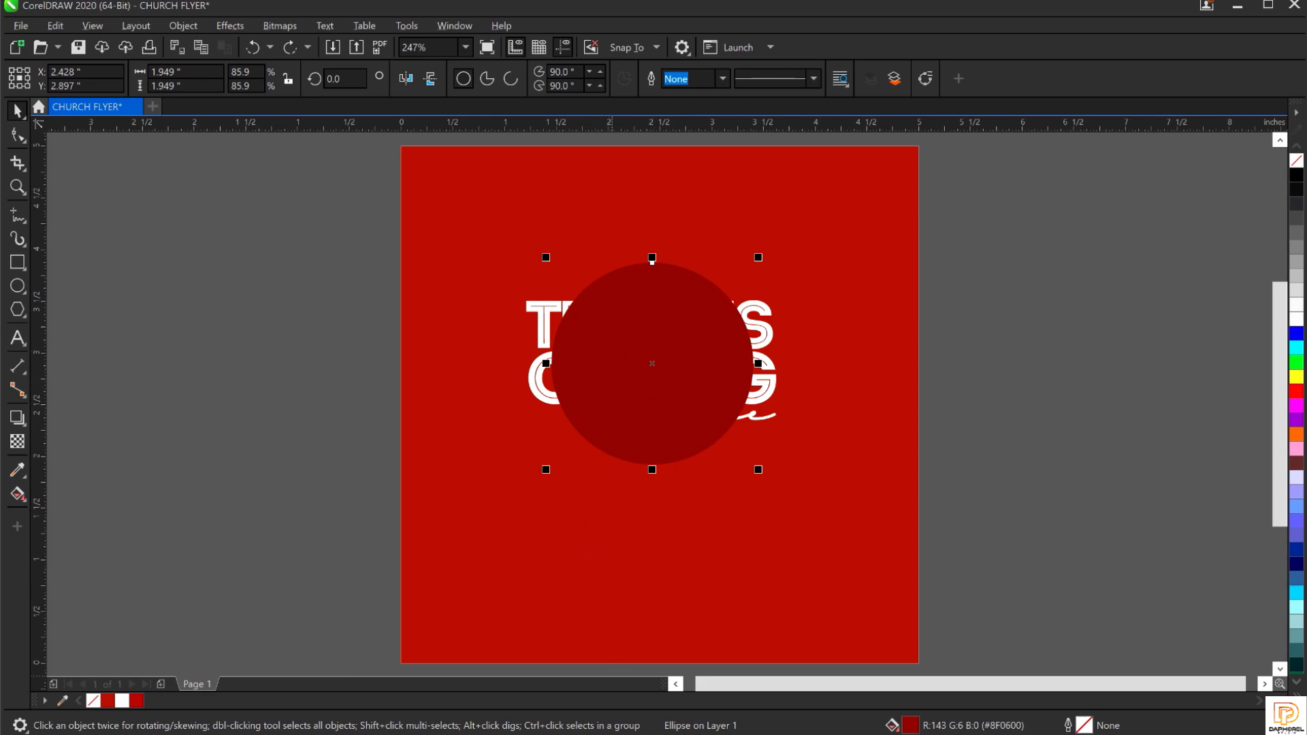
{"action": "key", "text": "alt+Tab"}
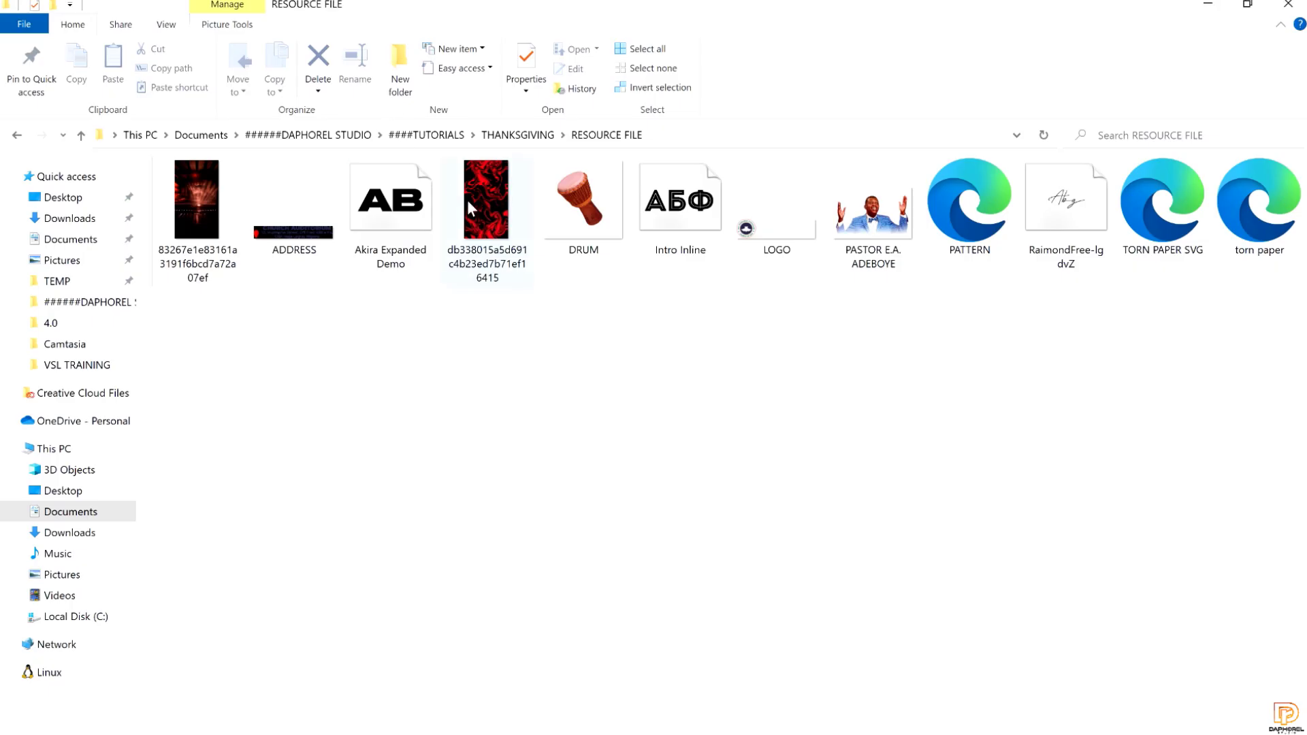
{"action": "left_click", "coordinate": [486, 199]}
{"action": "left_click_drag", "start_coordinate": [484, 193], "coordinate": [188, 258]}
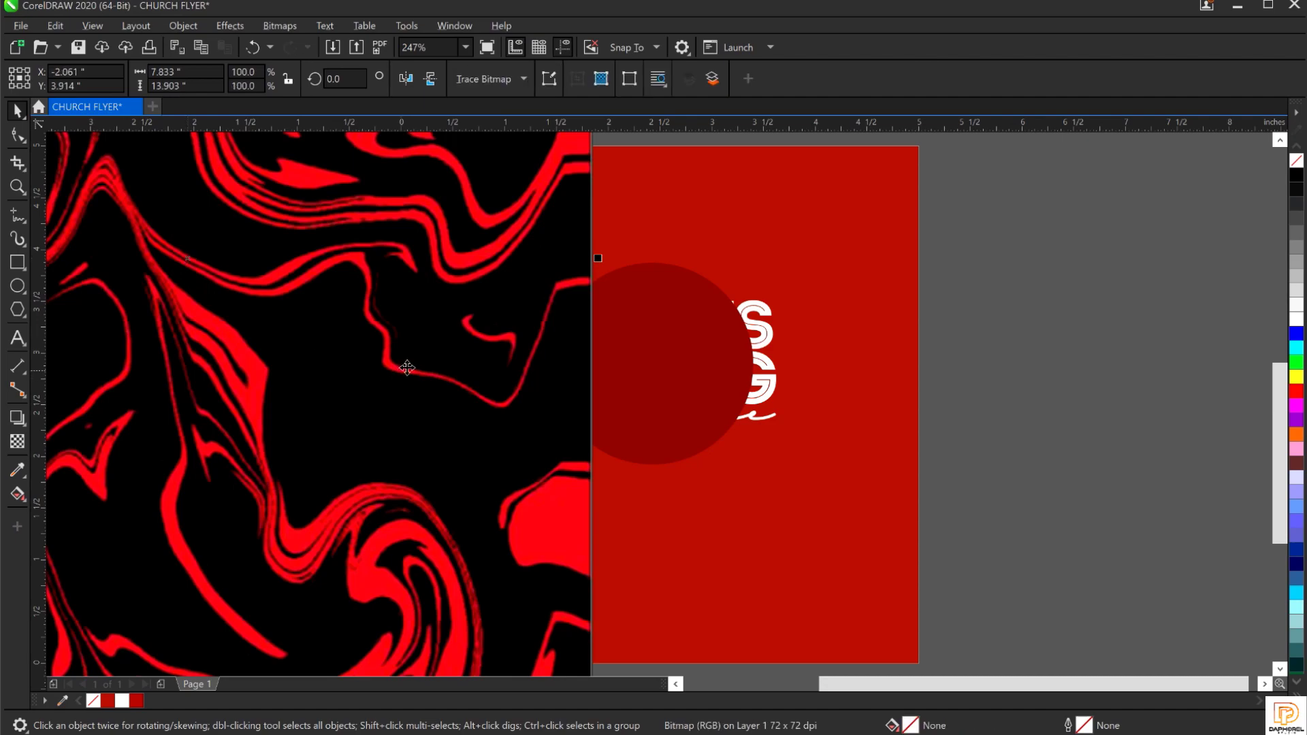
{"action": "scroll", "coordinate": [417, 362], "scroll_direction": "down", "scroll_amount": 4}
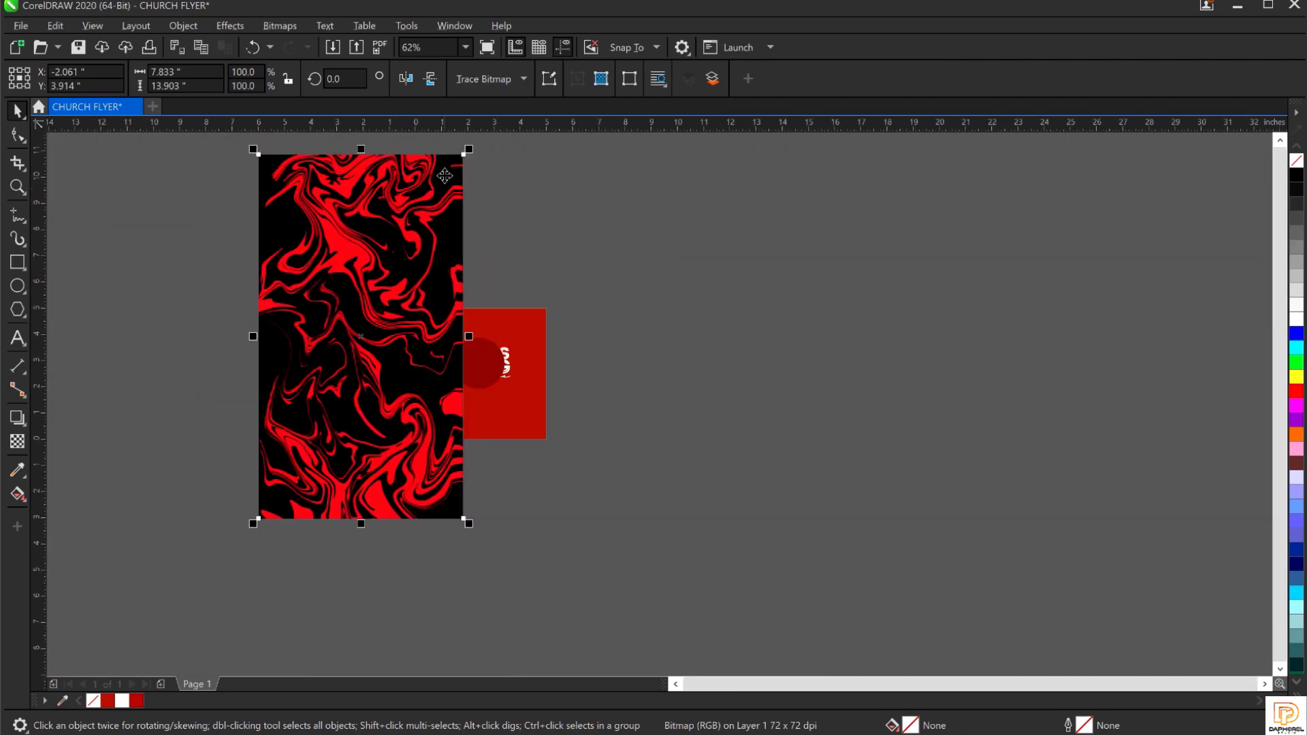
Scale the marble image proportionally to about 44.2% and place it over the circle and title on the flyer.
{"action": "left_click_drag", "start_coordinate": [469, 149], "coordinate": [408, 259]}
{"action": "left_click_drag", "start_coordinate": [368, 336], "coordinate": [464, 349]}
{"action": "scroll", "coordinate": [465, 349], "scroll_direction": "up", "scroll_amount": 2}
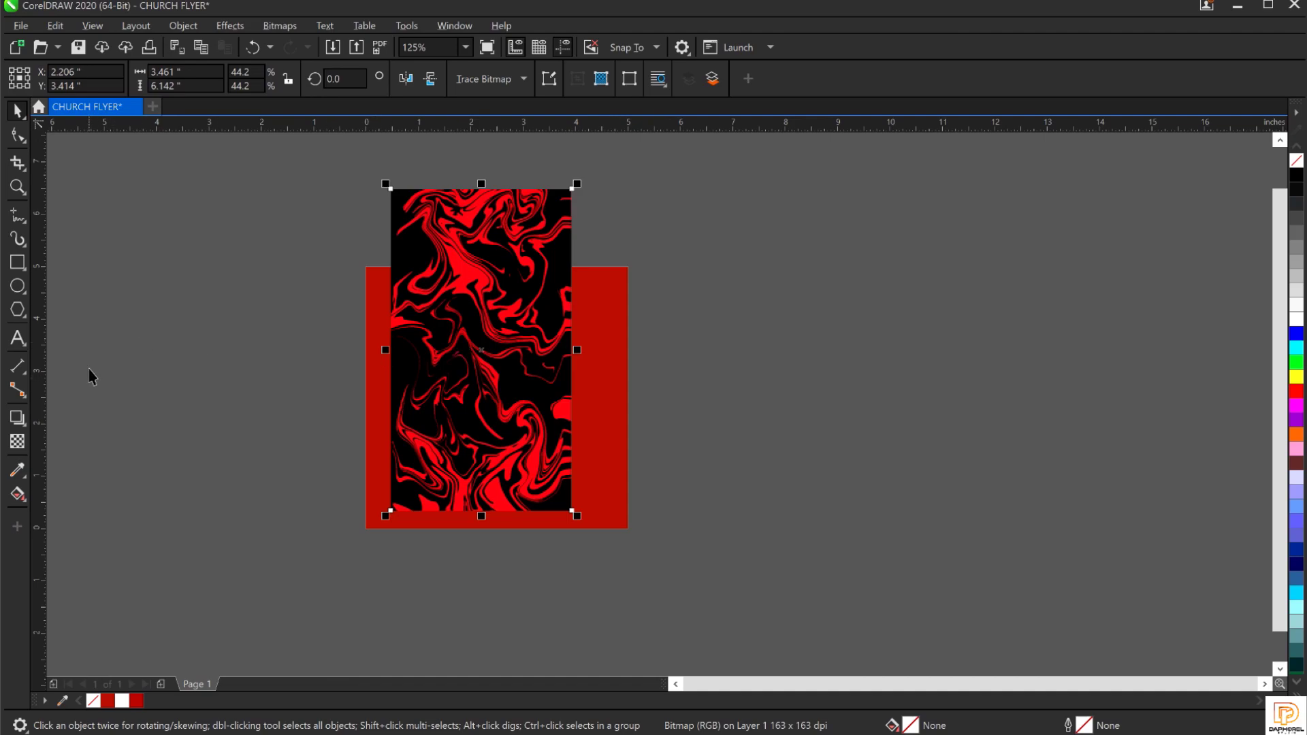
Try blending the marble image into the flyer with the Overlay merge mode and a uniform transparency.
{"action": "left_click", "coordinate": [18, 443]}
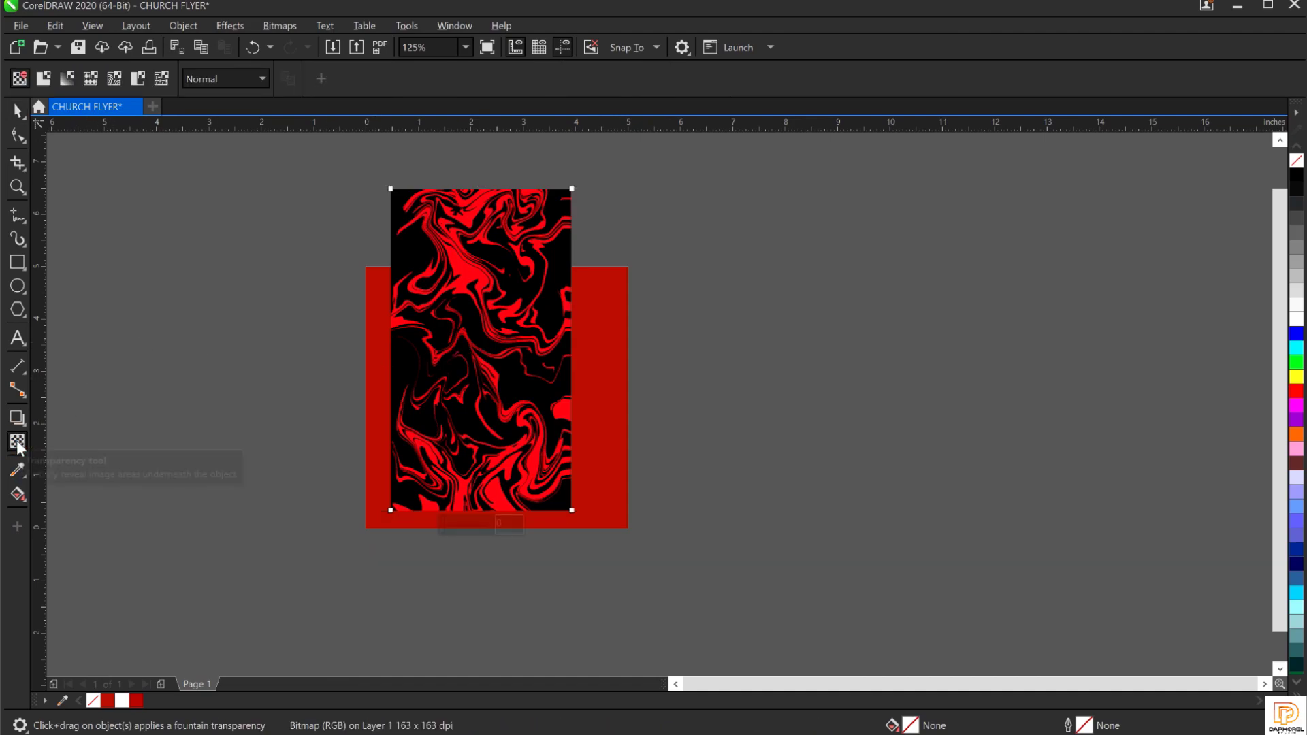
{"action": "left_click", "coordinate": [239, 79]}
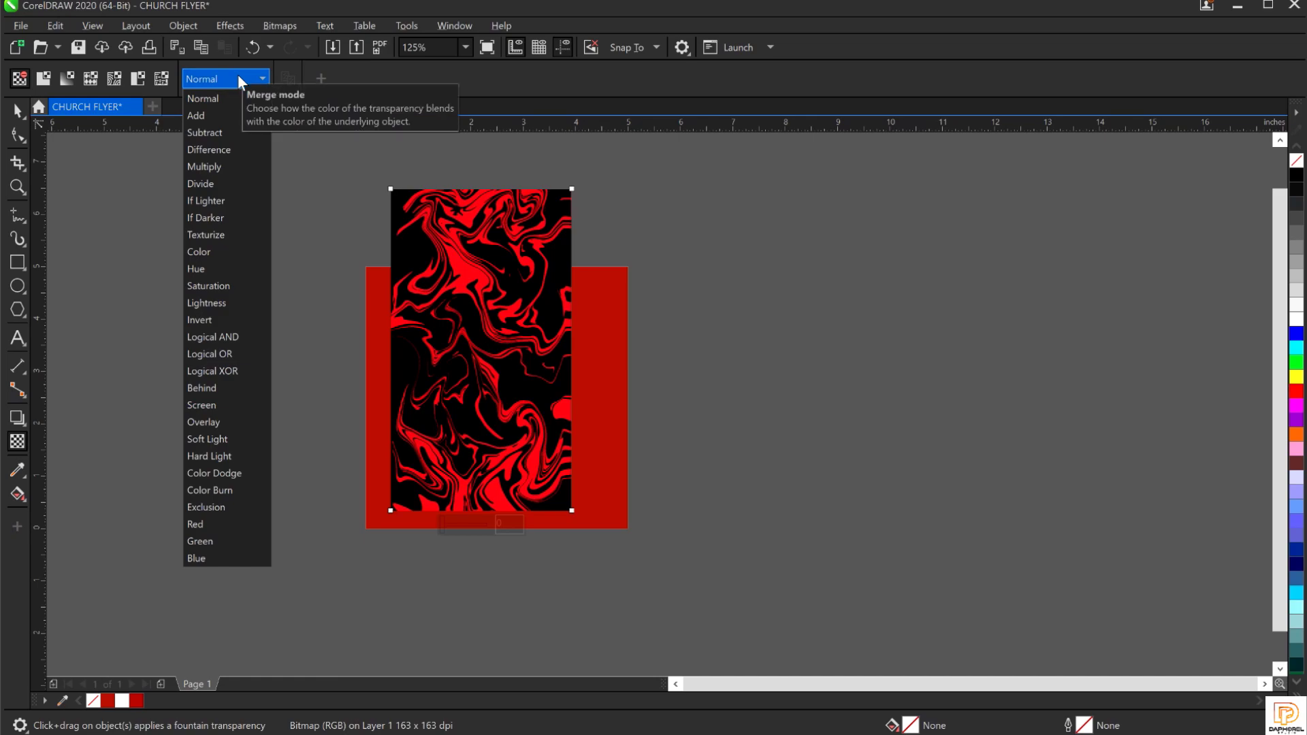
{"action": "left_click", "coordinate": [226, 422]}
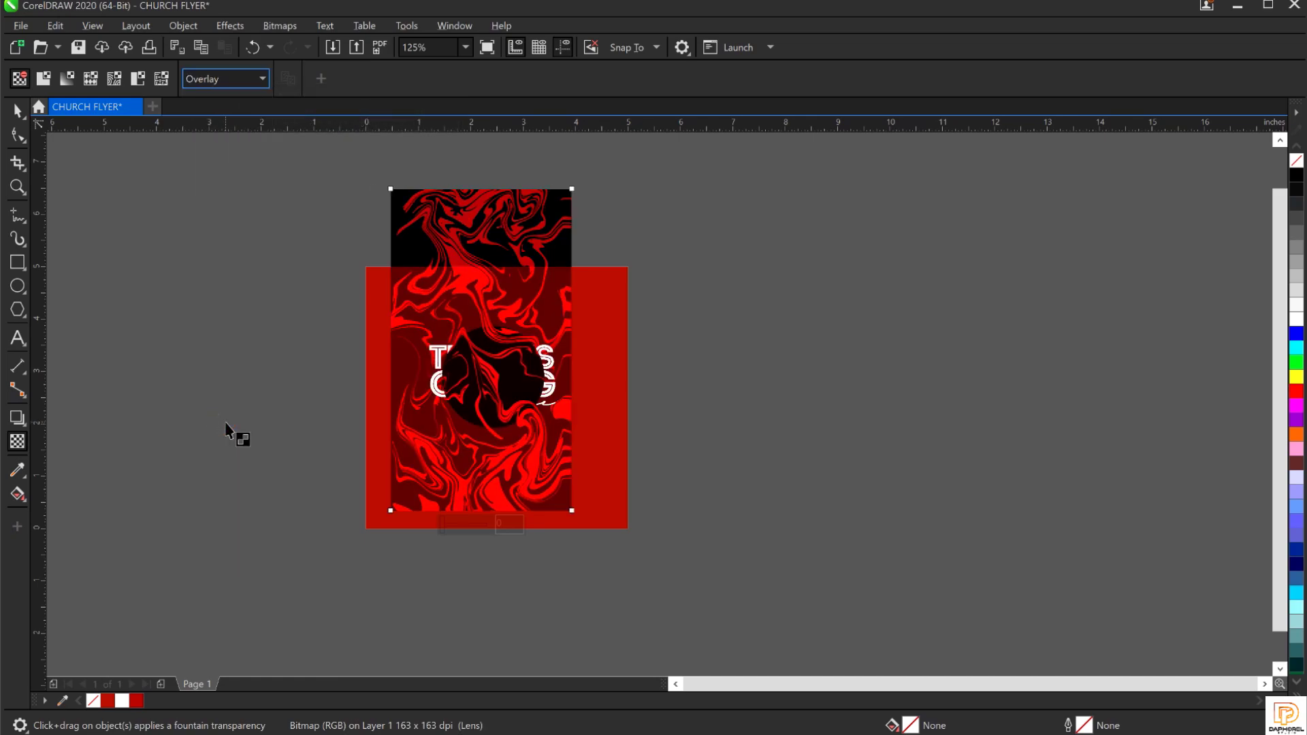
{"action": "left_click", "coordinate": [44, 78]}
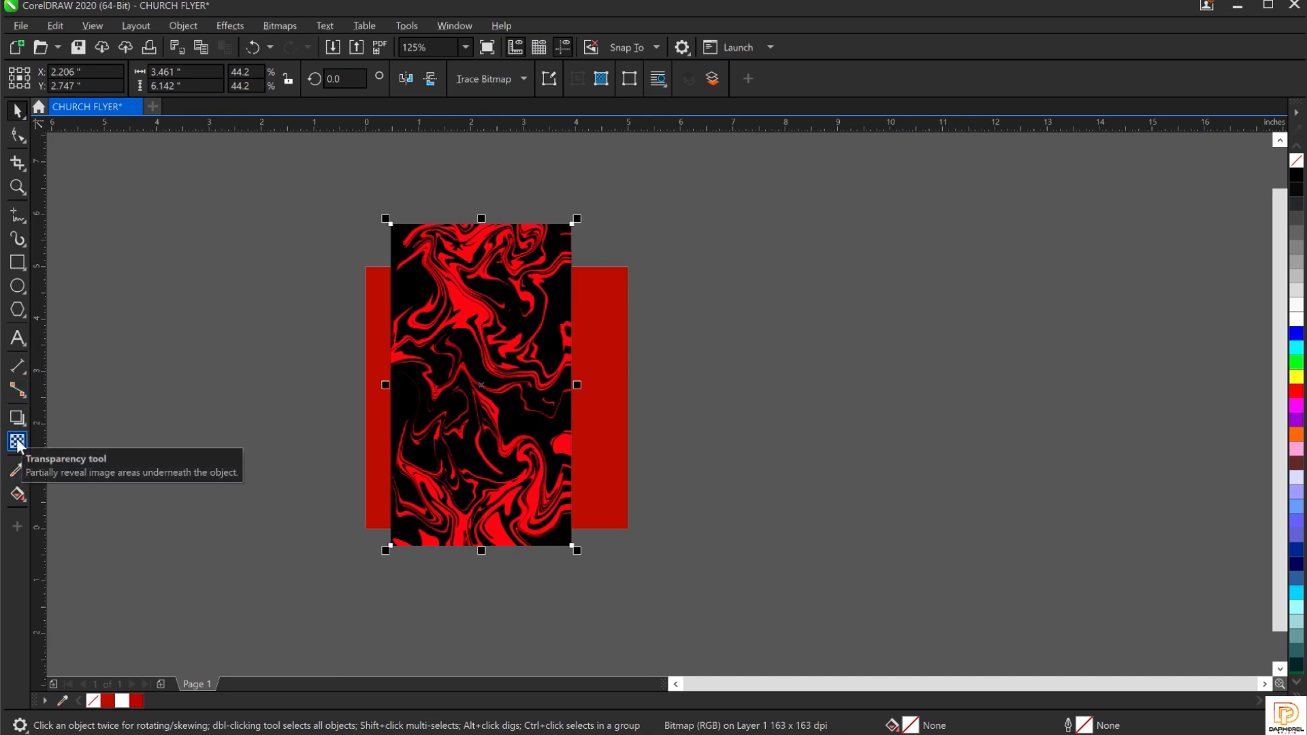
Apply a uniform transparency of 50 with the Overlay merge mode to the marble image.
{"action": "key", "text": "shift+F2"}
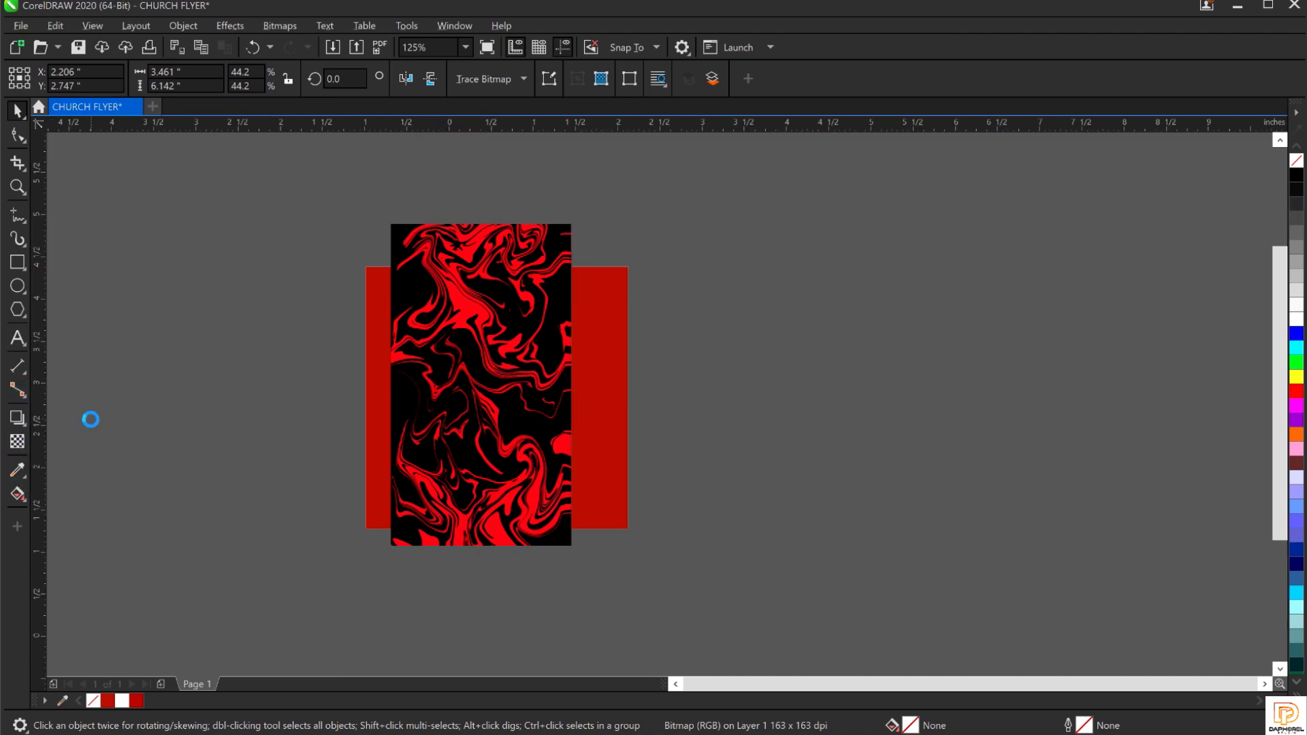
{"action": "left_click", "coordinate": [17, 443]}
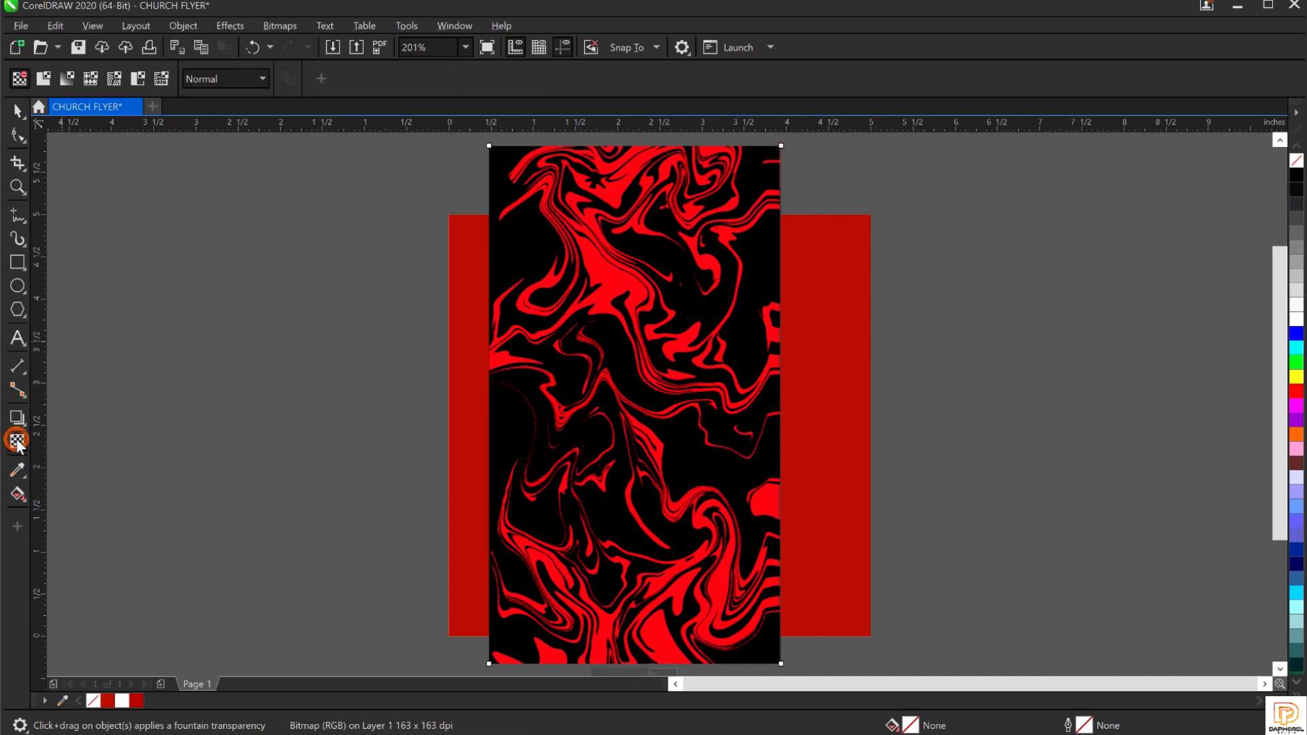
{"action": "left_click", "coordinate": [42, 78]}
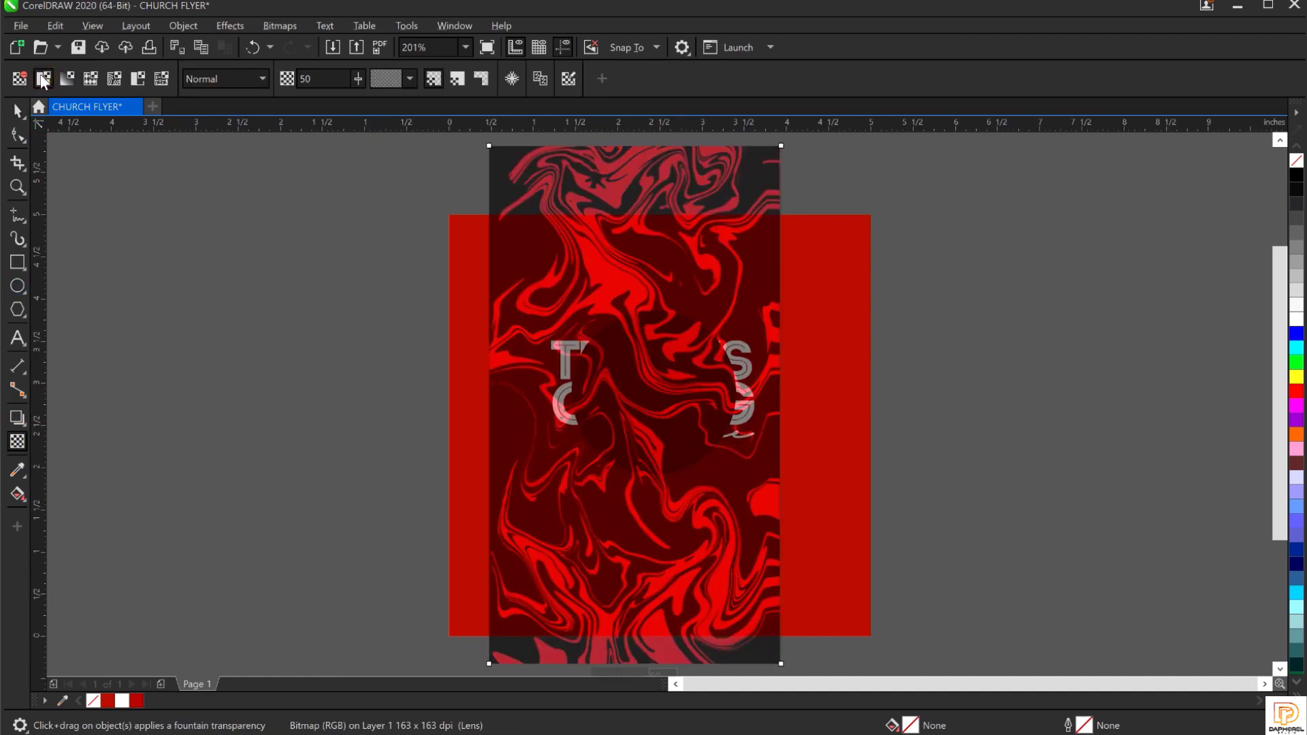
{"action": "left_click", "coordinate": [244, 80]}
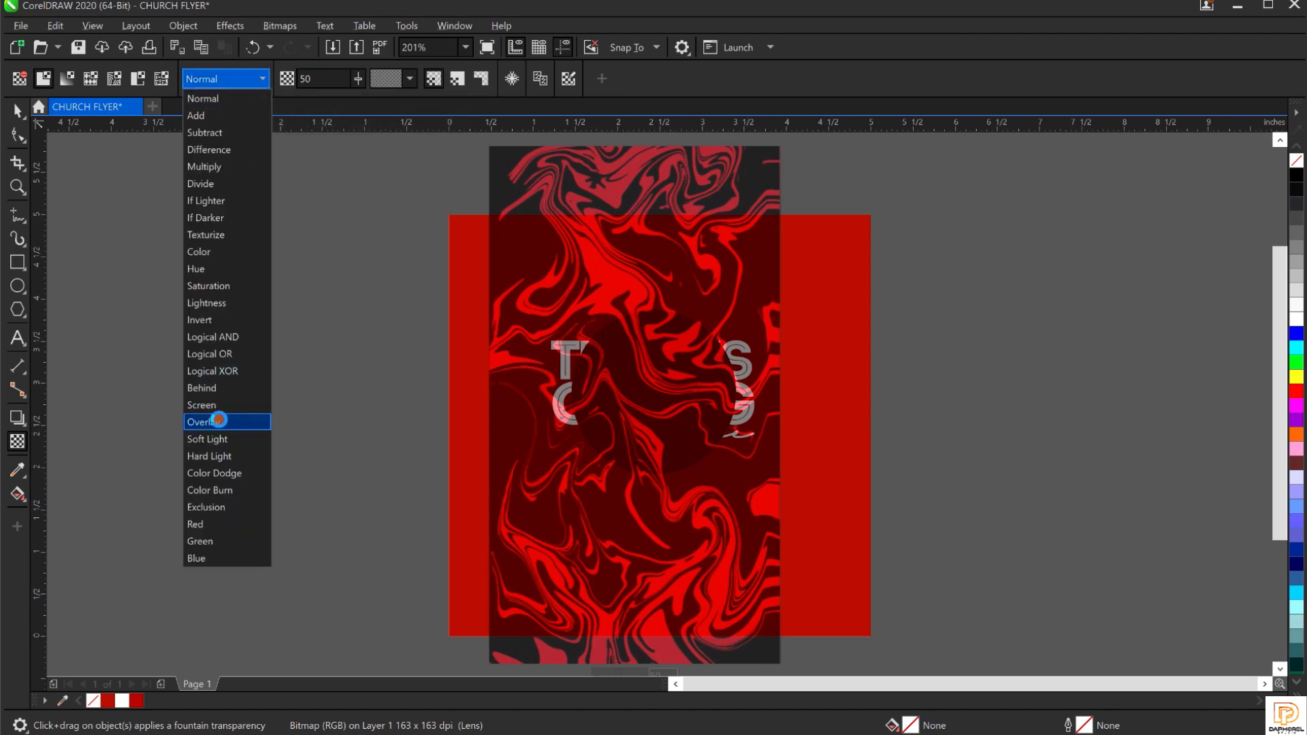
{"action": "left_click", "coordinate": [219, 422]}
{"action": "left_click", "coordinate": [16, 110]}
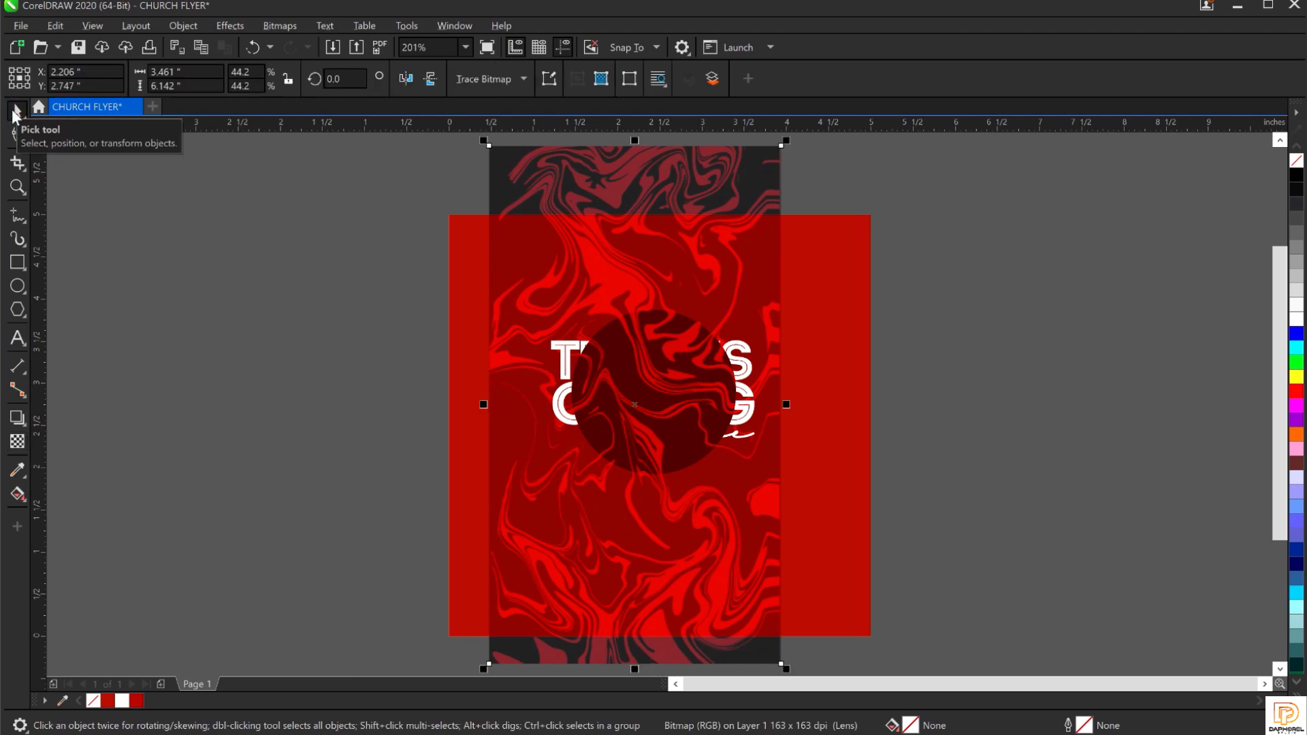
Move the marble image aside to uncover the circle, and PowerClip the image inside the dark red circle.
{"action": "left_click_drag", "start_coordinate": [642, 253], "coordinate": [947, 288]}
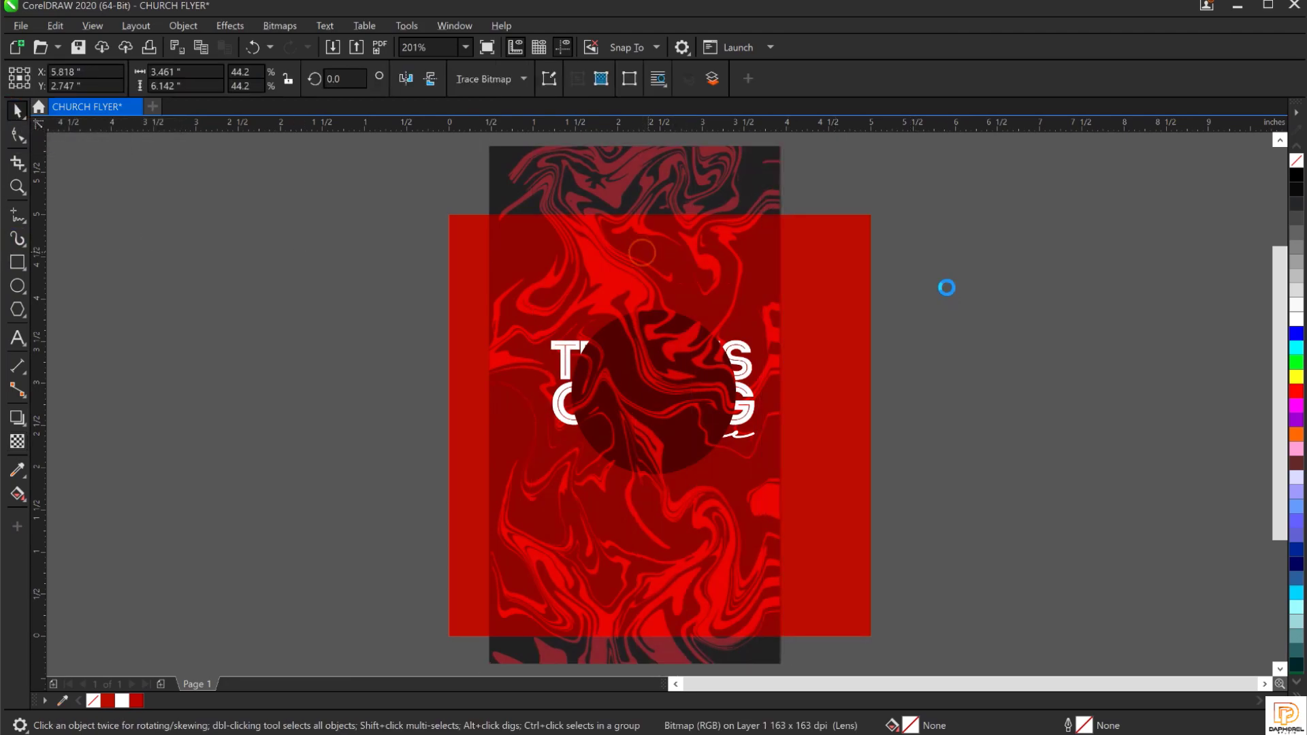
{"action": "left_click", "coordinate": [656, 380]}
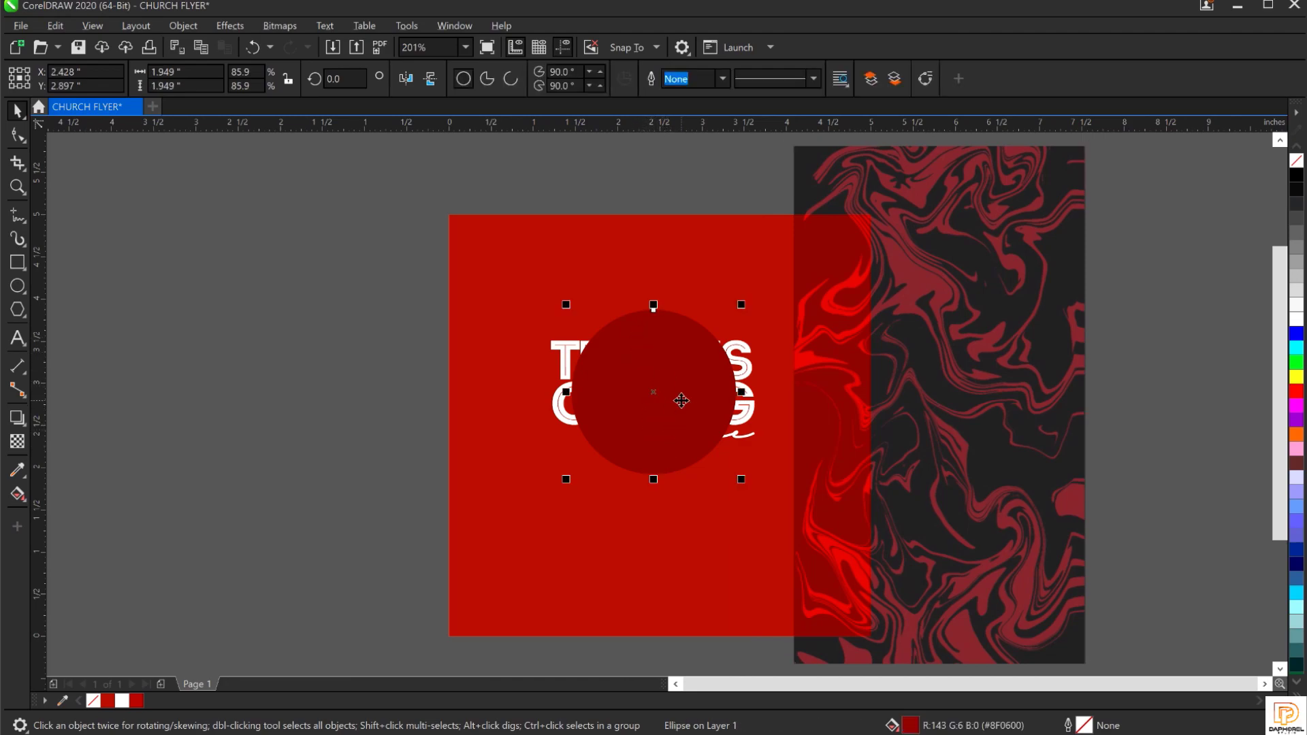
{"action": "left_click", "coordinate": [967, 338]}
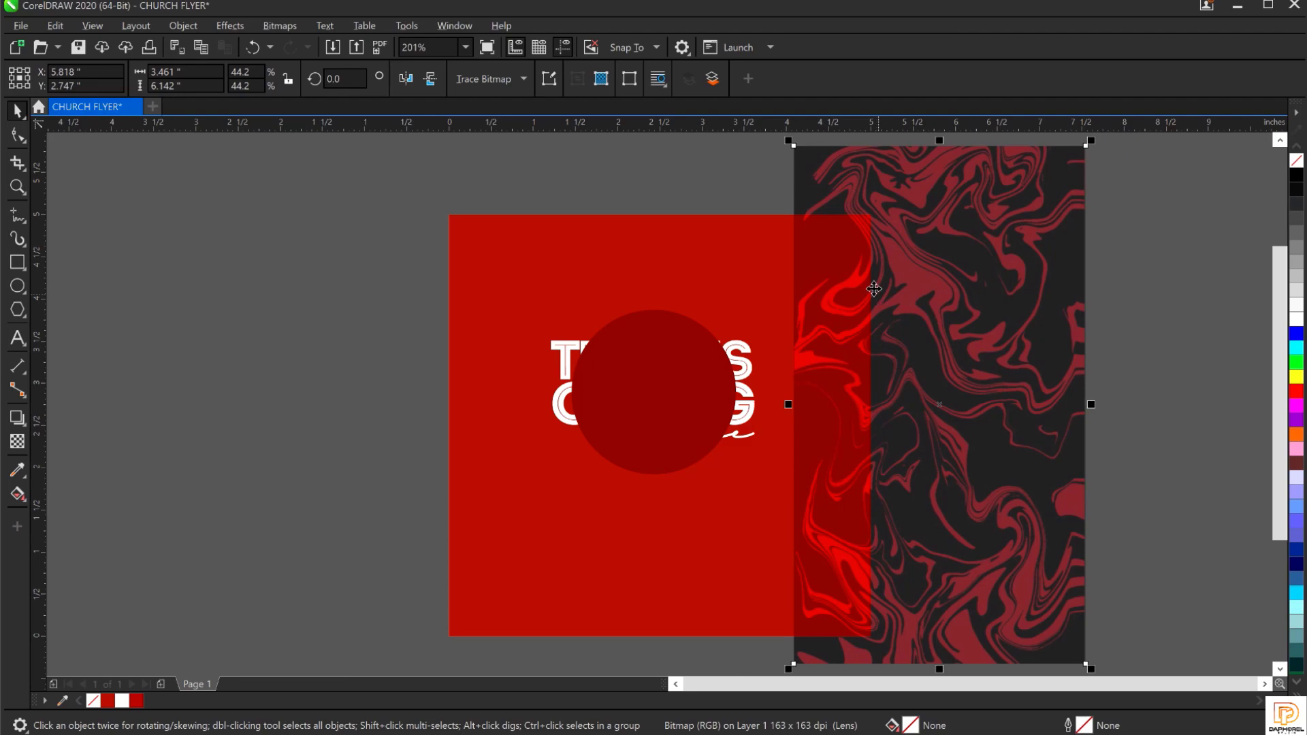
{"action": "right_click", "coordinate": [990, 308]}
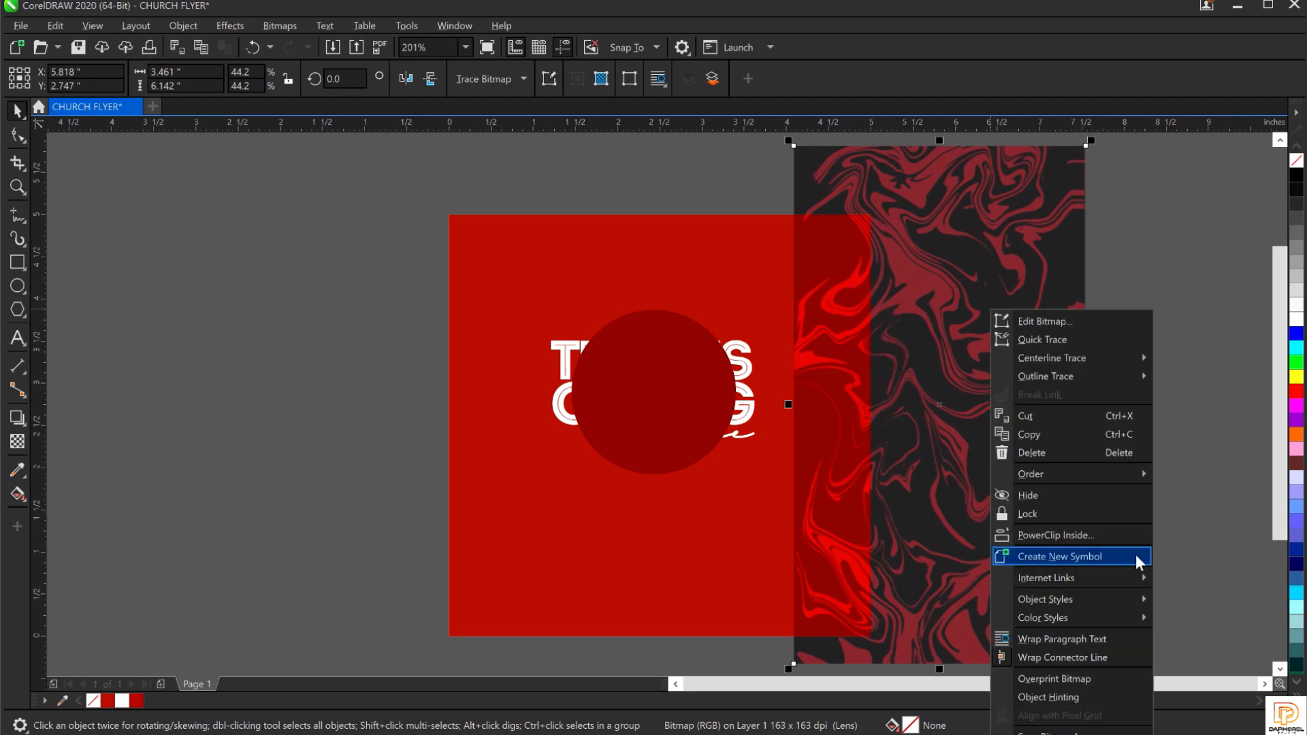
{"action": "left_click", "coordinate": [1083, 535]}
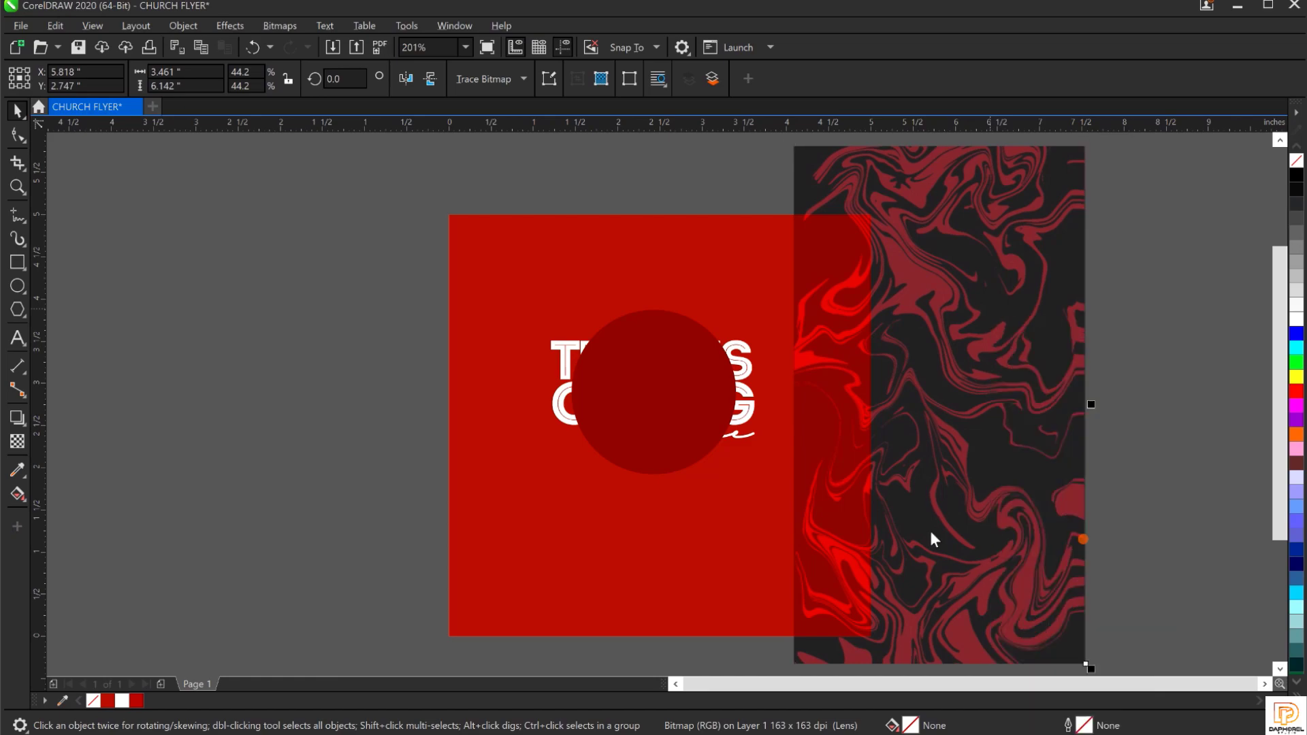
{"action": "left_click", "coordinate": [648, 384]}
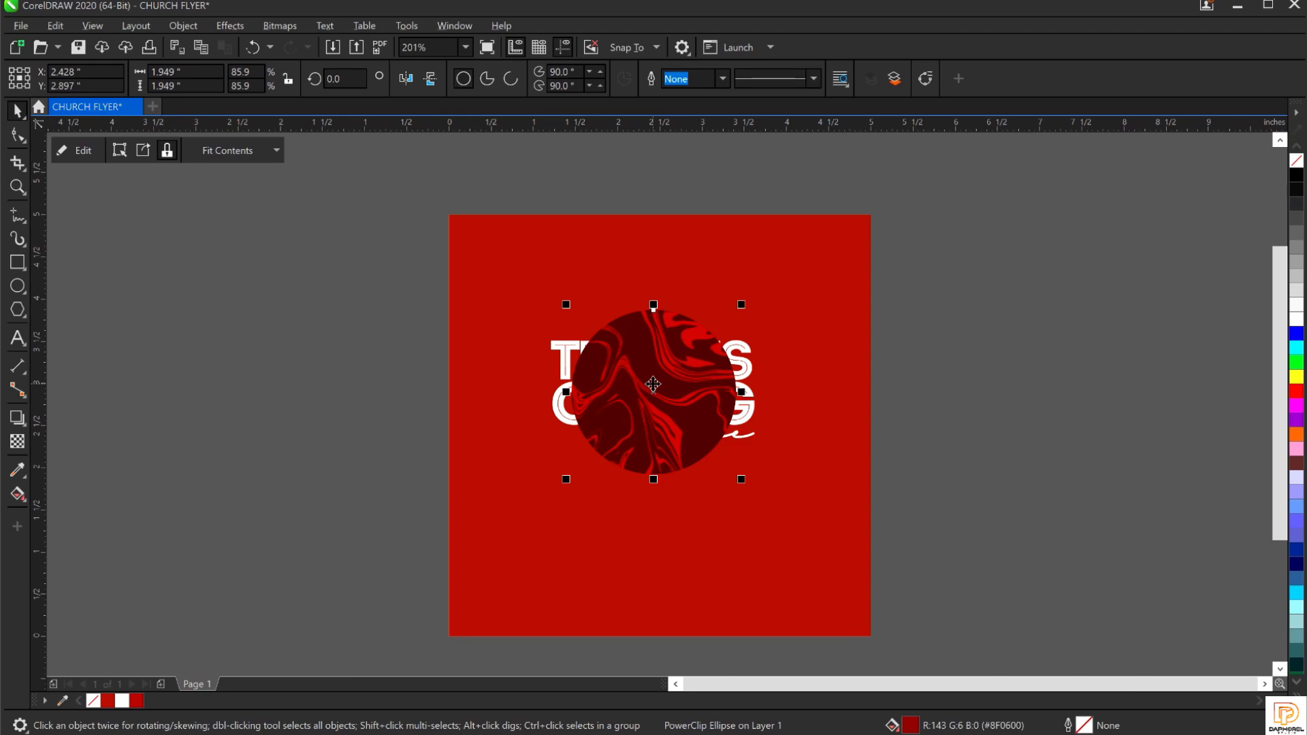
Open the circle's PowerClip contents for editing and bring up the marble image's transparency settings.
{"action": "double_click", "coordinate": [653, 385]}
{"action": "left_click", "coordinate": [653, 385]}
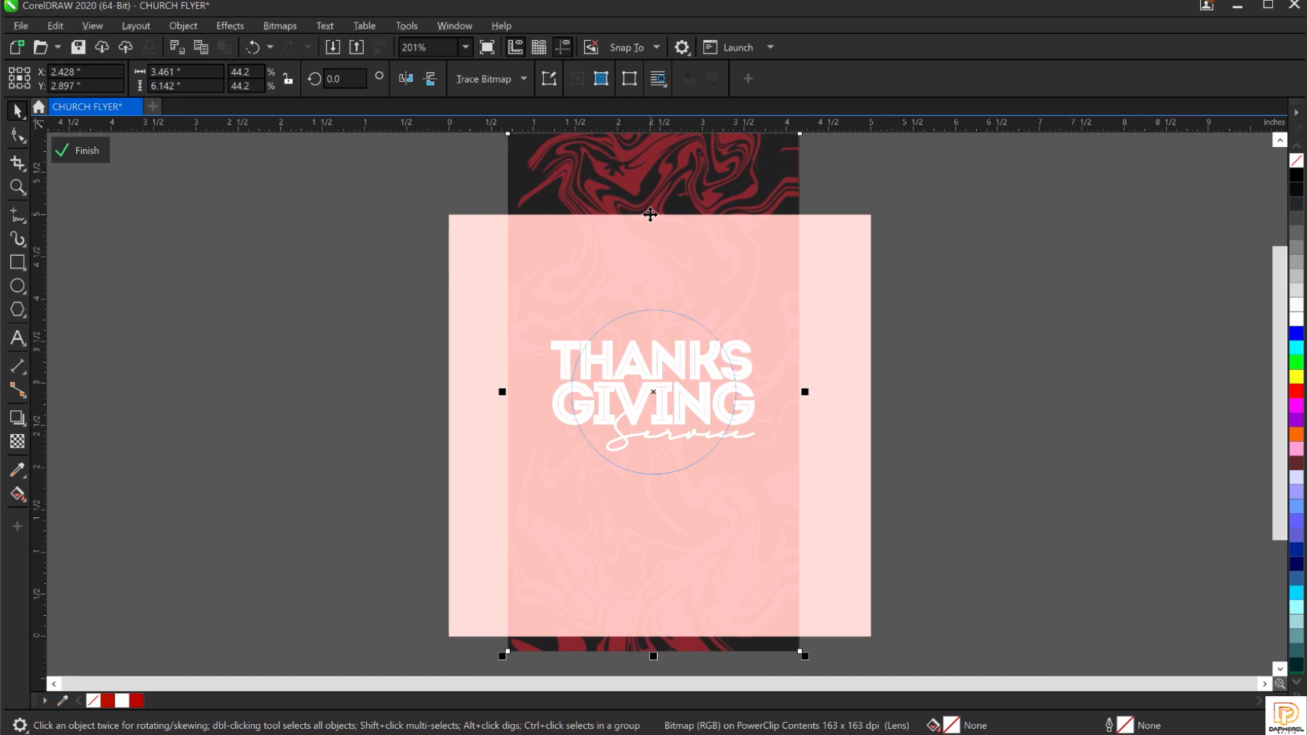
{"action": "left_click", "coordinate": [17, 441]}
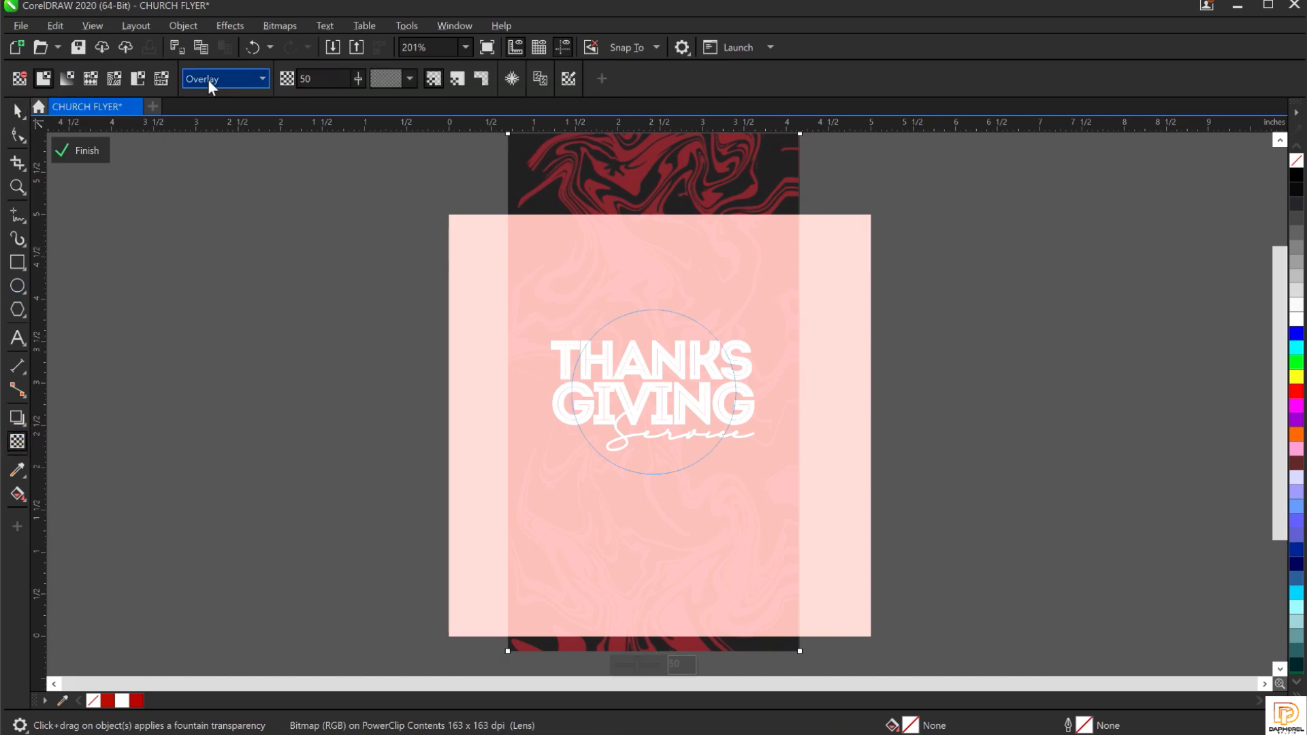
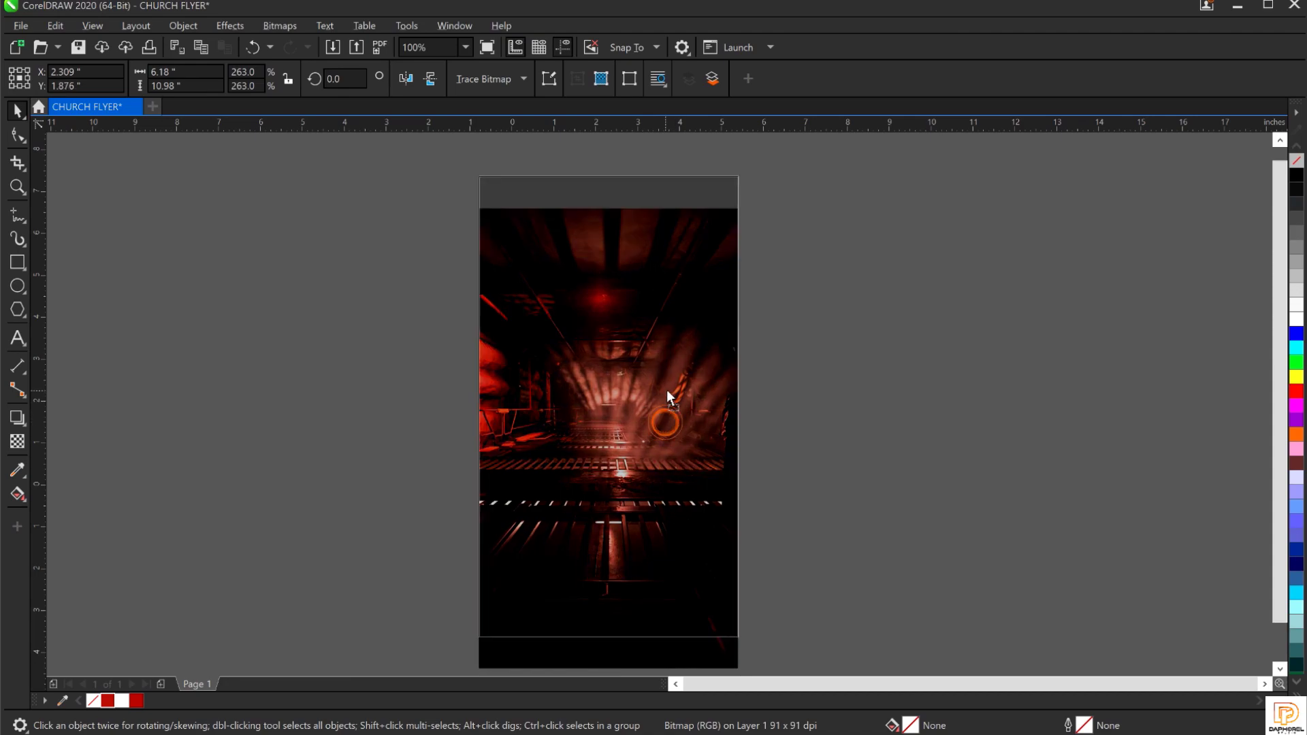
Apply a Gaussian Blur with a radius of 15 pixels to the red-lit stage image covering the flyer.
{"action": "scroll", "coordinate": [649, 381], "scroll_direction": "up", "scroll_amount": 2}
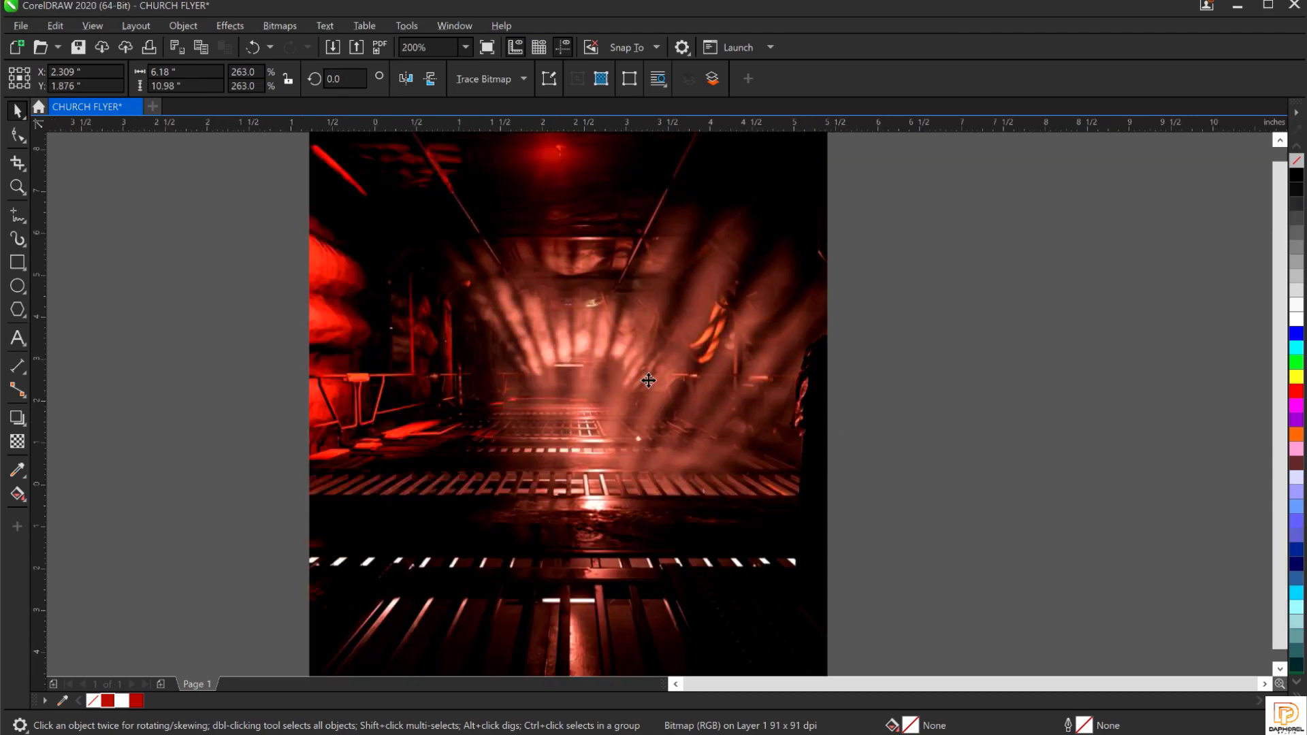
{"action": "scroll", "coordinate": [649, 380], "scroll_direction": "down", "scroll_amount": 2}
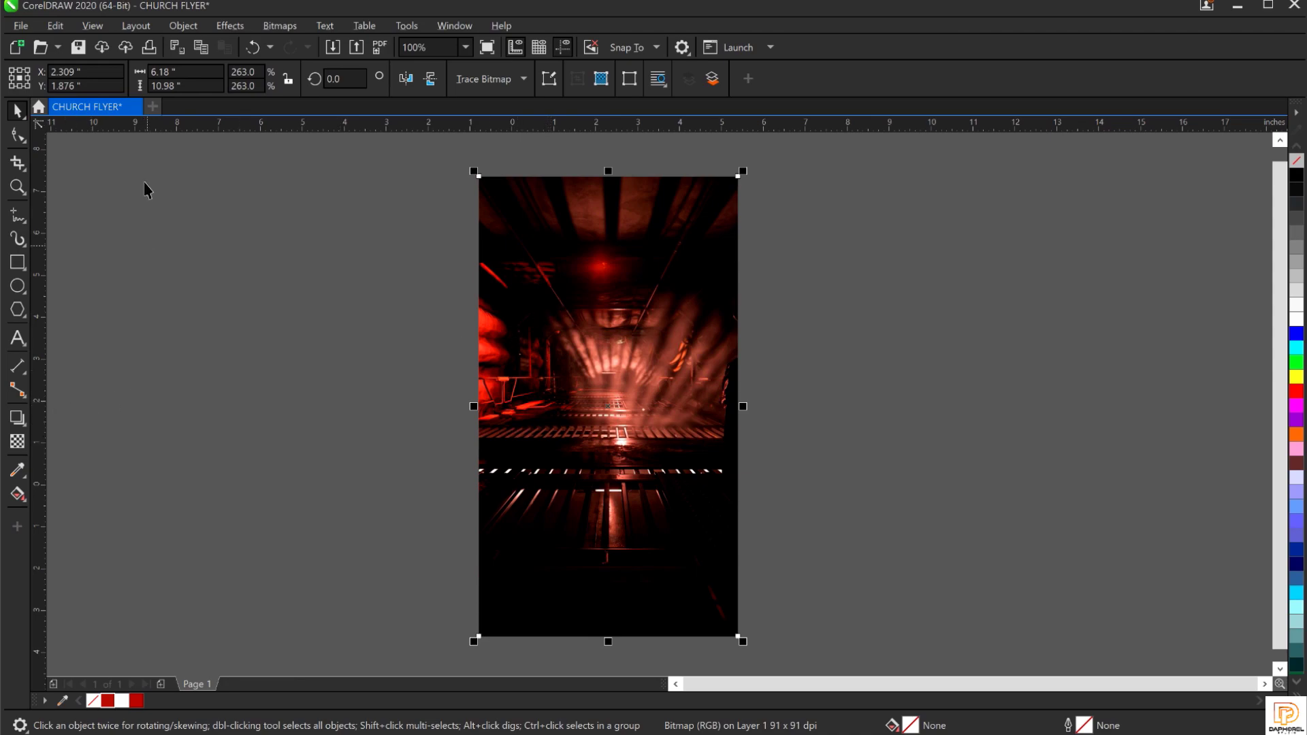
{"action": "left_click", "coordinate": [230, 26]}
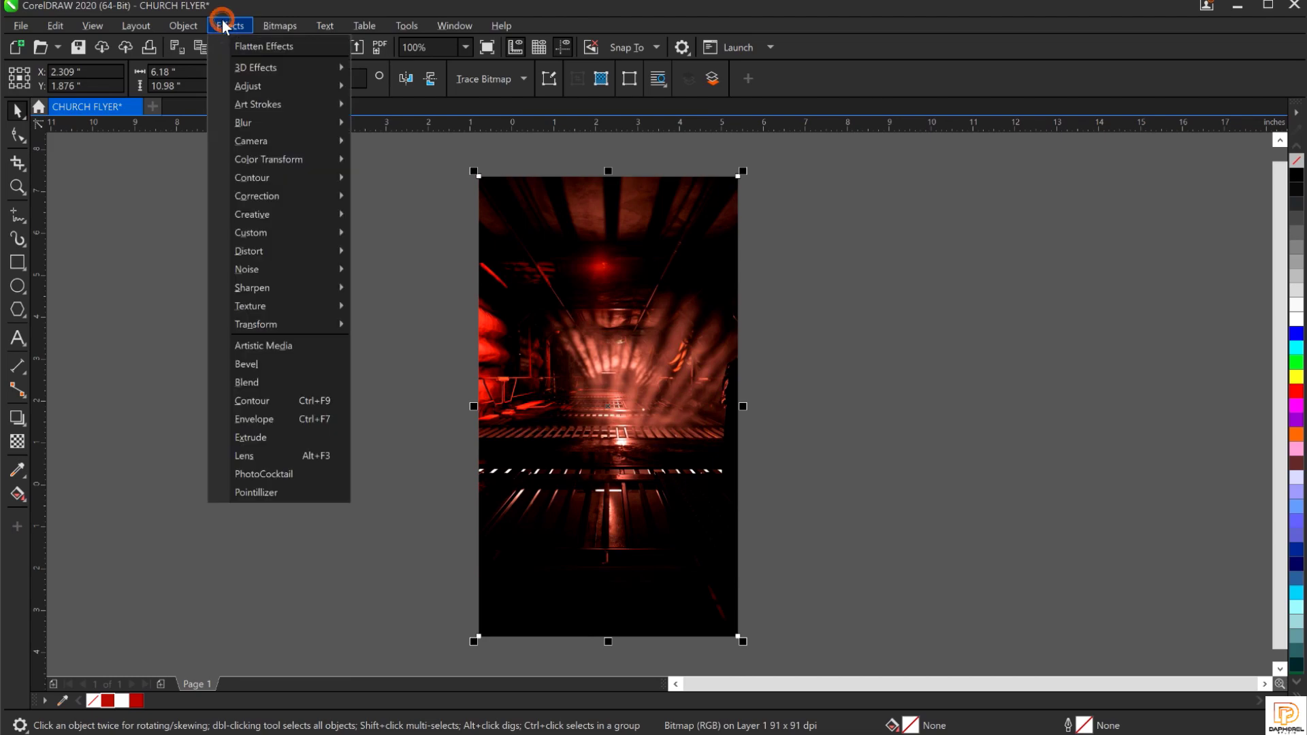
{"action": "mouse_move", "coordinate": [277, 121]}
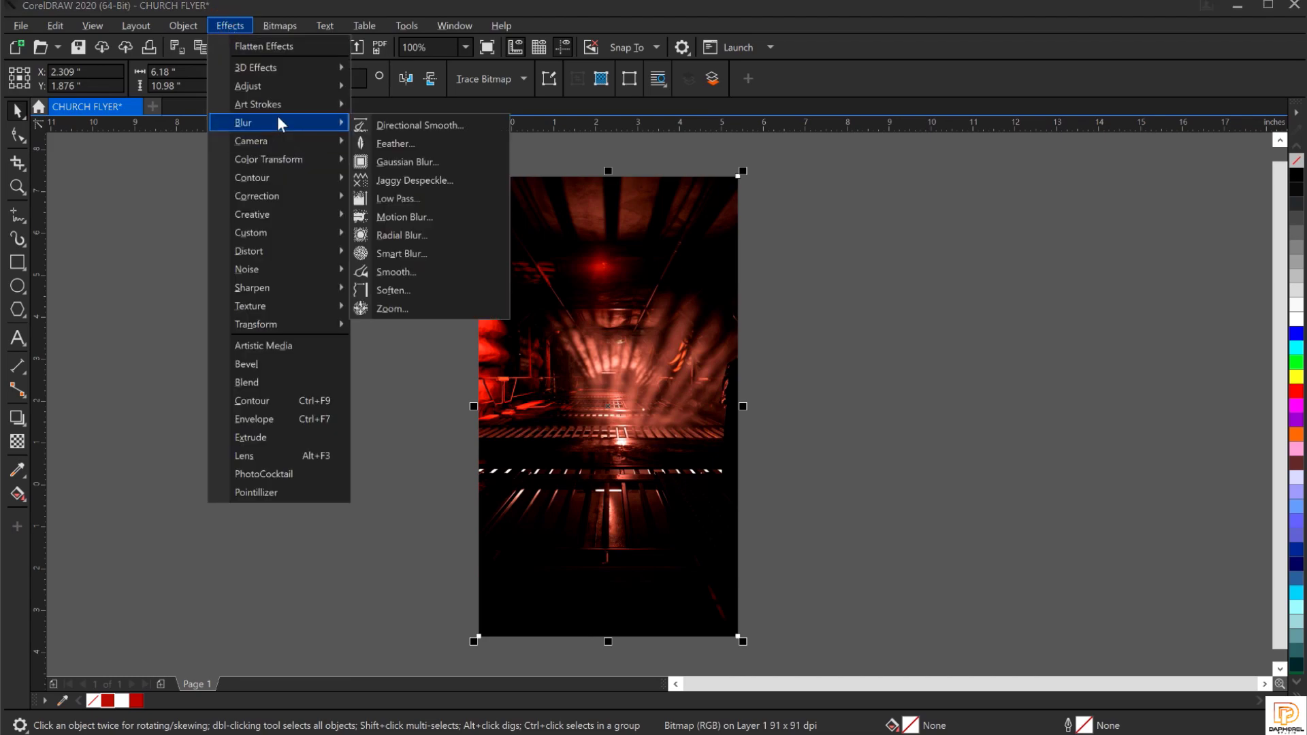
{"action": "left_click", "coordinate": [426, 162]}
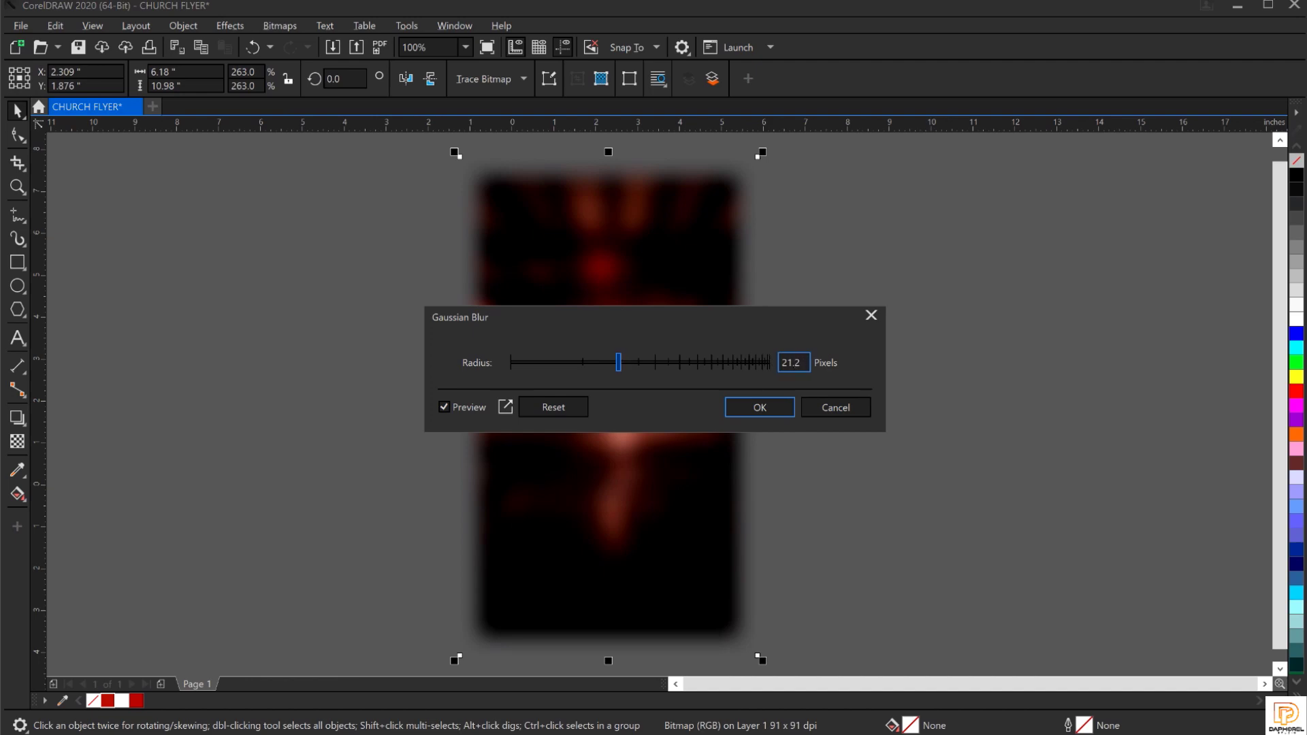
{"action": "left_click", "coordinate": [792, 362]}
{"action": "left_click_drag", "start_coordinate": [700, 315], "coordinate": [1048, 216]}
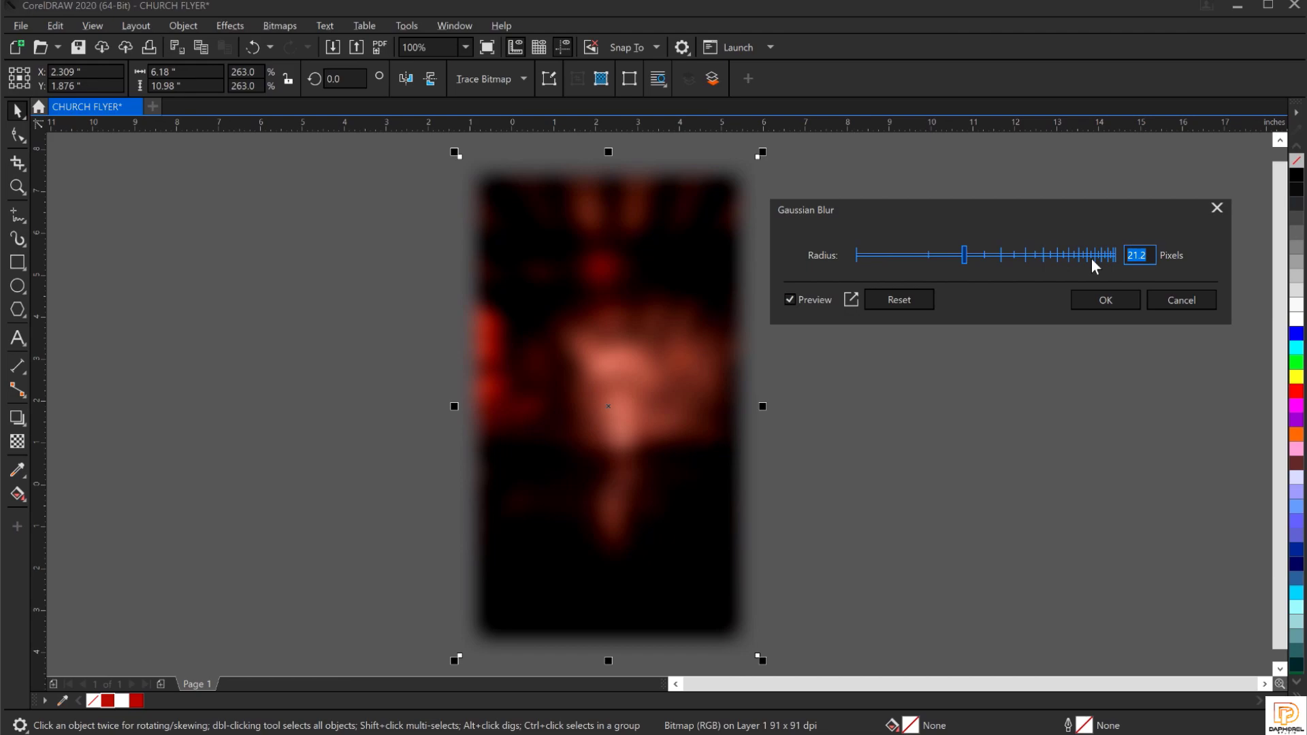
{"action": "type", "text": "15"}
{"action": "left_click", "coordinate": [1110, 299]}
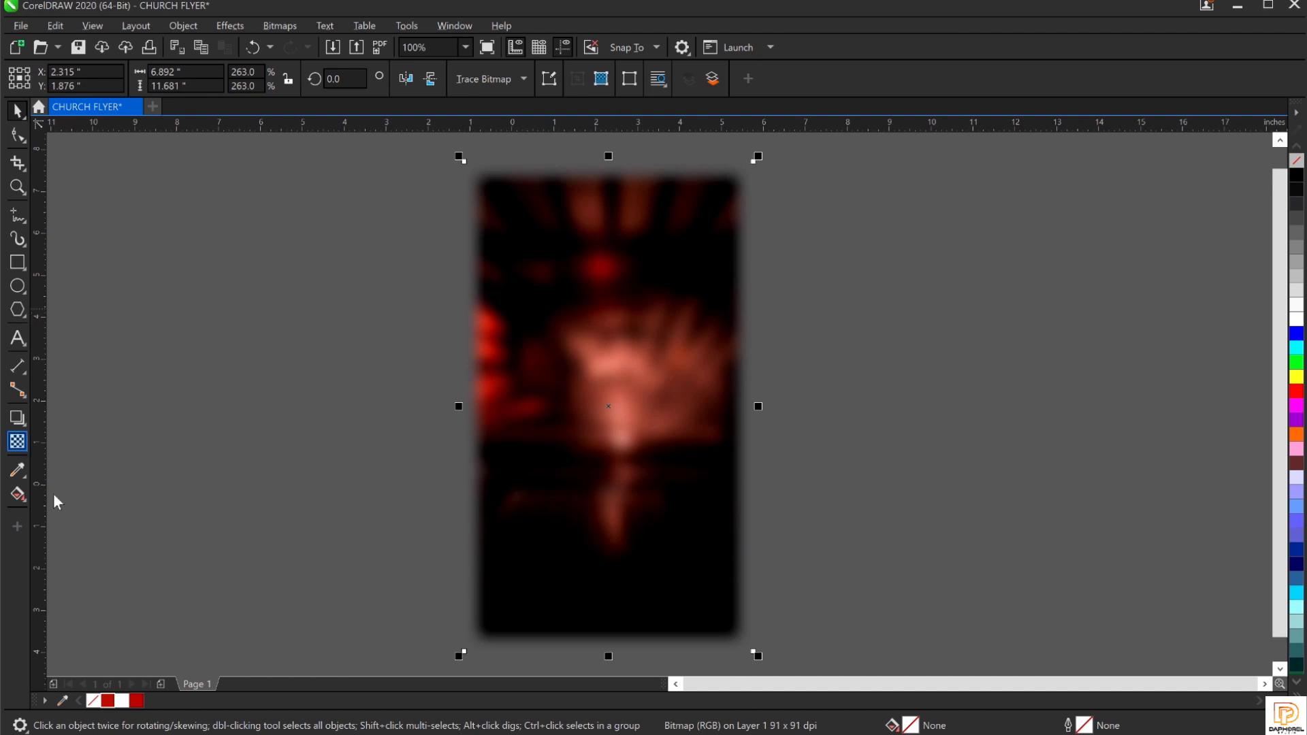
Set the blurred stage image's merge mode to Overlay.
{"action": "left_click", "coordinate": [18, 443]}
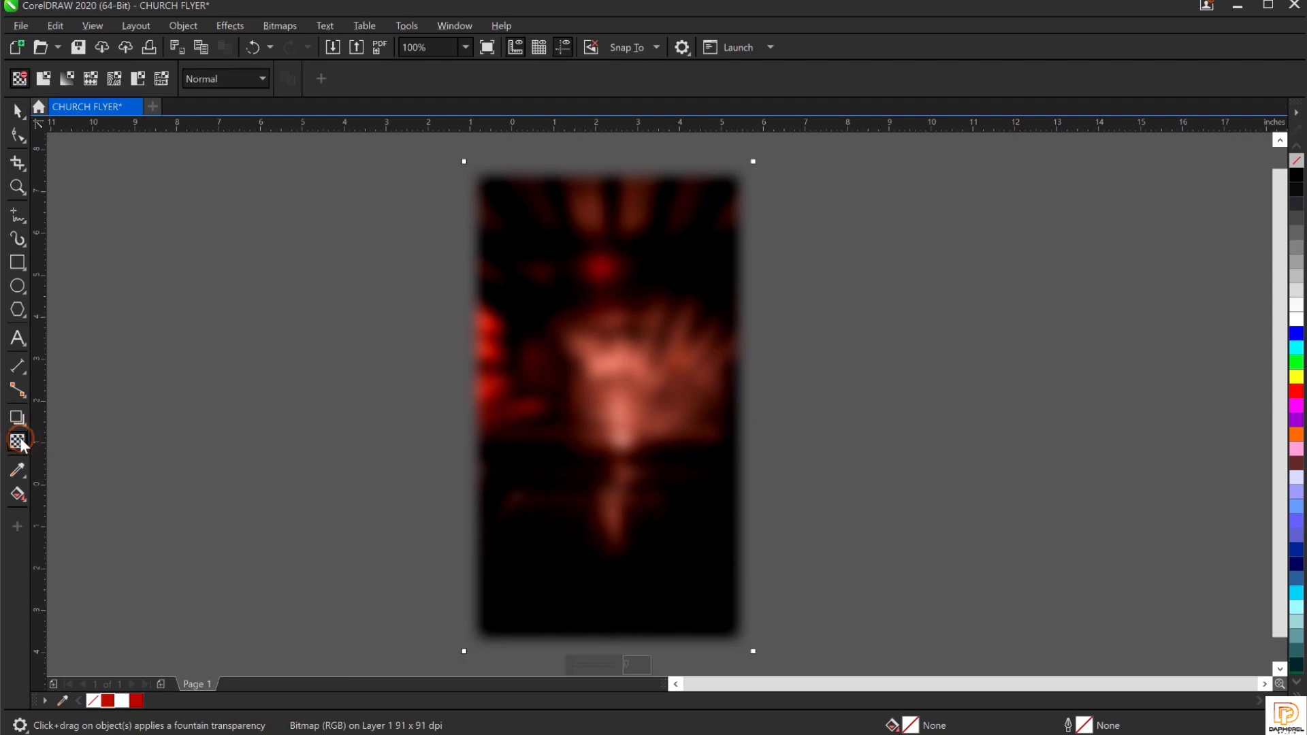
{"action": "left_click", "coordinate": [235, 79]}
{"action": "left_click", "coordinate": [227, 422]}
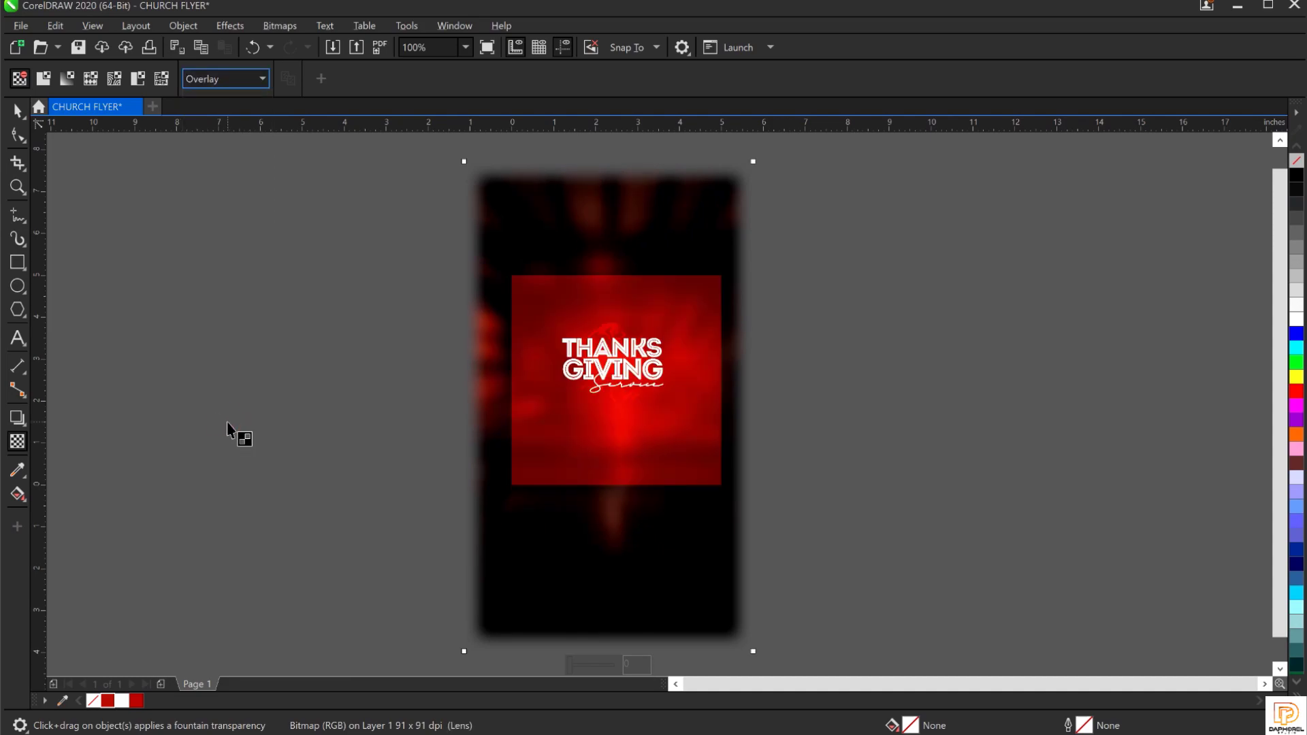
Move the blurred stage image off the flyer and PowerClip it inside the red background square.
{"action": "left_click", "coordinate": [17, 111]}
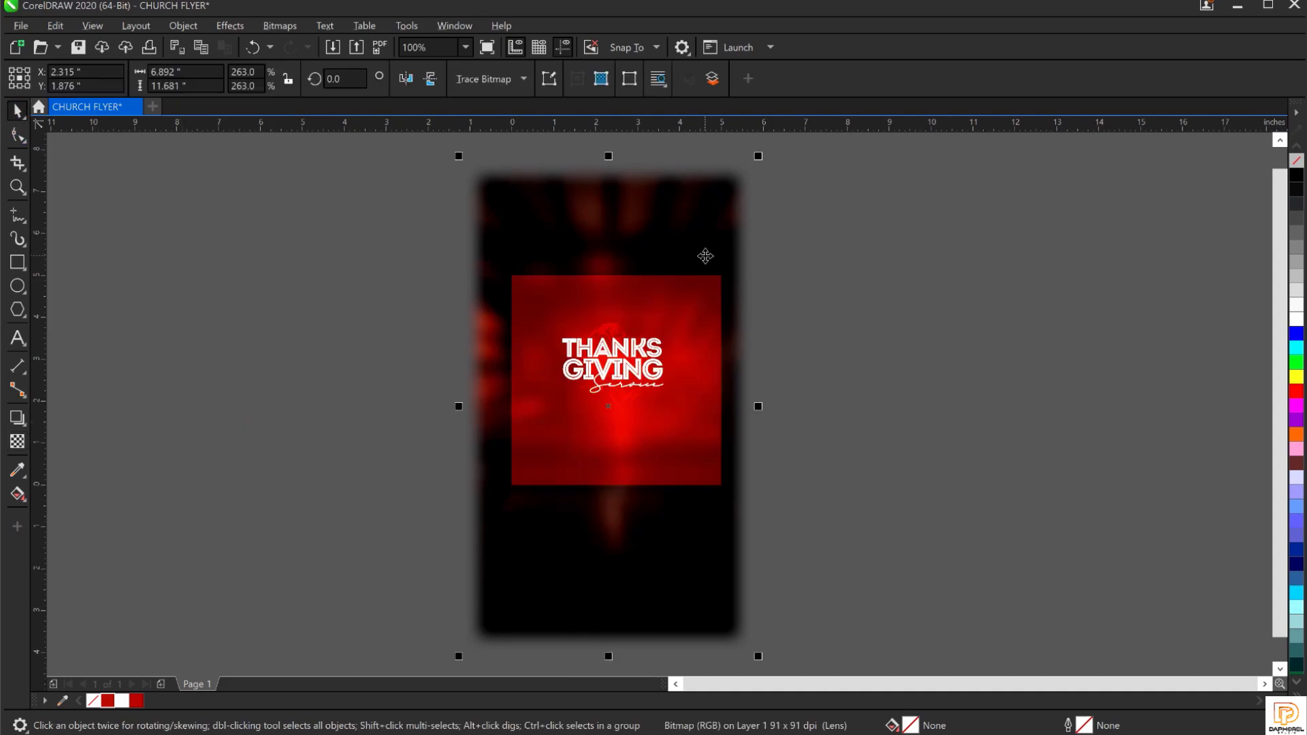
{"action": "left_click_drag", "start_coordinate": [628, 259], "coordinate": [925, 250]}
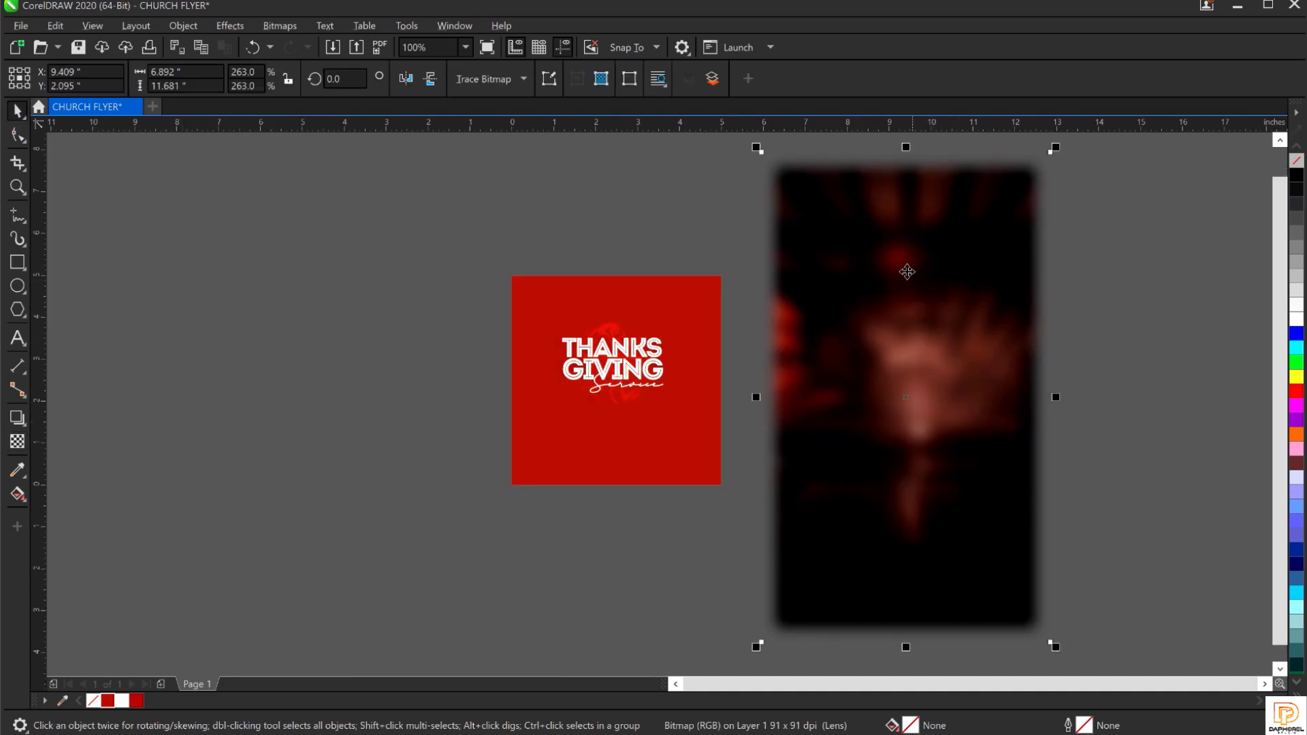
{"action": "right_click", "coordinate": [861, 325]}
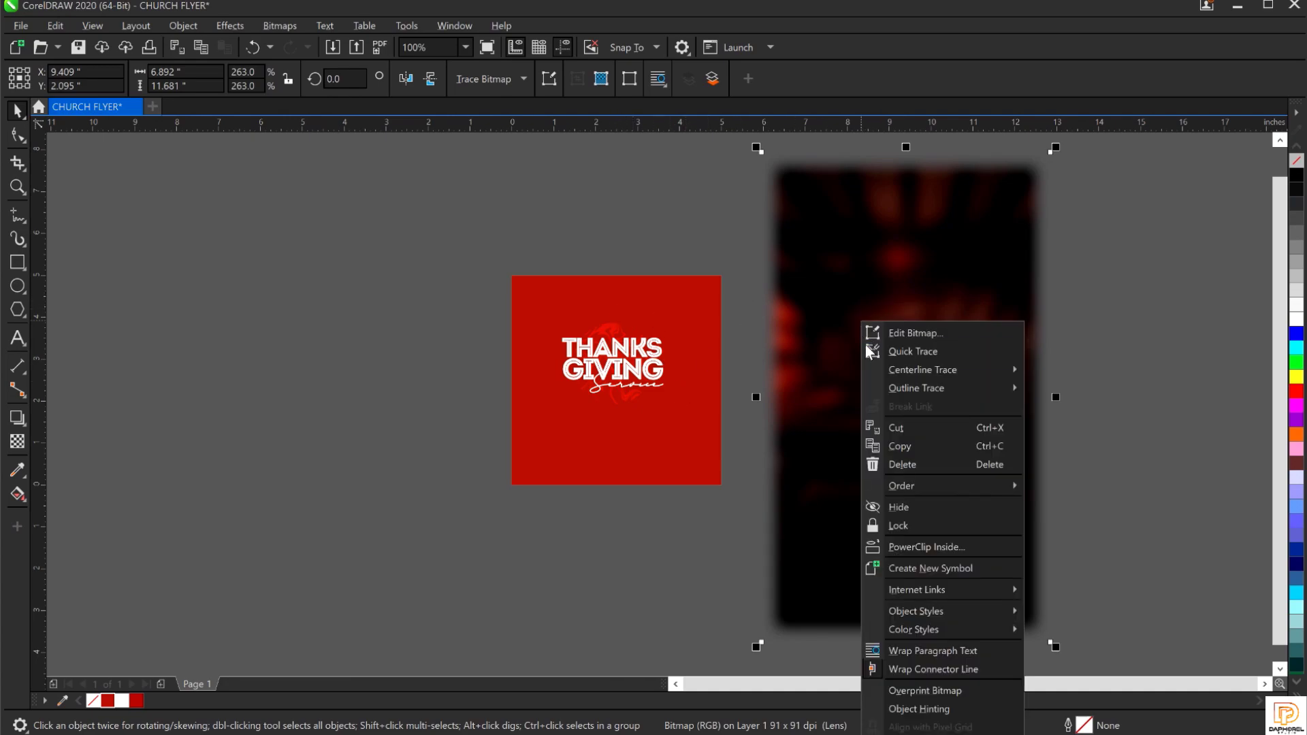
{"action": "left_click", "coordinate": [823, 210]}
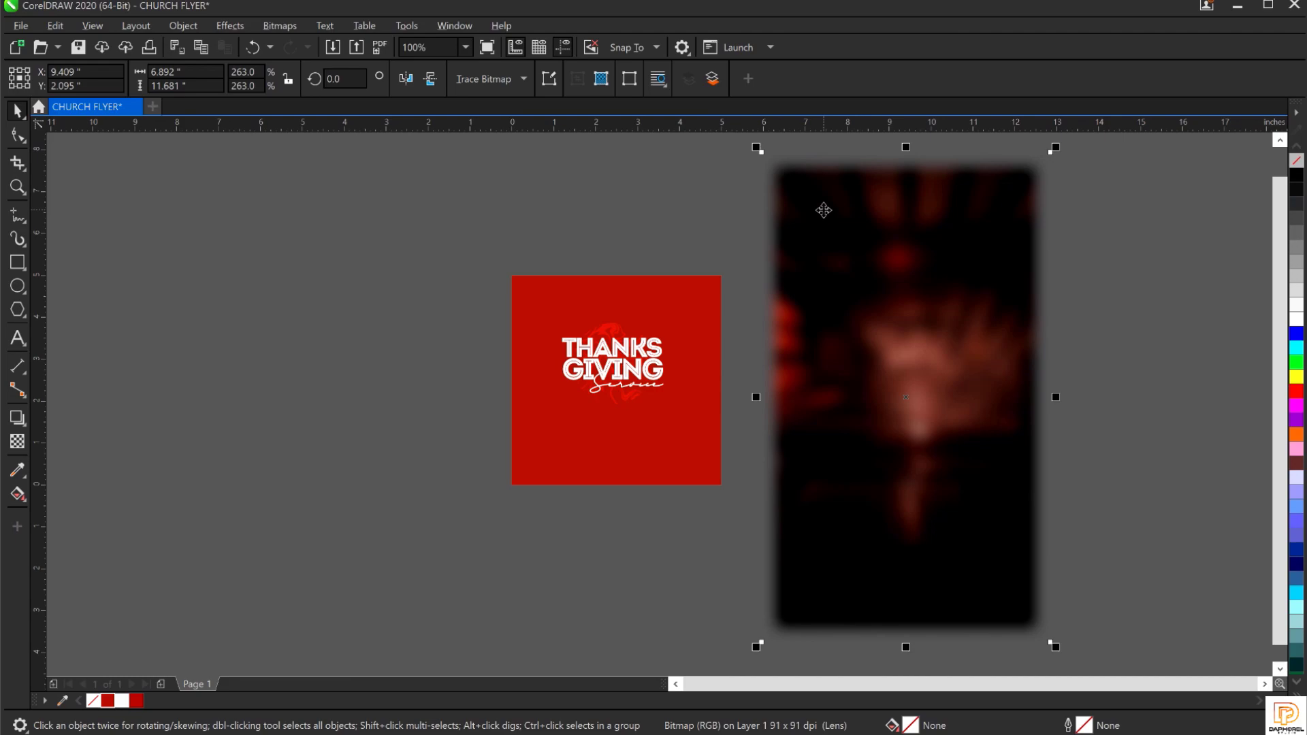
{"action": "right_click", "coordinate": [823, 211]}
{"action": "left_click", "coordinate": [904, 438]}
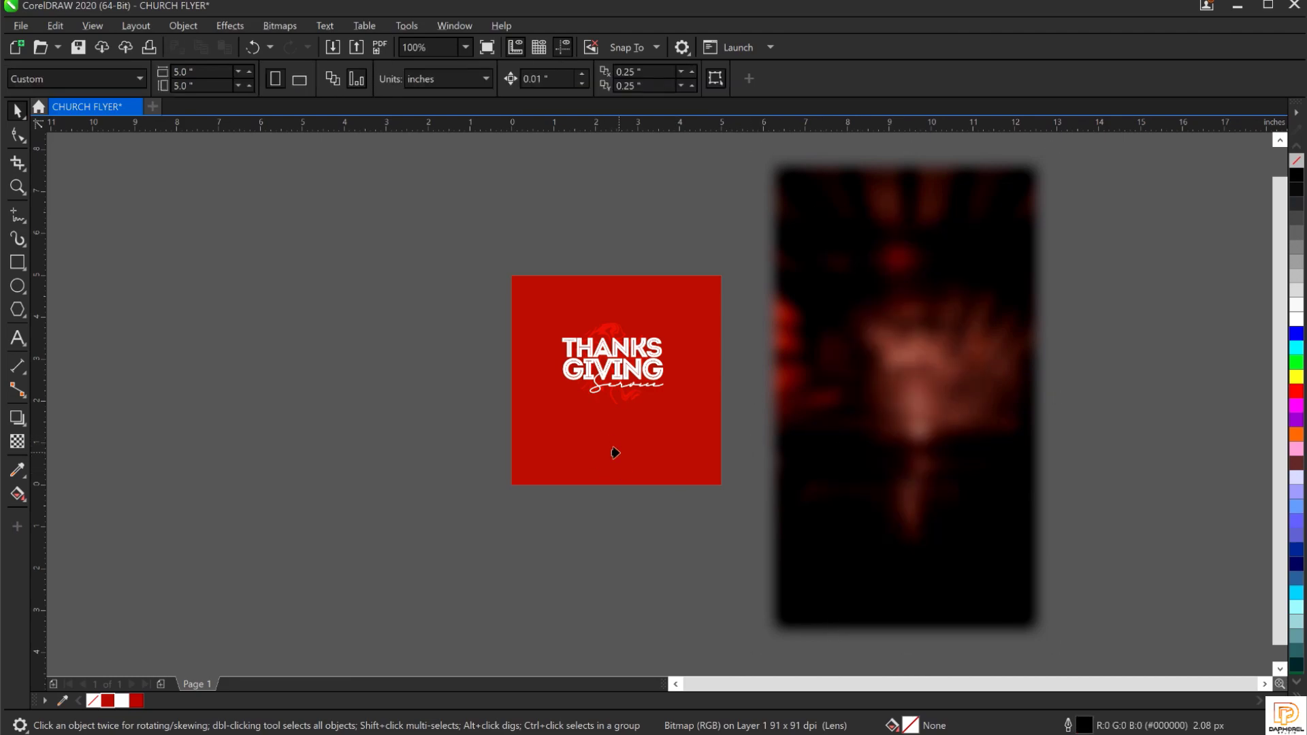
{"action": "left_click", "coordinate": [616, 453]}
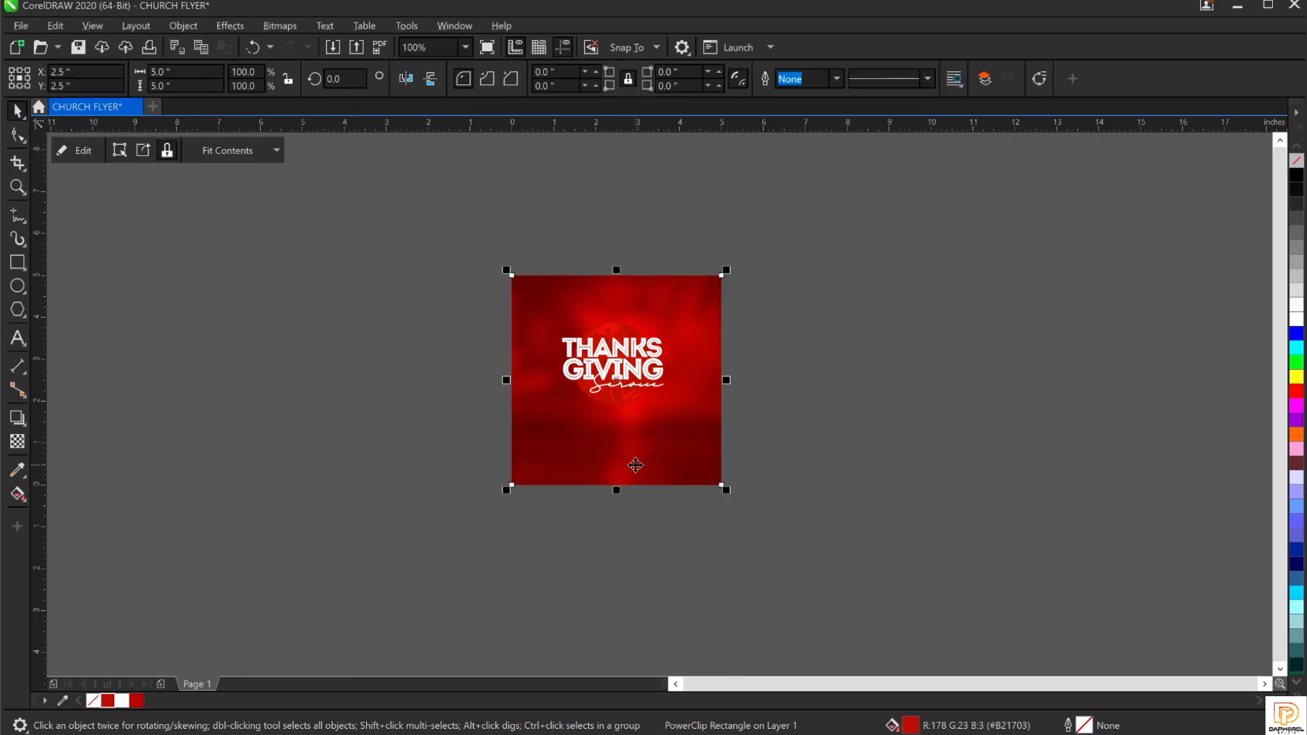
Open the background square's PowerClip contents, shift the blurred stage image slightly downward, and finish editing.
{"action": "key", "text": "F4"}
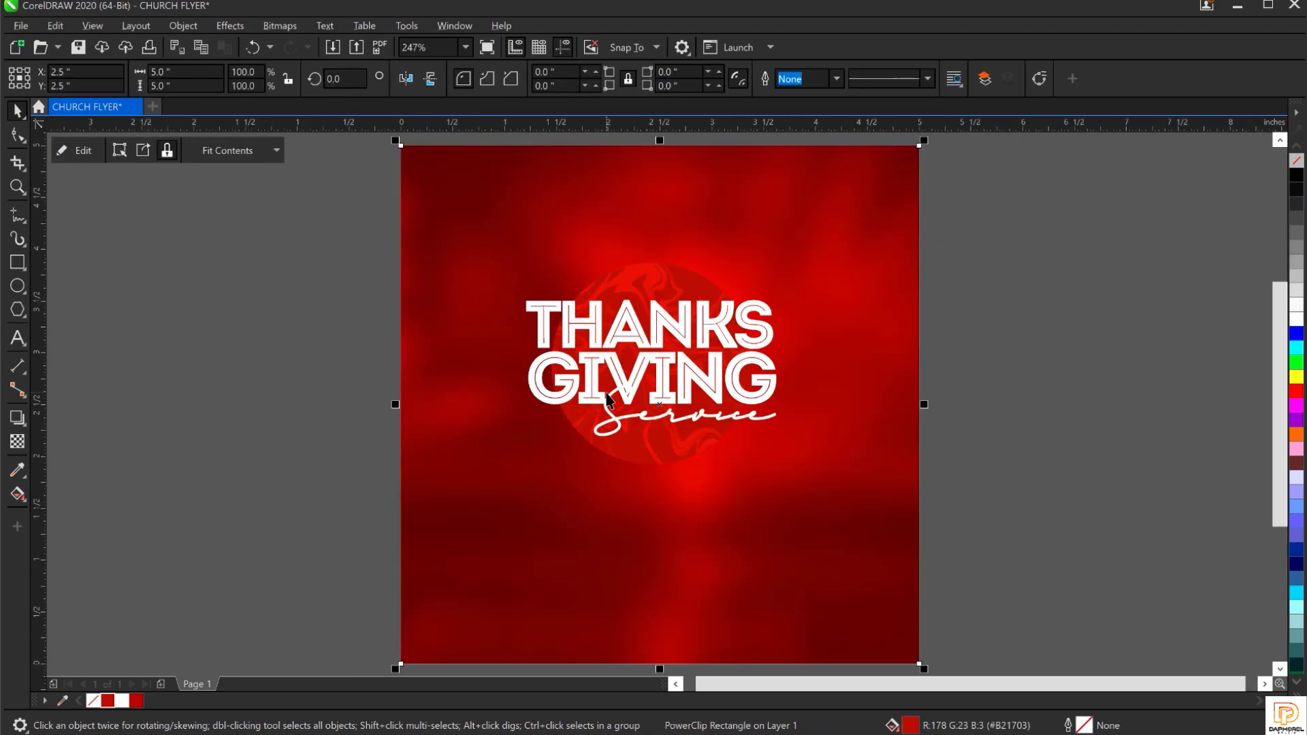
{"action": "double_click", "coordinate": [722, 210]}
{"action": "left_click", "coordinate": [802, 557]}
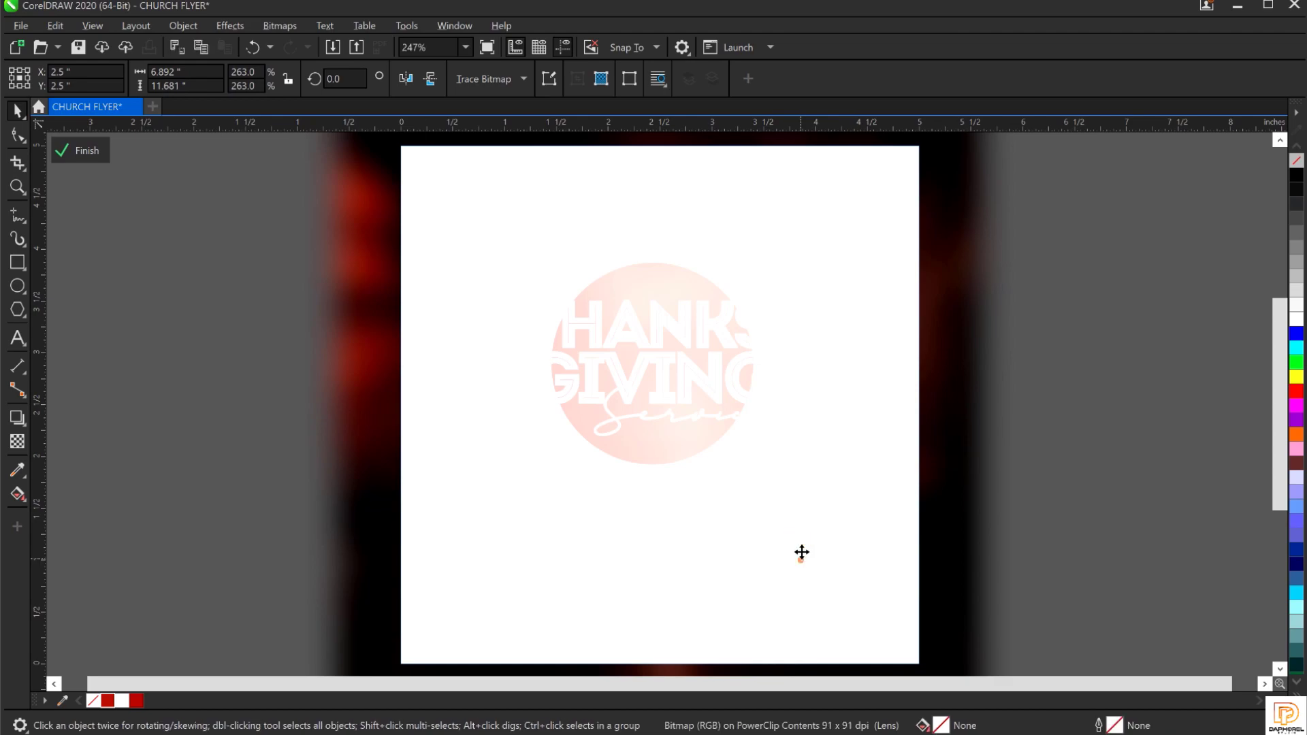
{"action": "left_click_drag", "start_coordinate": [801, 558], "coordinate": [799, 592]}
{"action": "left_click", "coordinate": [1065, 514]}
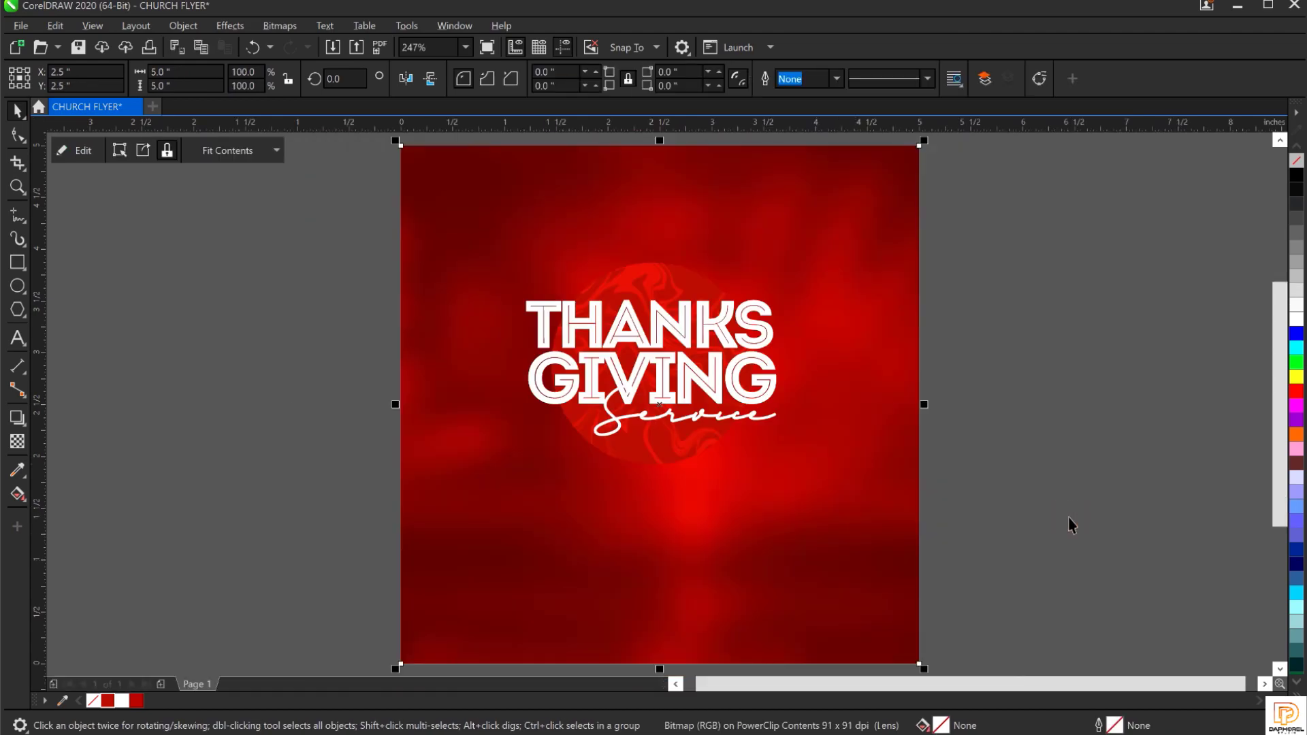
{"action": "left_click", "coordinate": [1068, 516]}
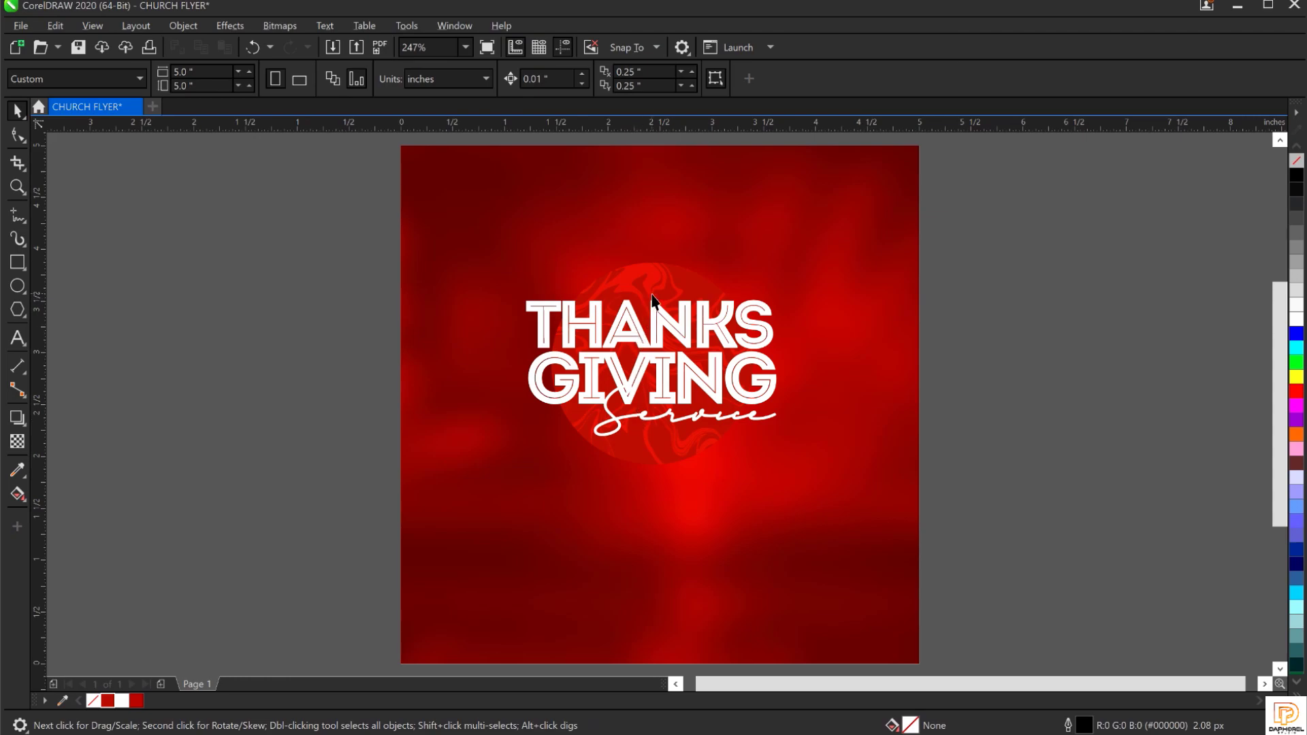
Add the artistic text "PRESENTS" just above the THANKS GIVING title and fill it white.
{"action": "left_click", "coordinate": [652, 300]}
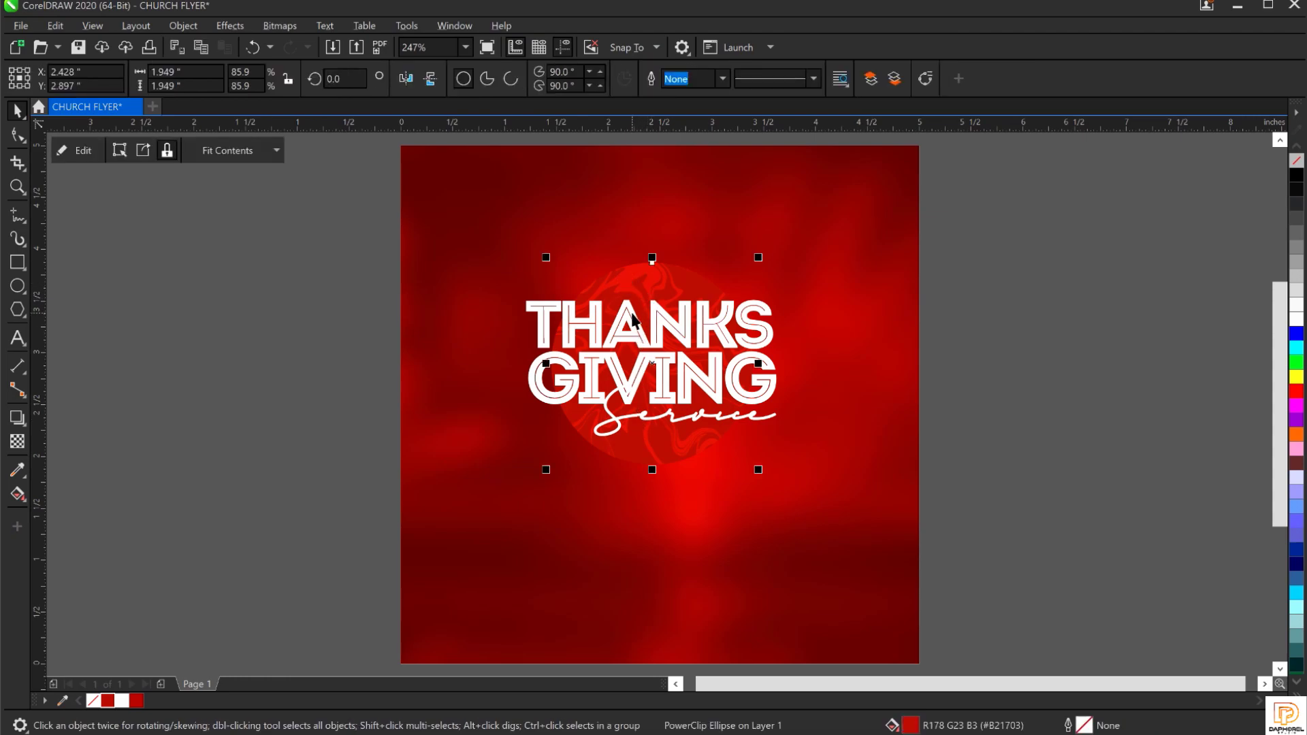
{"action": "left_click", "coordinate": [19, 337]}
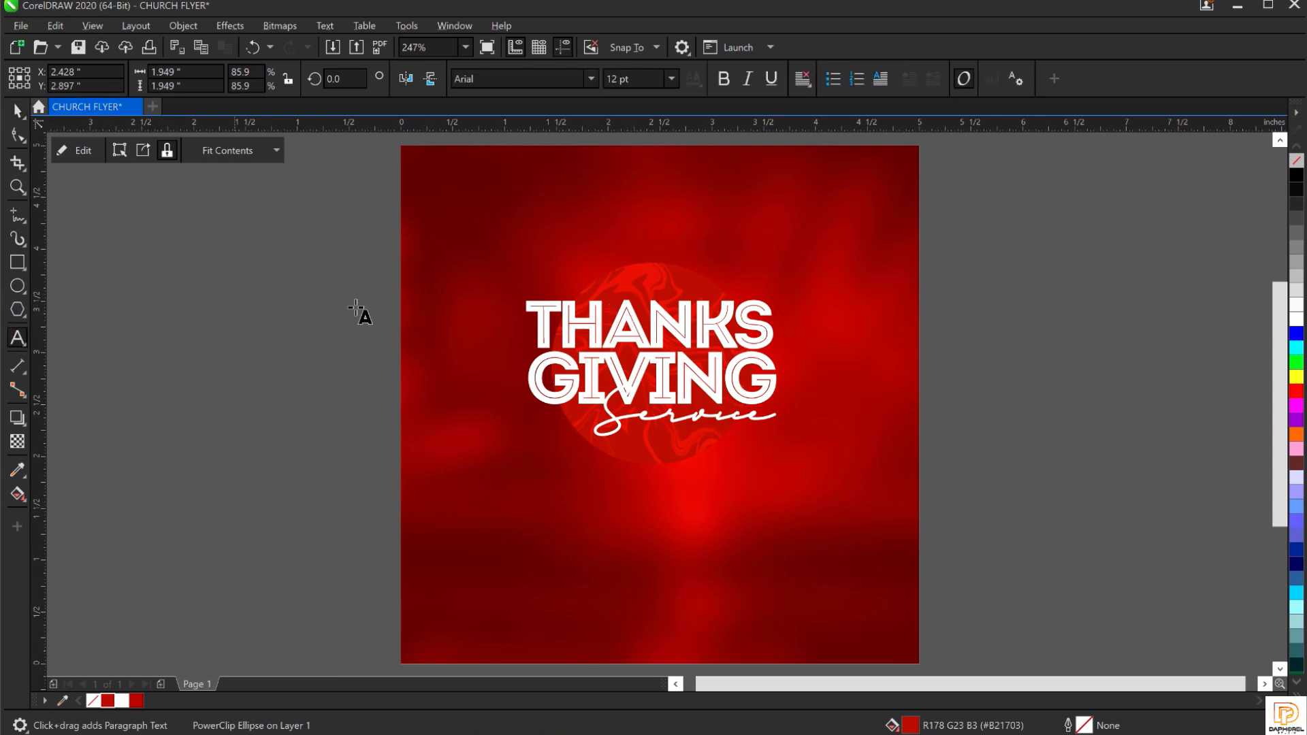
{"action": "left_click", "coordinate": [656, 278]}
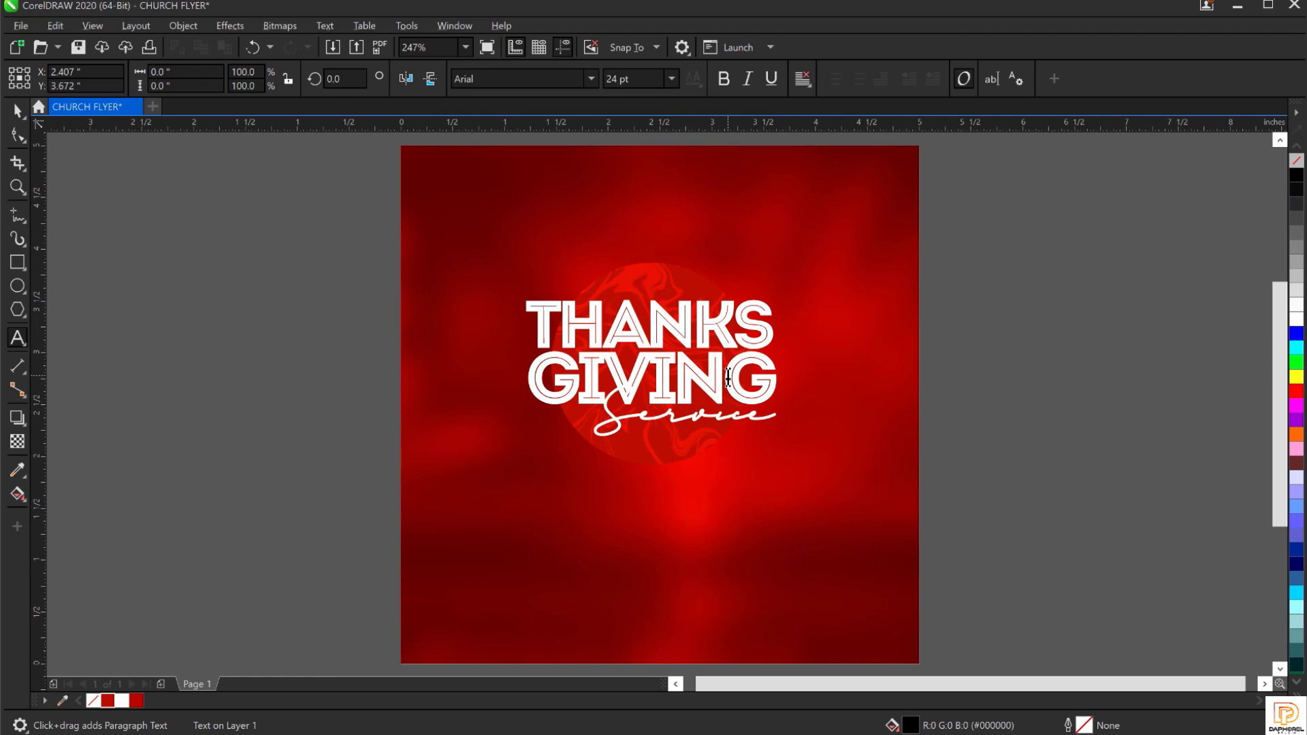
{"action": "type", "text": "PRES"}
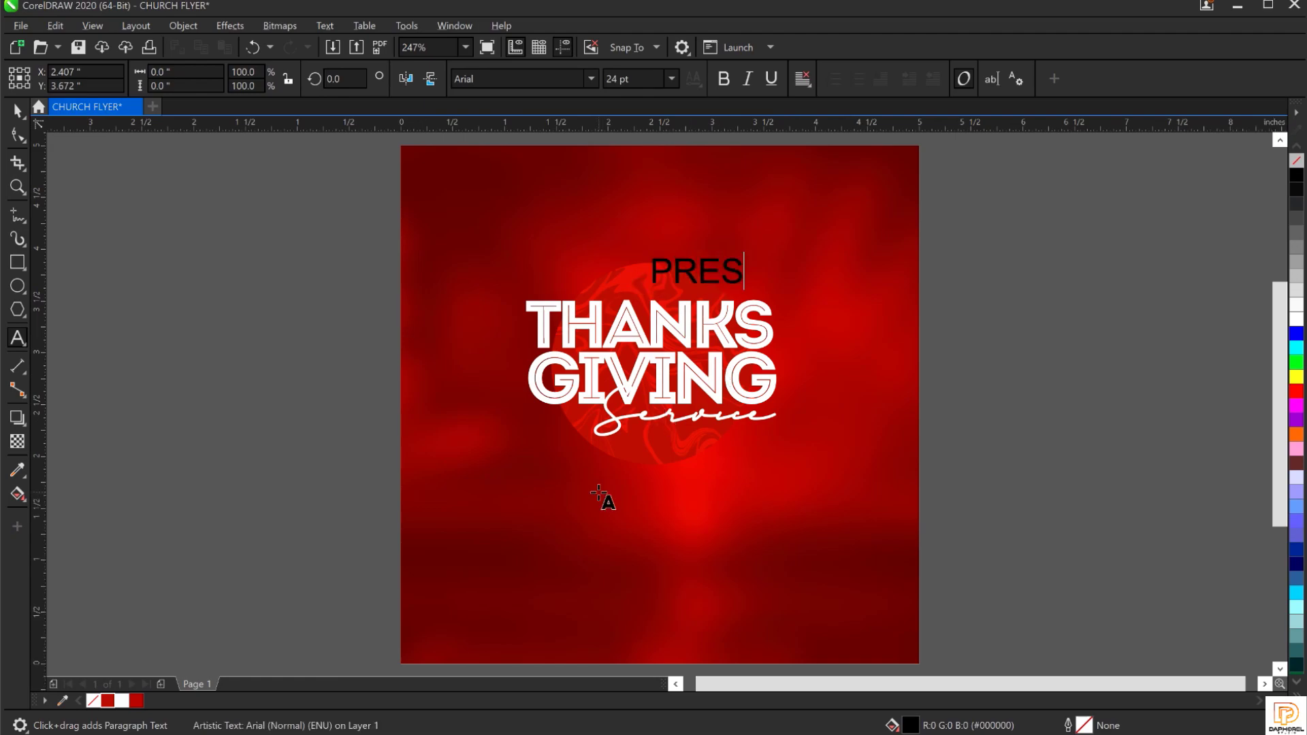
{"action": "type", "text": "ENTS"}
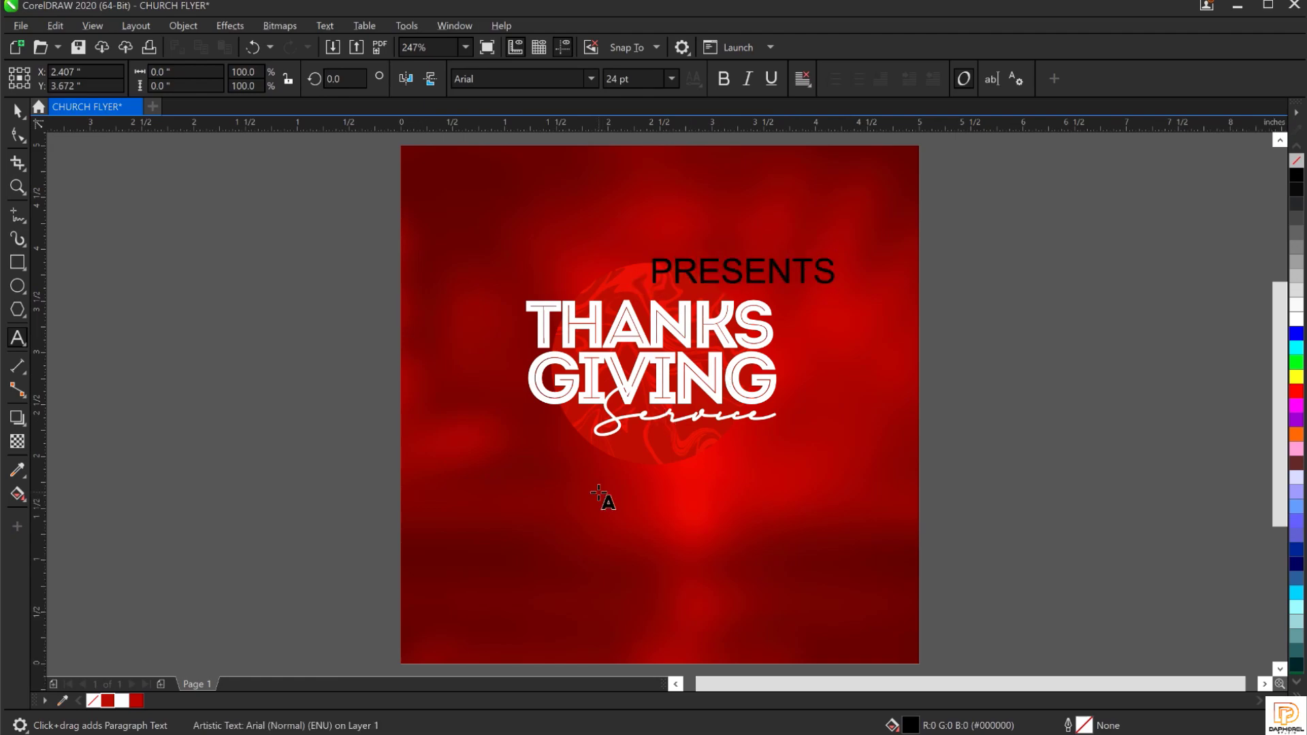
{"action": "key", "text": "ctrl+space"}
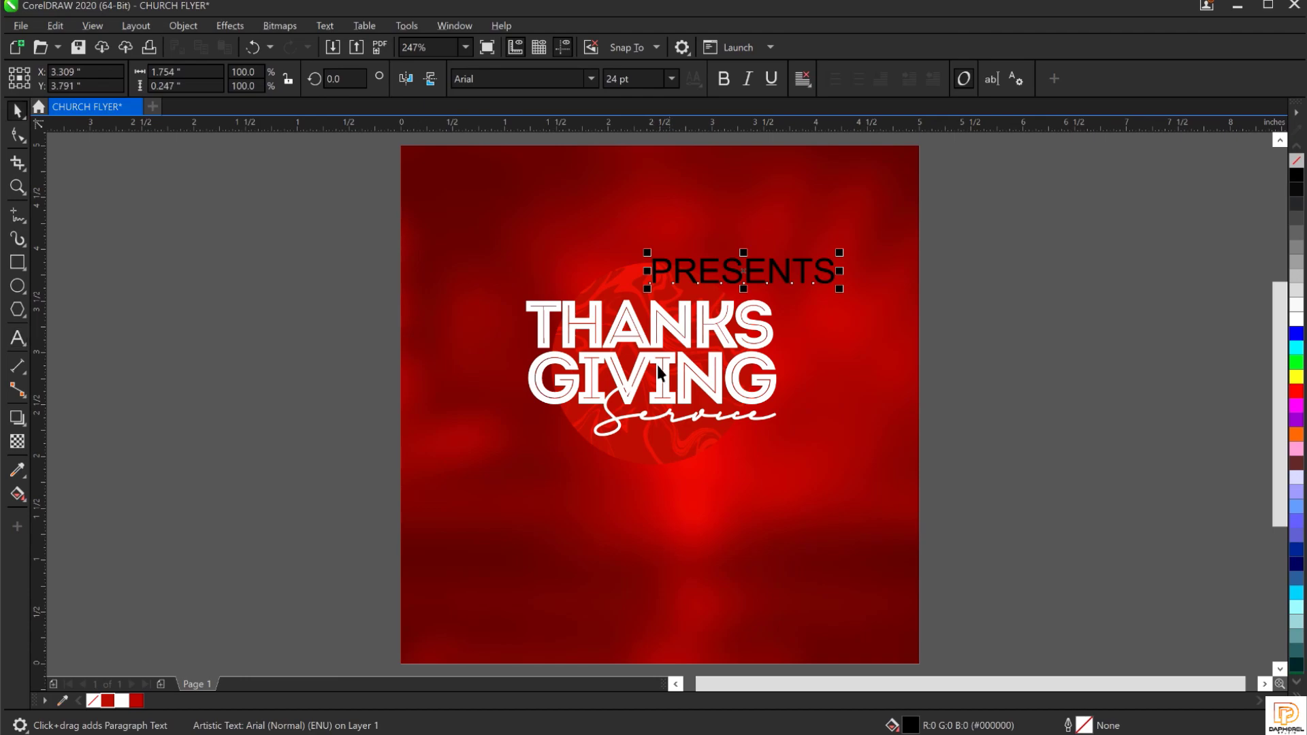
{"action": "left_click", "coordinate": [1297, 320]}
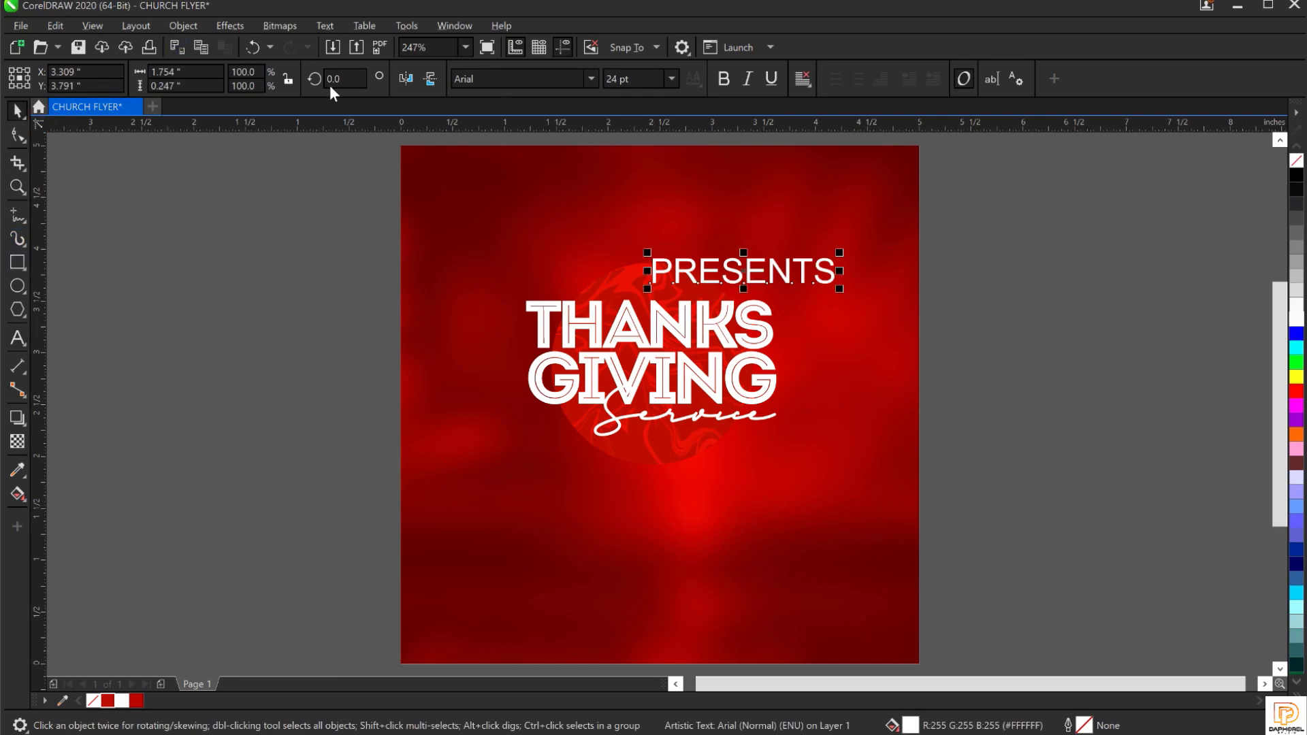
Set the font of the PRESENTS text to Akira Expanded.
{"action": "left_click", "coordinate": [510, 79]}
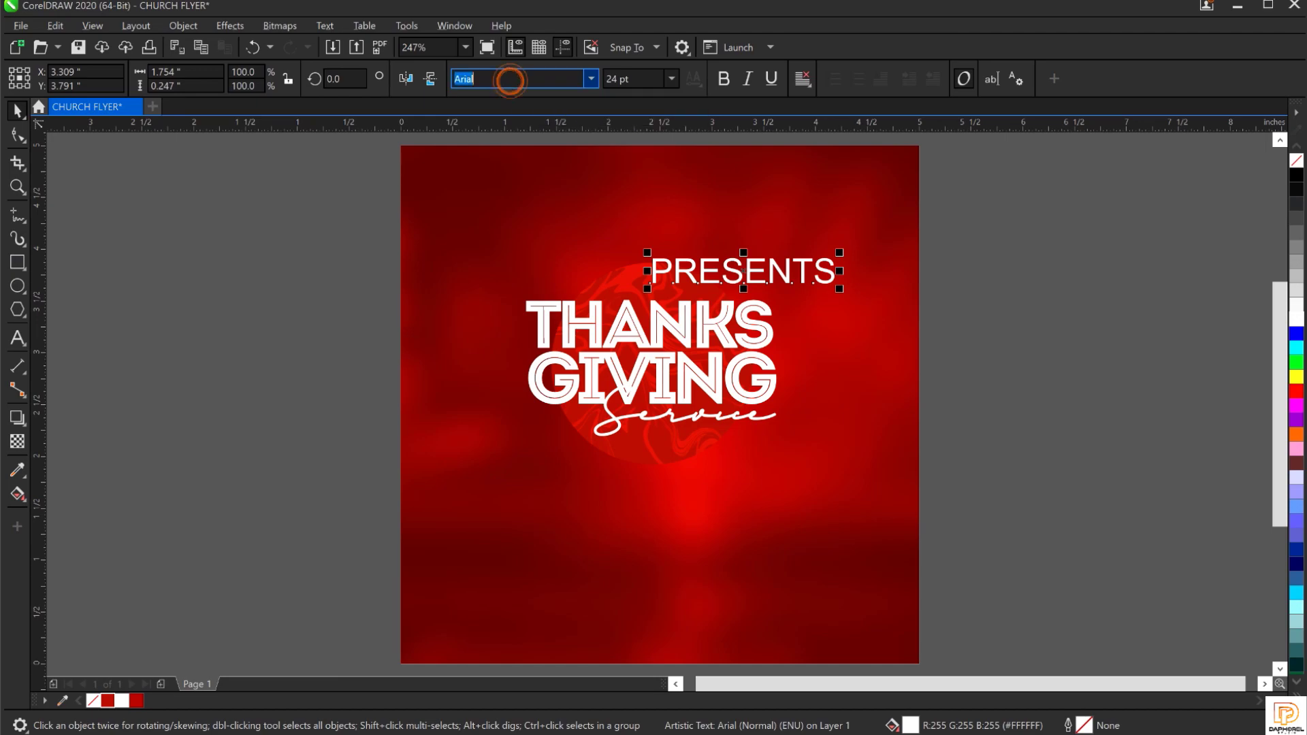
{"action": "type", "text": "Aki"}
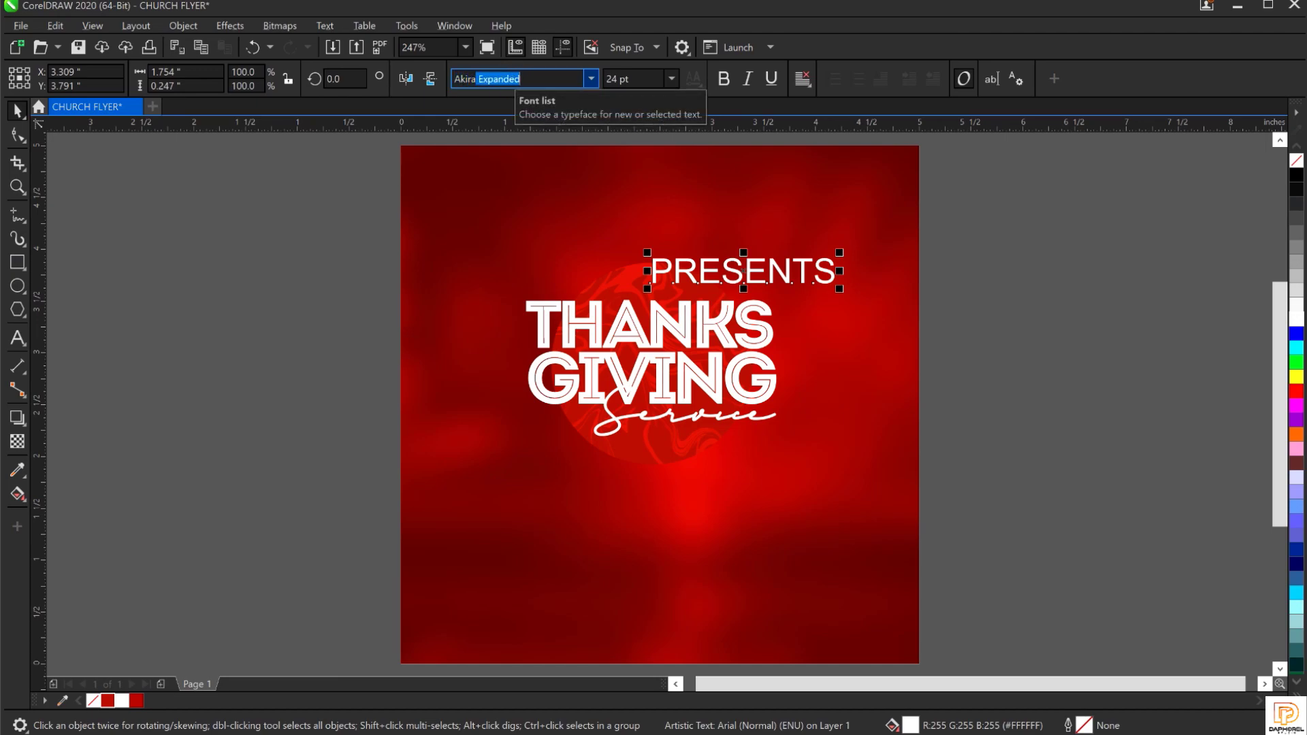
{"action": "type", "text": "ra"}
{"action": "key", "text": "Return"}
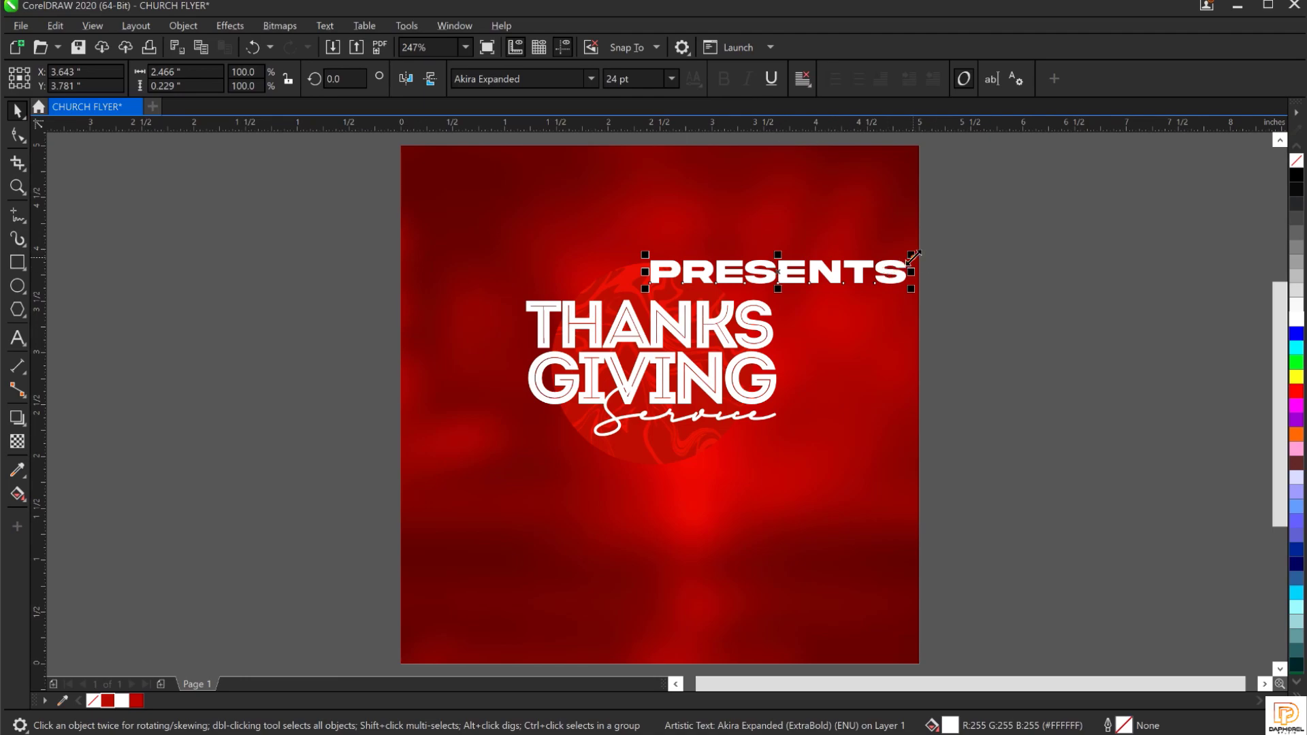
{"action": "left_click_drag", "start_coordinate": [912, 256], "coordinate": [811, 272]}
{"action": "key", "text": "ctrl+z"}
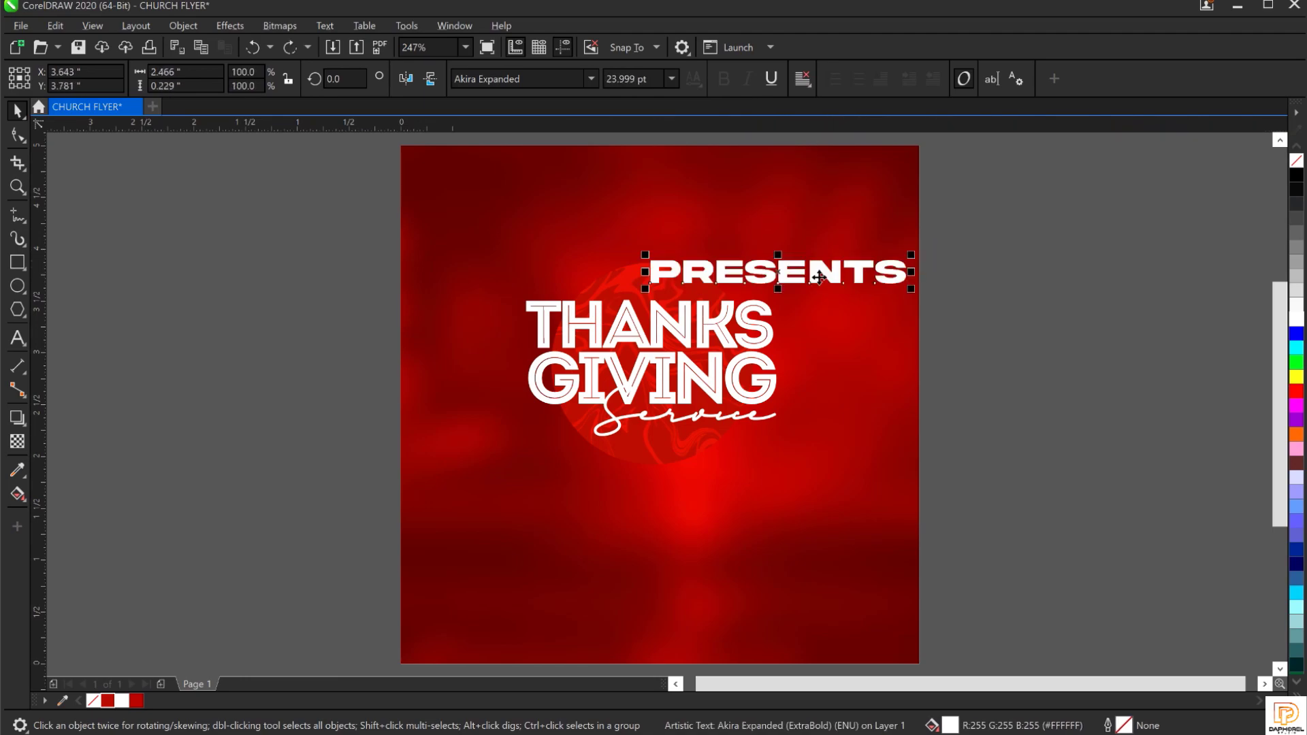
{"action": "double_click", "coordinate": [645, 78]}
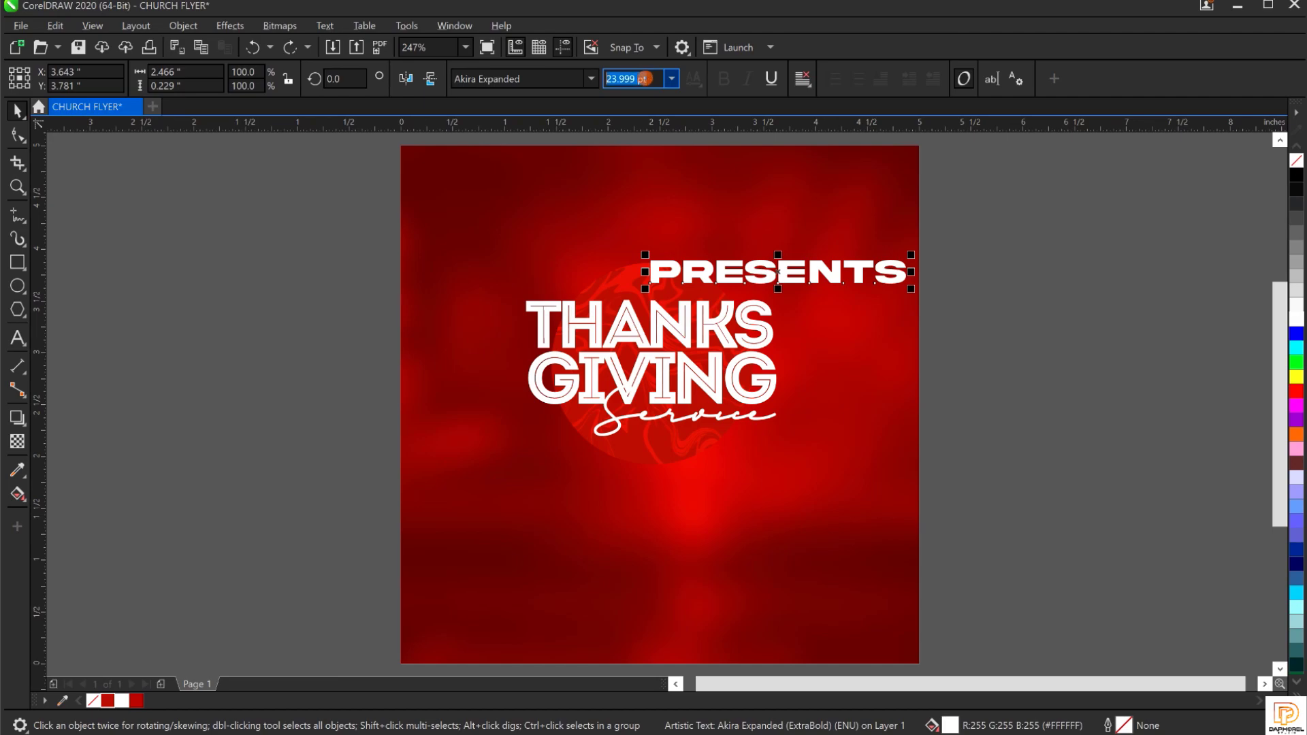
{"action": "left_click", "coordinate": [672, 78]}
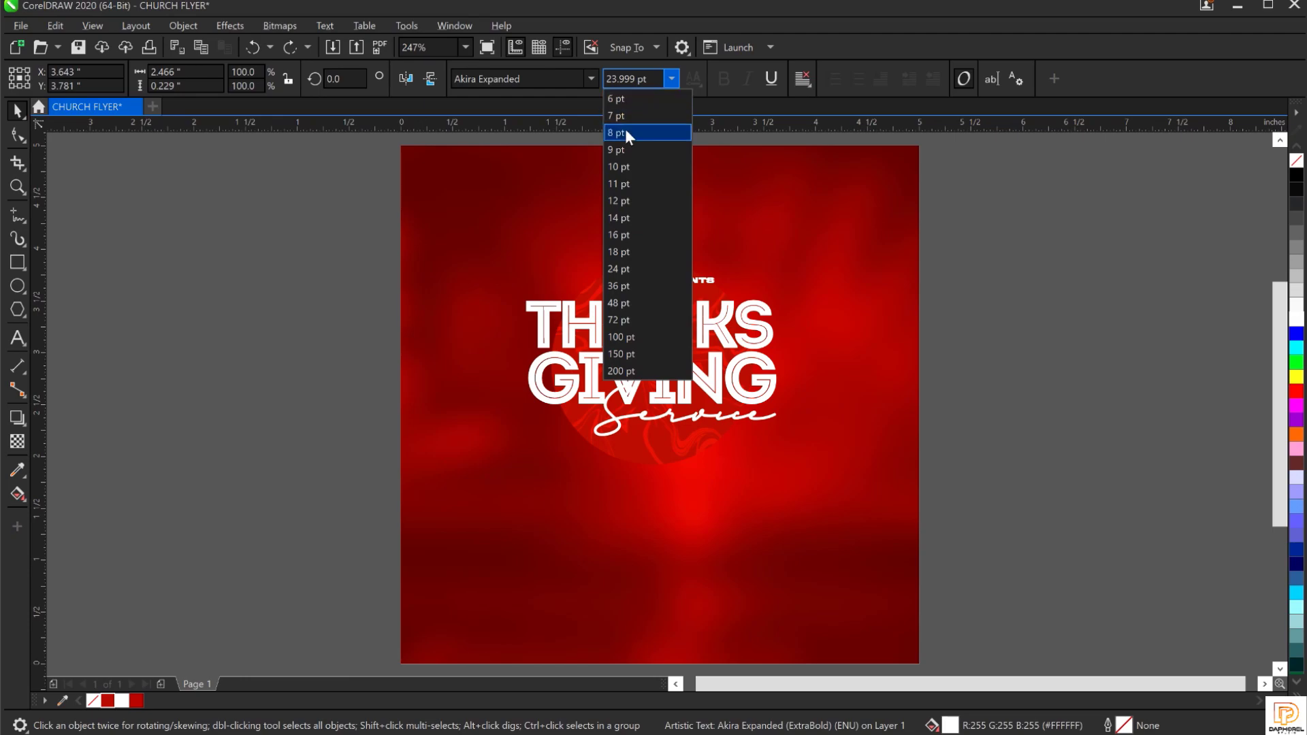
{"action": "left_click", "coordinate": [1015, 338]}
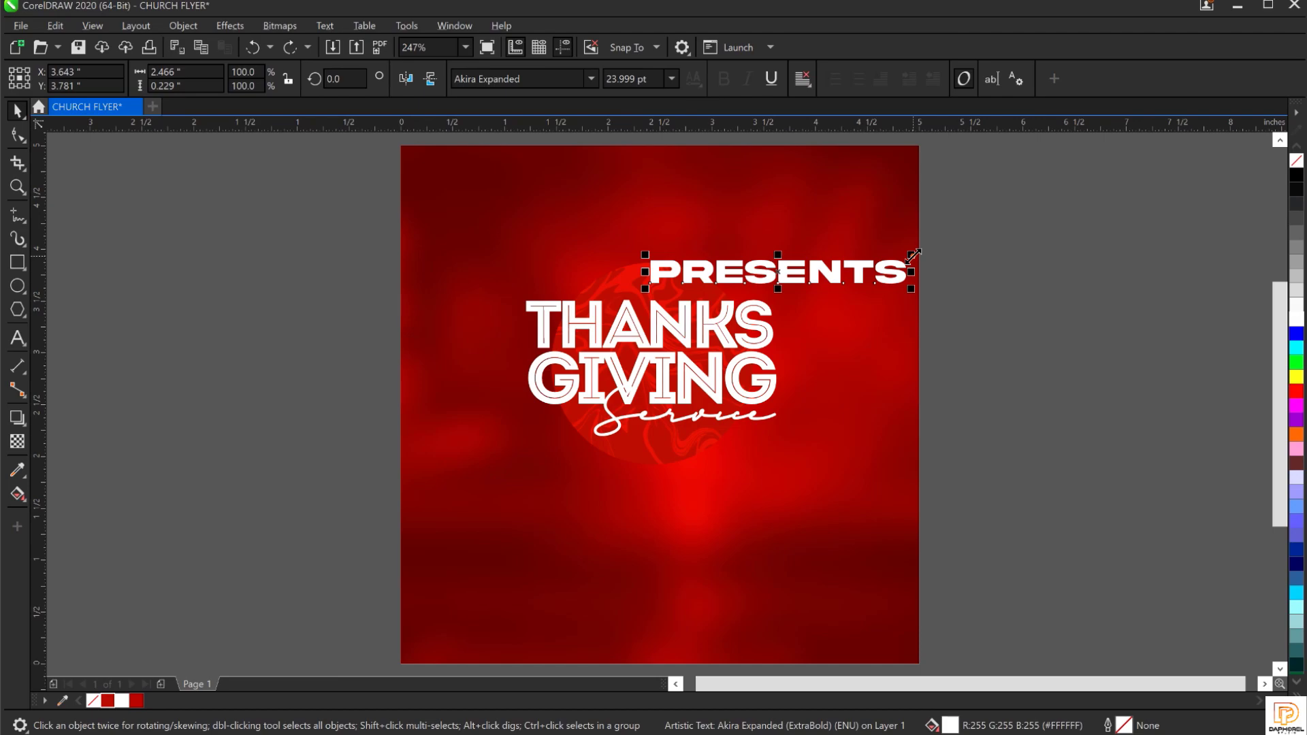
Shrink the PRESENTS text to about 5.3 pt and spread its letters widely apart.
{"action": "left_click_drag", "start_coordinate": [912, 255], "coordinate": [712, 271]}
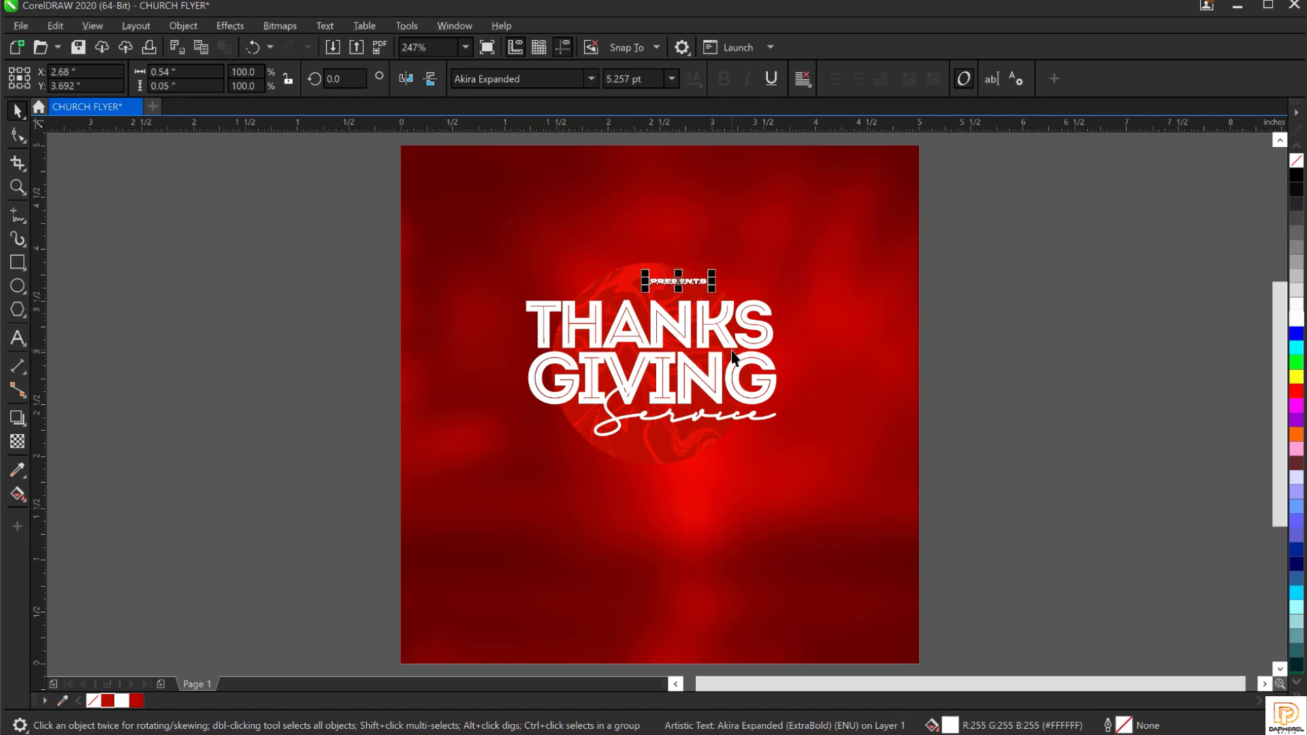
{"action": "left_click", "coordinate": [10, 138]}
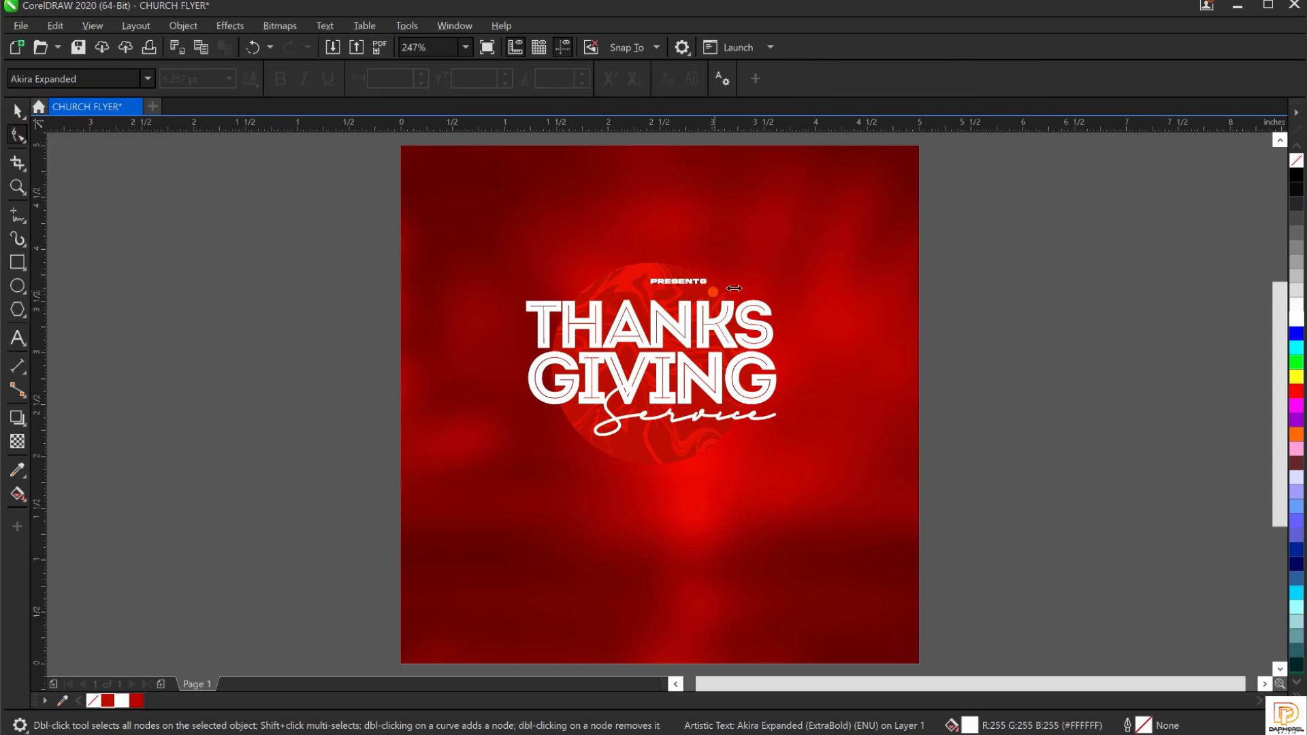
{"action": "left_click_drag", "start_coordinate": [713, 289], "coordinate": [873, 283]}
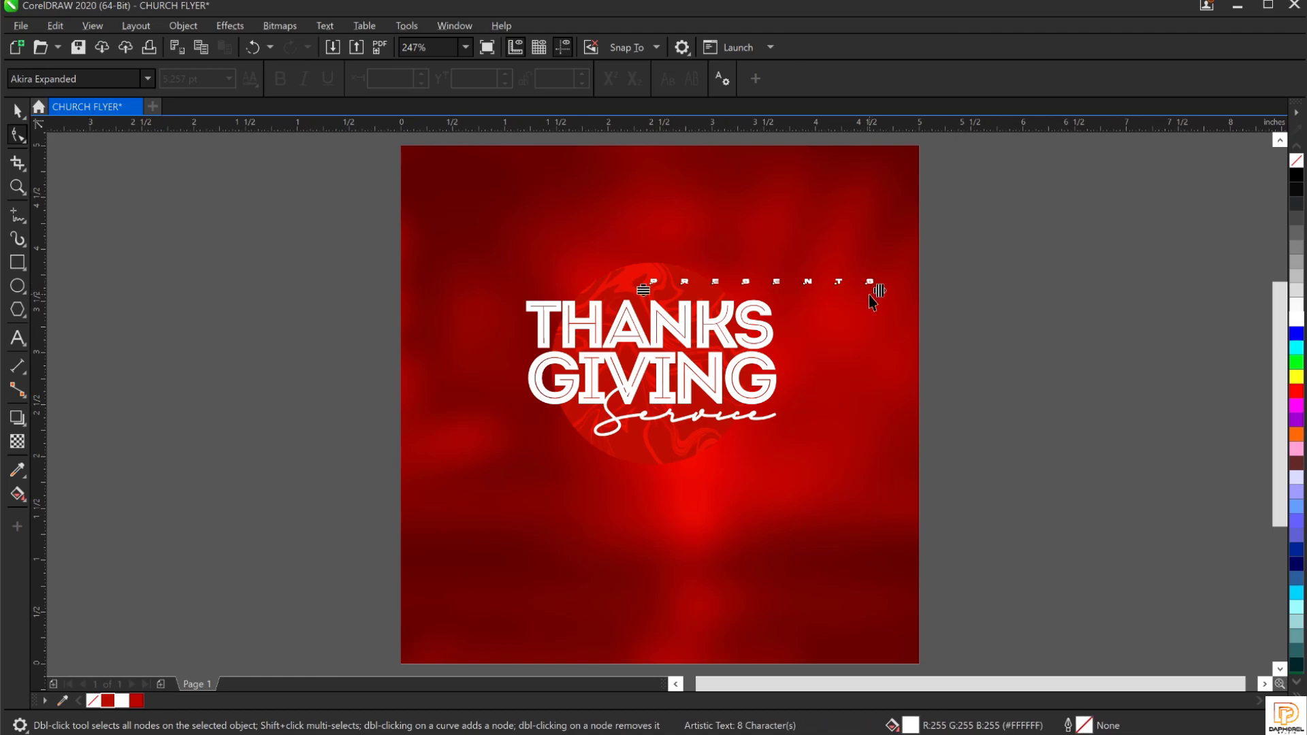
Reduce the letter-spaced PRESENTS text to about 3.7 pt, about 1.5 inches wide, and place it centred just above THANKS.
{"action": "key", "text": "space"}
{"action": "left_click_drag", "start_coordinate": [880, 274], "coordinate": [690, 292]}
{"action": "scroll", "coordinate": [690, 291], "scroll_direction": "up", "scroll_amount": 5}
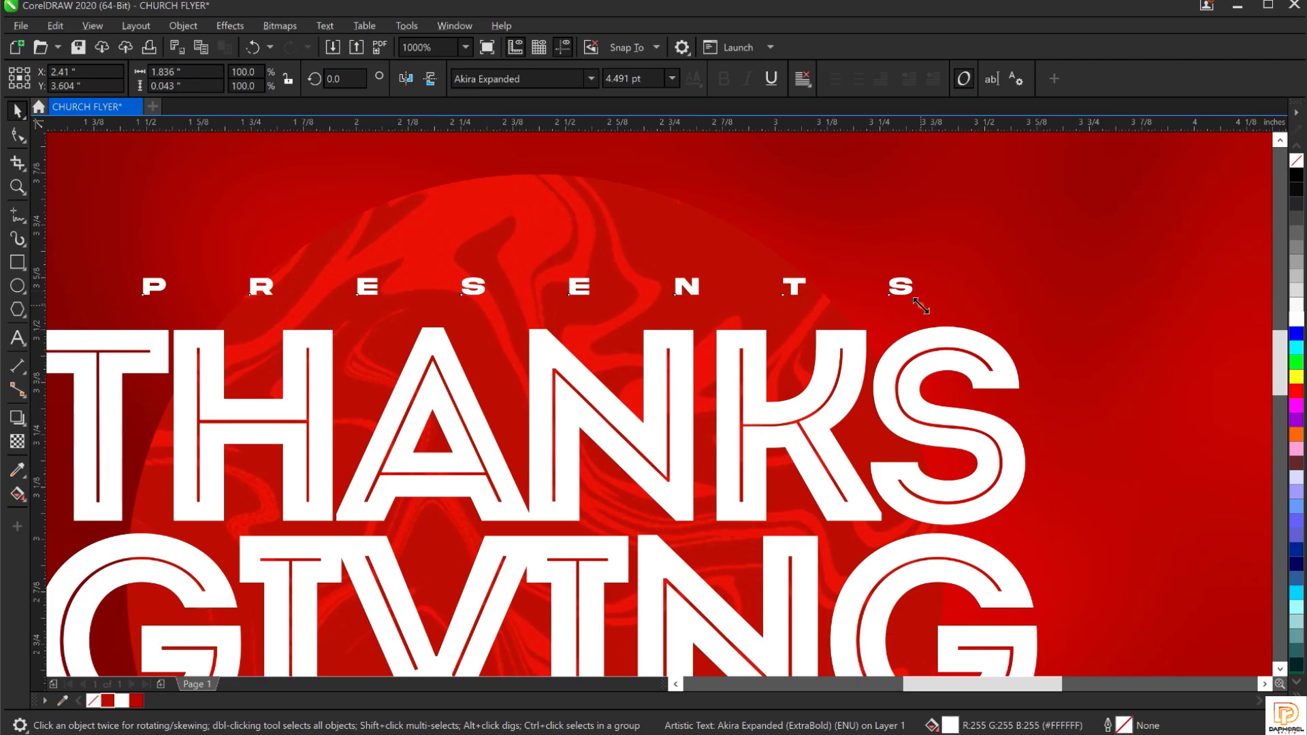
{"action": "left_click_drag", "start_coordinate": [918, 300], "coordinate": [852, 300]}
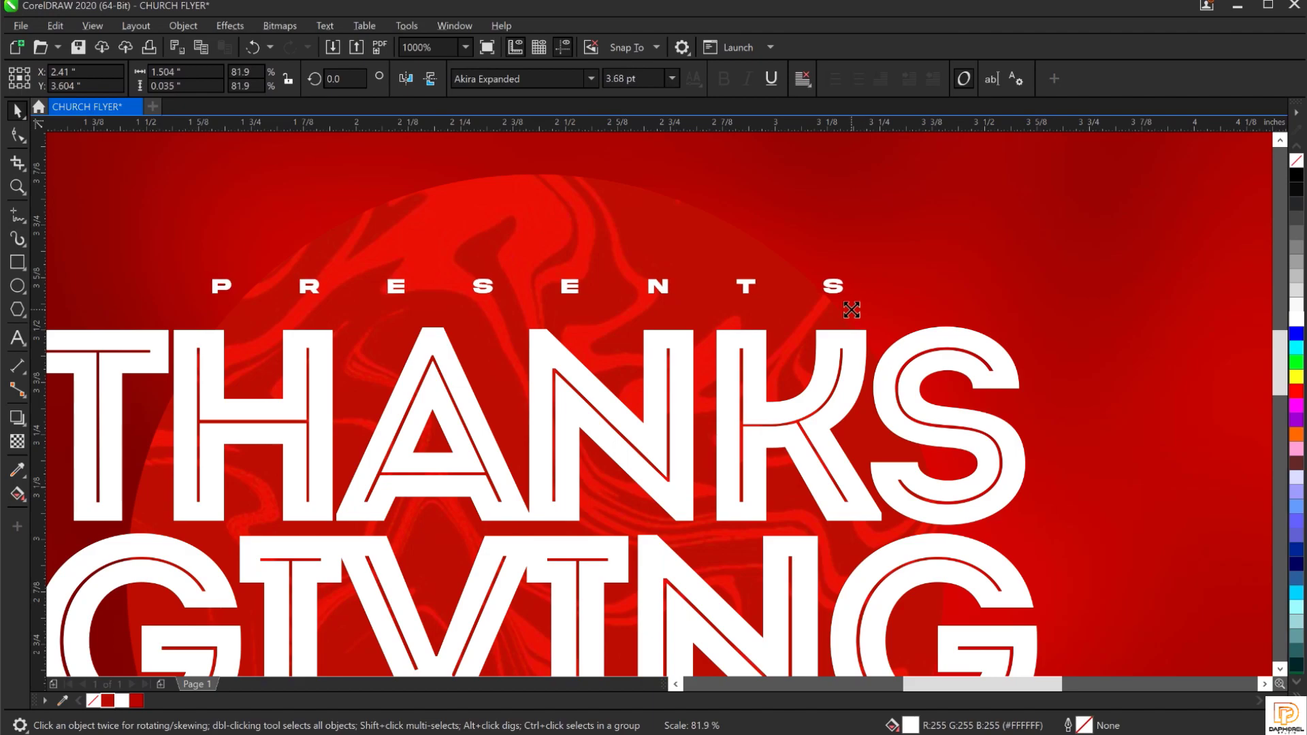
{"action": "scroll", "coordinate": [534, 287], "scroll_direction": "down", "scroll_amount": 2}
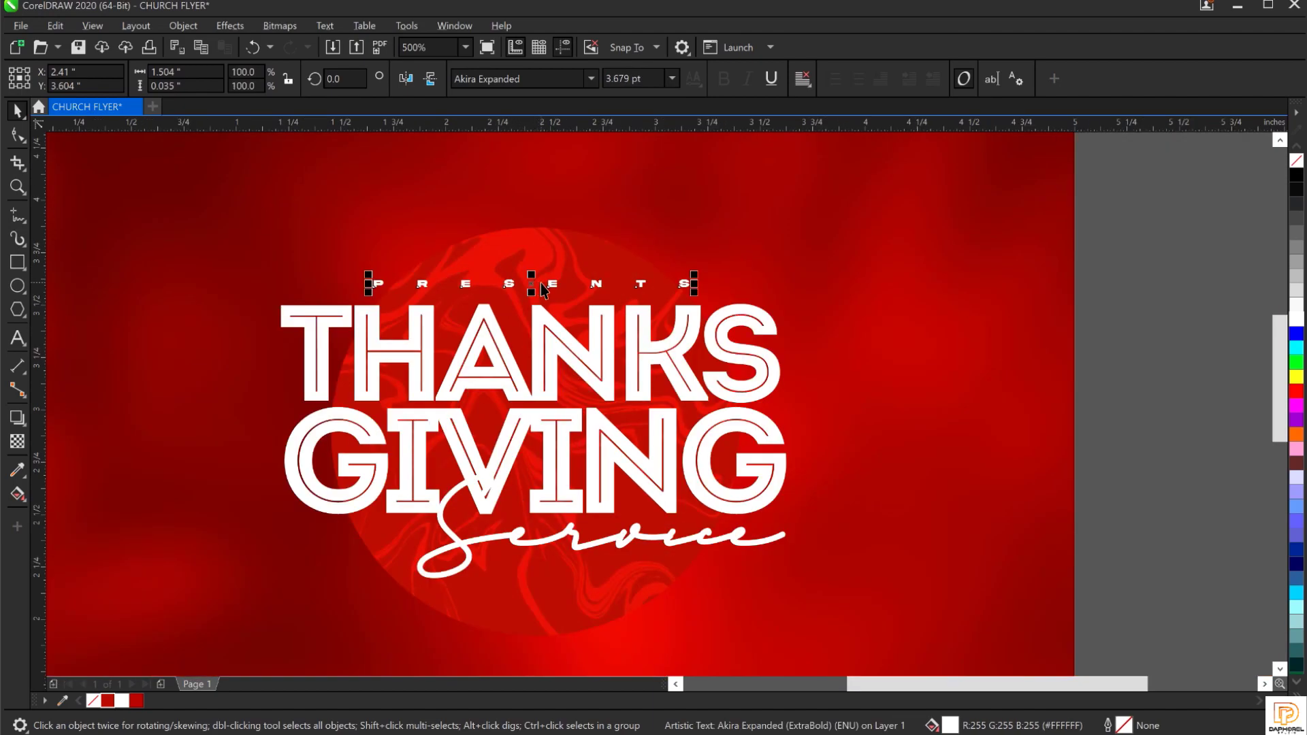
{"action": "left_click", "coordinate": [1098, 327]}
{"action": "key", "text": "F4"}
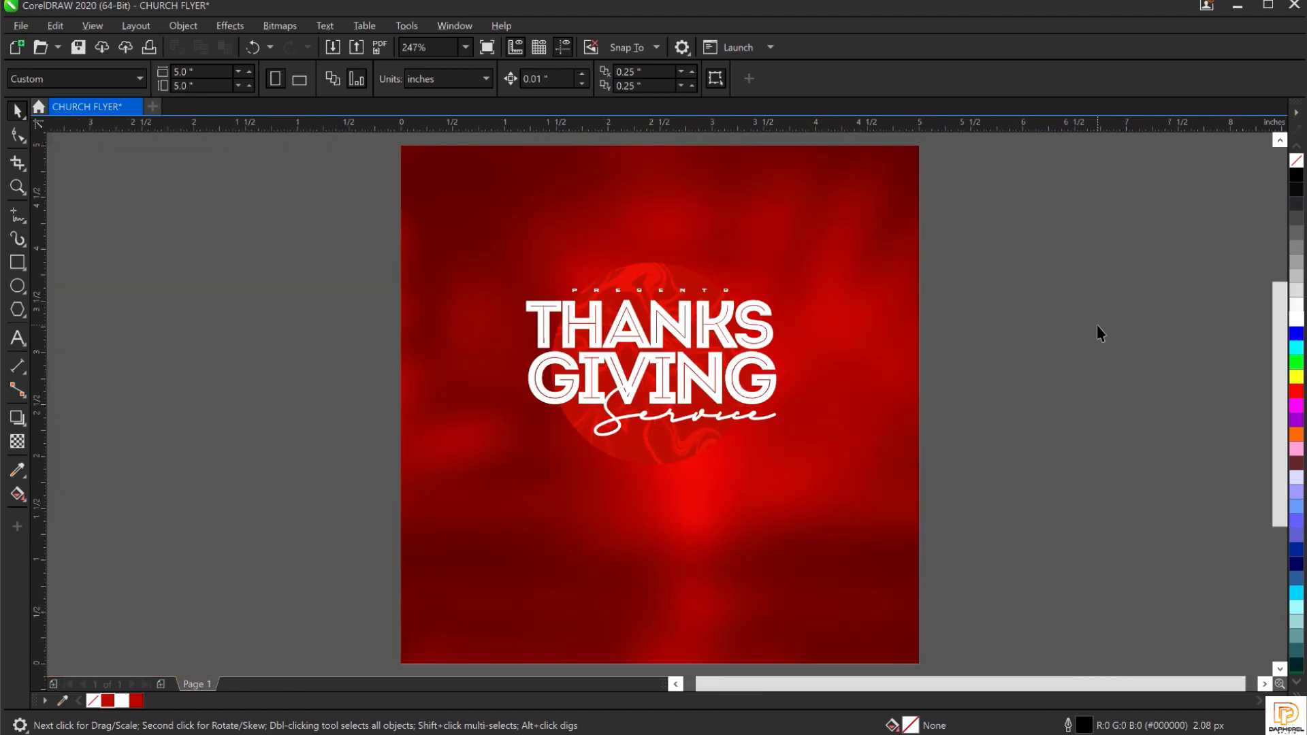
{"action": "left_click", "coordinate": [660, 282]}
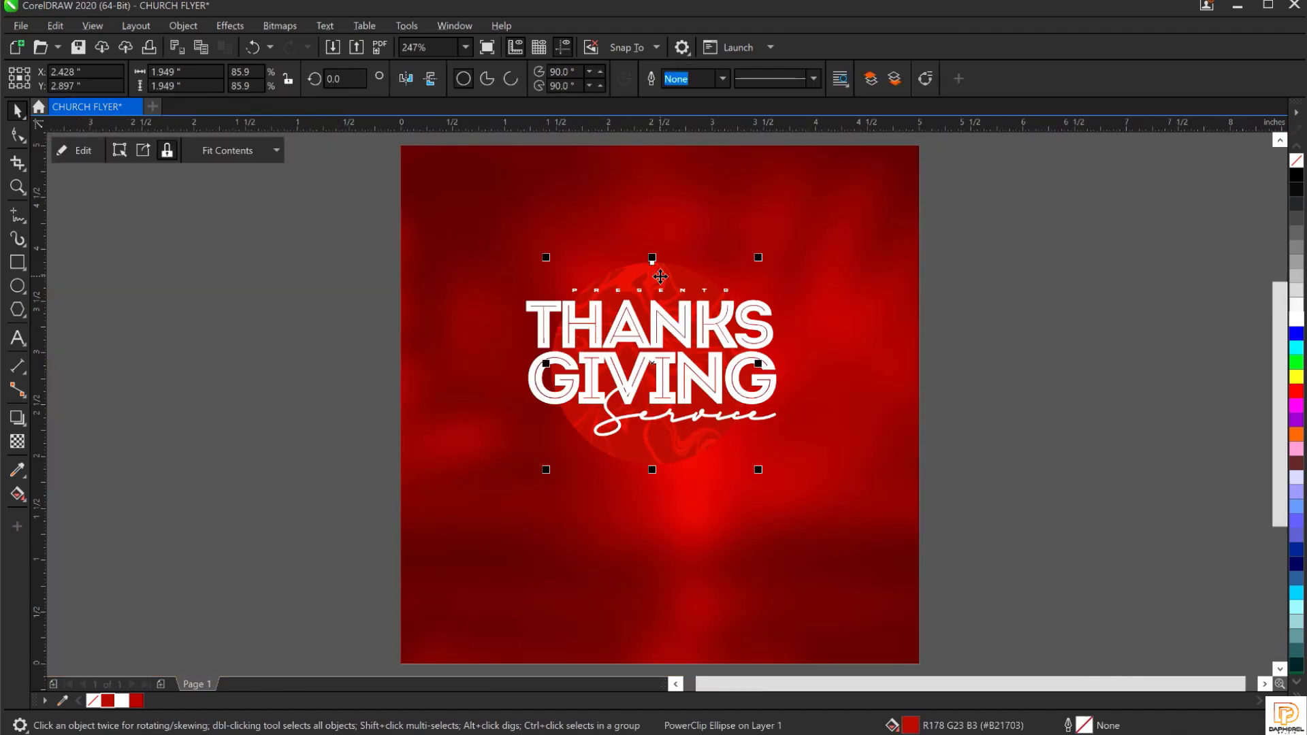
{"action": "left_click_drag", "start_coordinate": [660, 276], "coordinate": [1093, 321]}
{"action": "key", "text": "ctrl+z"}
{"action": "left_click_drag", "start_coordinate": [661, 273], "coordinate": [1002, 352]}
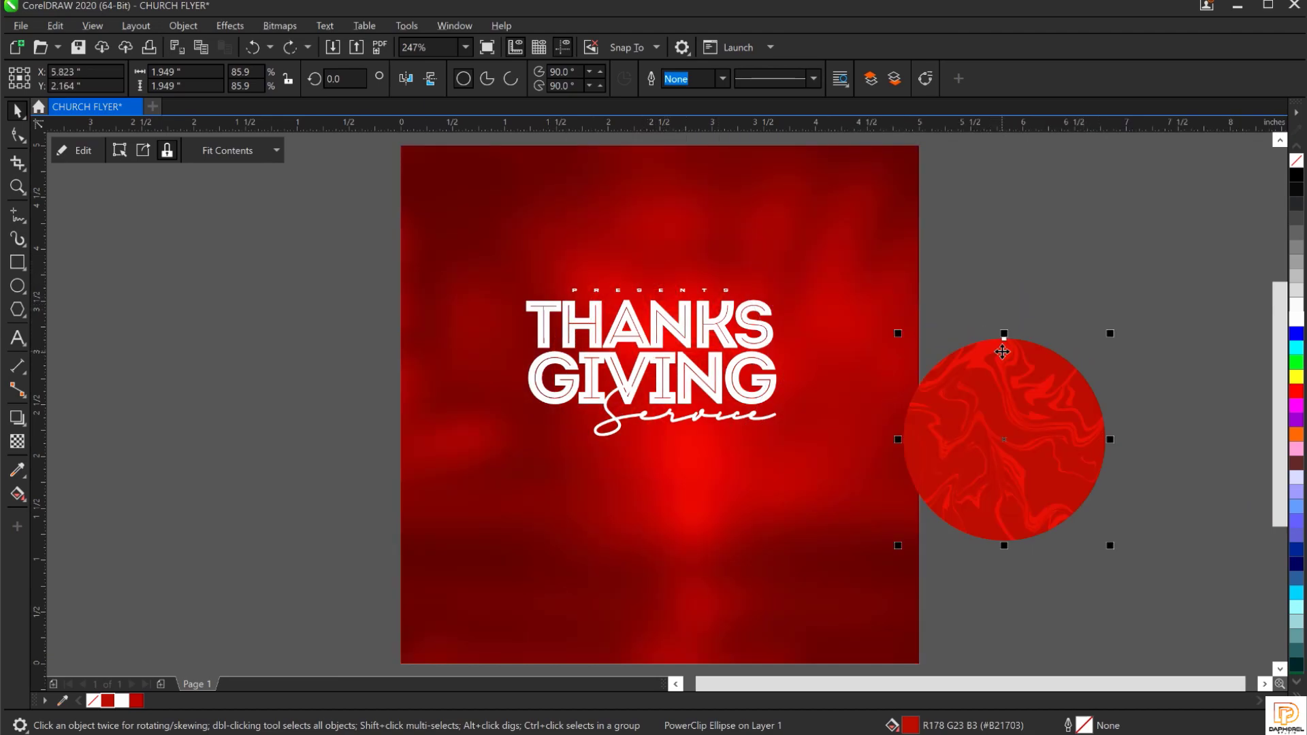
{"action": "key", "text": "ctrl+z"}
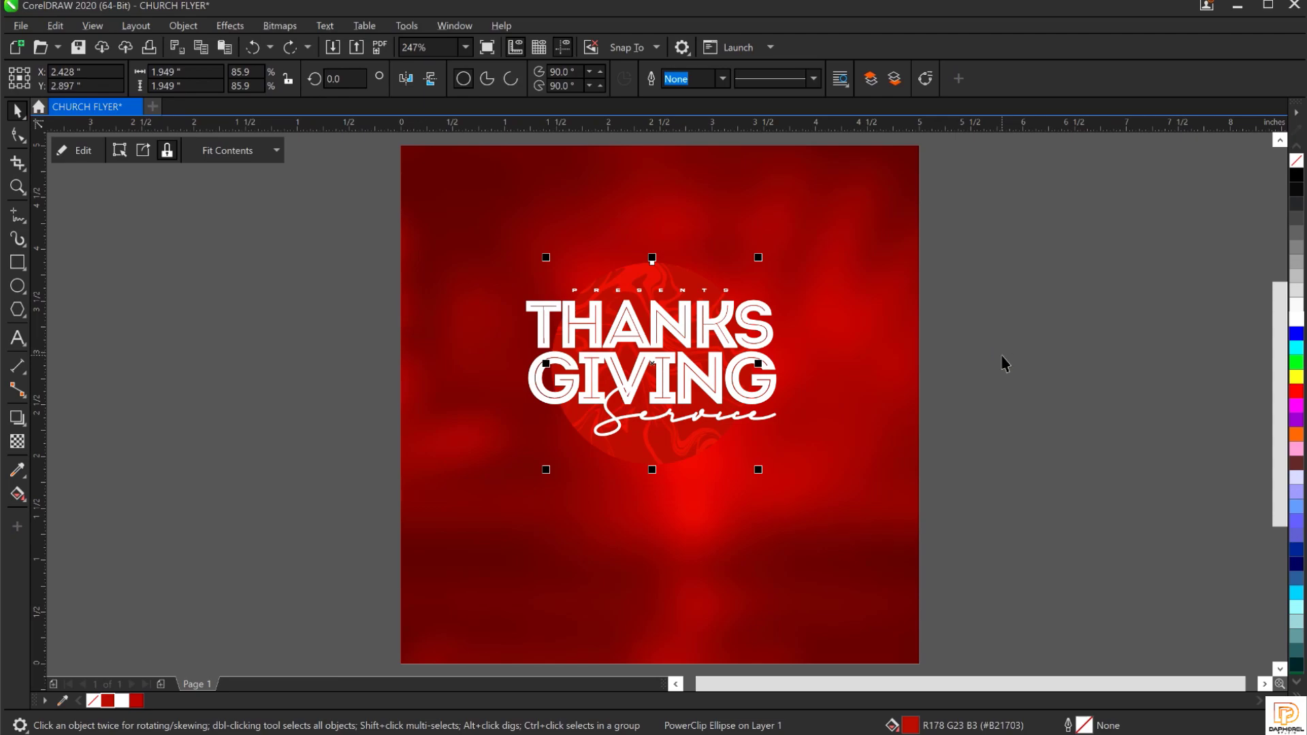
Duplicate the marble circle, shrink the copy to about 0.67 inches and place it over the upper-right end of THANKS.
{"action": "key", "text": "shift+Page_Up"}
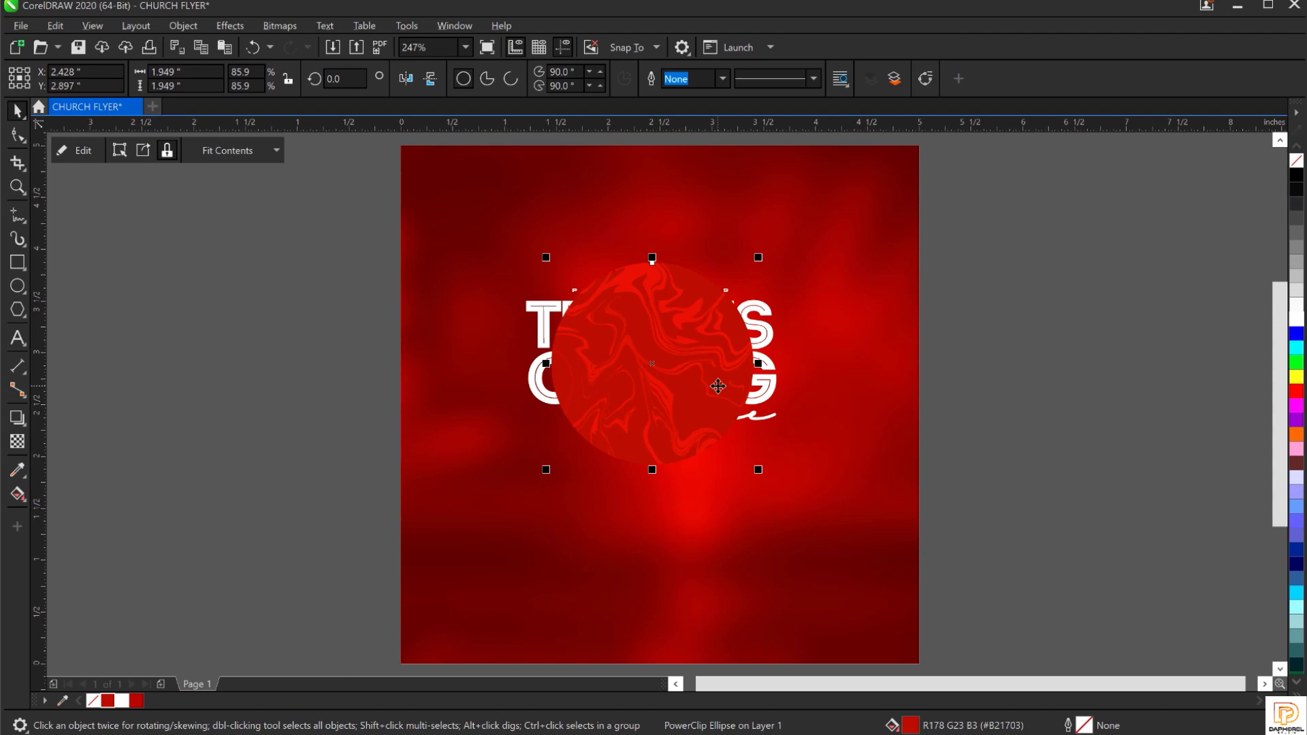
{"action": "key", "text": "ctrl+c"}
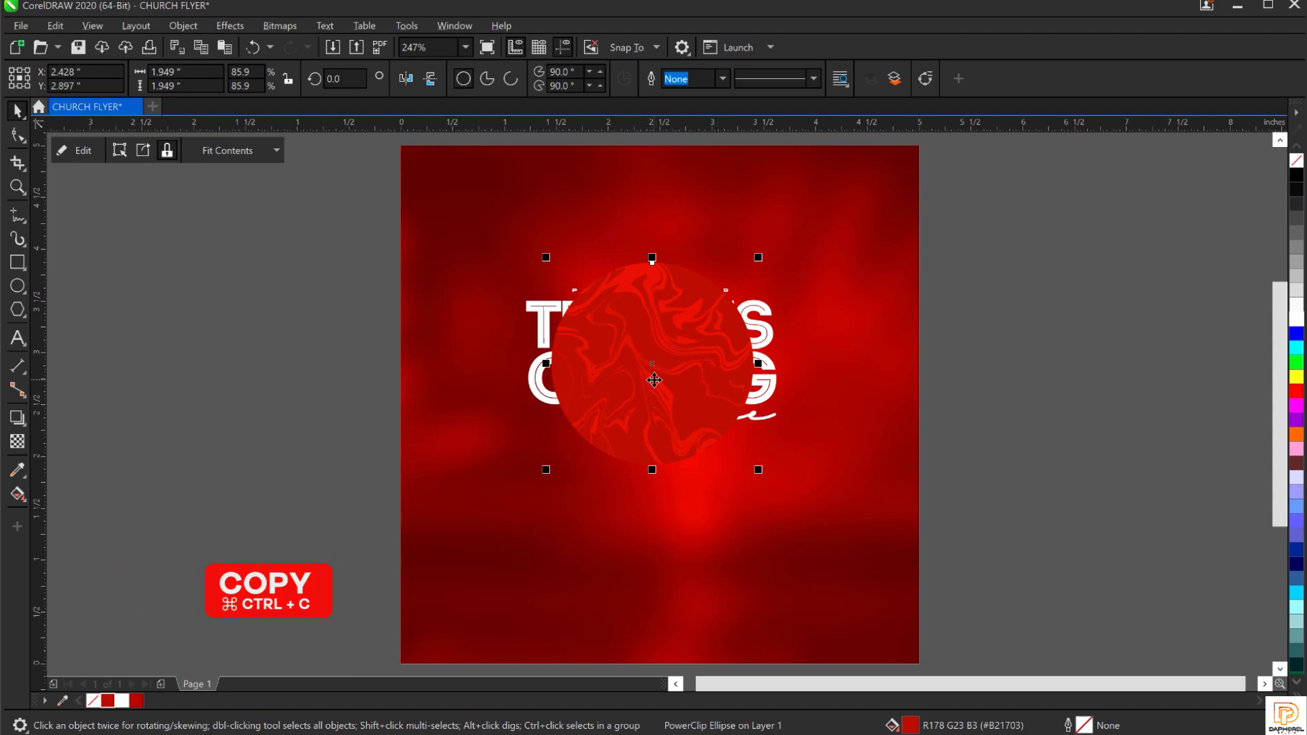
{"action": "key", "text": "ctrl+v"}
{"action": "left_click_drag", "start_coordinate": [622, 369], "coordinate": [753, 279]}
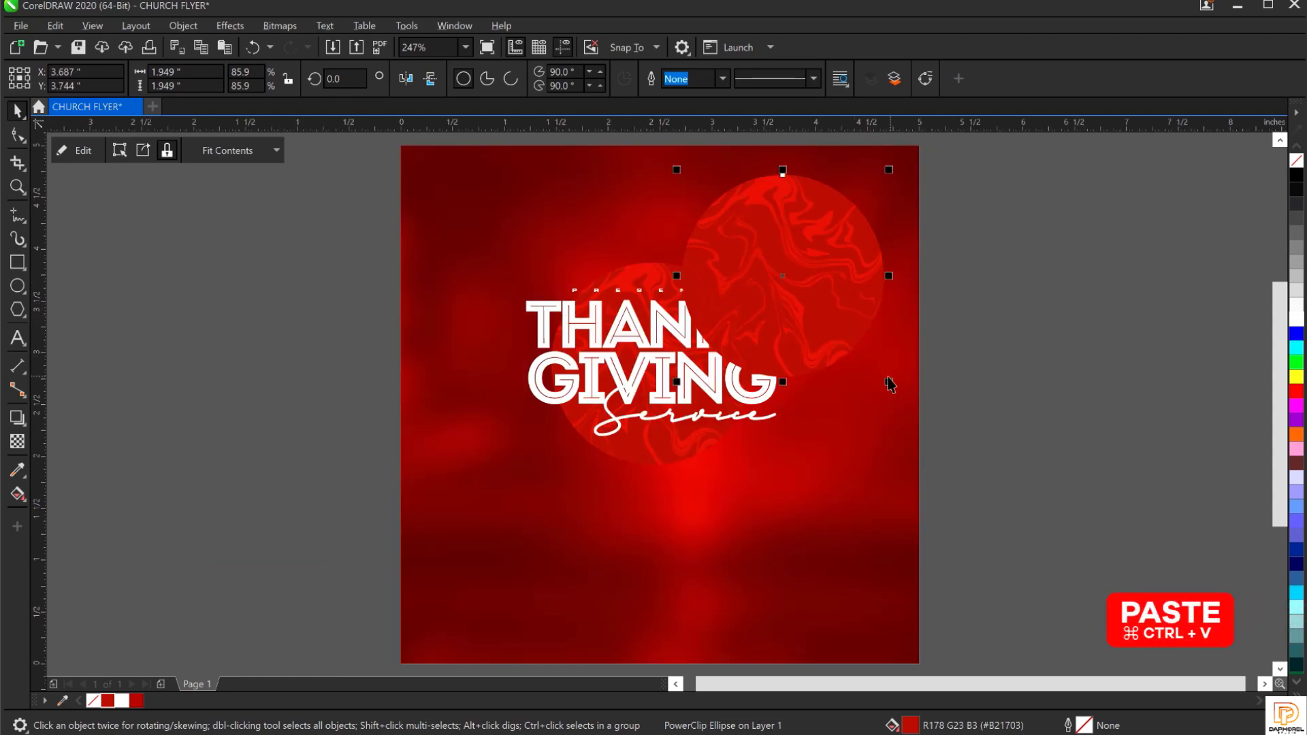
{"action": "left_click_drag", "start_coordinate": [888, 381], "coordinate": [823, 332]}
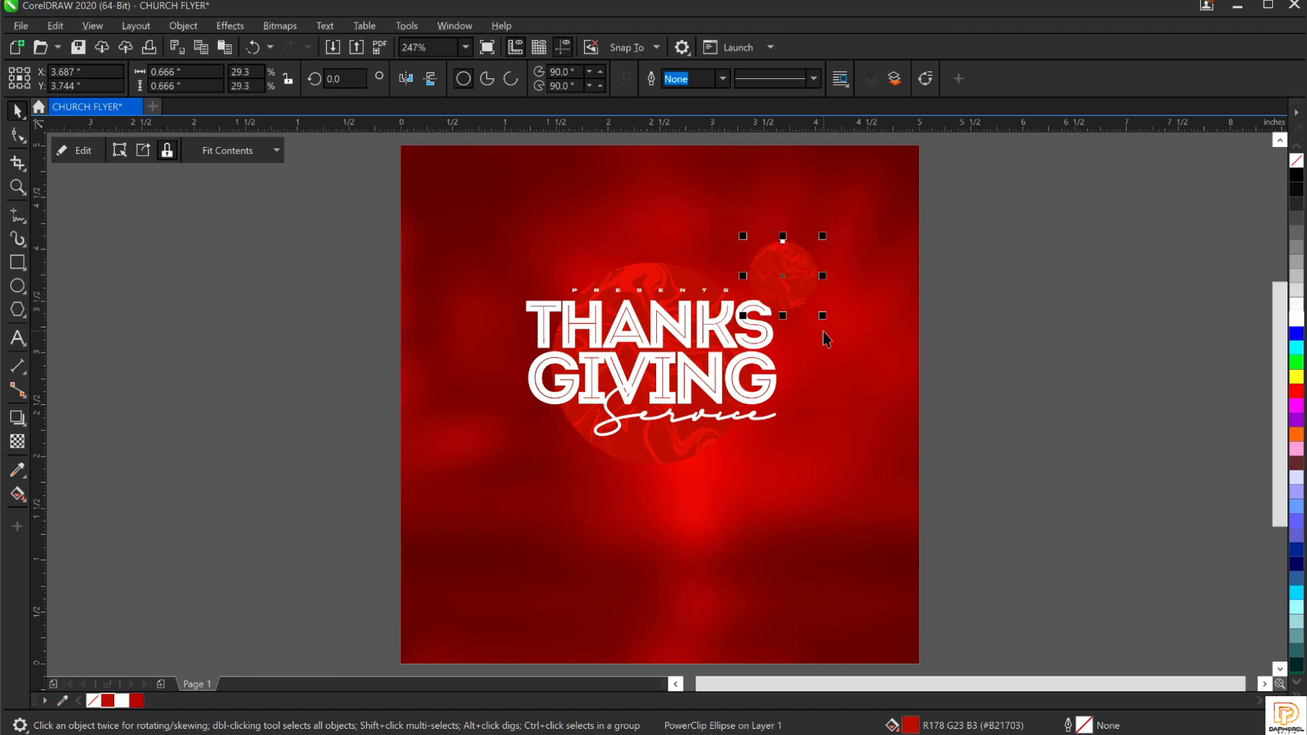
{"action": "mouse_move", "coordinate": [775, 280]}
{"action": "left_mouse_down"}
{"action": "mouse_move", "coordinate": [750, 280]}
{"action": "mouse_move", "coordinate": [754, 296]}
{"action": "left_mouse_up"}
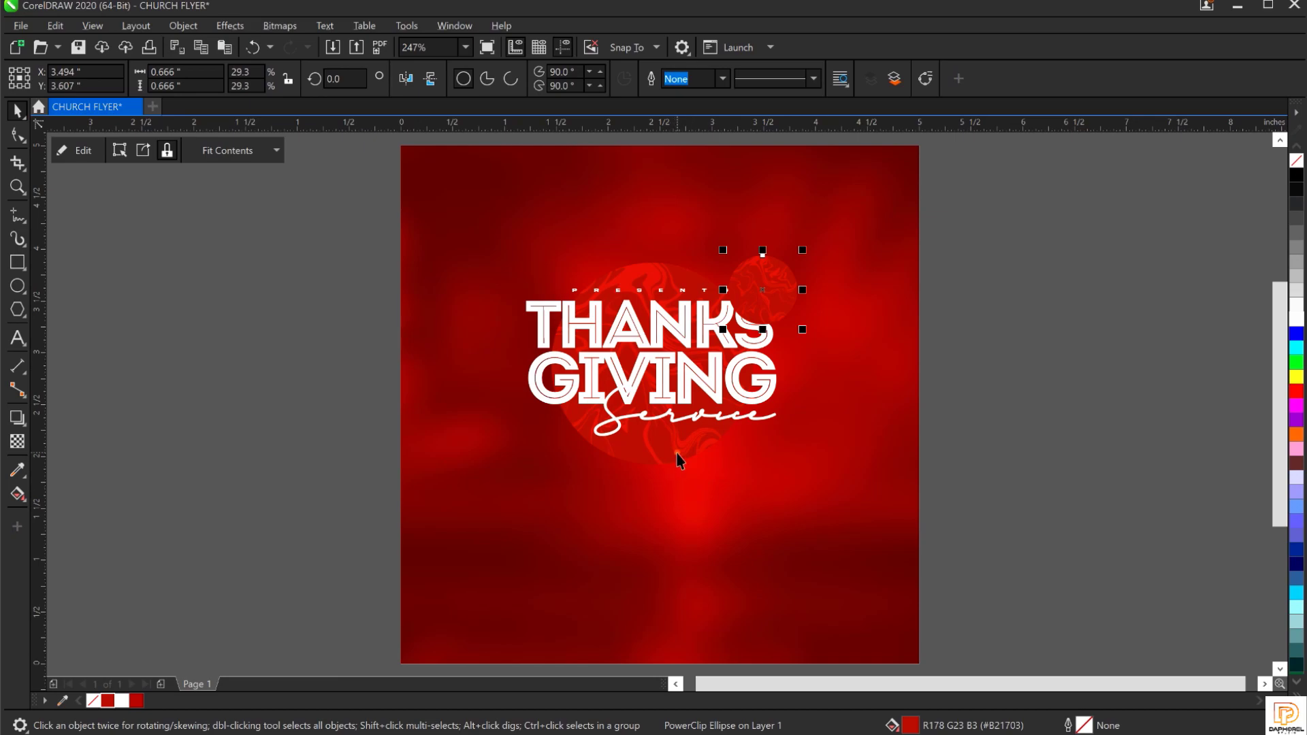
Enlarge the original marble circle behind the title to about 2.15 inches in diameter, keeping its centre in place.
{"action": "left_click", "coordinate": [679, 460]}
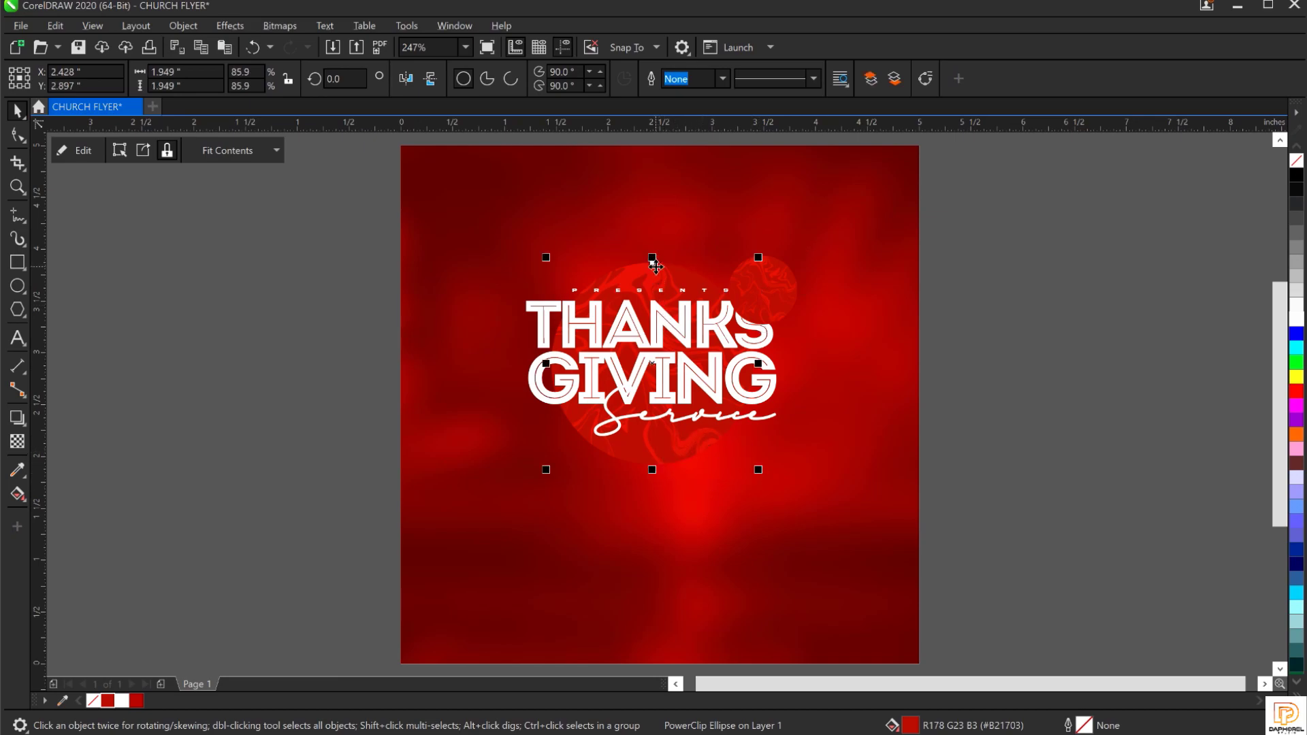
{"action": "left_click_drag", "start_coordinate": [655, 266], "coordinate": [392, 293]}
{"action": "key", "text": "ctrl+z"}
{"action": "left_click_drag", "start_coordinate": [759, 467], "coordinate": [773, 492]}
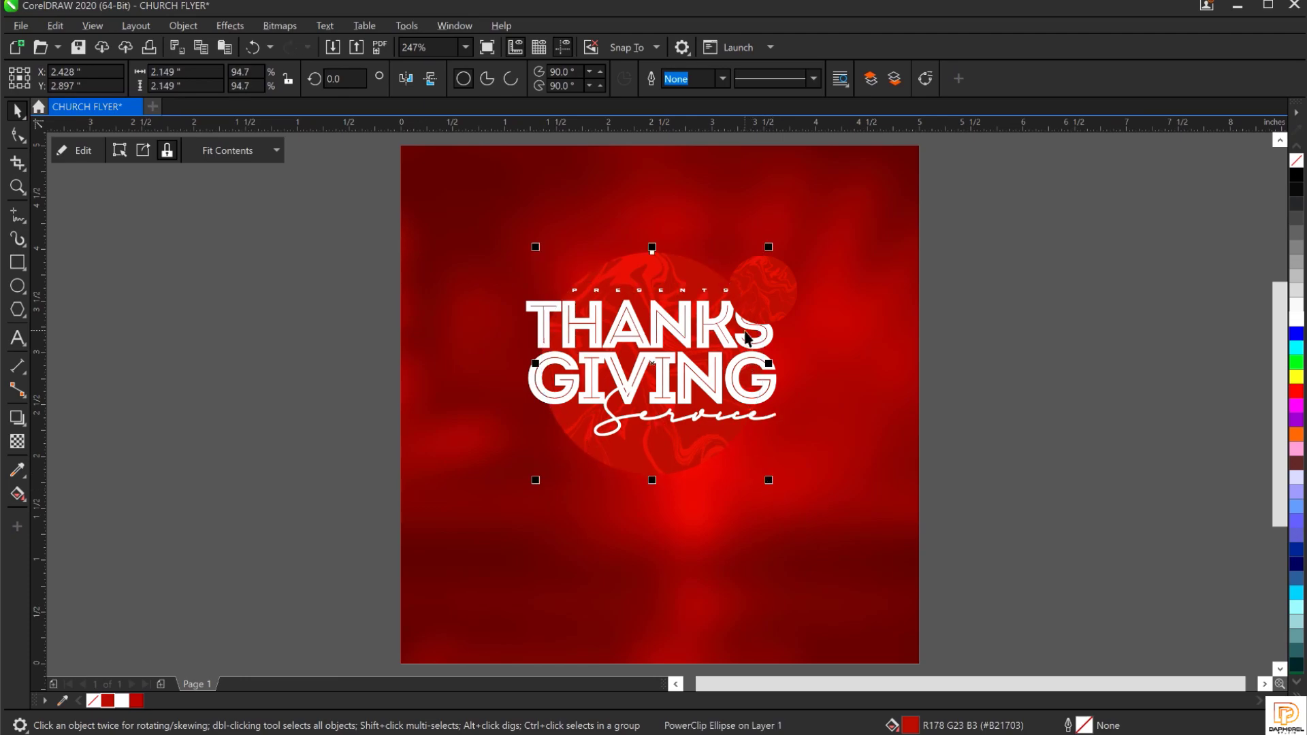
Reduce the small marble circle to about 0.49 inches and reposition it beside the end of the PRESENTS line.
{"action": "left_click", "coordinate": [754, 285]}
{"action": "scroll", "coordinate": [756, 290], "scroll_direction": "up", "scroll_amount": 3}
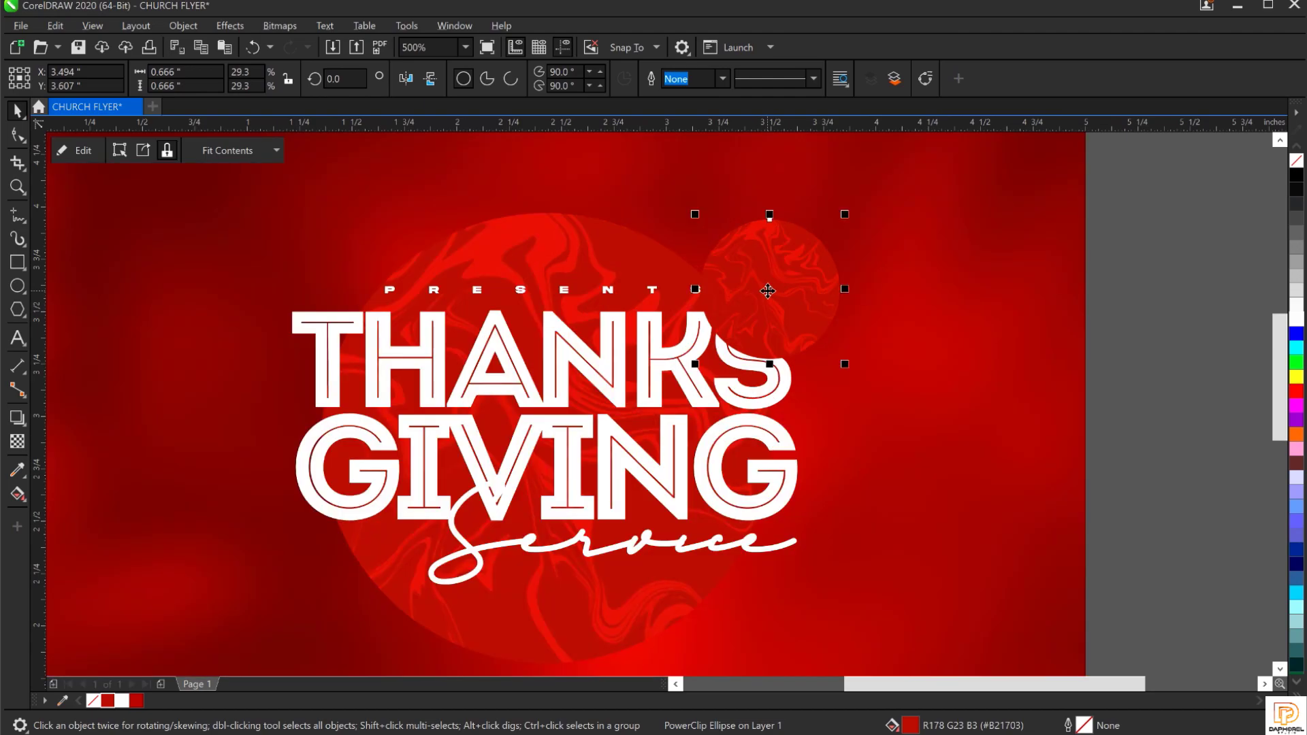
{"action": "left_click_drag", "start_coordinate": [767, 285], "coordinate": [774, 279]}
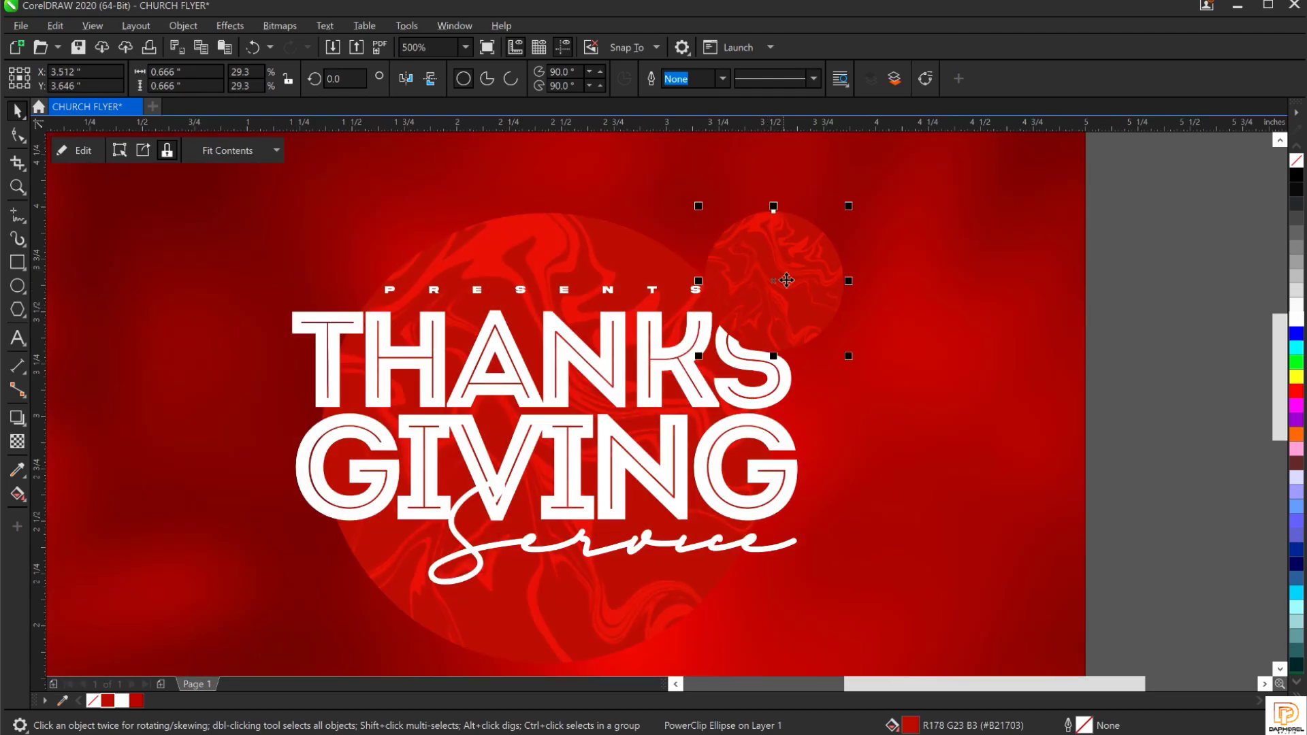
{"action": "left_click_drag", "start_coordinate": [848, 205], "coordinate": [830, 224]}
{"action": "left_click_drag", "start_coordinate": [791, 276], "coordinate": [781, 290]}
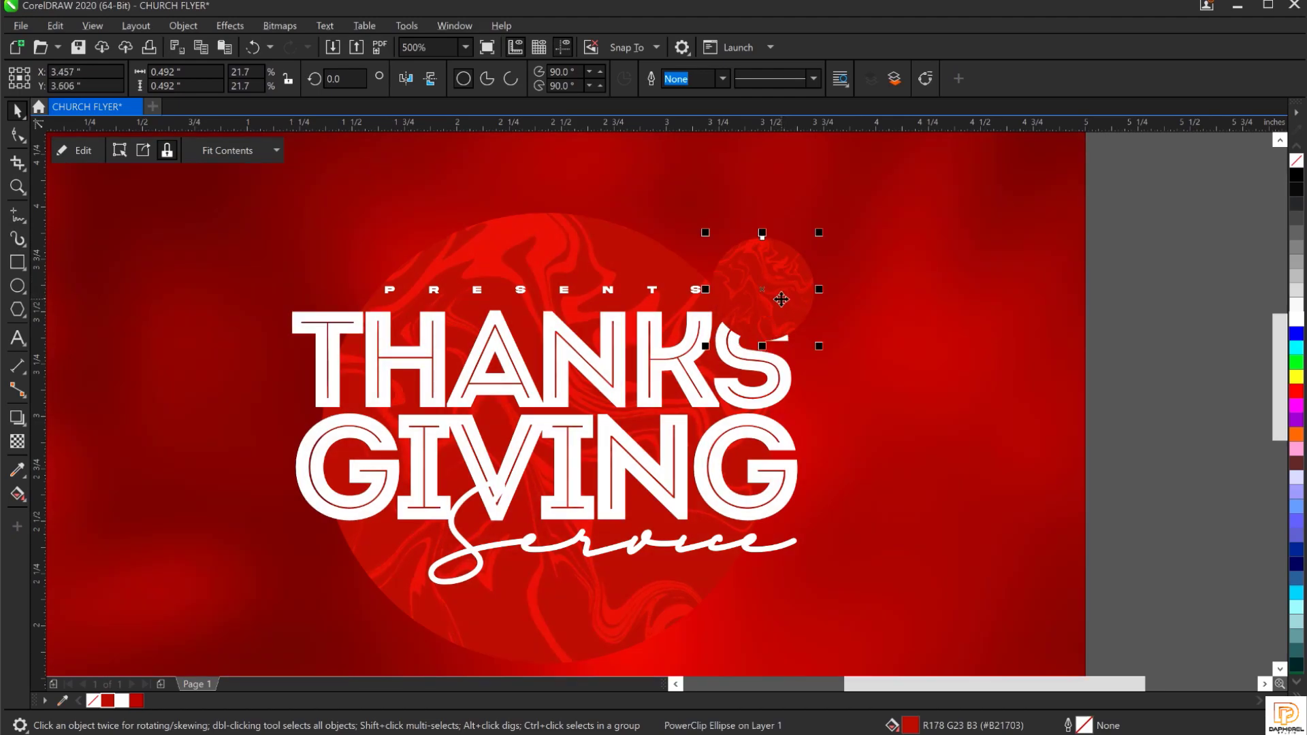
Move the large marble circle up behind the title and set the small one on its upper-right edge, about X 3.18, Y 3.88 inches.
{"action": "scroll", "coordinate": [770, 285], "scroll_direction": "down", "scroll_amount": 1}
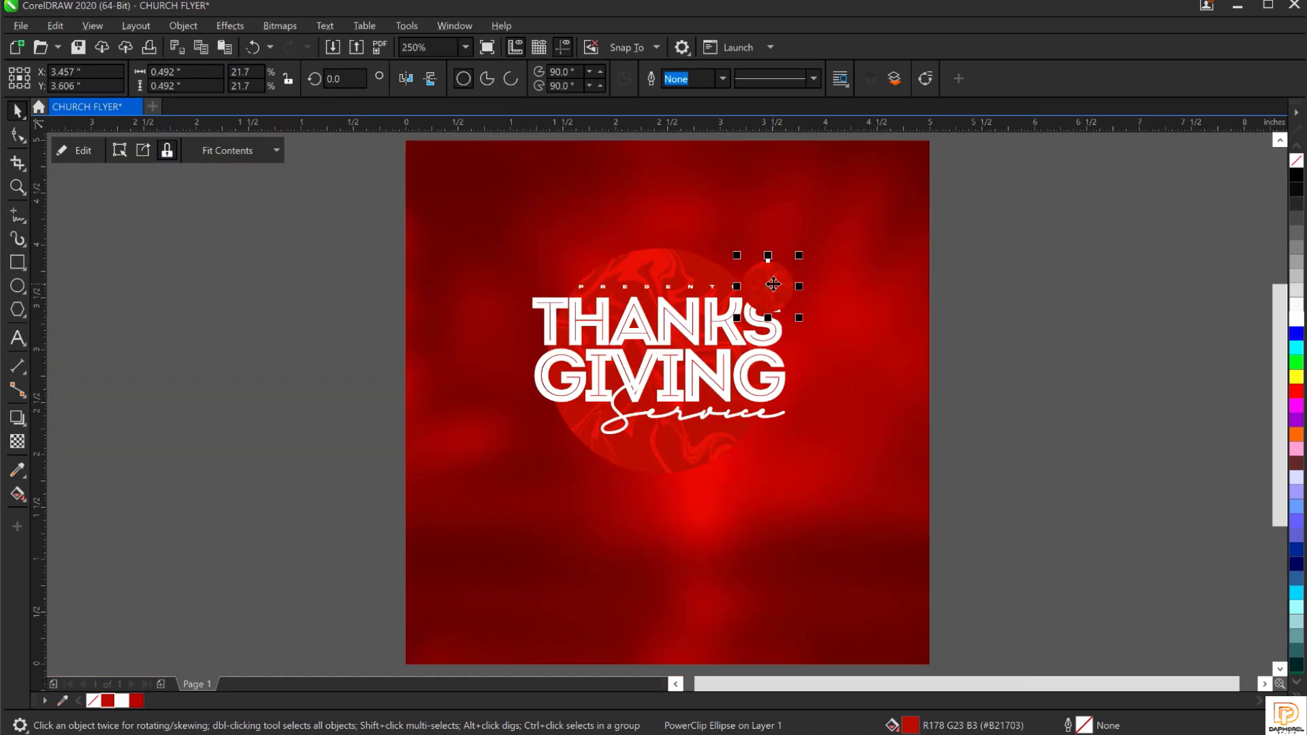
{"action": "left_click_drag", "start_coordinate": [673, 263], "coordinate": [672, 240]}
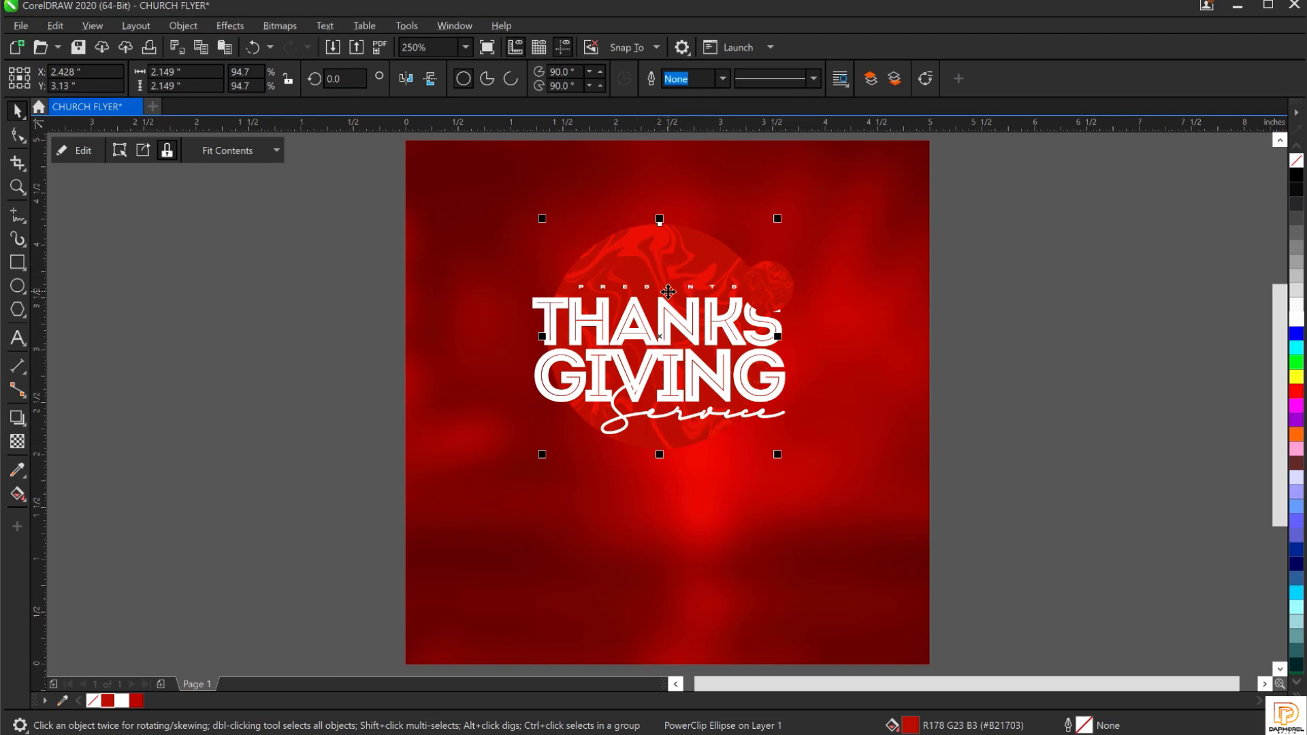
{"action": "left_click", "coordinate": [775, 292]}
{"action": "left_click_drag", "start_coordinate": [774, 291], "coordinate": [742, 263]}
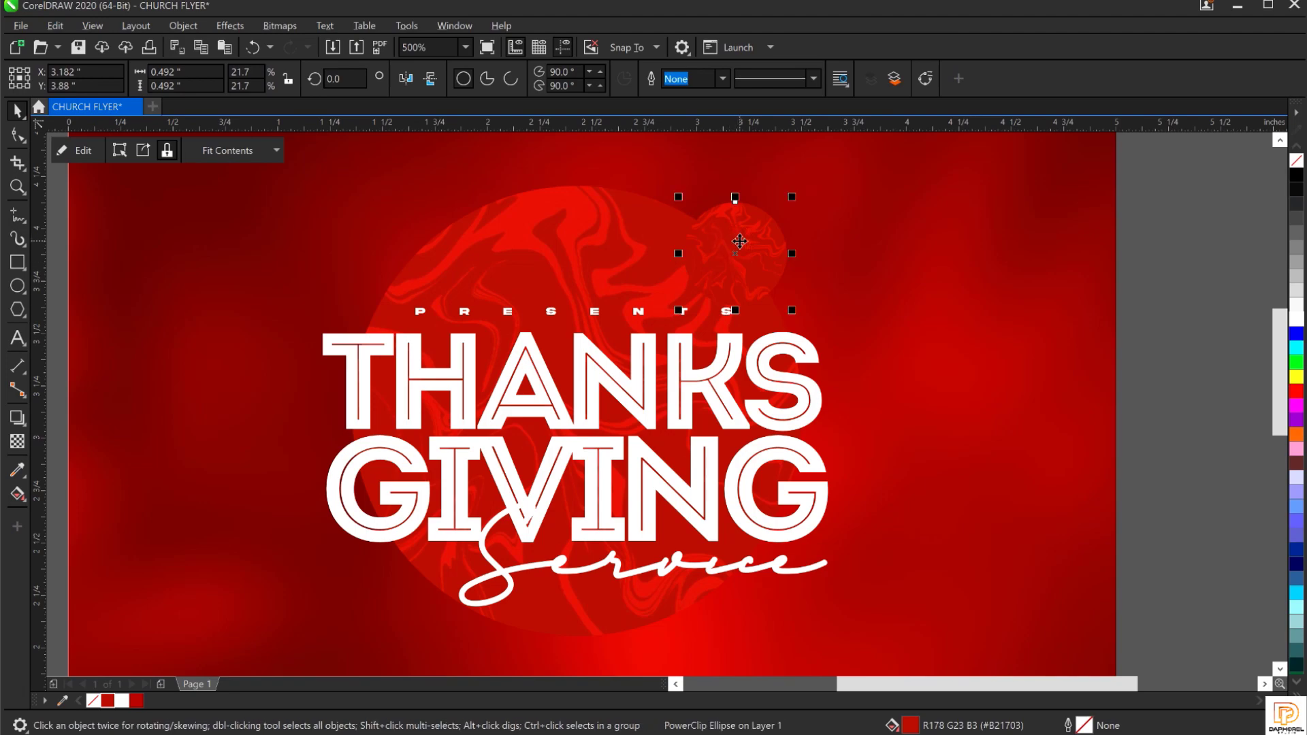
Darken the small marble circle's fill to #901303 by mixing in black twice.
{"action": "left_click", "coordinate": [1297, 179], "text": "ctrl"}
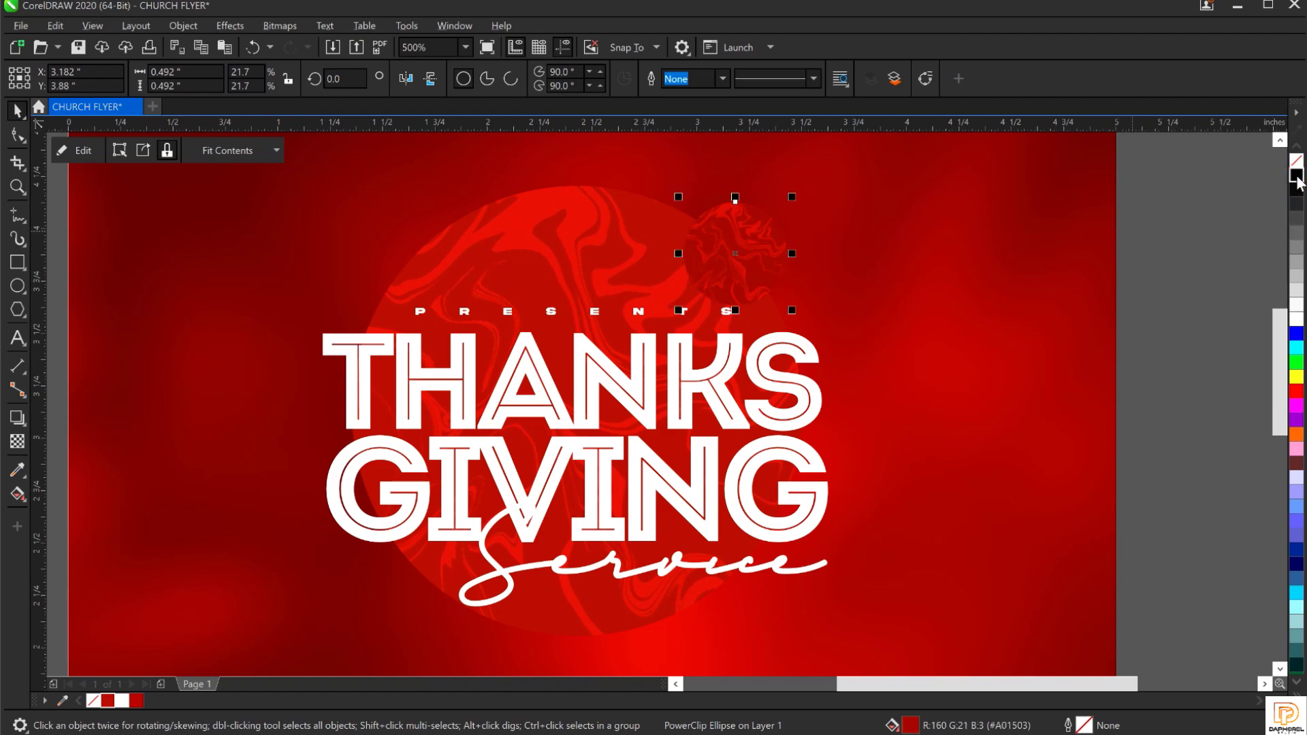
{"action": "left_click", "coordinate": [1297, 178], "text": "ctrl"}
Draw a circle about 0.35 inches in diameter on the small marble circle and centre it on that circle both ways.
{"action": "left_click", "coordinate": [17, 286]}
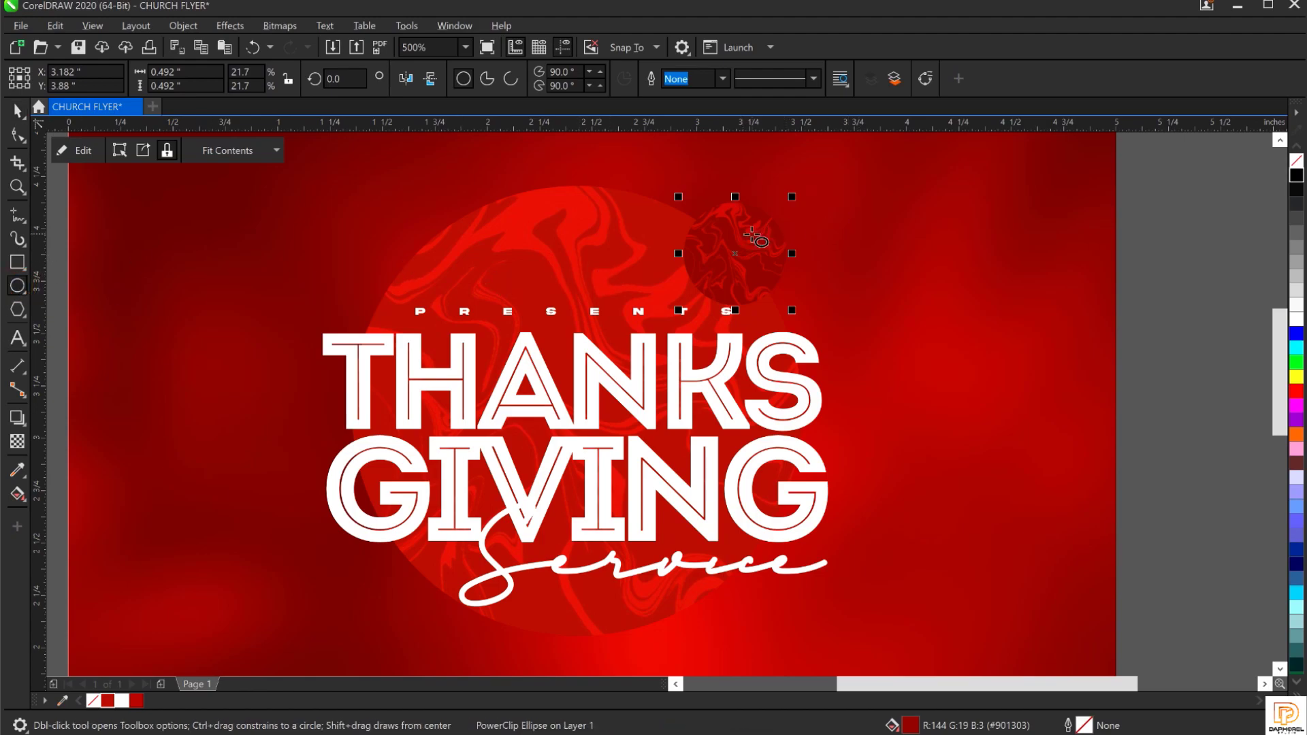
{"action": "left_click_drag", "start_coordinate": [715, 233], "coordinate": [788, 303]}
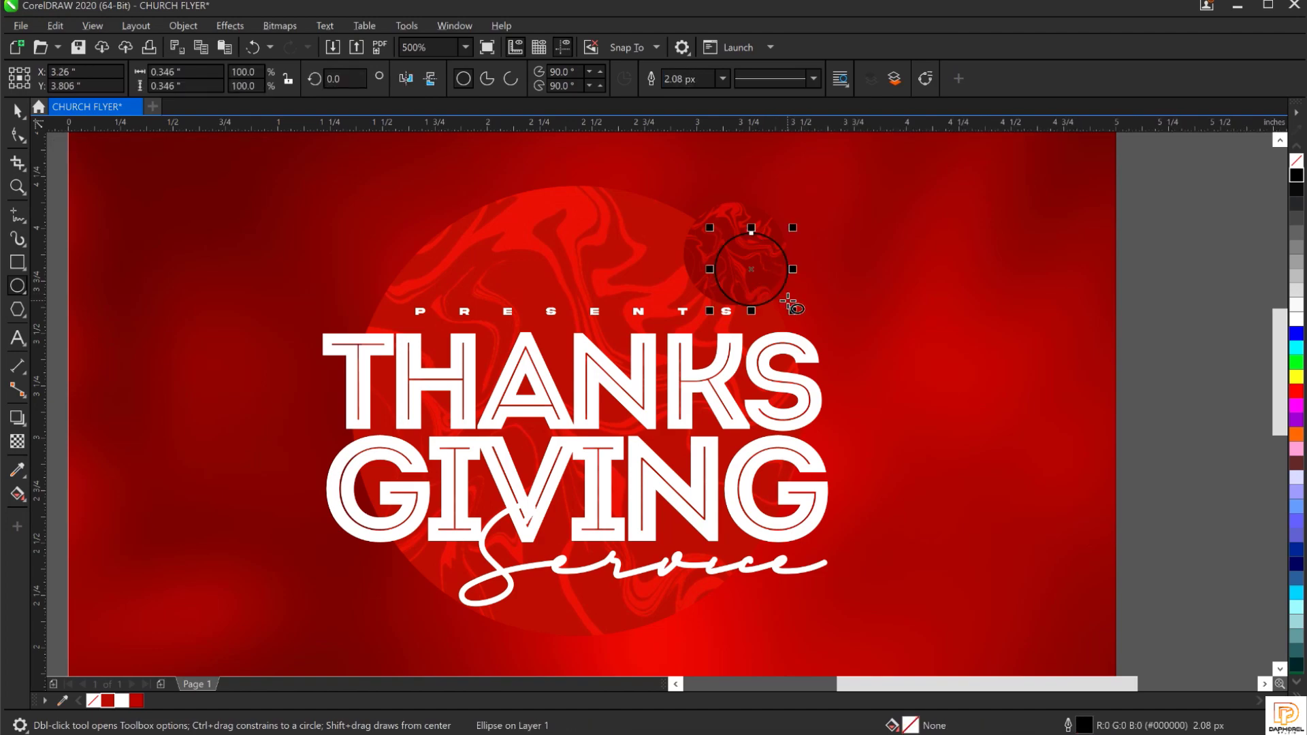
{"action": "key", "text": "space"}
{"action": "left_click", "coordinate": [731, 219]}
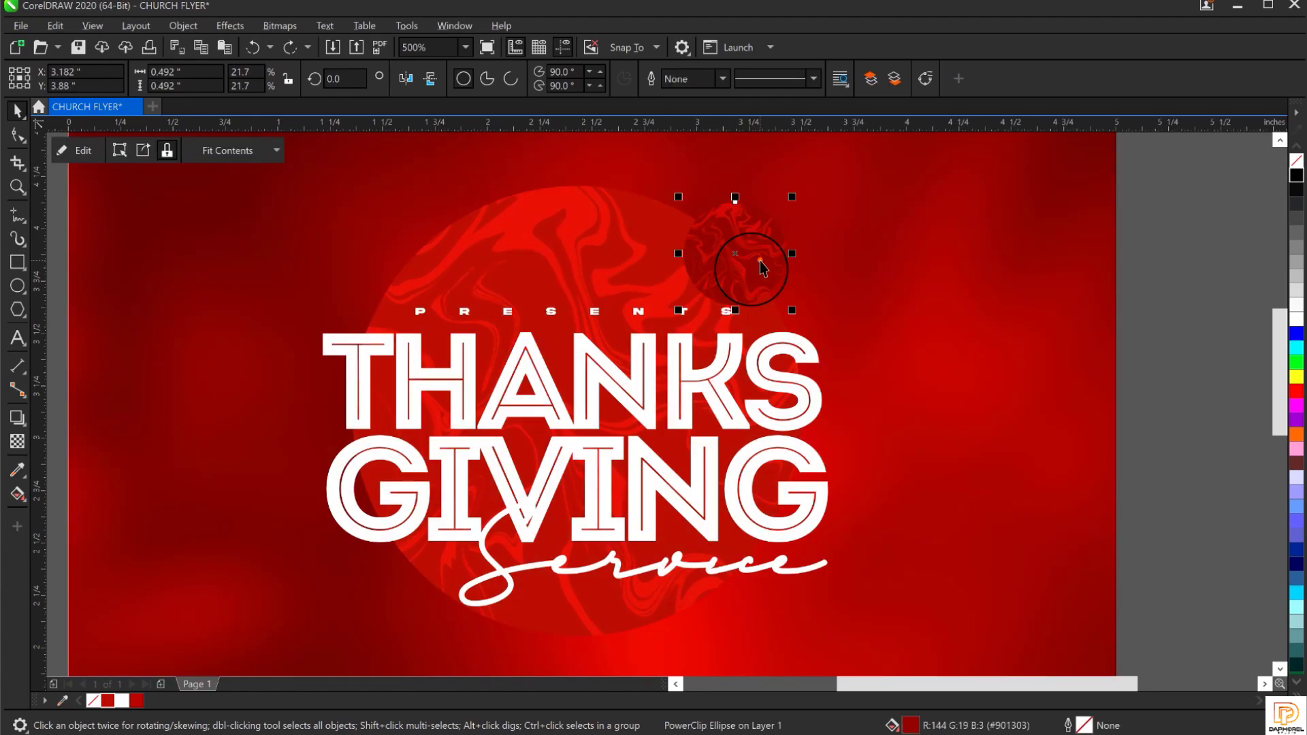
{"action": "left_click", "coordinate": [748, 231]}
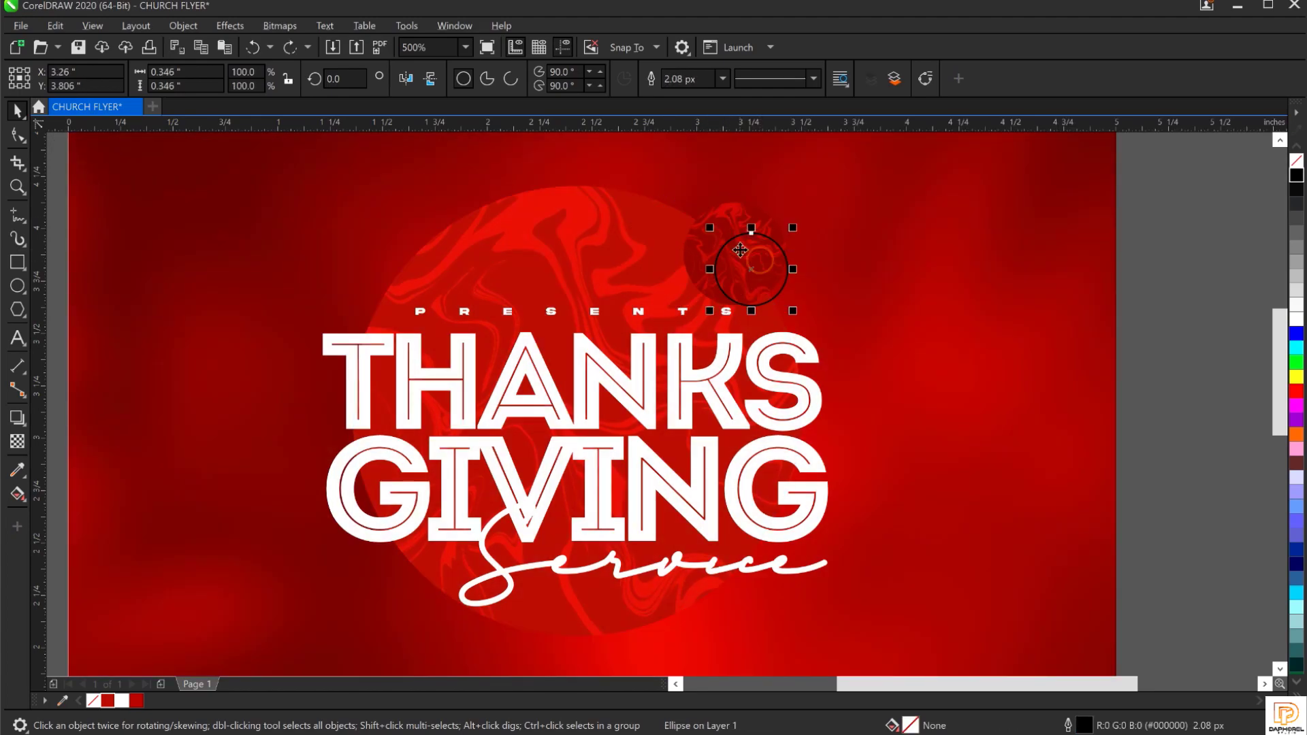
{"action": "left_click", "coordinate": [737, 214], "text": "shift"}
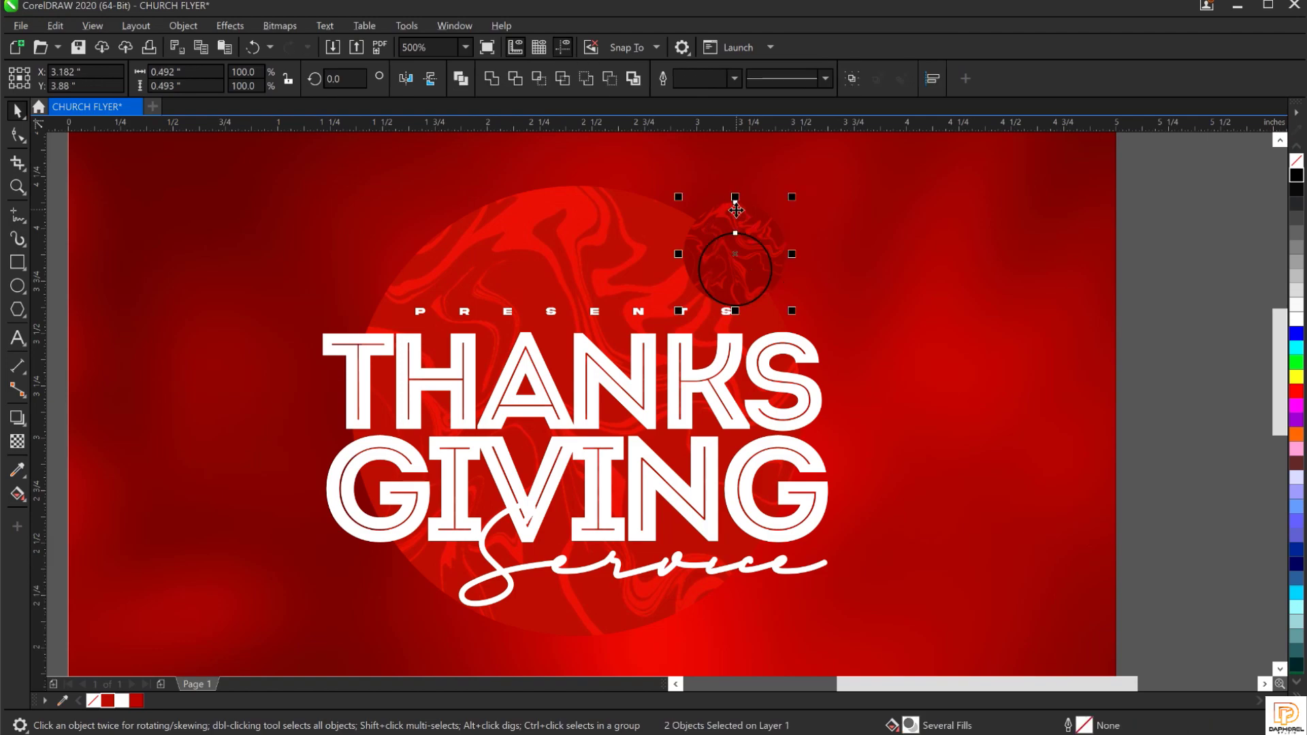
{"action": "key", "text": "e"}
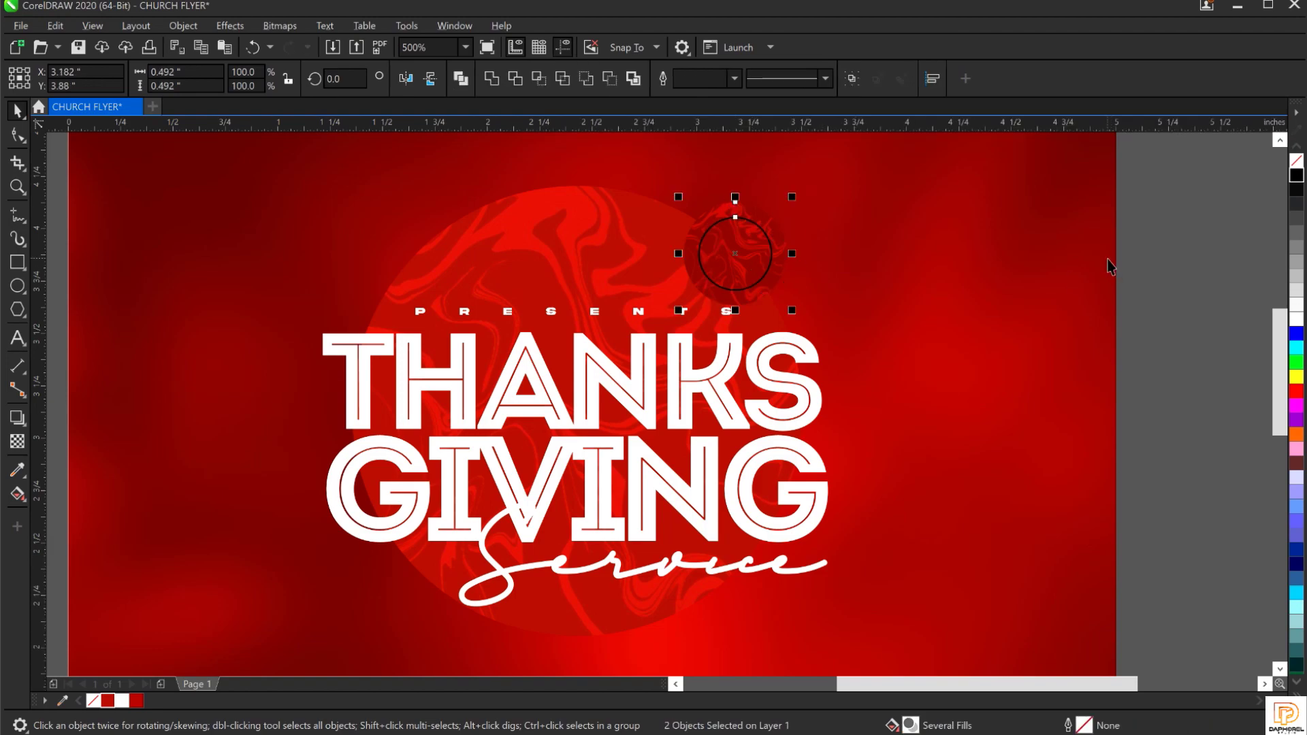
{"action": "left_click", "coordinate": [1131, 256]}
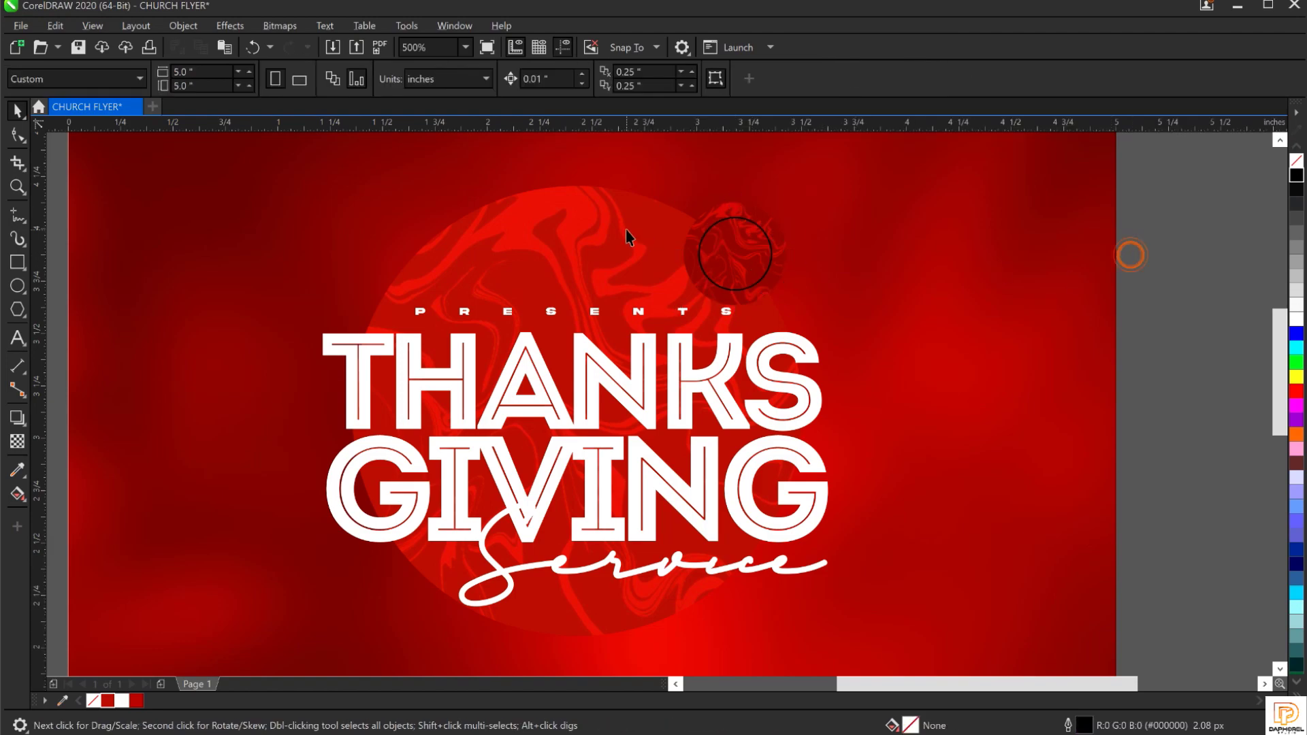
Fill the new inner circle with the dark red #901303 sampled from the small marble circle.
{"action": "left_click", "coordinate": [747, 226]}
{"action": "scroll", "coordinate": [749, 225], "scroll_direction": "up", "scroll_amount": 2}
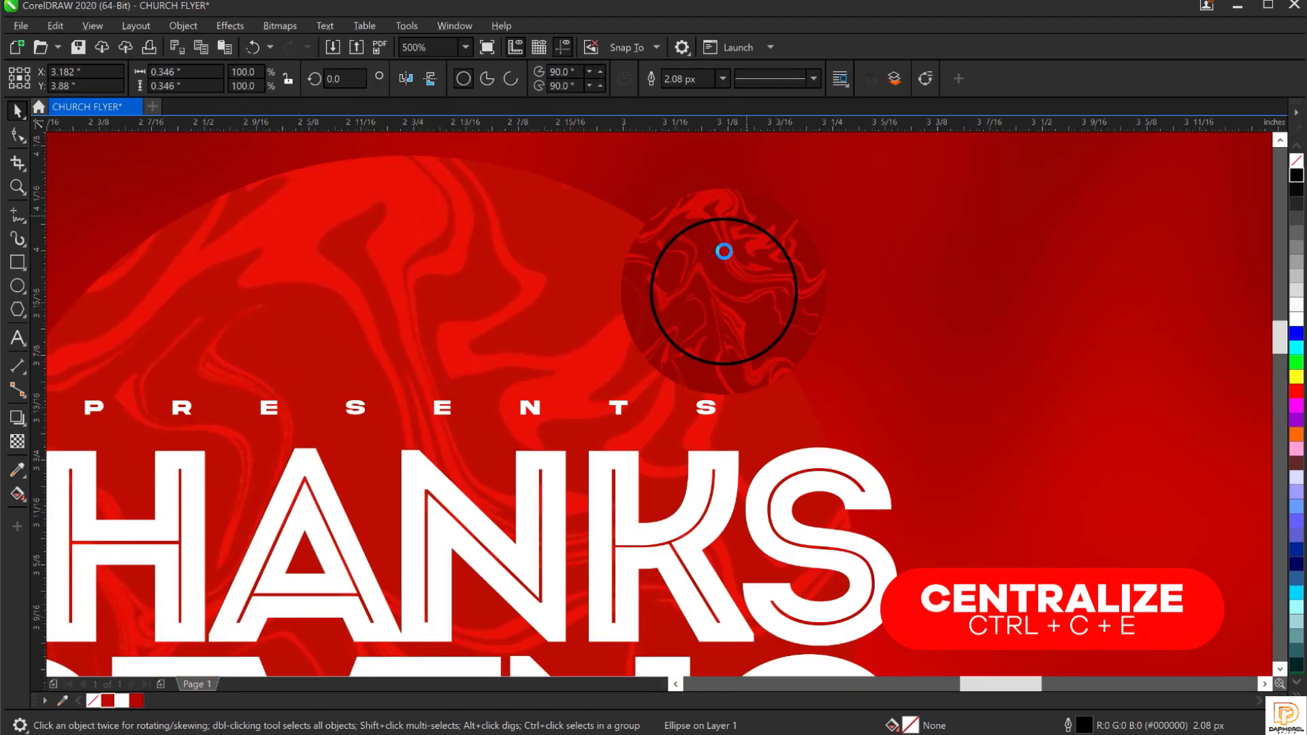
{"action": "scroll", "coordinate": [749, 273], "scroll_direction": "up", "scroll_amount": 2}
{"action": "left_click", "coordinate": [817, 196]}
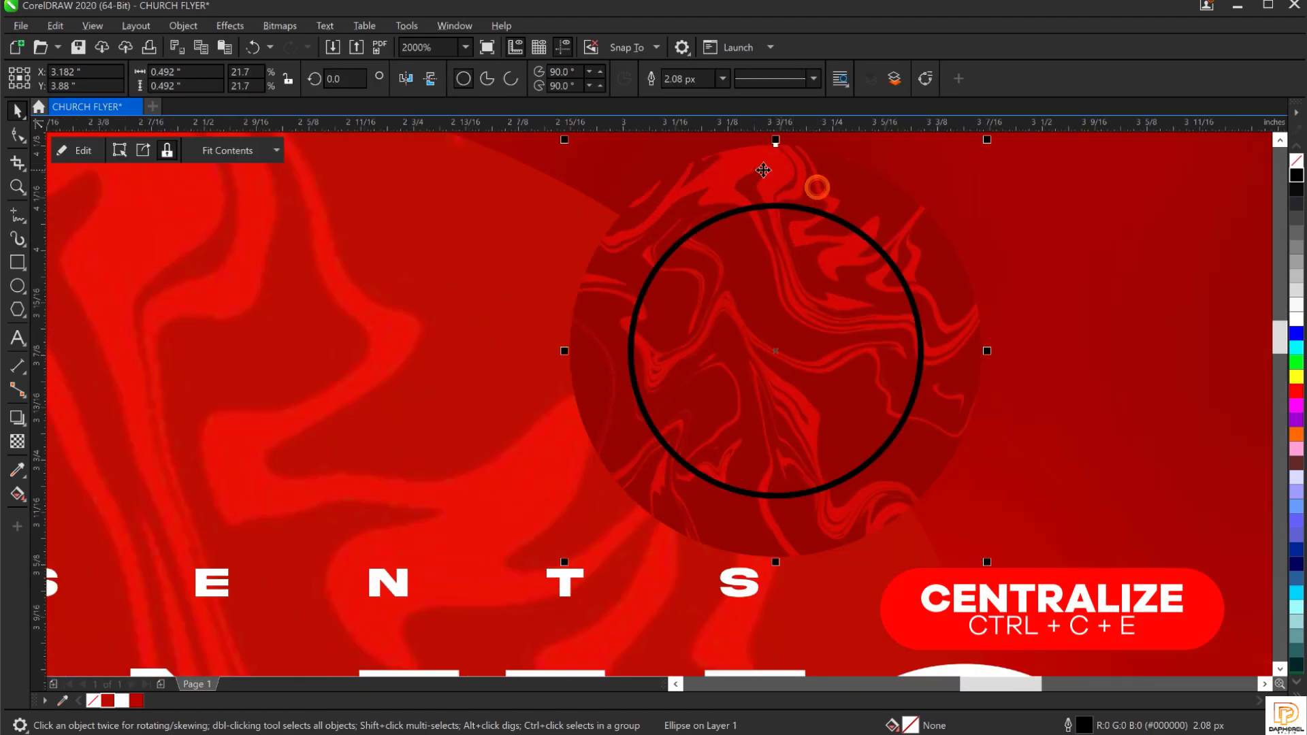
{"action": "left_click", "coordinate": [784, 305]}
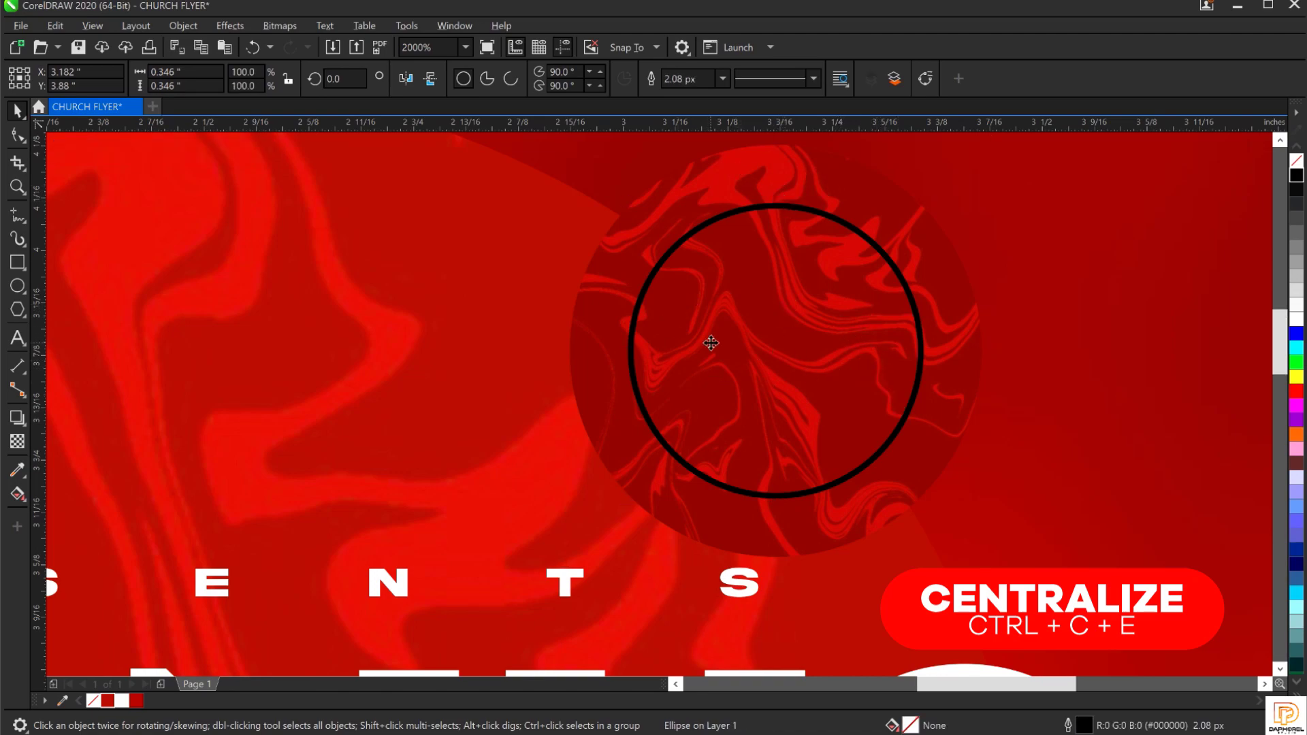
{"action": "scroll", "coordinate": [710, 342], "scroll_direction": "down", "scroll_amount": 2}
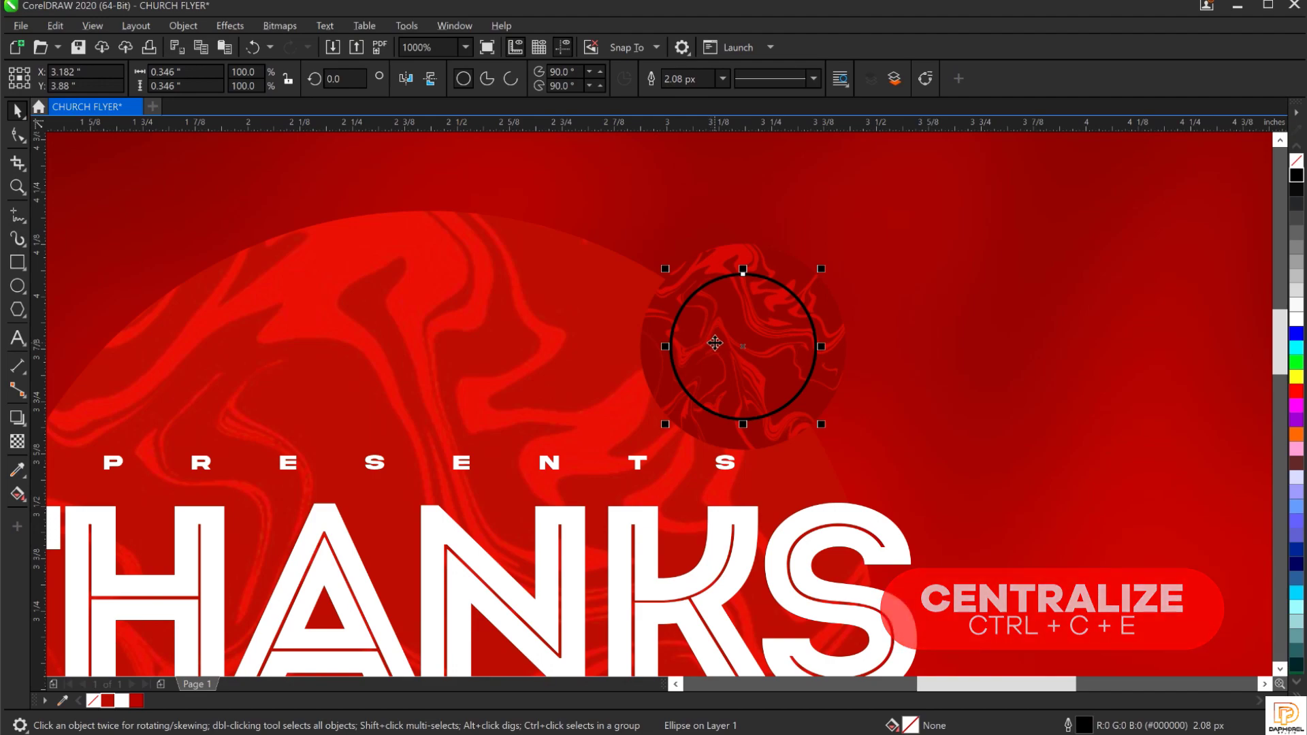
{"action": "left_click", "coordinate": [15, 471]}
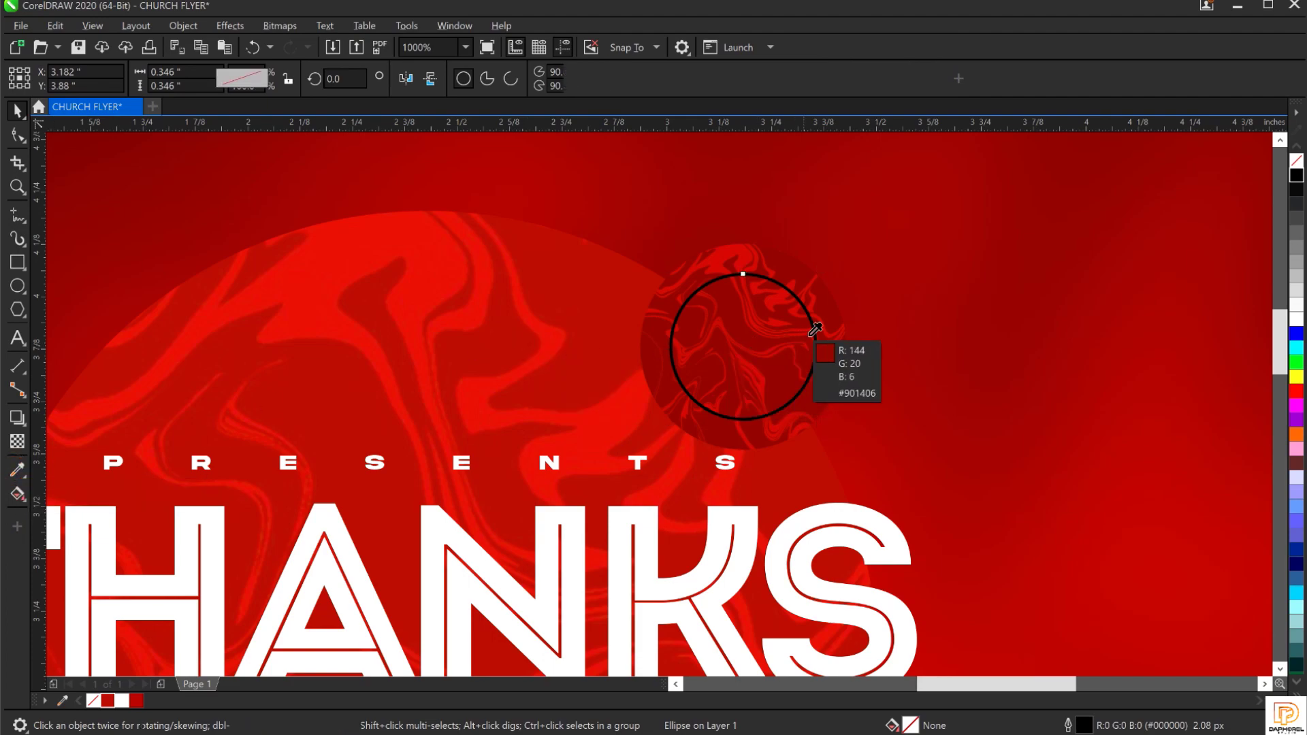
{"action": "left_click", "coordinate": [830, 295]}
{"action": "left_click", "coordinate": [722, 328]}
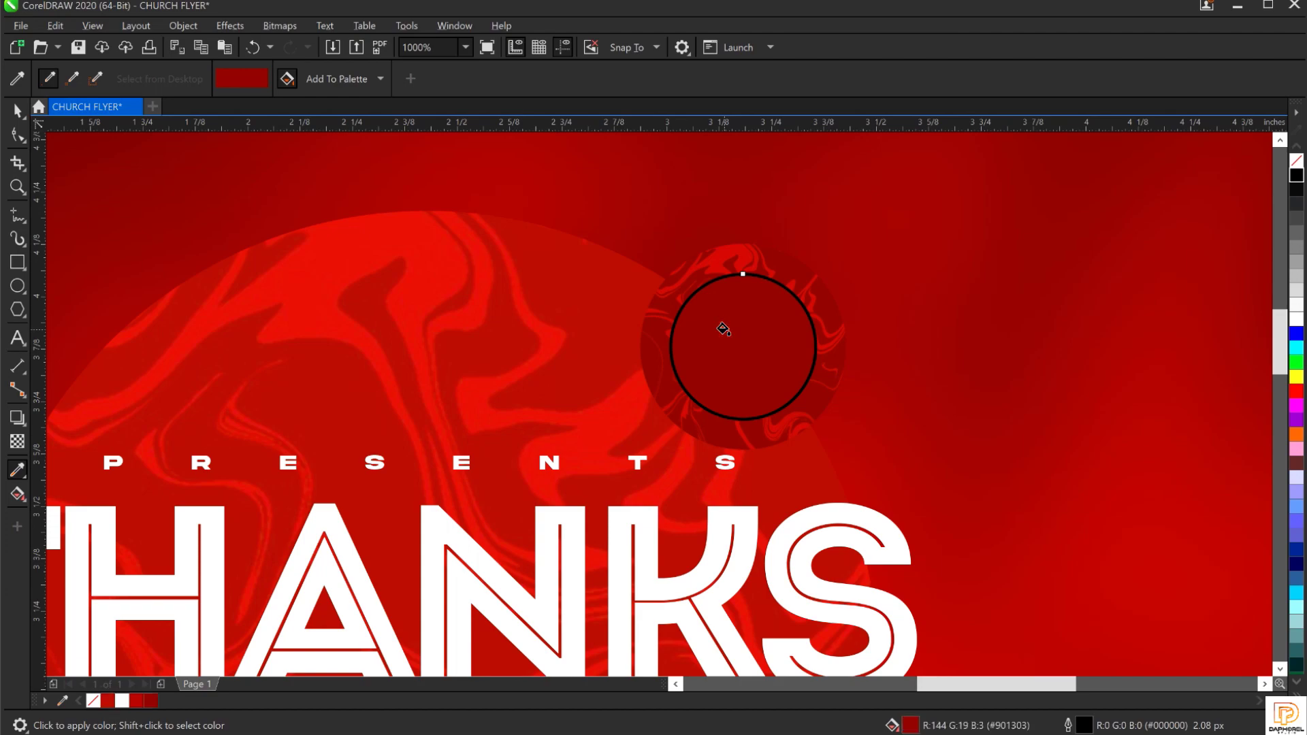
Darken the inner circle's fill to #690E03 by mixing in black three times.
{"action": "key", "text": "space"}
{"action": "left_click", "coordinate": [727, 331]}
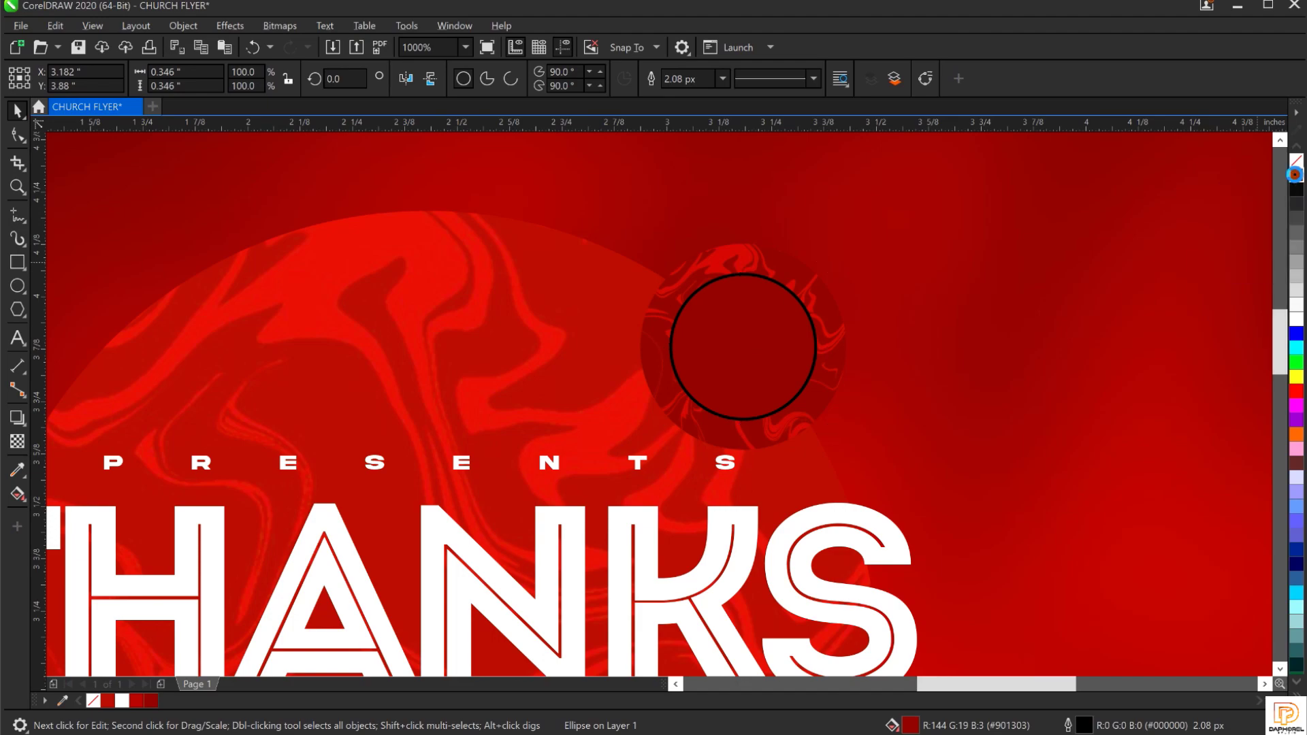
{"action": "left_click", "coordinate": [1296, 176], "text": "ctrl"}
{"action": "left_click", "coordinate": [1295, 175], "text": "ctrl"}
{"action": "left_click", "coordinate": [1295, 175], "text": "ctrl"}
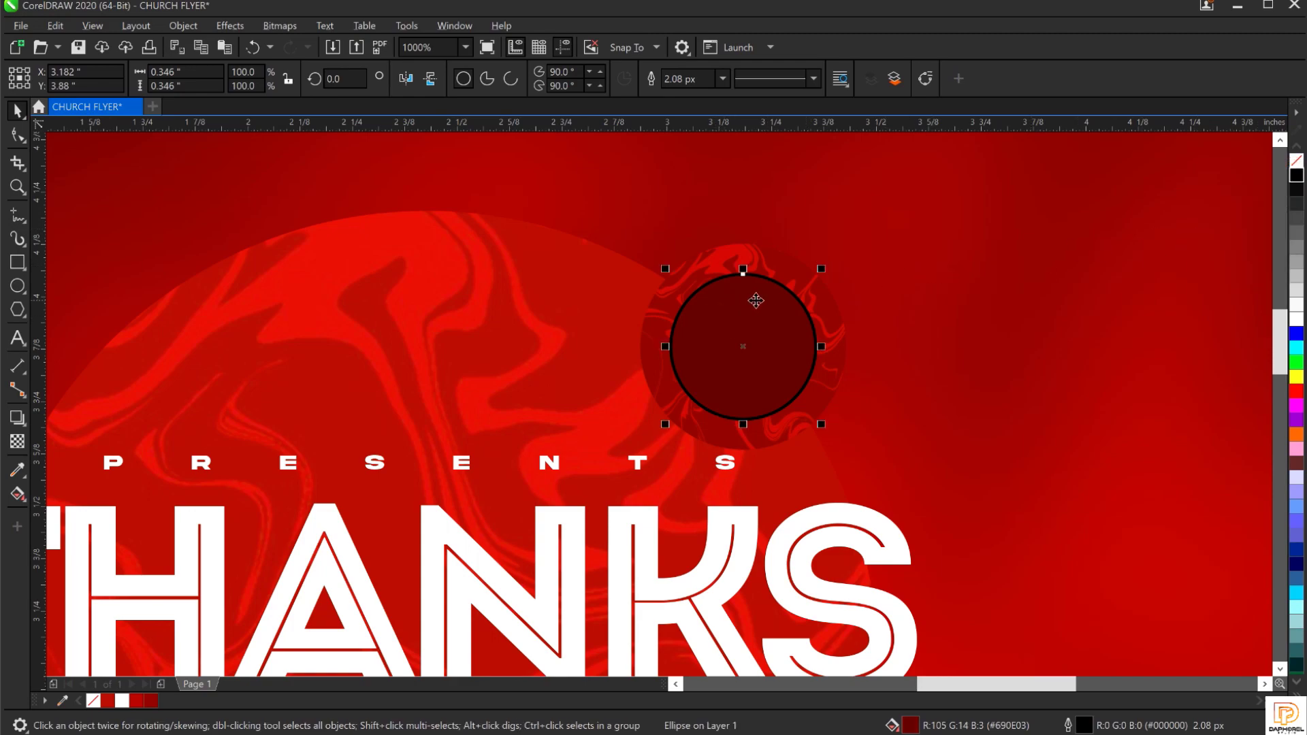
Enlarge the inner circle to about 0.44 inches from its centre and remove its outline.
{"action": "left_click_drag", "start_coordinate": [821, 269], "coordinate": [840, 250]}
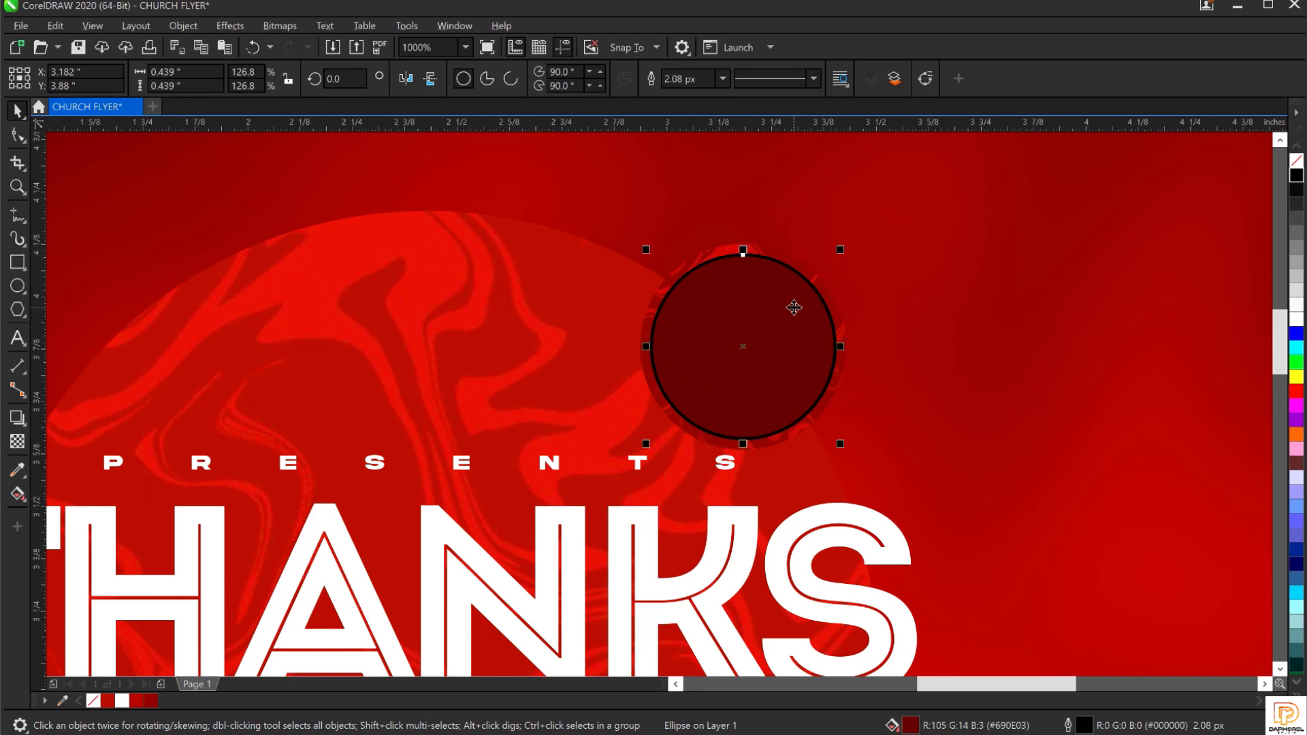
{"action": "right_click", "coordinate": [1297, 162]}
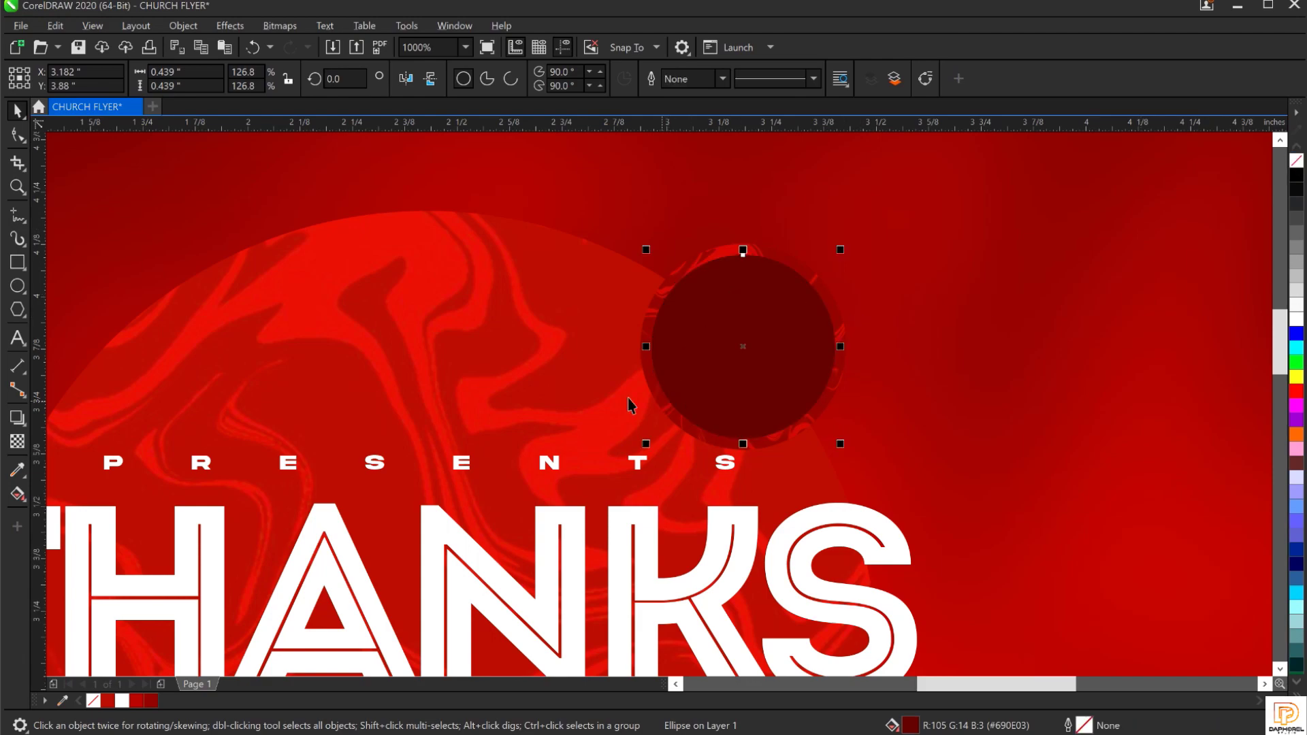
Add a two-line text reading "8AM" and "11TH DEC" near the dark badge and set it in Akira Expanded.
{"action": "left_click", "coordinate": [17, 338]}
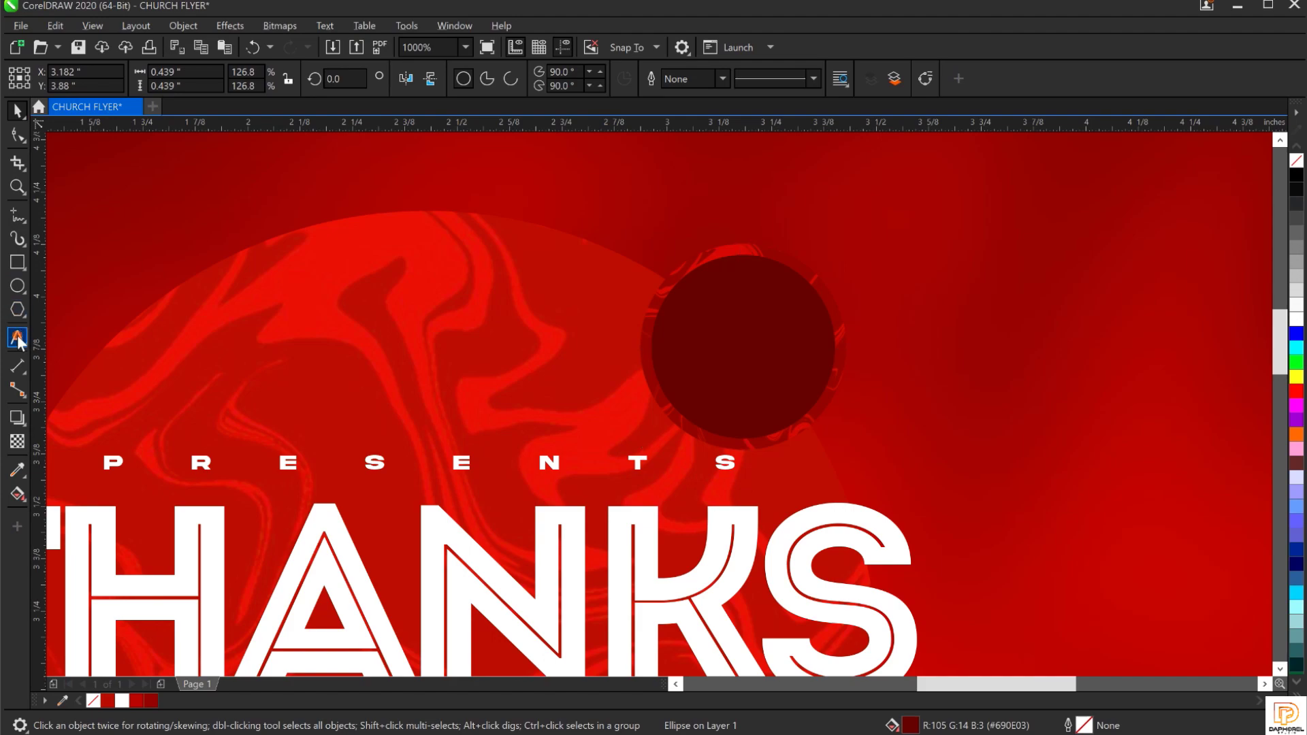
{"action": "left_click", "coordinate": [436, 318]}
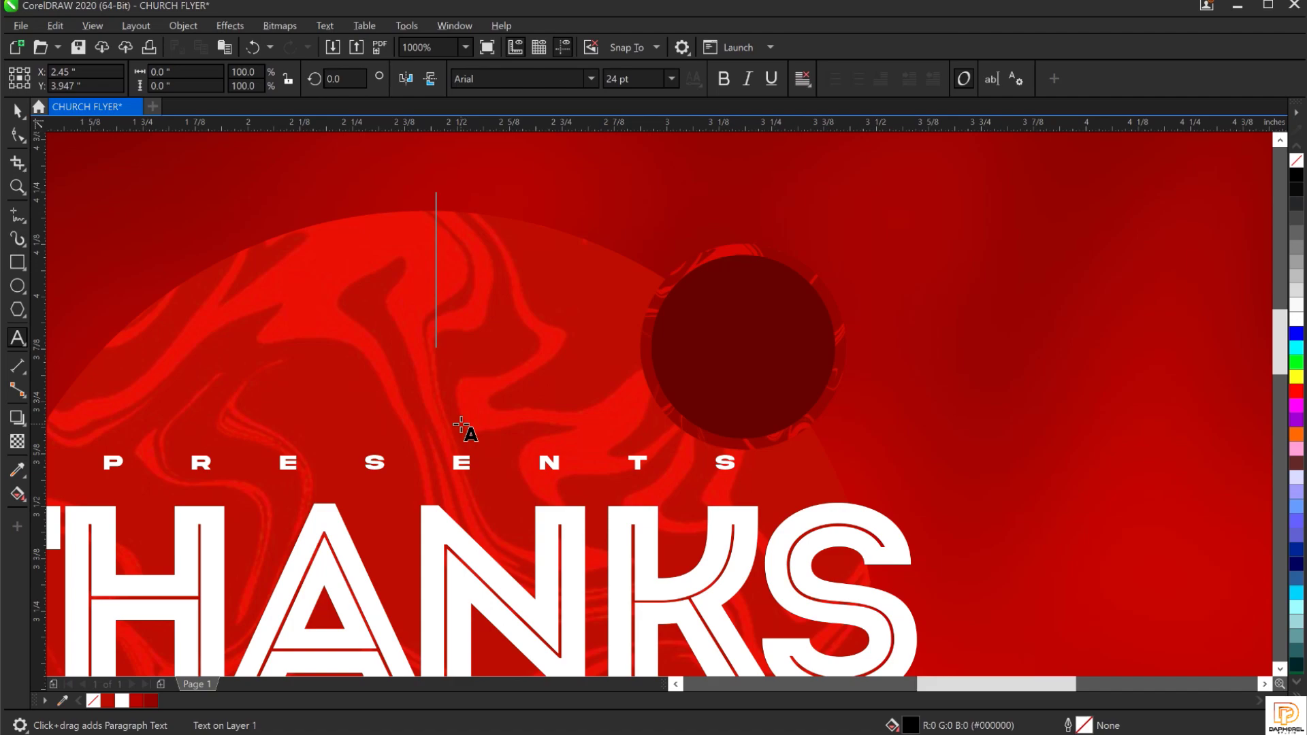
{"action": "type", "text": "8AM "}
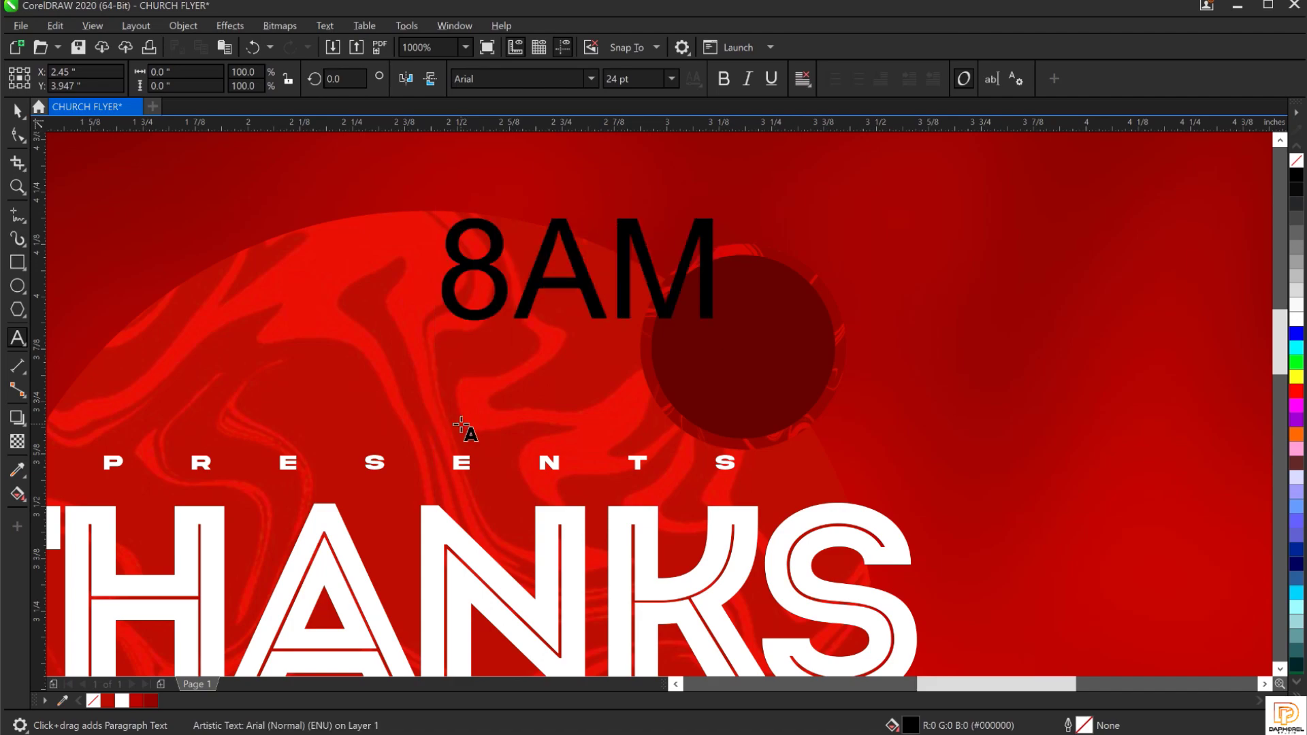
{"action": "type", "text": "11TH"}
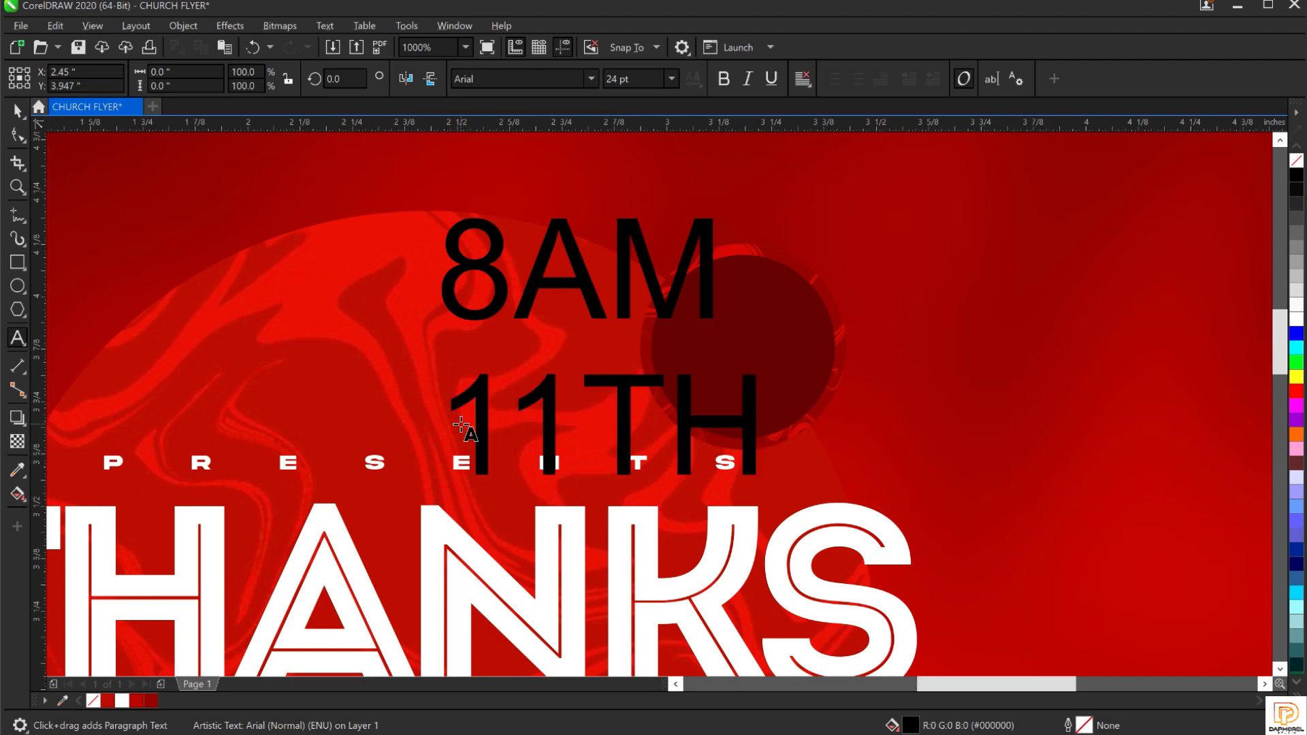
{"action": "type", "text": " DEC"}
{"action": "key", "text": "ctrl+space"}
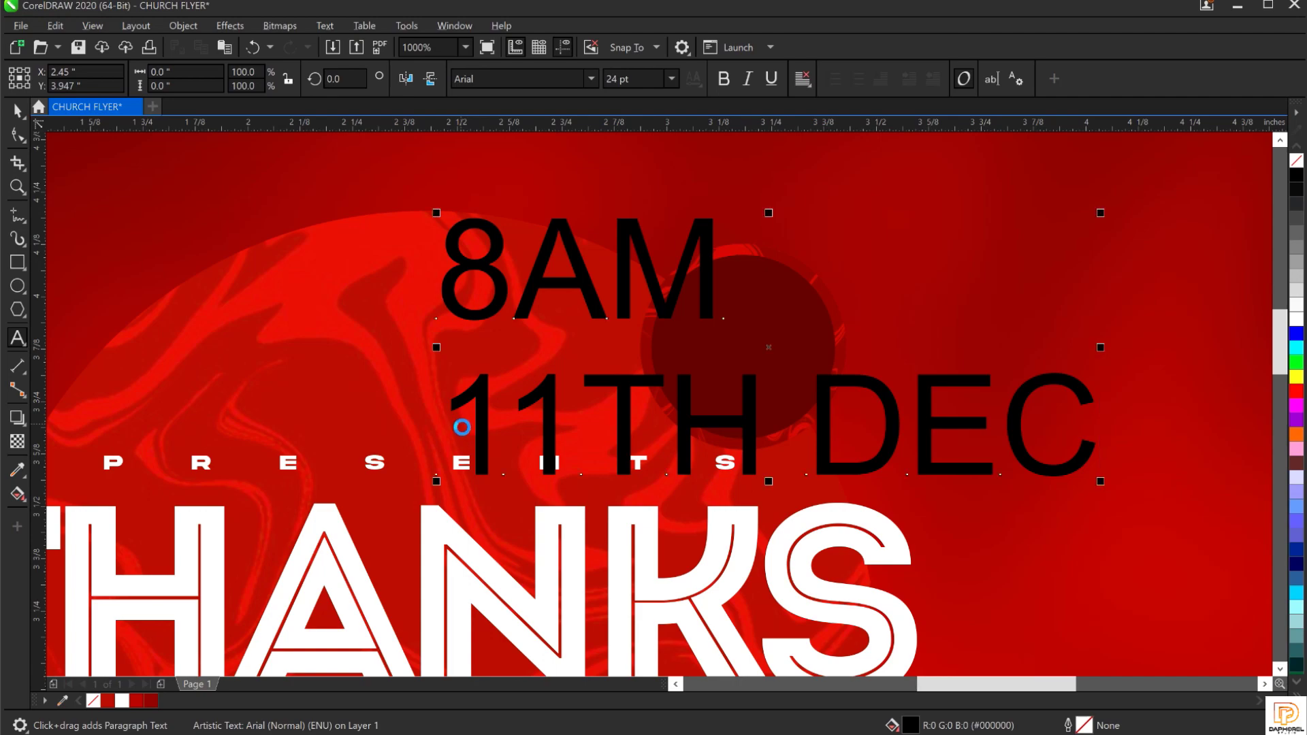
{"action": "left_click", "coordinate": [591, 82]}
{"action": "left_click", "coordinate": [549, 130]}
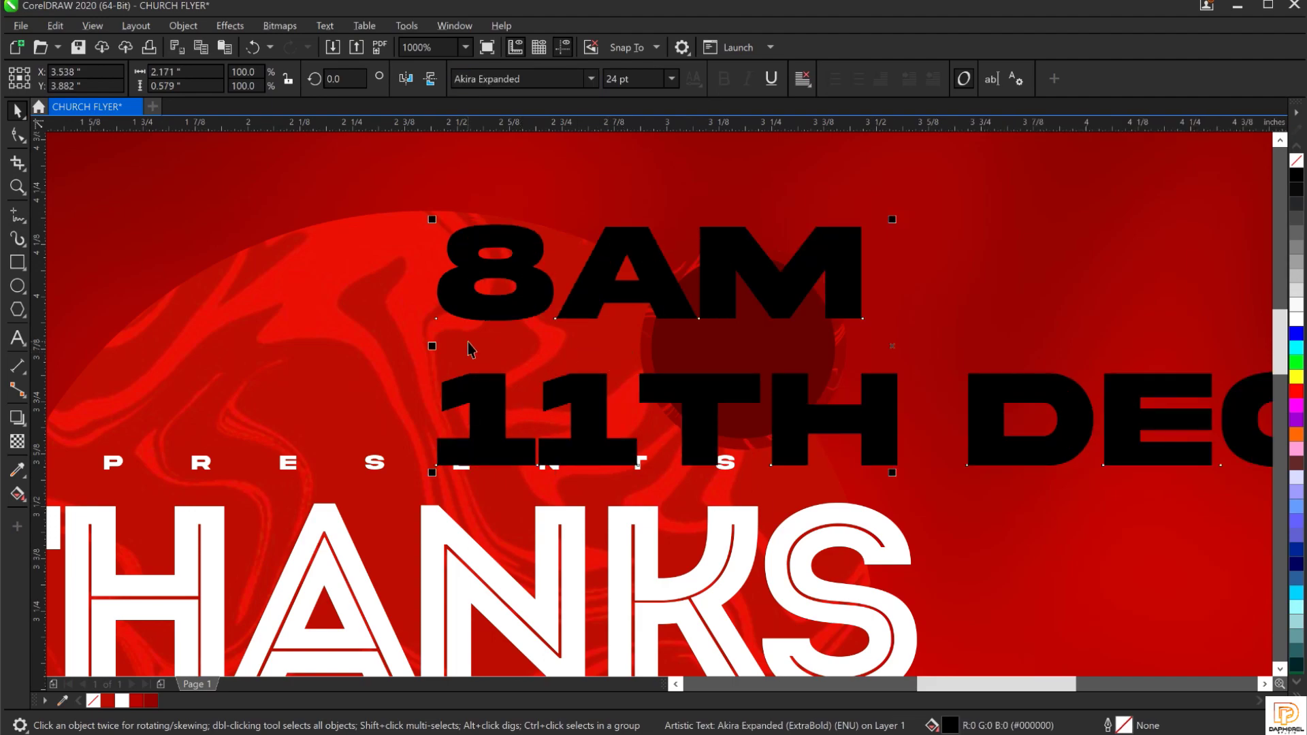
Break the two-line time and date text apart into separate lines.
{"action": "scroll", "coordinate": [468, 344], "scroll_direction": "down", "scroll_amount": 2}
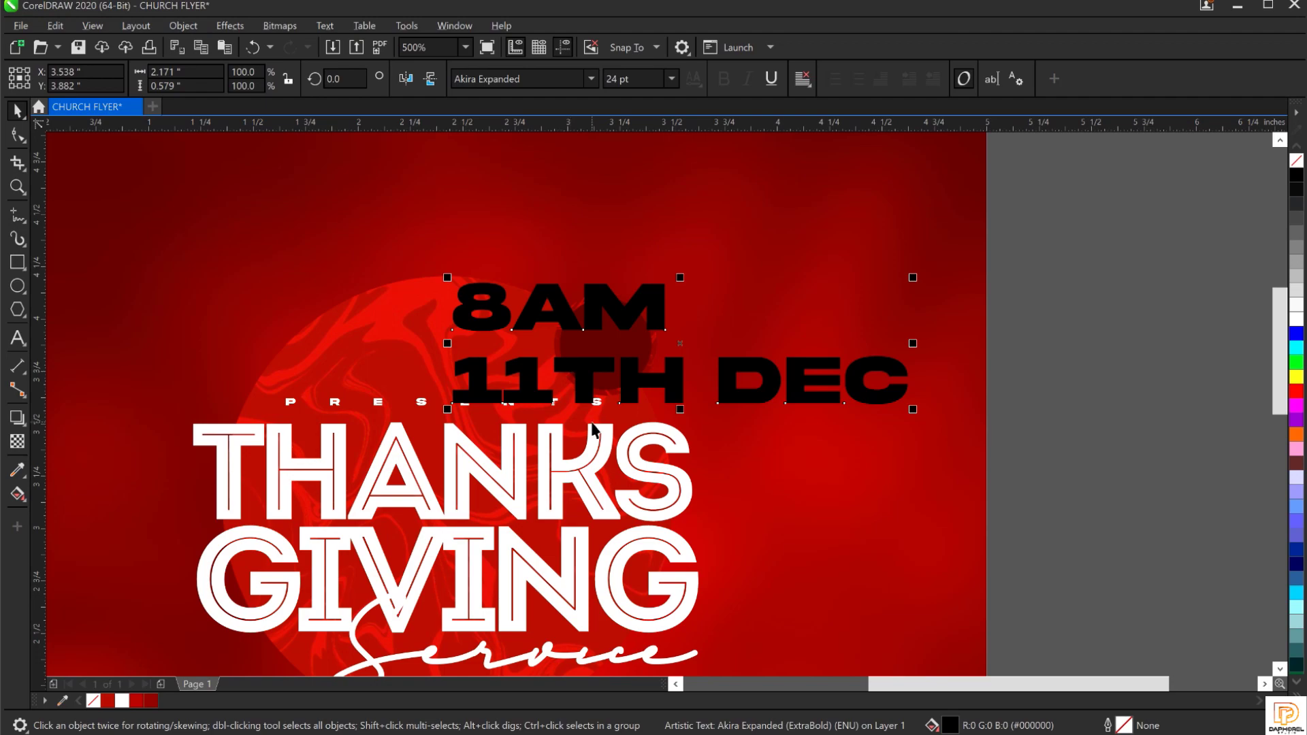
{"action": "left_click", "coordinate": [196, 27]}
{"action": "left_click", "coordinate": [272, 394]}
Tighten the 8AM line's letter spacing, shrink it to about 6.8 pt over the dark badge and fill it white.
{"action": "key", "text": "F10"}
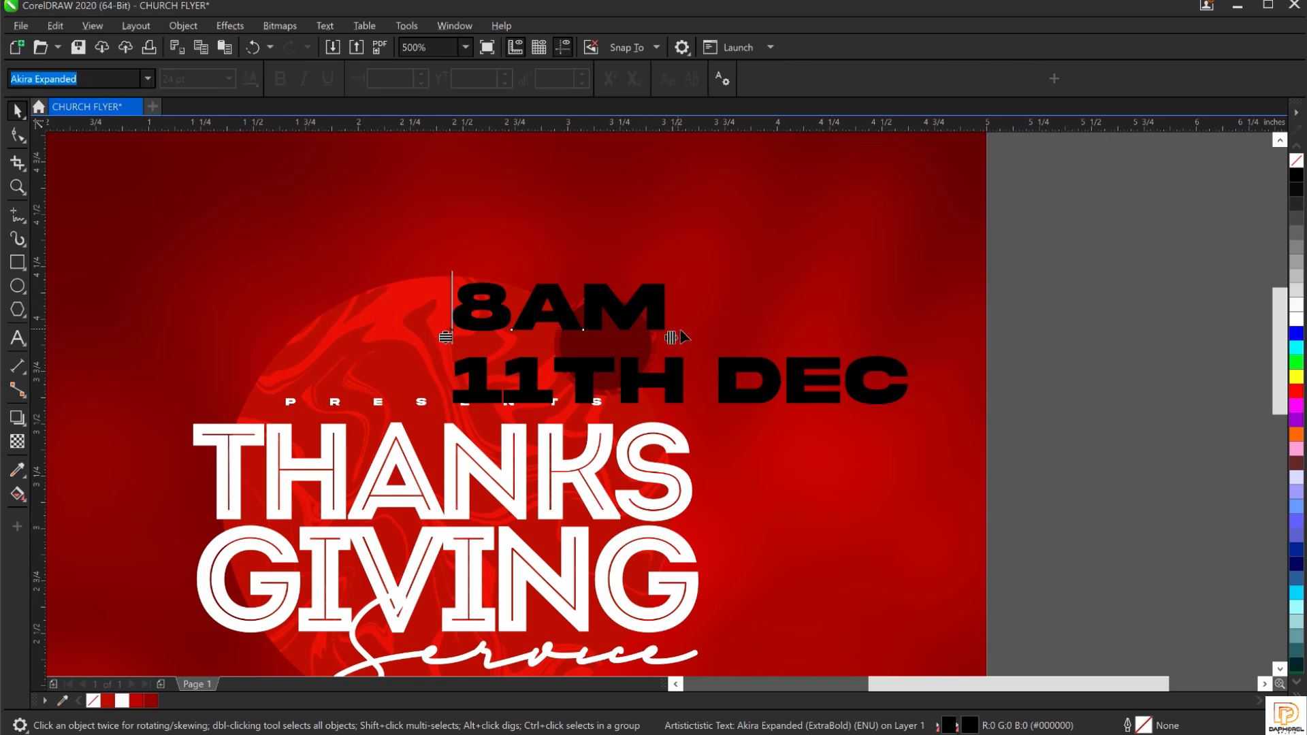
{"action": "left_click_drag", "start_coordinate": [670, 338], "coordinate": [653, 344]}
{"action": "key", "text": "space"}
{"action": "left_click_drag", "start_coordinate": [656, 277], "coordinate": [644, 348]}
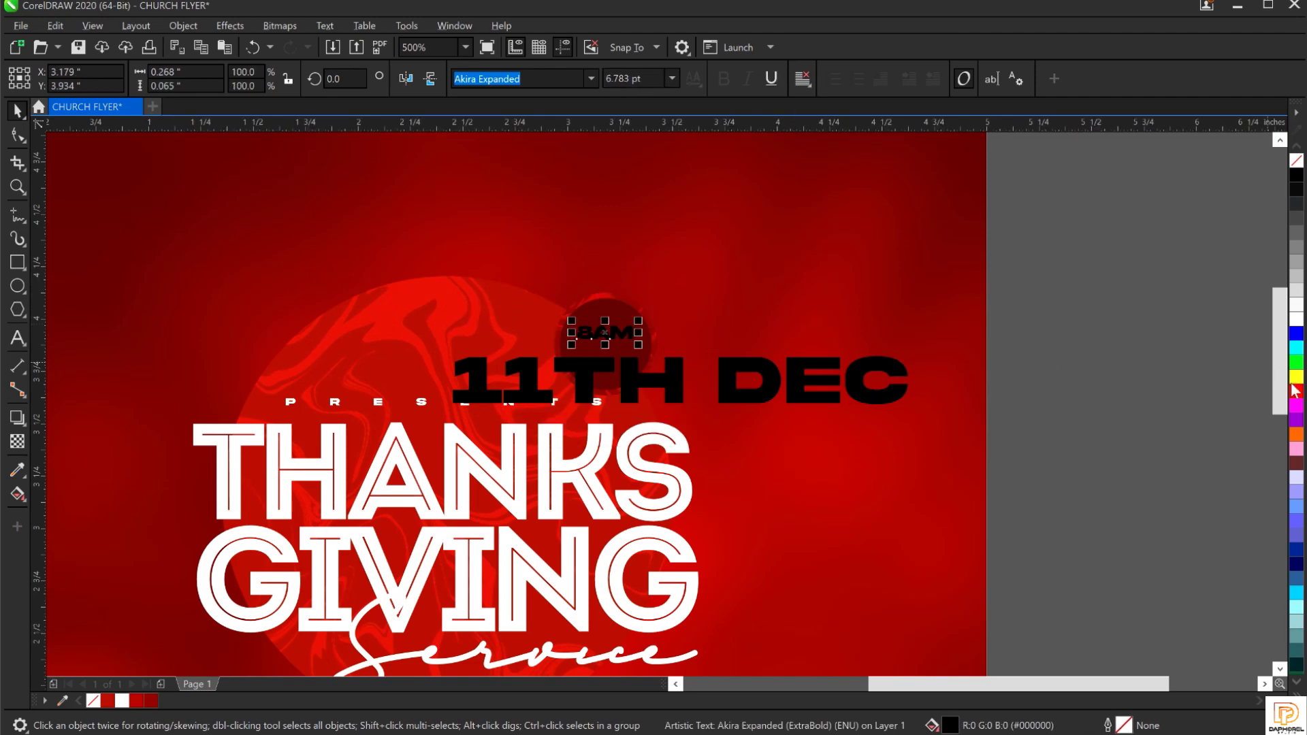
{"action": "left_click", "coordinate": [1297, 315]}
Tighten the 11TH DEC line's letter spacing, shrink it to about 3.6 pt and place it under 8AM in the badge.
{"action": "left_click", "coordinate": [809, 403]}
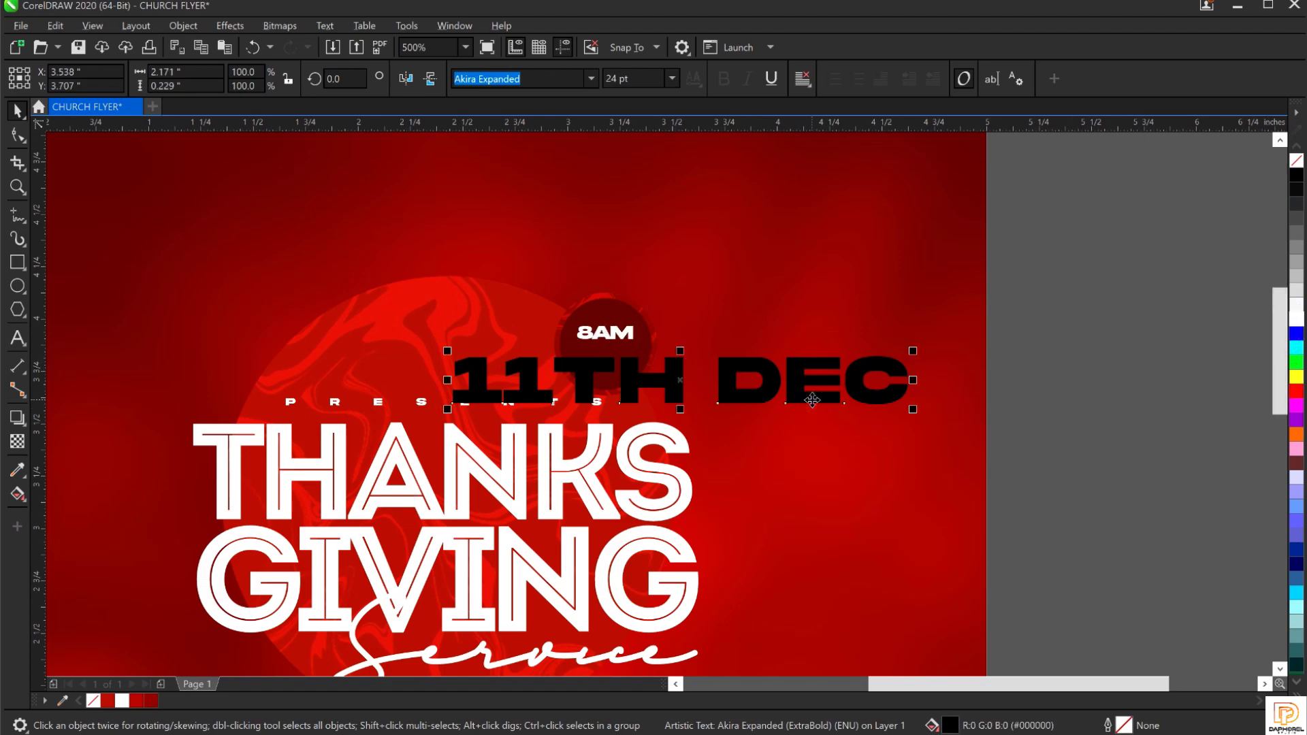
{"action": "key", "text": "F10"}
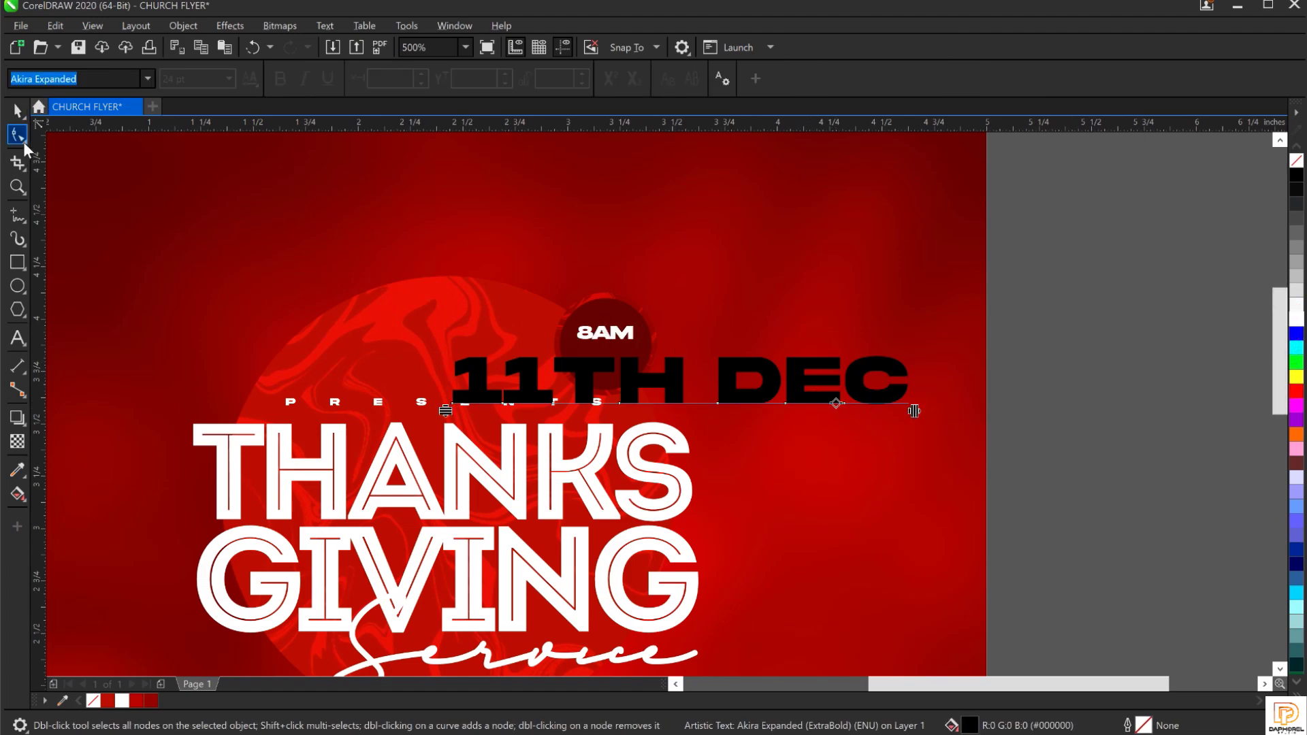
{"action": "left_click_drag", "start_coordinate": [914, 412], "coordinate": [719, 425]}
{"action": "key", "text": "space"}
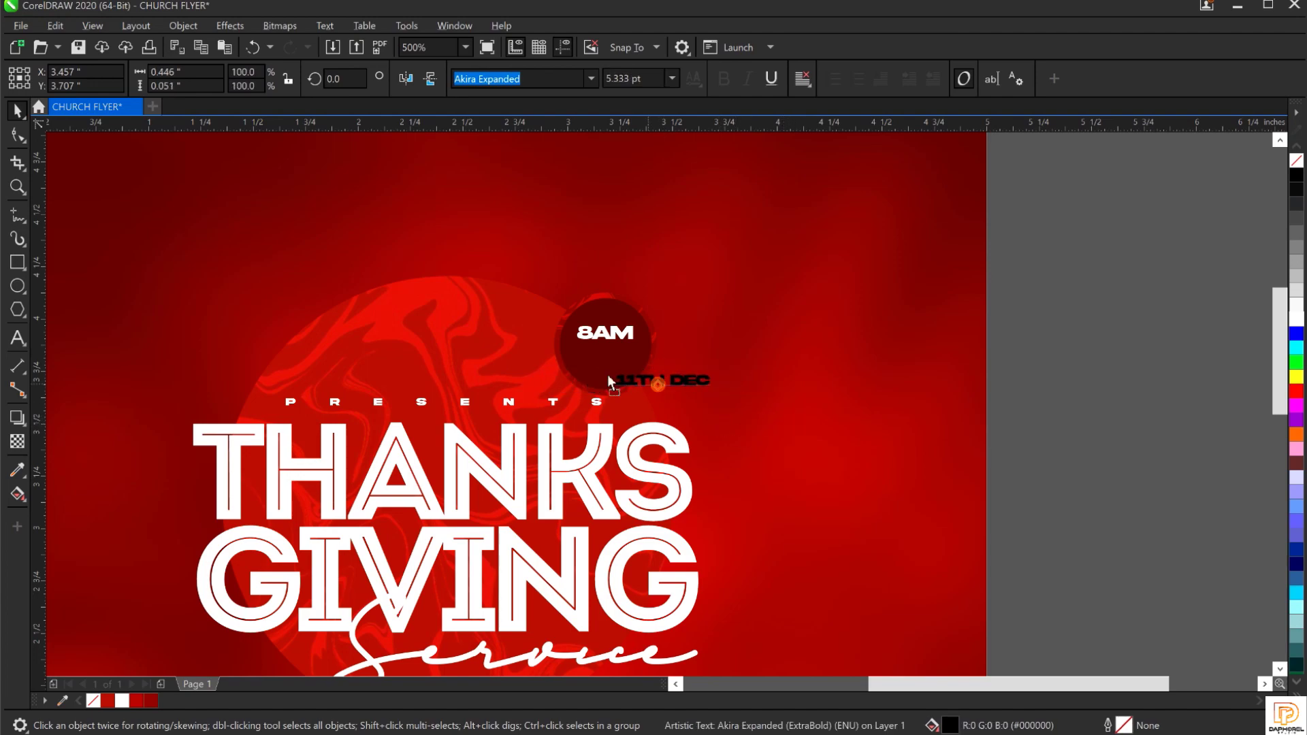
{"action": "left_click_drag", "start_coordinate": [658, 382], "coordinate": [604, 359]}
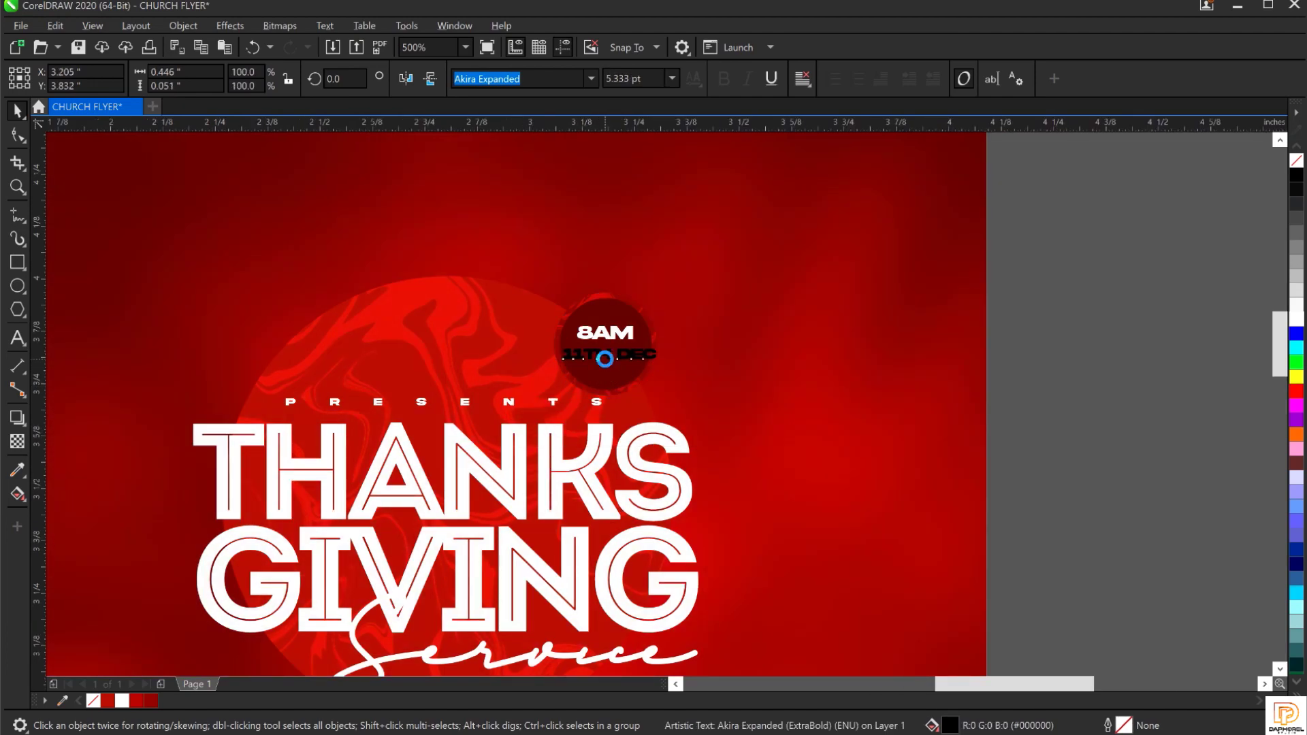
{"action": "scroll", "coordinate": [605, 359], "scroll_direction": "up", "scroll_amount": 1}
{"action": "left_click_drag", "start_coordinate": [718, 368], "coordinate": [622, 343]}
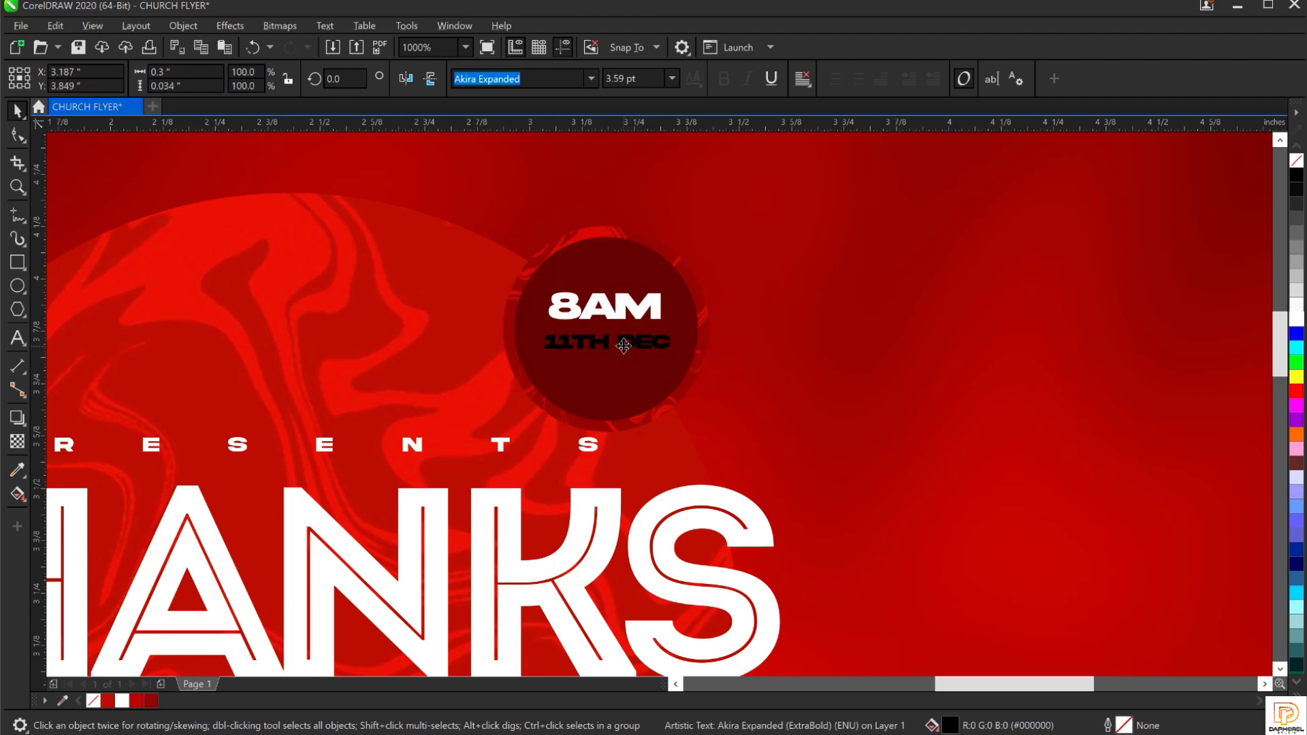
Nudge the 8AM line down so it sits just above the 11TH DEC line.
{"action": "left_click", "coordinate": [630, 312]}
{"action": "key", "text": "Down"}
{"action": "key", "text": "Down"}
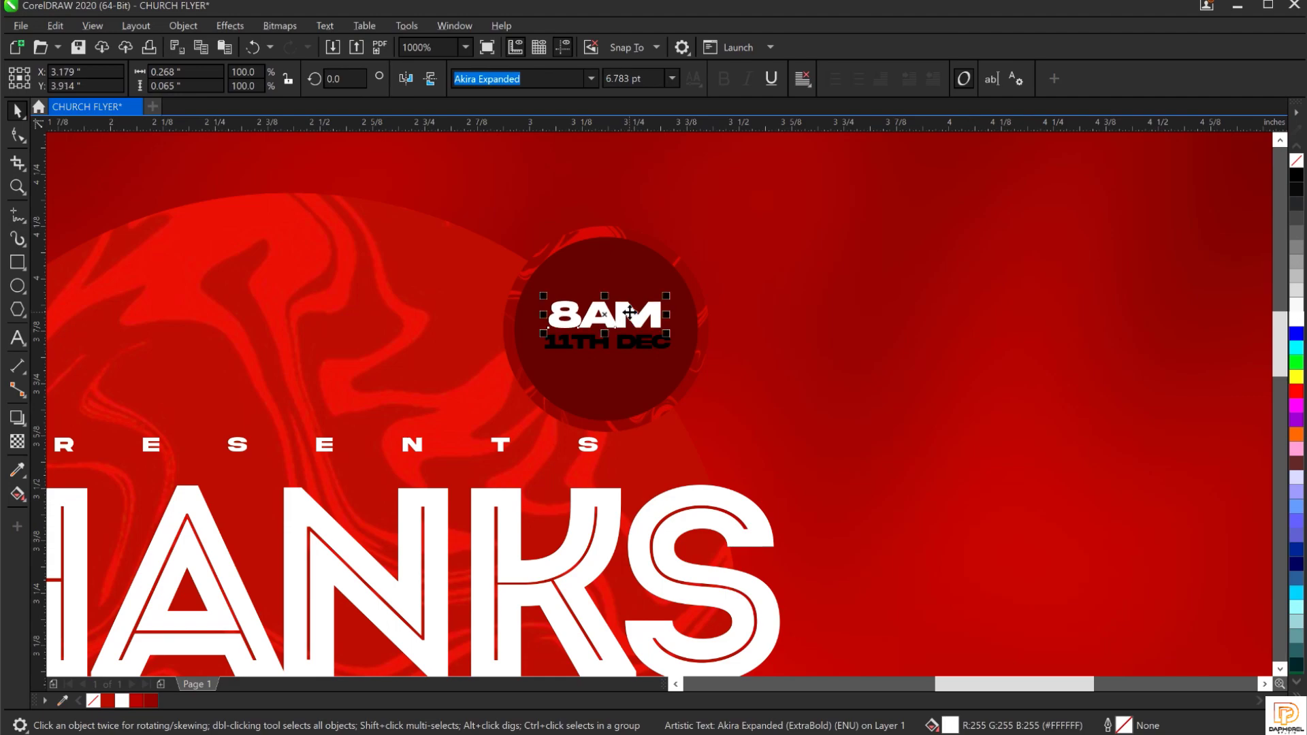
{"action": "key", "text": "Up"}
{"action": "key", "text": "Down"}
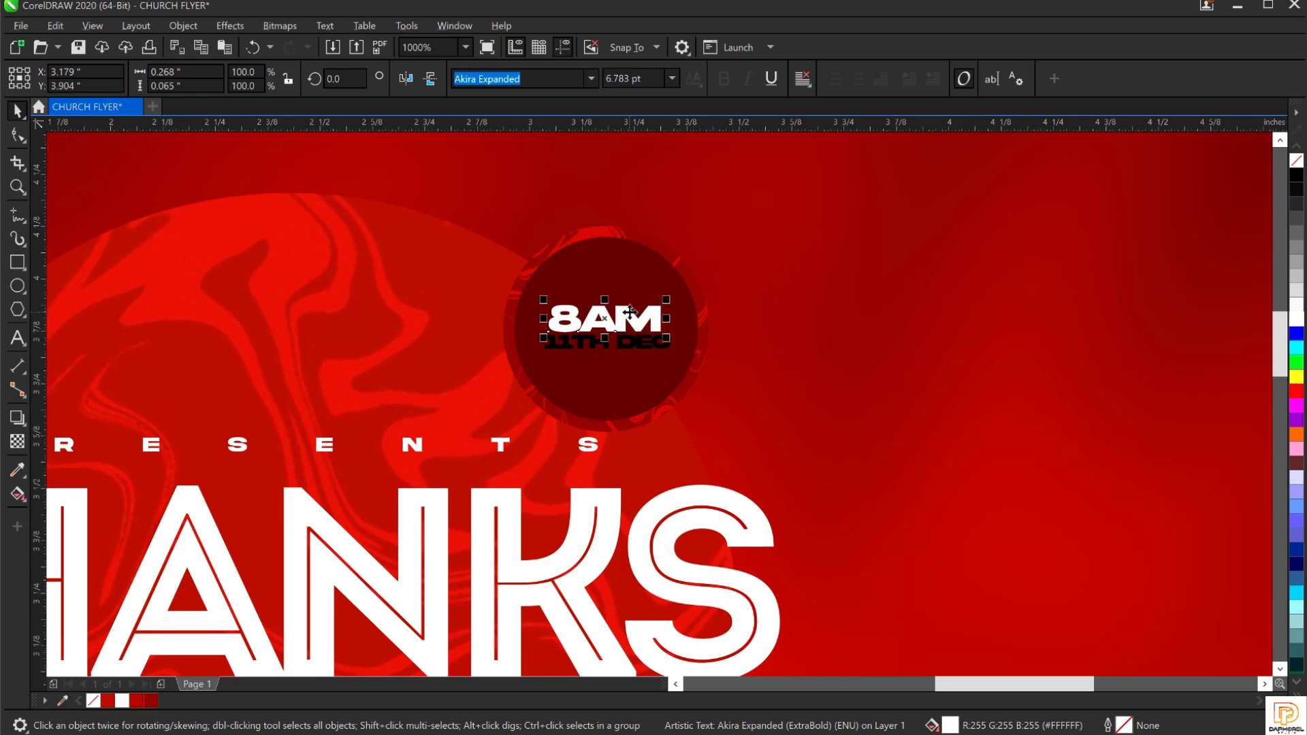
{"action": "key", "text": "Up"}
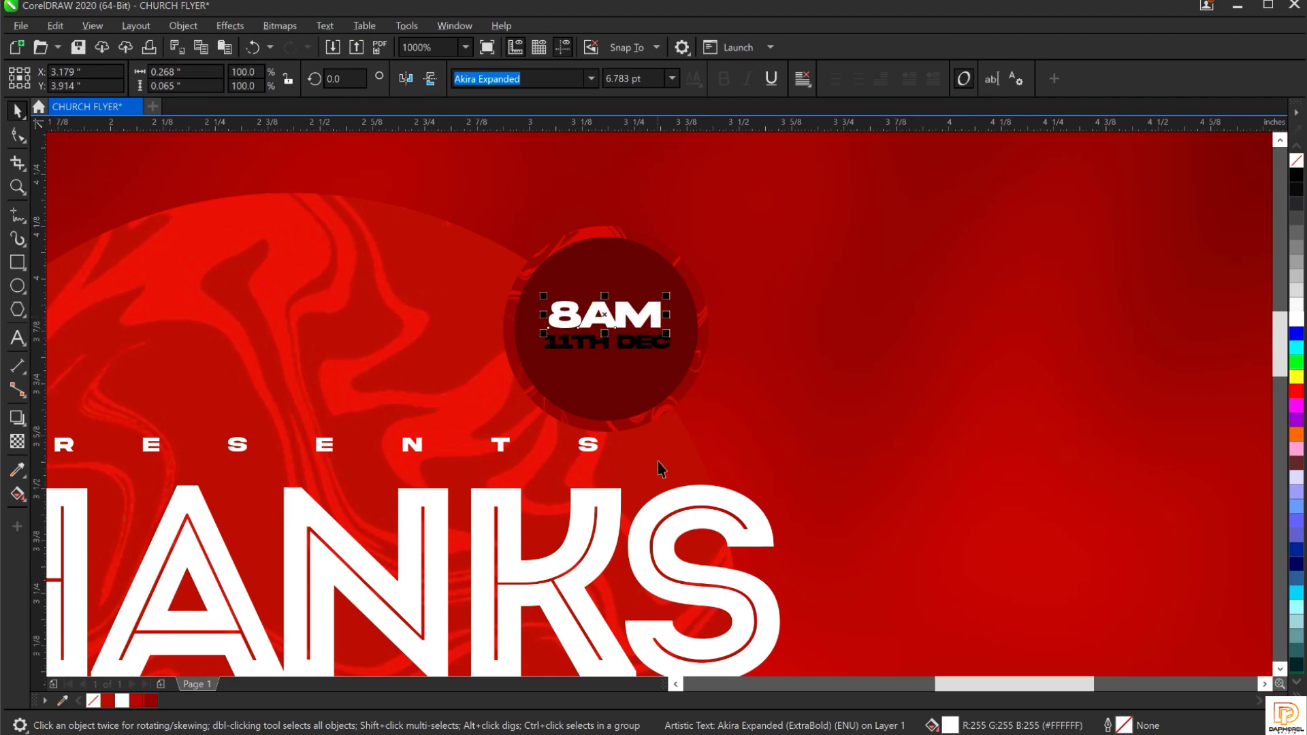
Fill the 11TH DEC line white and shrink it slightly so its left edge lines up with 8AM.
{"action": "left_click", "coordinate": [646, 355]}
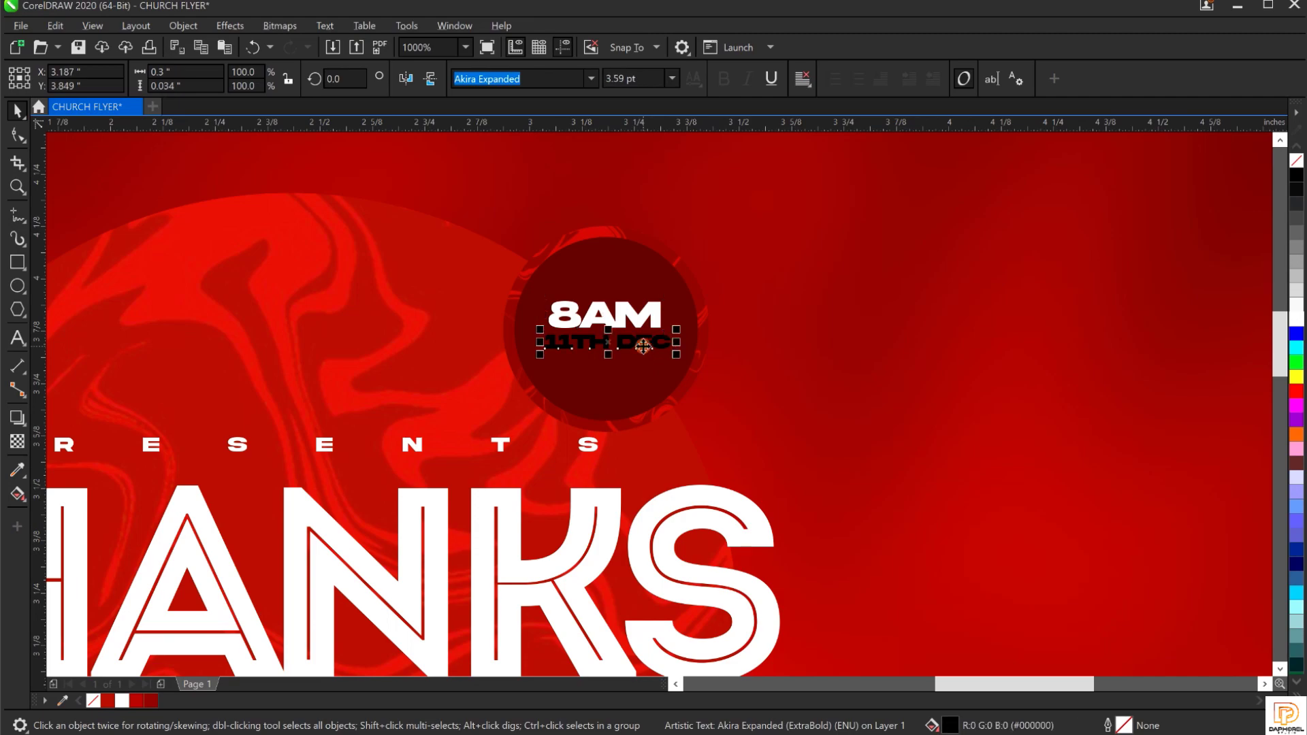
{"action": "left_click", "coordinate": [1297, 317]}
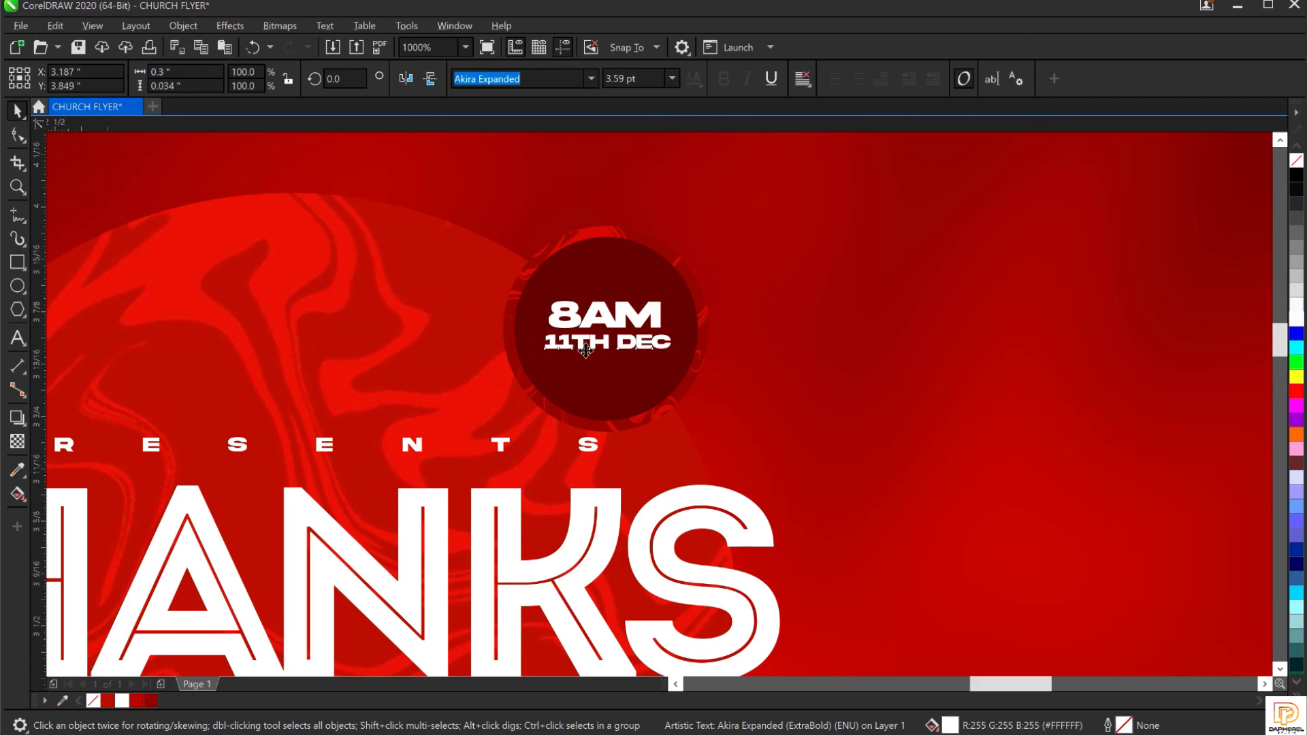
{"action": "scroll", "coordinate": [582, 348], "scroll_direction": "up", "scroll_amount": 2}
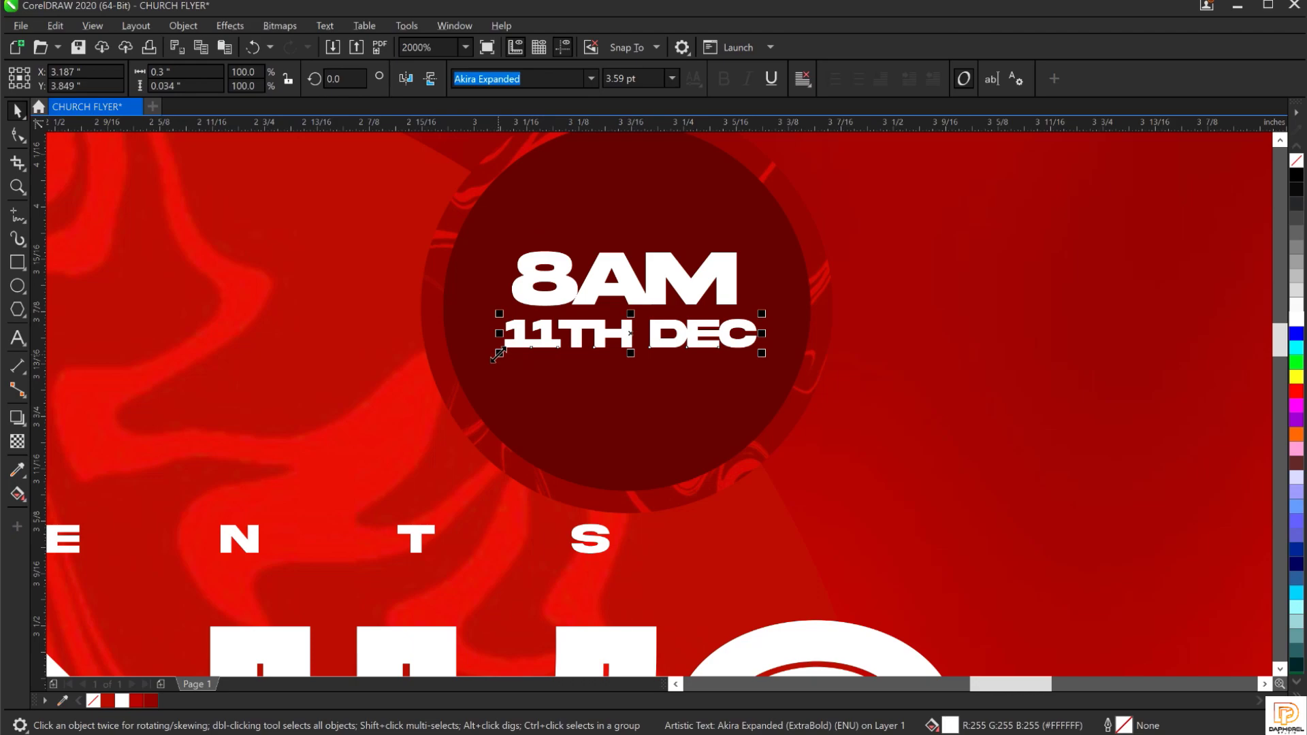
{"action": "mouse_move", "coordinate": [498, 355]}
{"action": "left_mouse_down"}
{"action": "mouse_move", "coordinate": [543, 361]}
{"action": "mouse_move", "coordinate": [510, 353]}
{"action": "left_mouse_up"}
Move the 8AM and 11TH DEC lines together to the middle of the dark badge and deselect them.
{"action": "left_click", "coordinate": [662, 295], "text": "shift"}
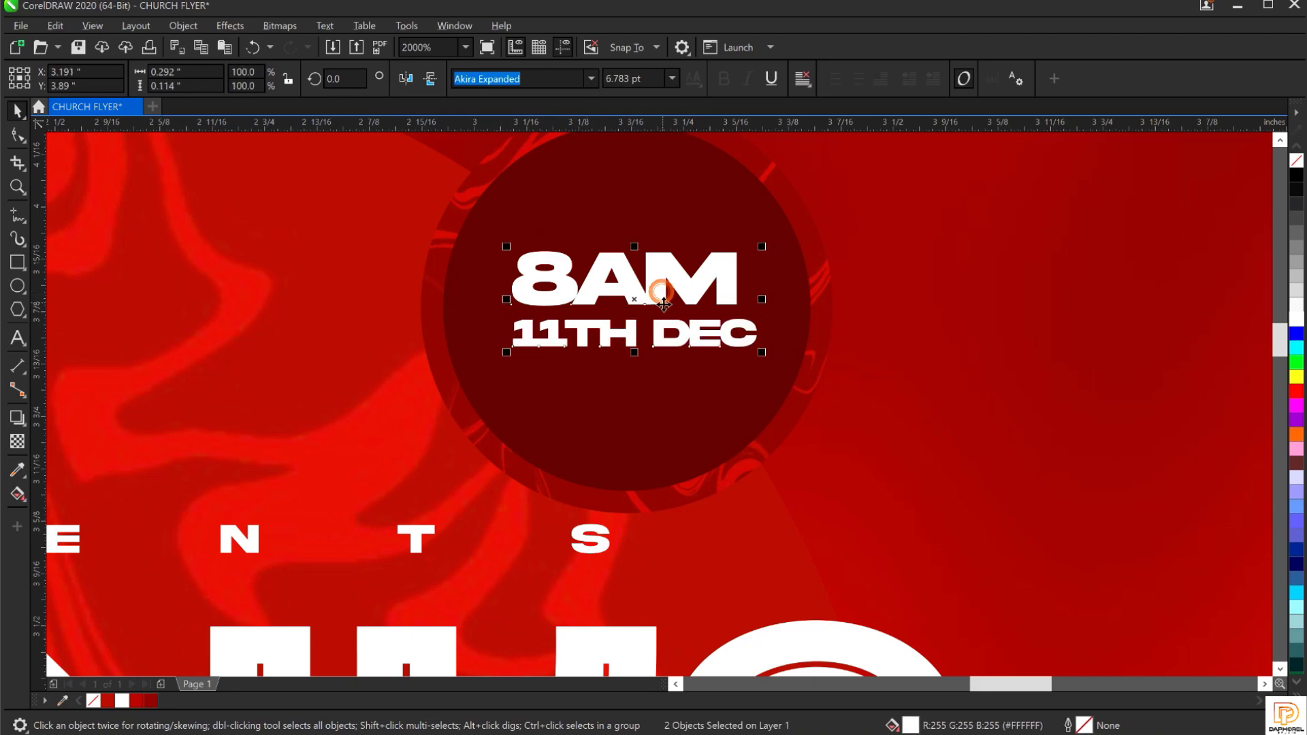
{"action": "left_click_drag", "start_coordinate": [657, 302], "coordinate": [643, 311]}
{"action": "scroll", "coordinate": [646, 312], "scroll_direction": "down", "scroll_amount": 2}
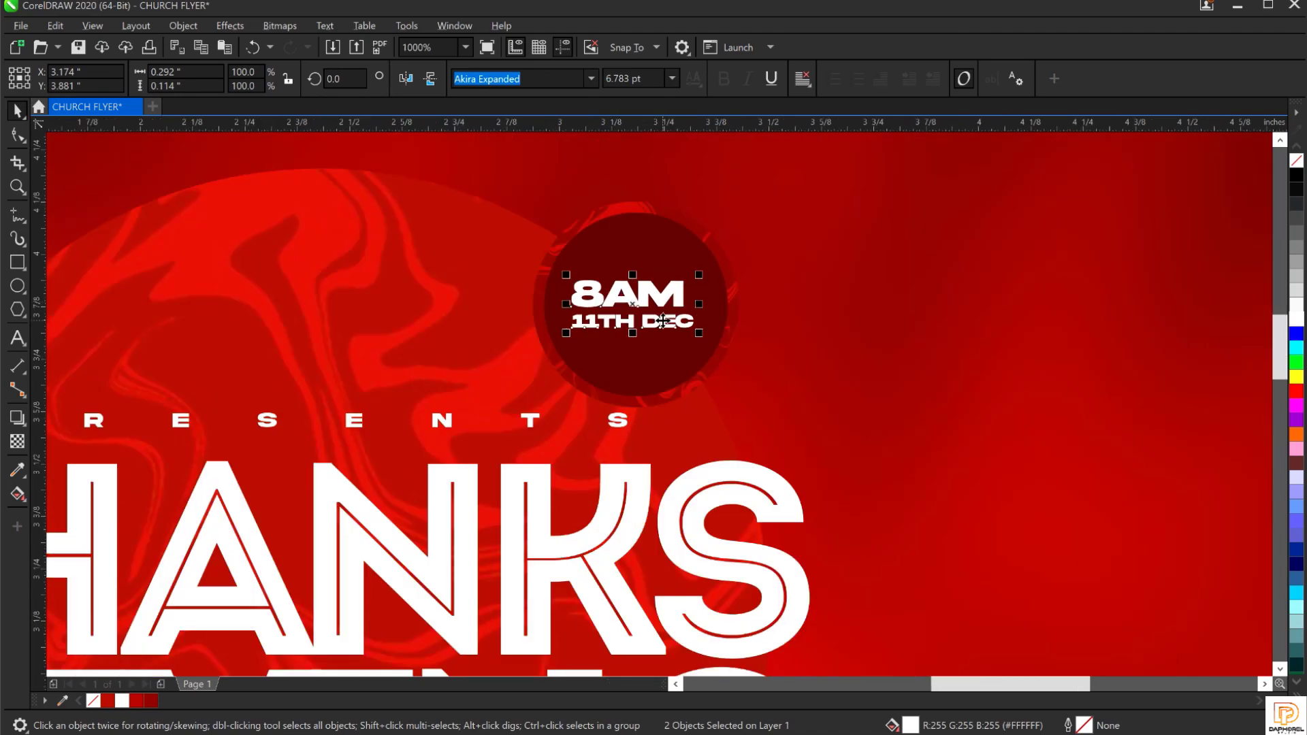
{"action": "key", "text": "Right"}
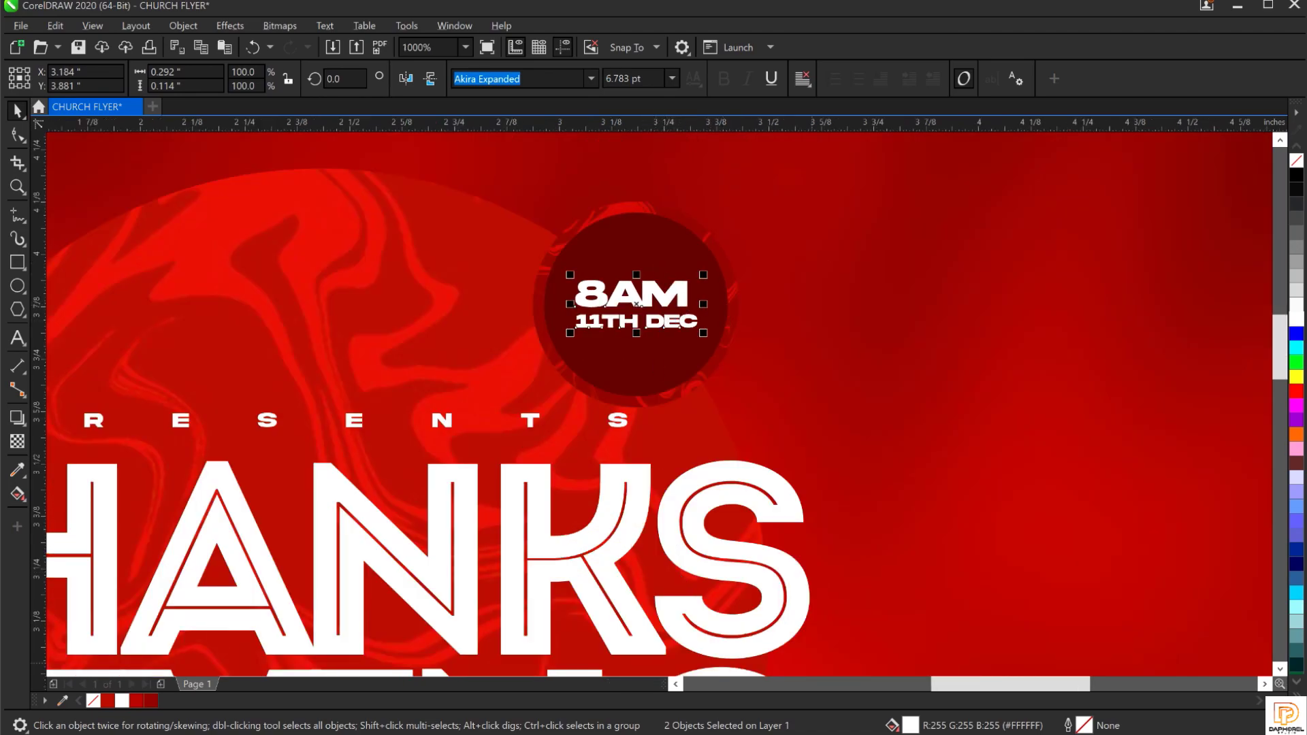
{"action": "left_click", "coordinate": [630, 283]}
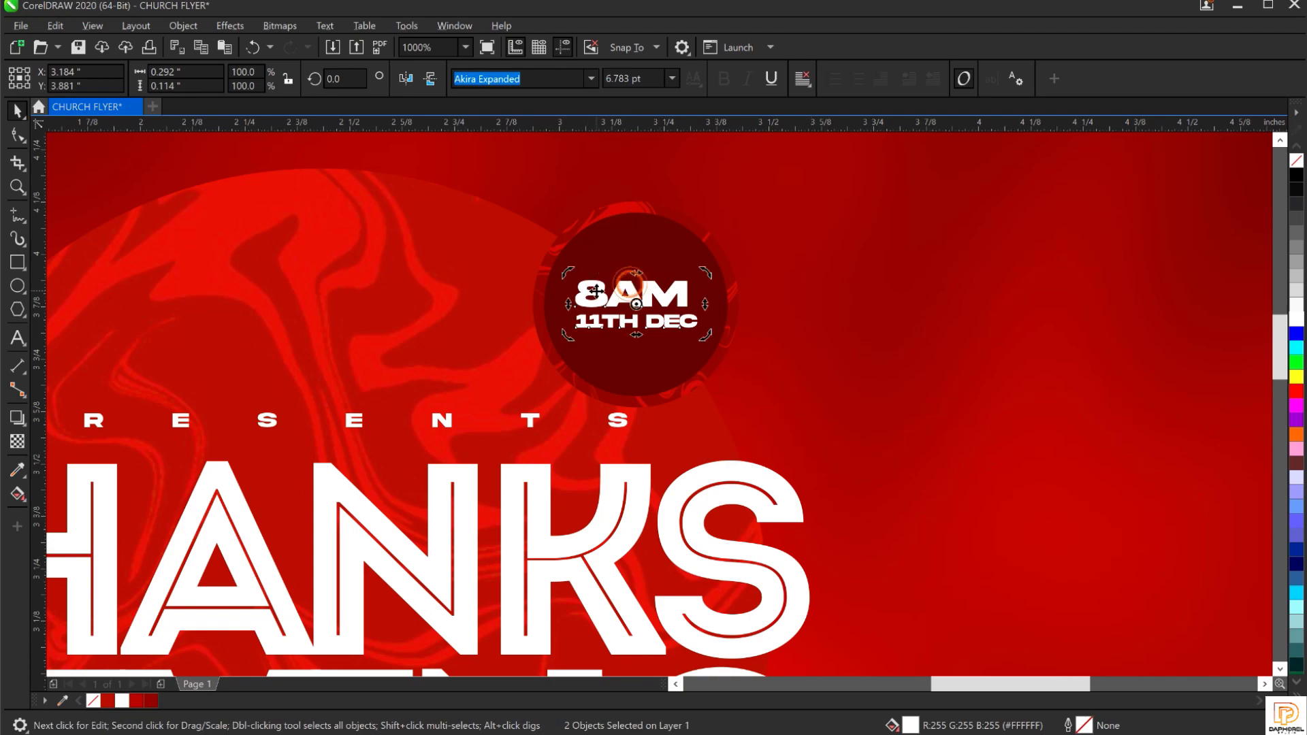
{"action": "scroll", "coordinate": [614, 298], "scroll_direction": "down", "scroll_amount": 1}
{"action": "left_click", "coordinate": [1092, 274]}
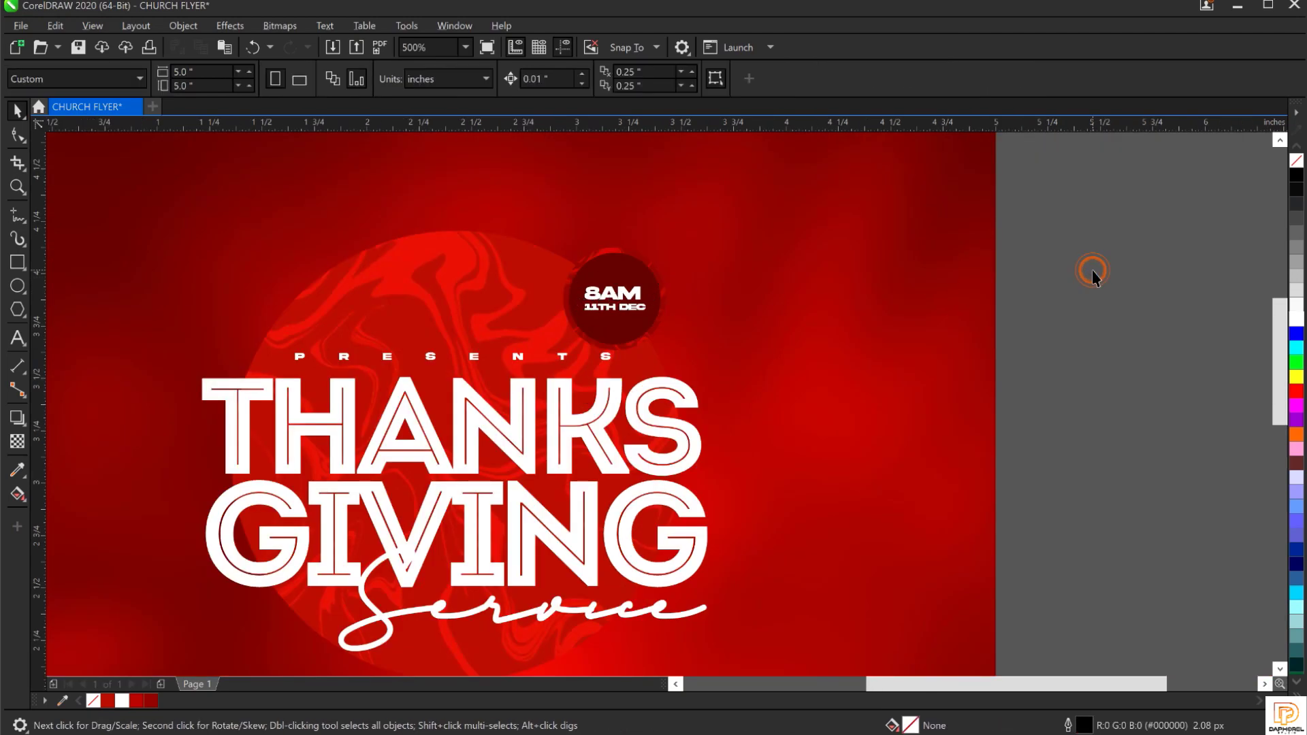
{"action": "key", "text": "shift+F4"}
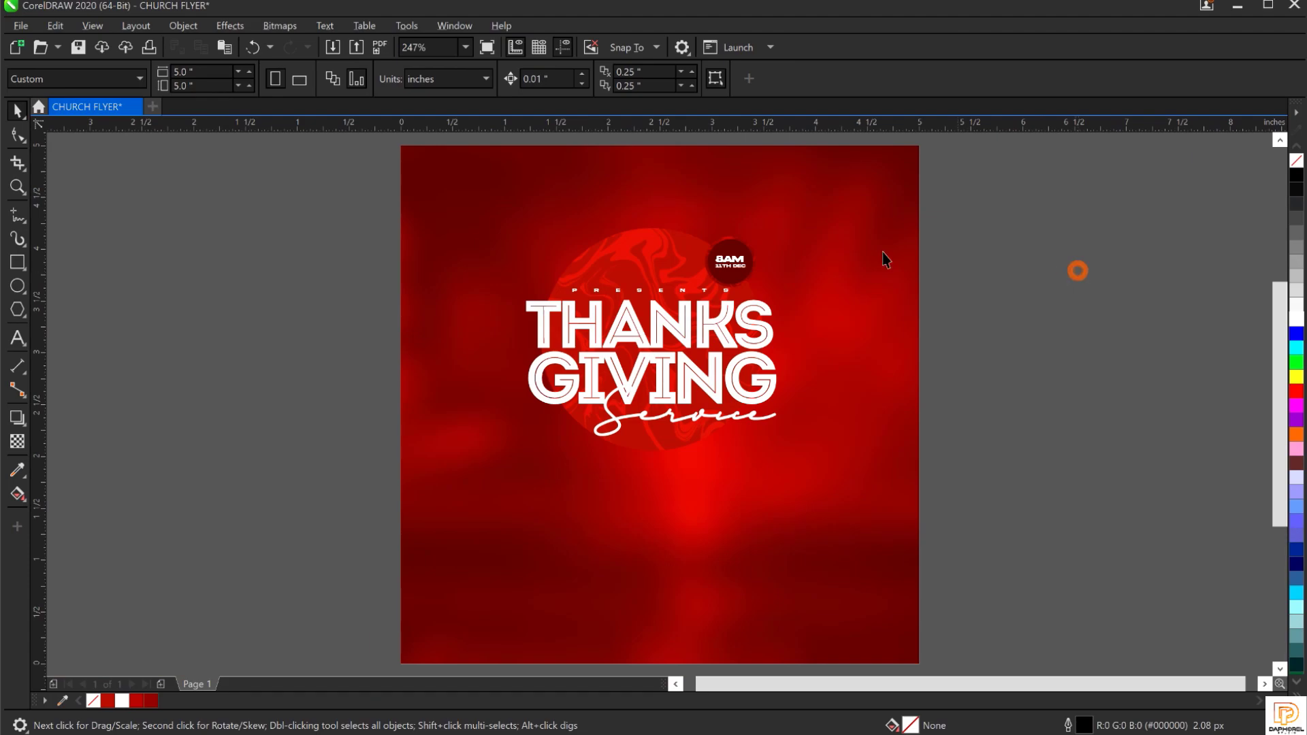
{"action": "left_click", "coordinate": [544, 242]}
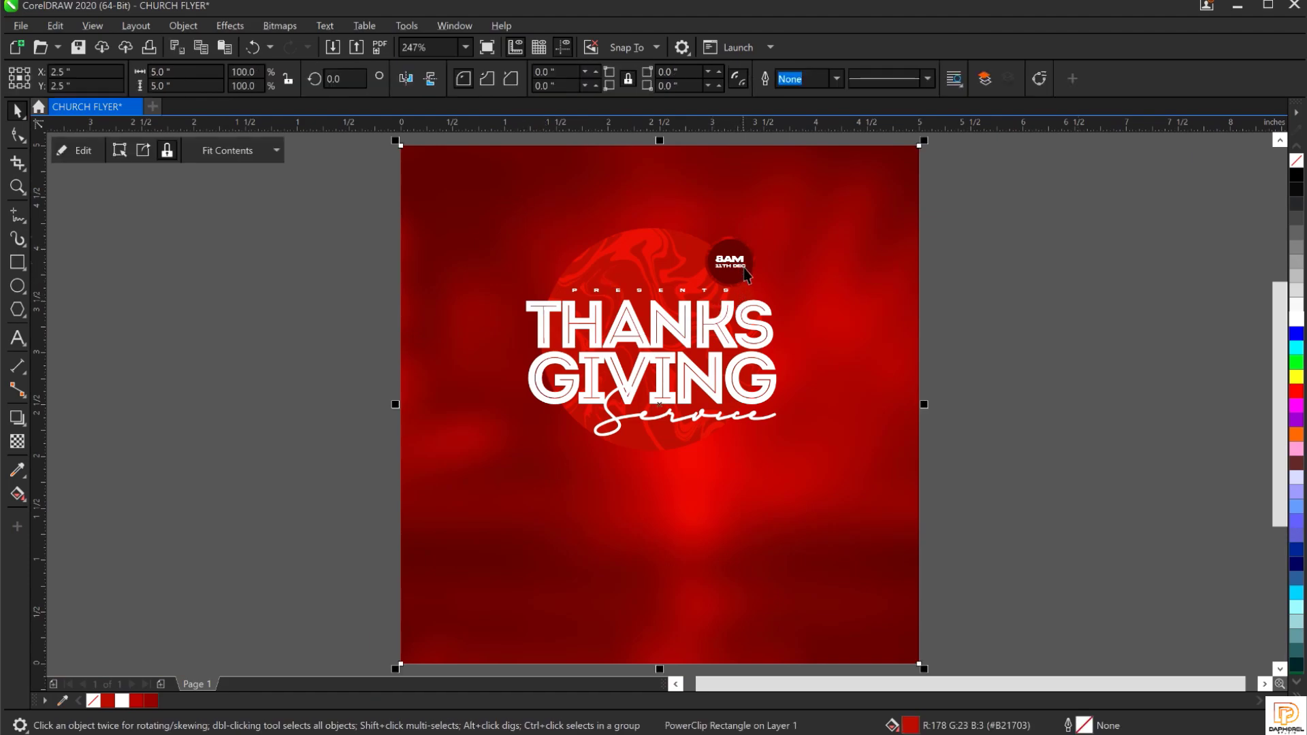
{"action": "left_click", "coordinate": [974, 276]}
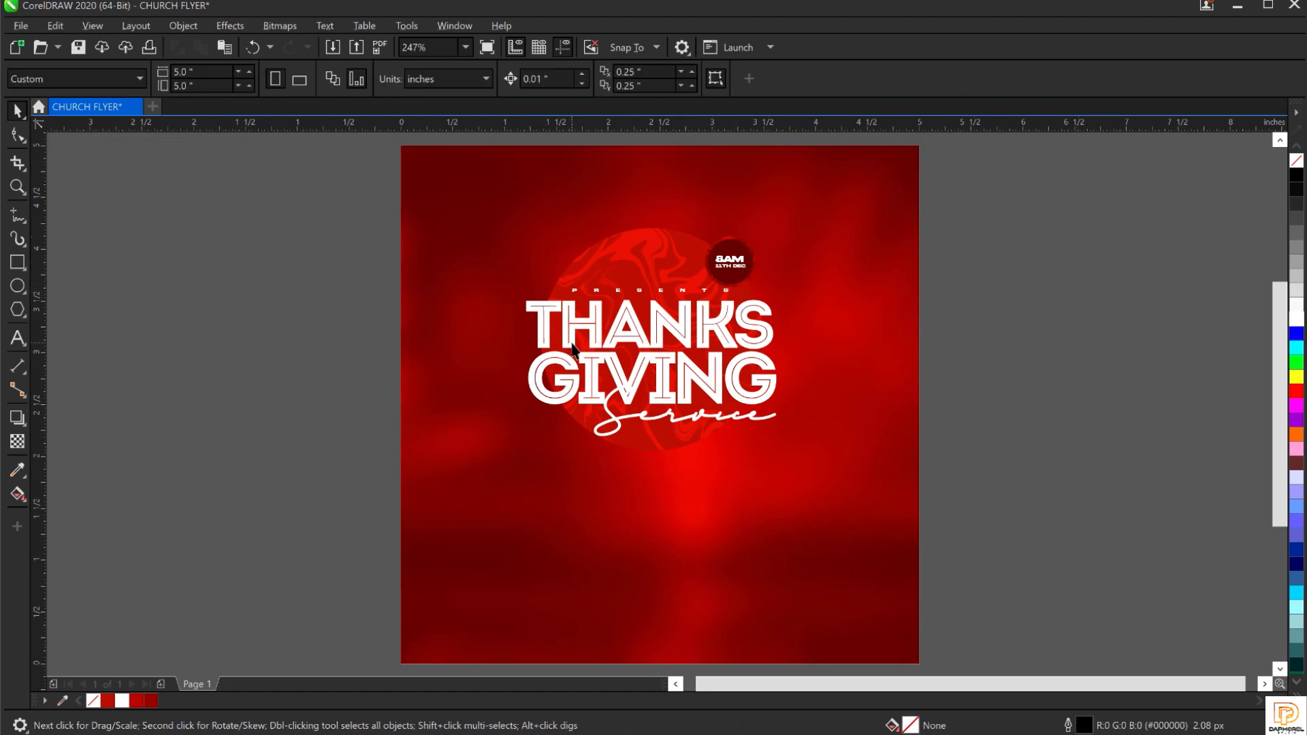
{"action": "left_click", "coordinate": [613, 541]}
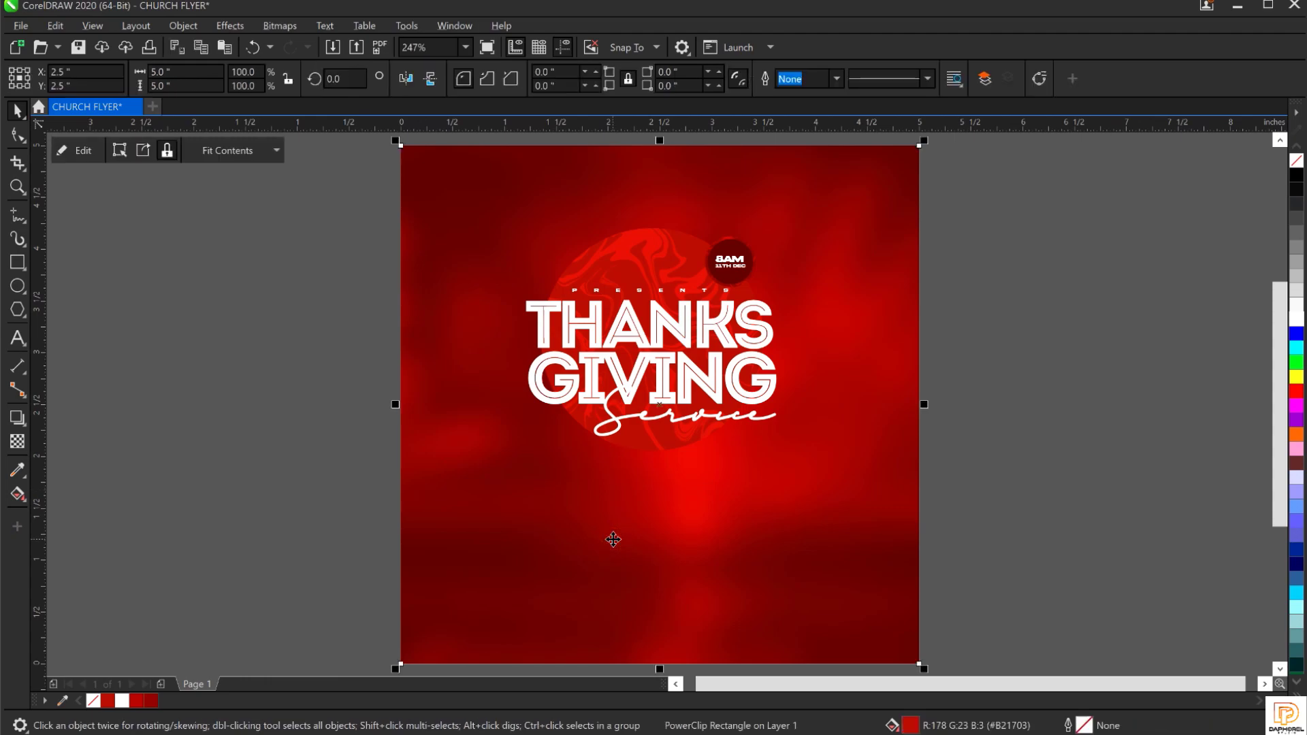
{"action": "left_click", "coordinate": [555, 521]}
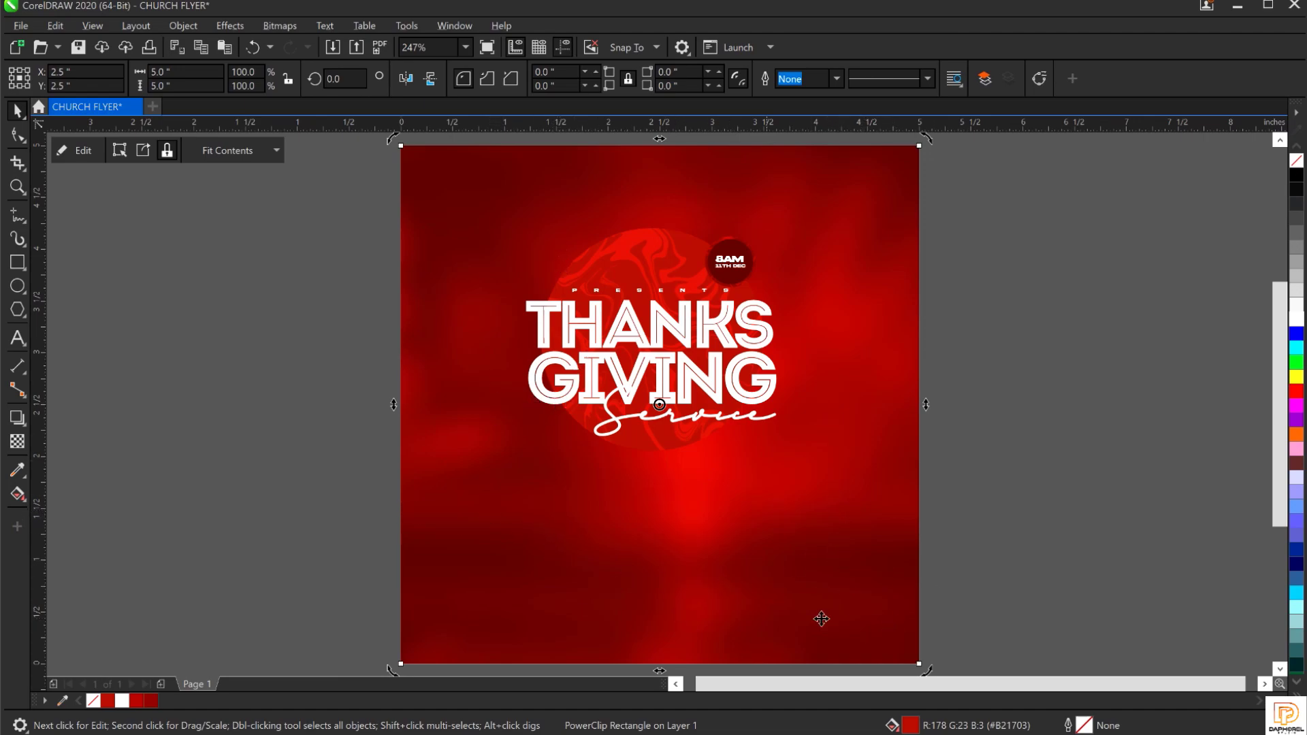
{"action": "left_click", "coordinate": [857, 192]}
{"action": "left_click_drag", "start_coordinate": [783, 196], "coordinate": [852, 197]}
{"action": "key", "text": "ctrl+z"}
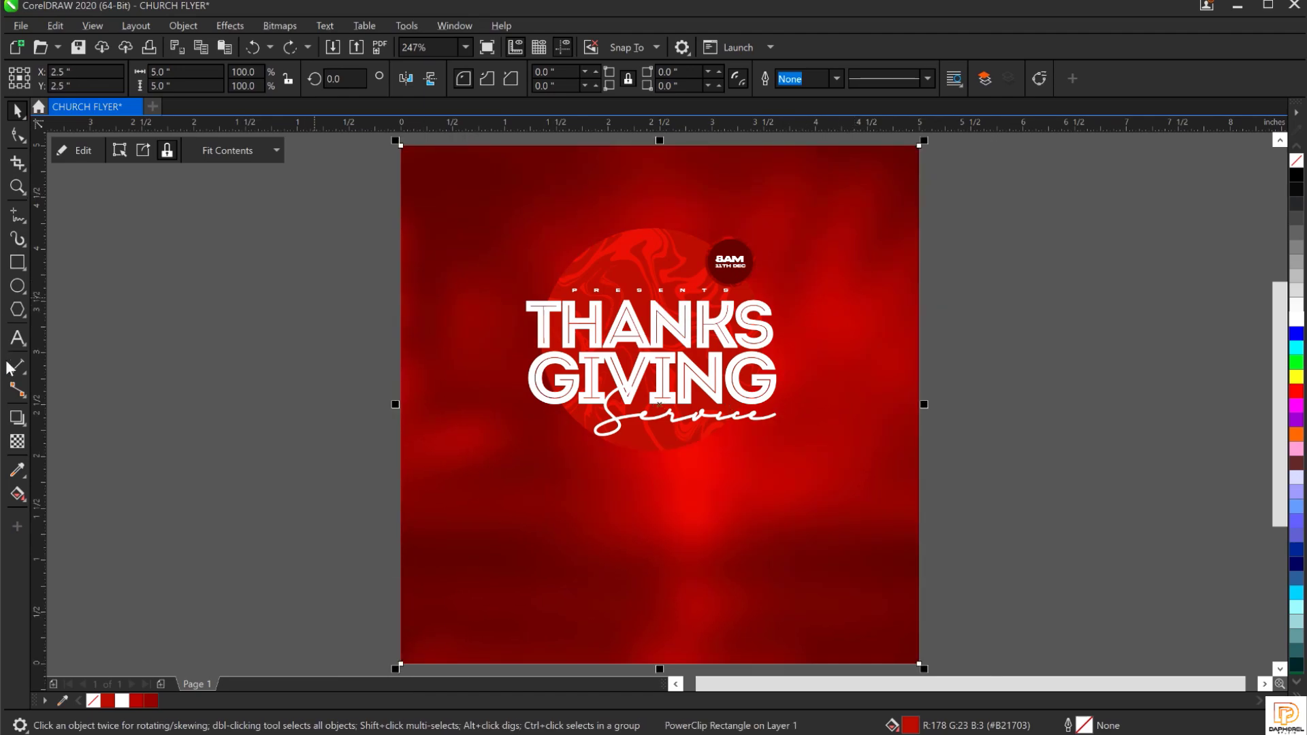
Draw a rectangle across the full page width along the flyer's bottom edge, 5 inches wide and about 1.15 inches high.
{"action": "left_click", "coordinate": [17, 262]}
{"action": "left_click_drag", "start_coordinate": [401, 544], "coordinate": [919, 663]}
{"action": "scroll", "coordinate": [702, 662], "scroll_direction": "up", "scroll_amount": 2}
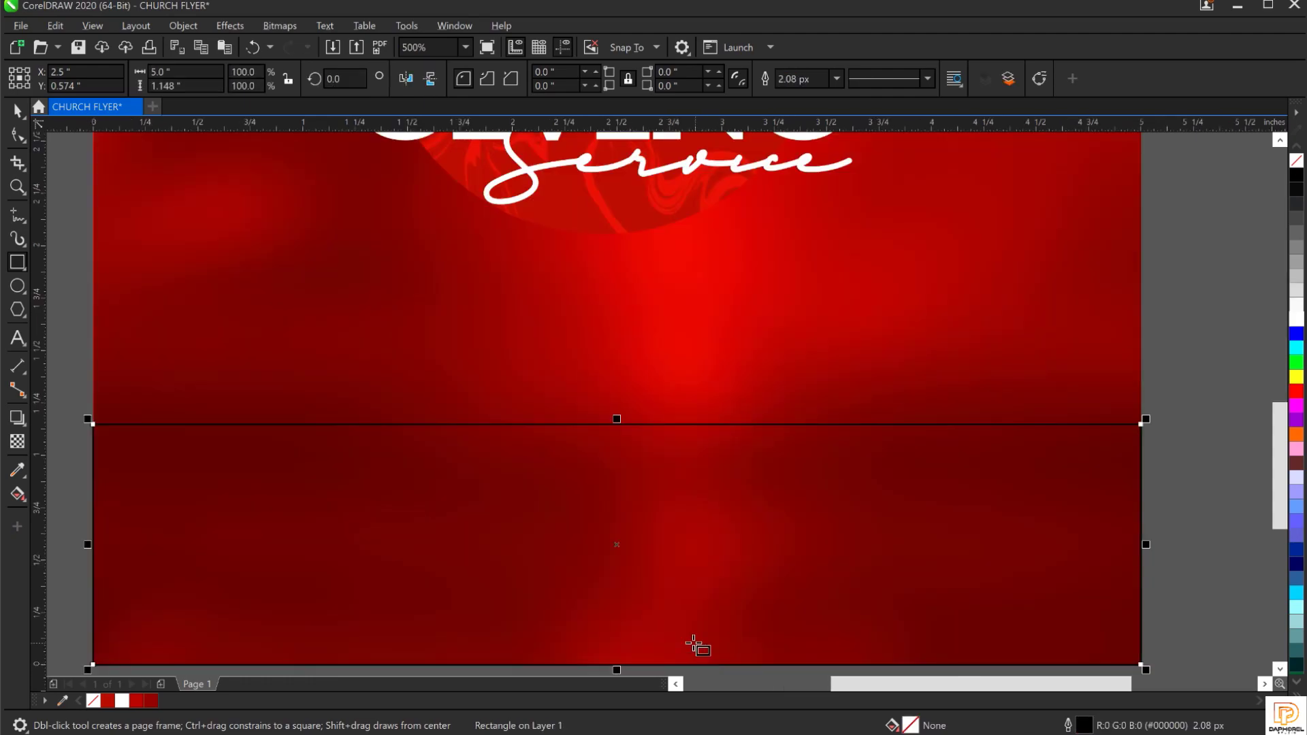
{"action": "scroll", "coordinate": [555, 446], "scroll_direction": "down", "scroll_amount": 2}
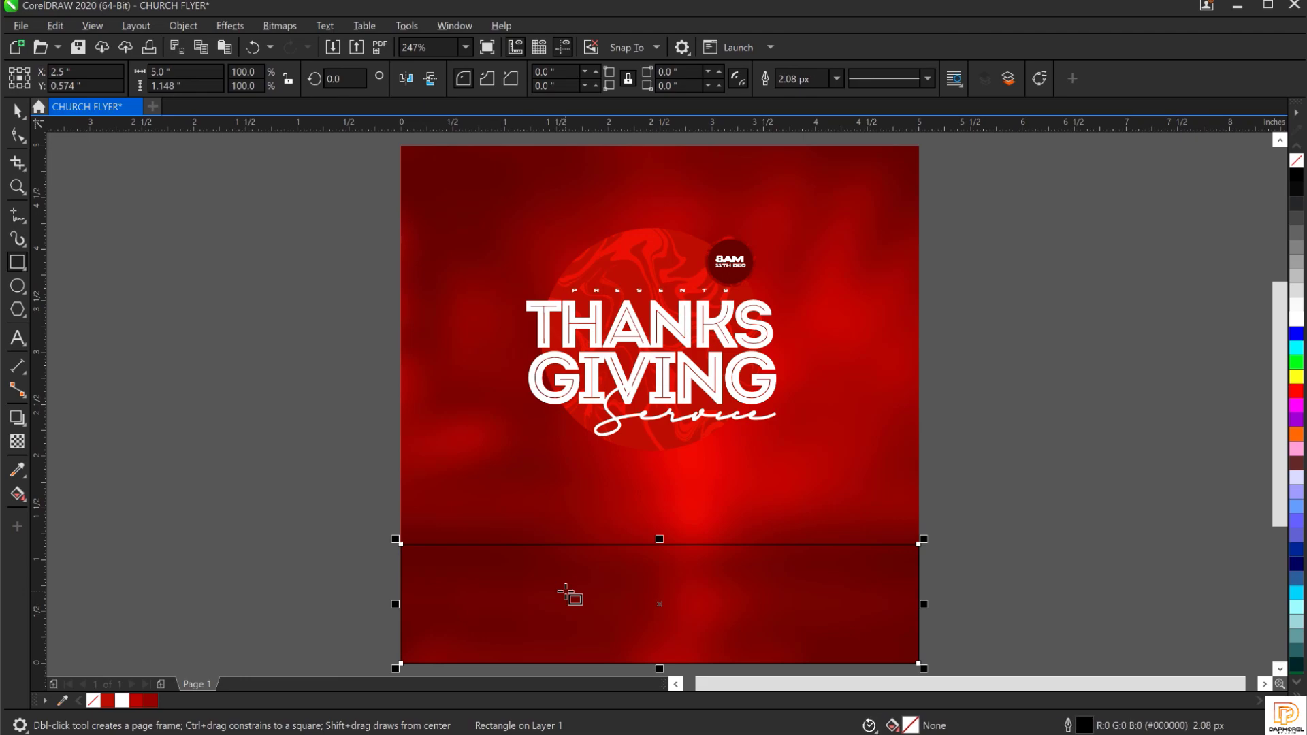
Fill the bottom rectangle with the uniform colour #650000 and remove its outline.
{"action": "double_click", "coordinate": [911, 727]}
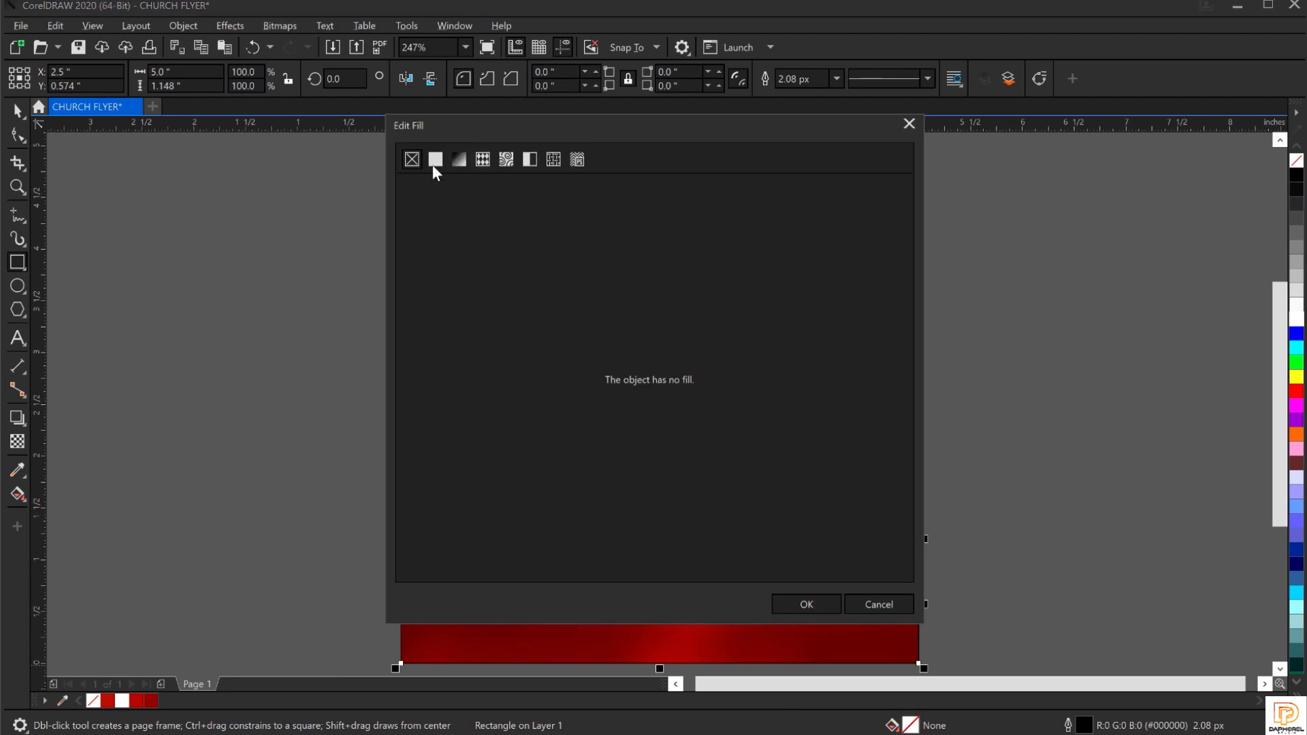
{"action": "left_click", "coordinate": [436, 160]}
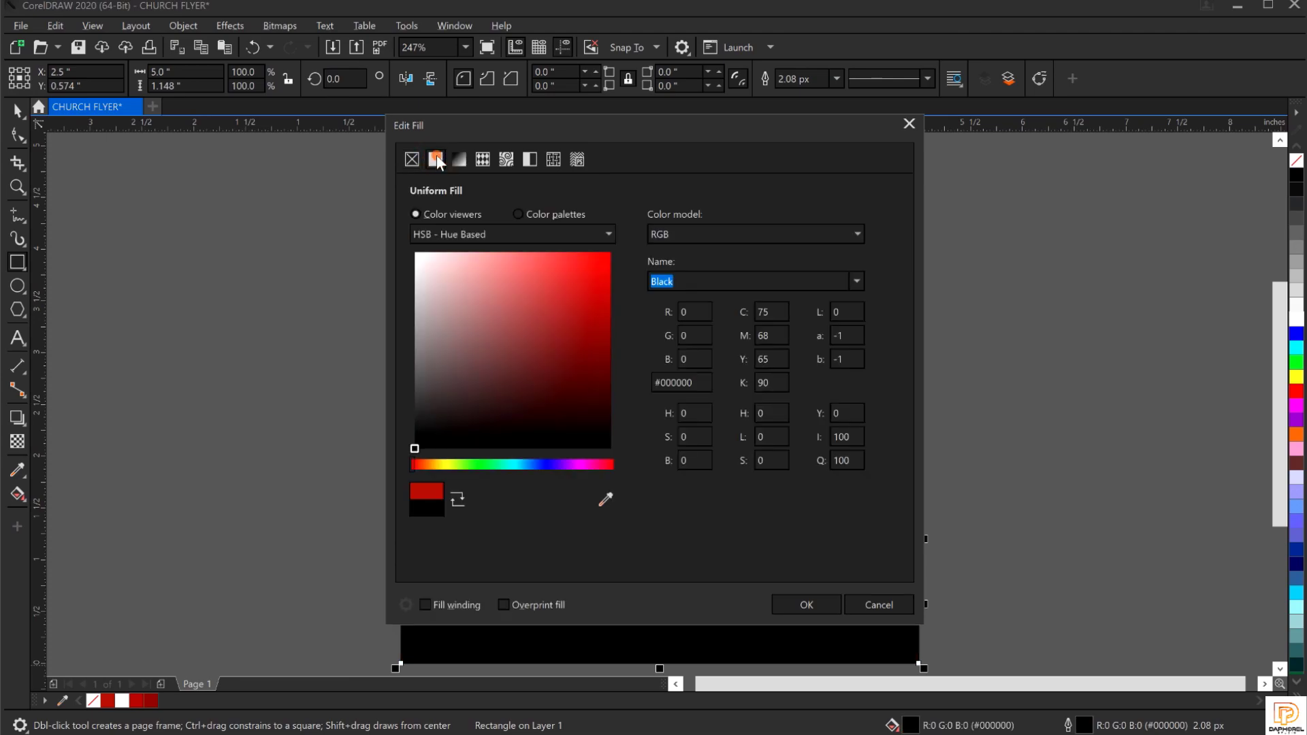
{"action": "left_click", "coordinate": [695, 382]}
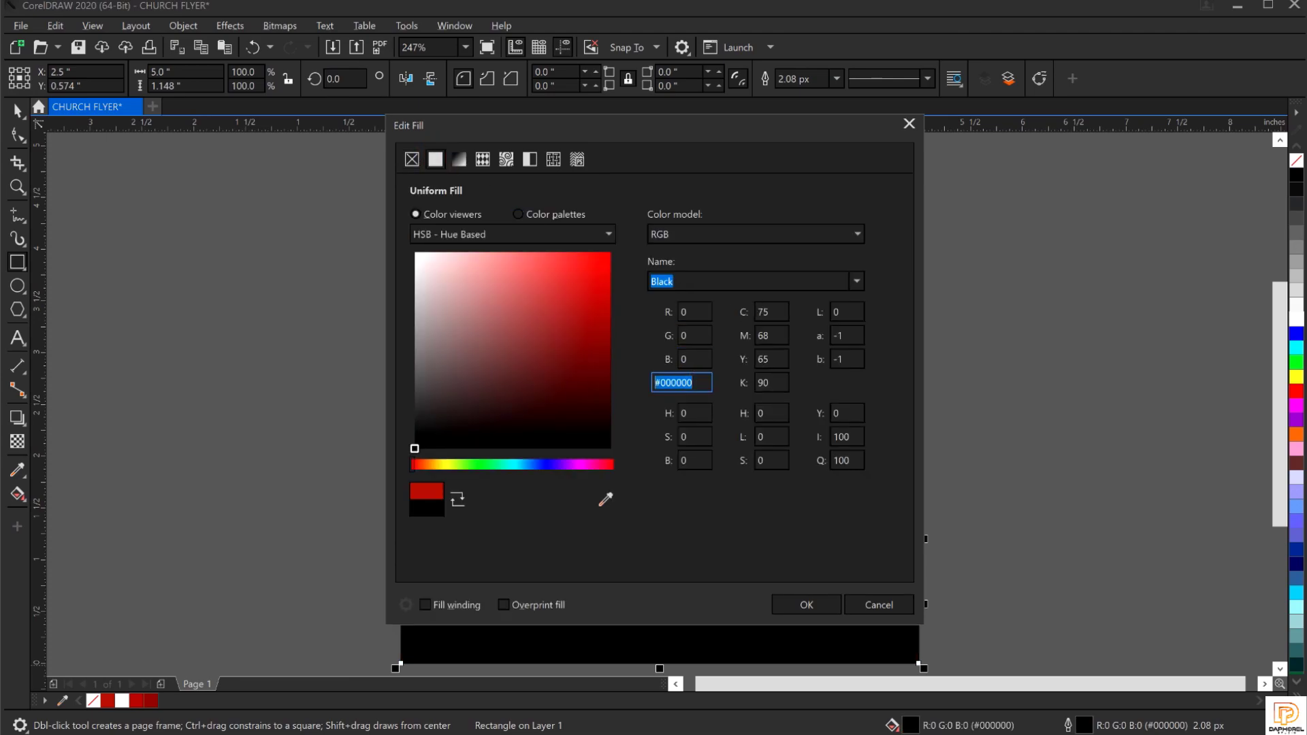
{"action": "type", "text": "650000"}
{"action": "left_click", "coordinate": [810, 604]}
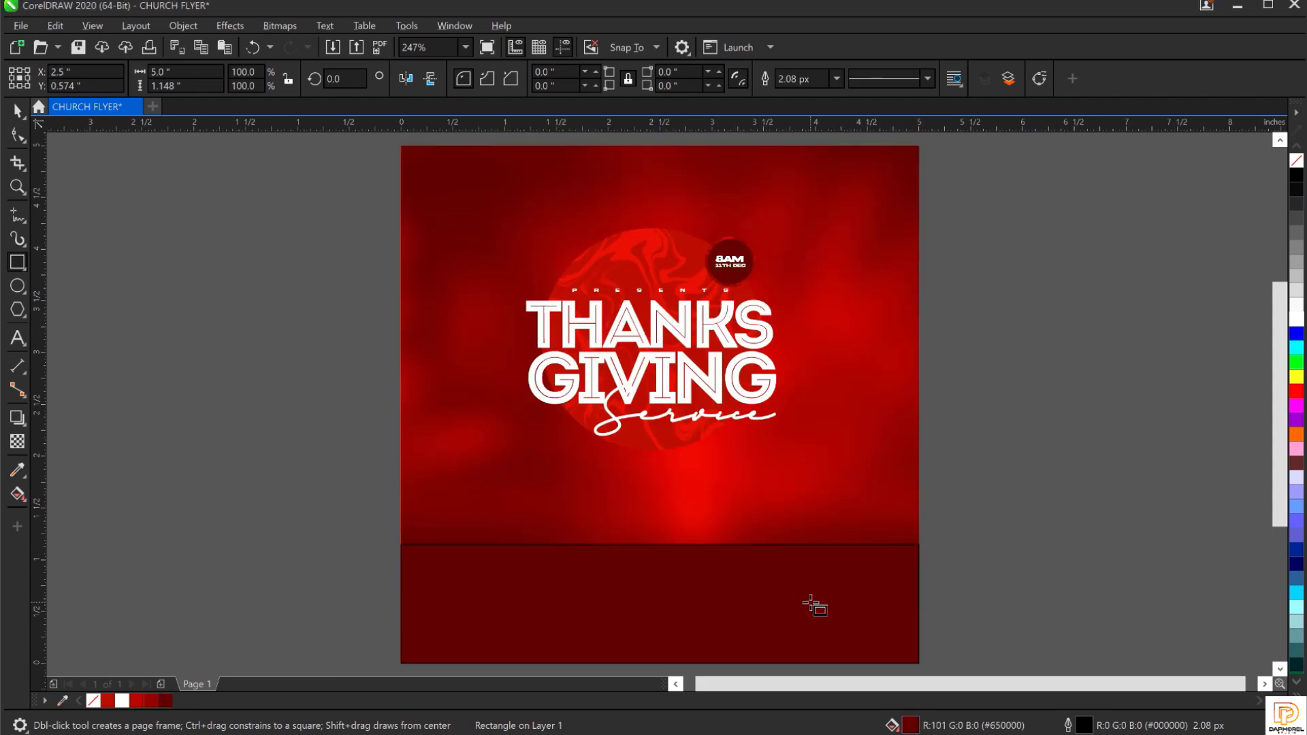
{"action": "key", "text": "space"}
{"action": "left_click", "coordinate": [732, 558]}
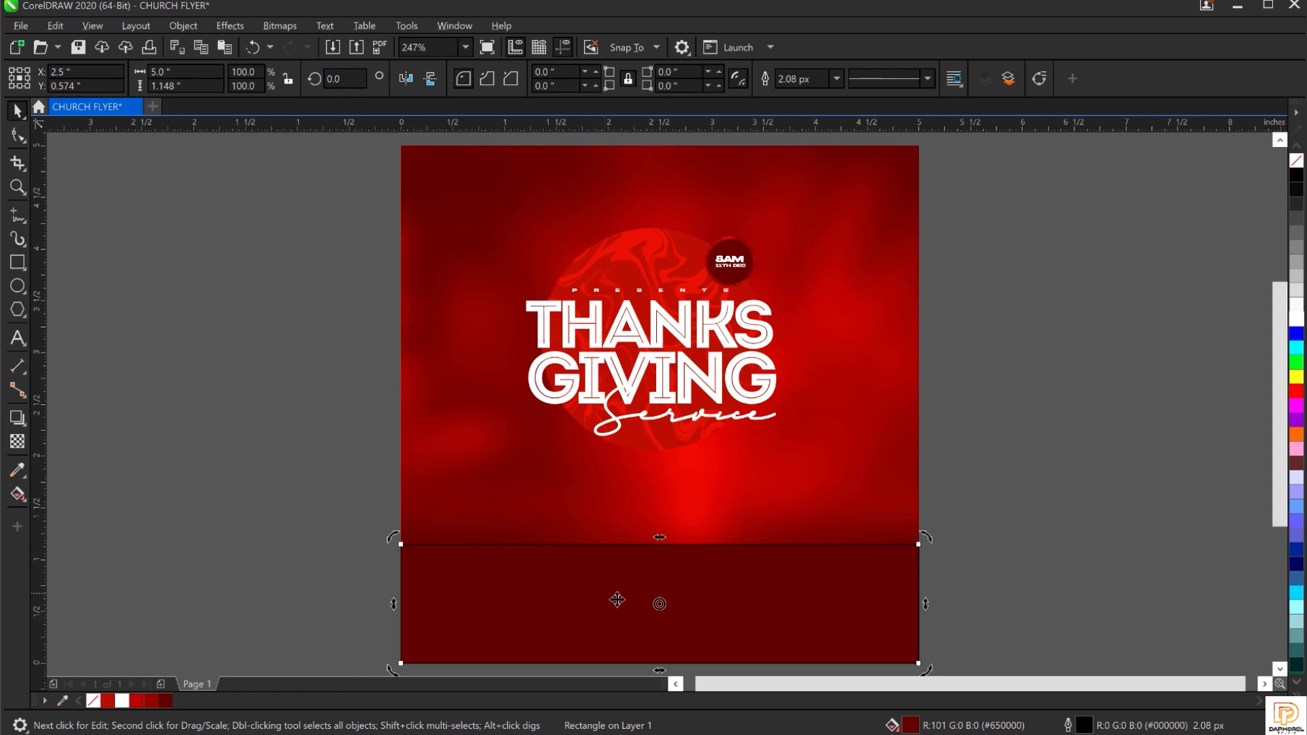
{"action": "right_click", "coordinate": [1297, 162]}
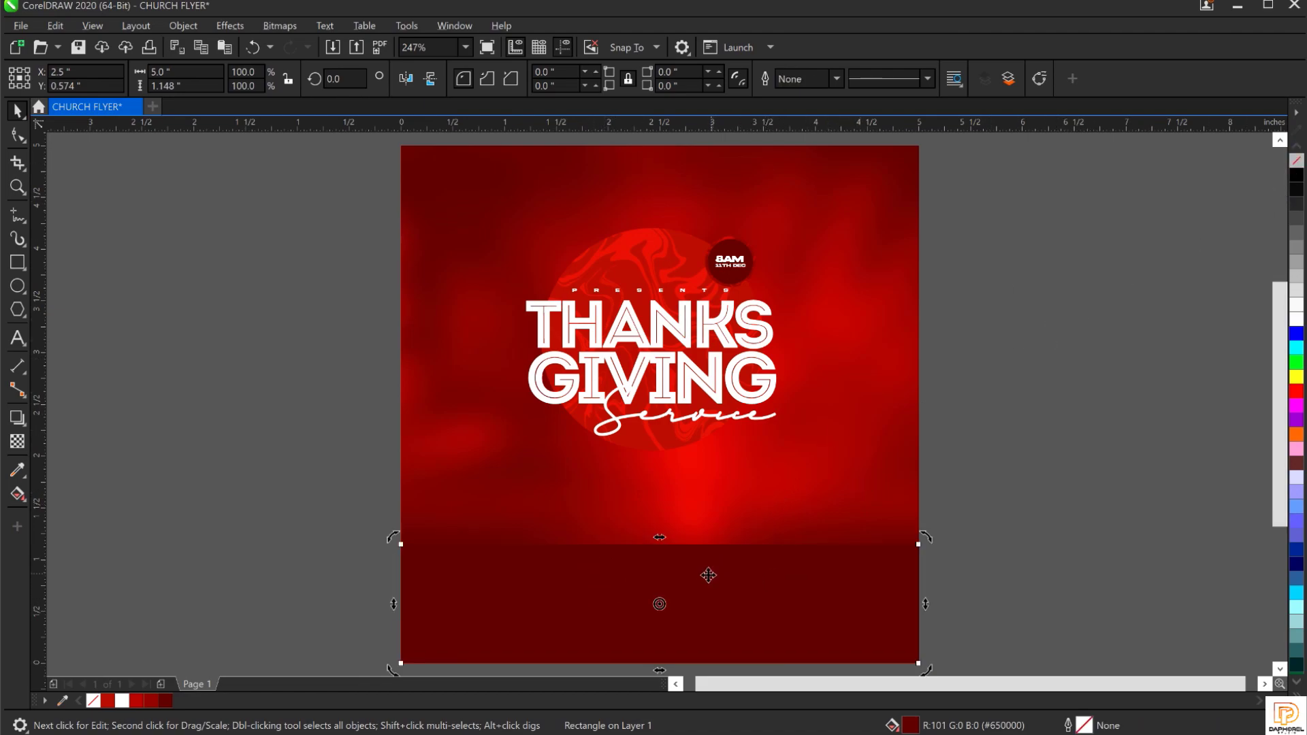
Apply a vertical fountain transparency to the bottom rectangle so its upper edge fades into the background and its lower part stays solid.
{"action": "left_click", "coordinate": [18, 442]}
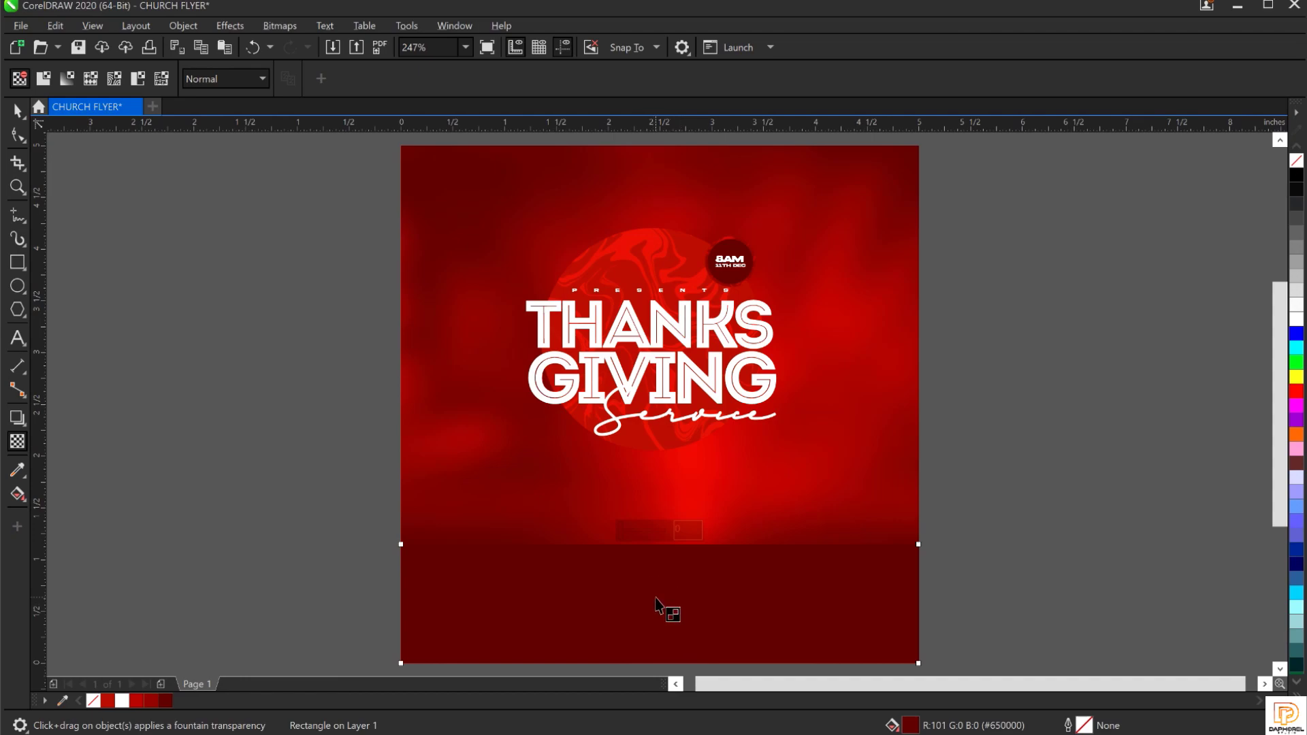
{"action": "left_click_drag", "start_coordinate": [656, 598], "coordinate": [659, 548]}
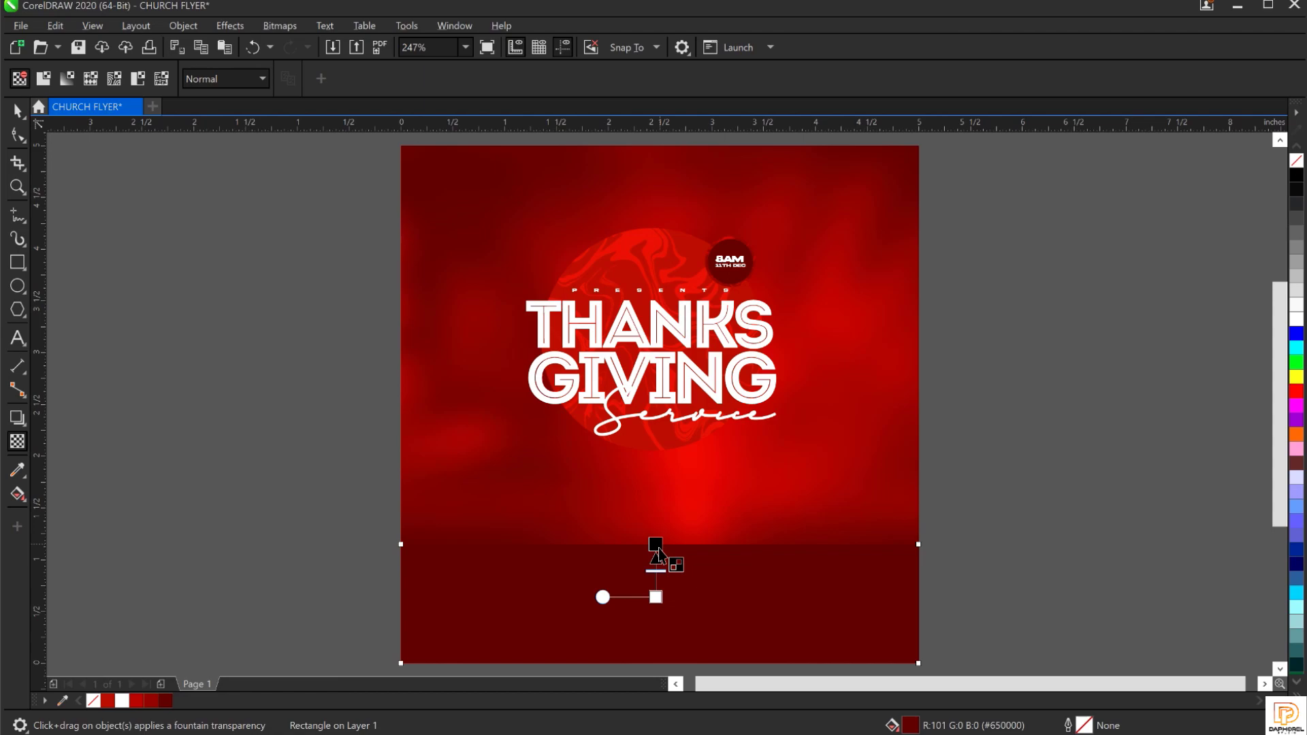
{"action": "left_click_drag", "start_coordinate": [659, 548], "coordinate": [659, 547]}
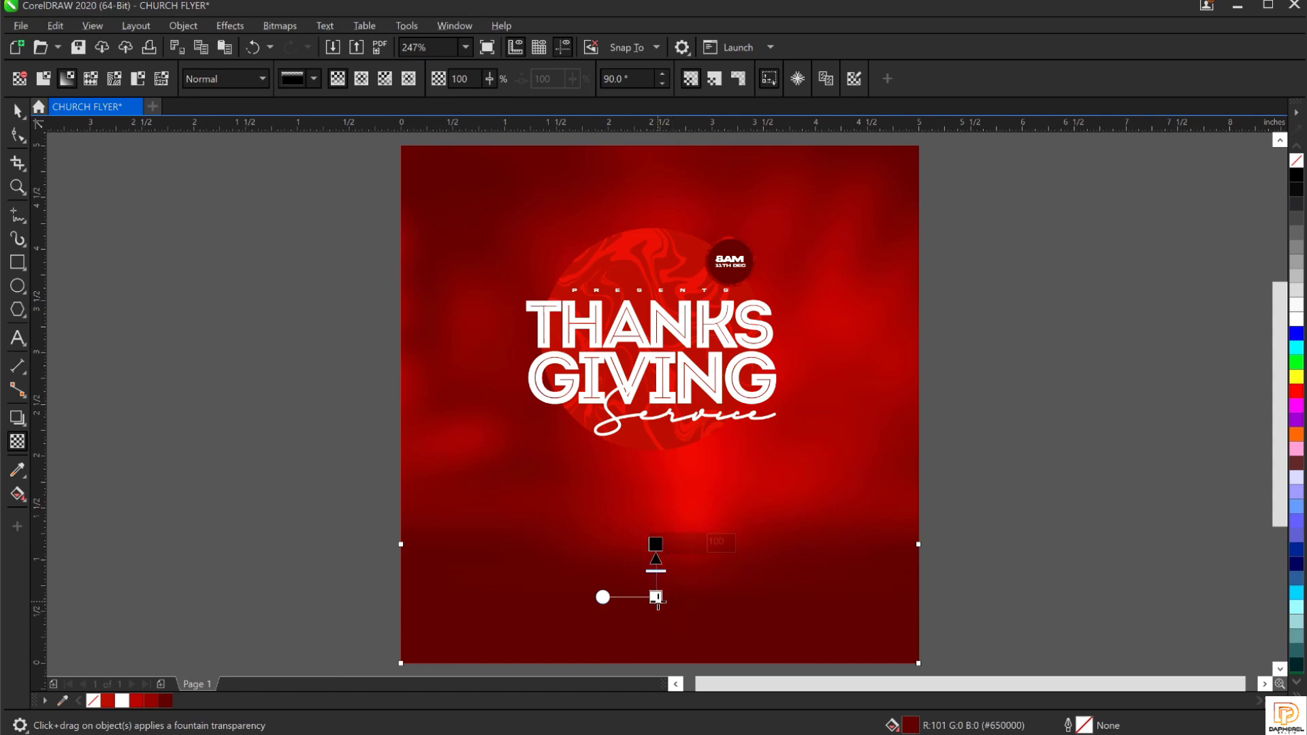
{"action": "left_click_drag", "start_coordinate": [658, 600], "coordinate": [657, 614]}
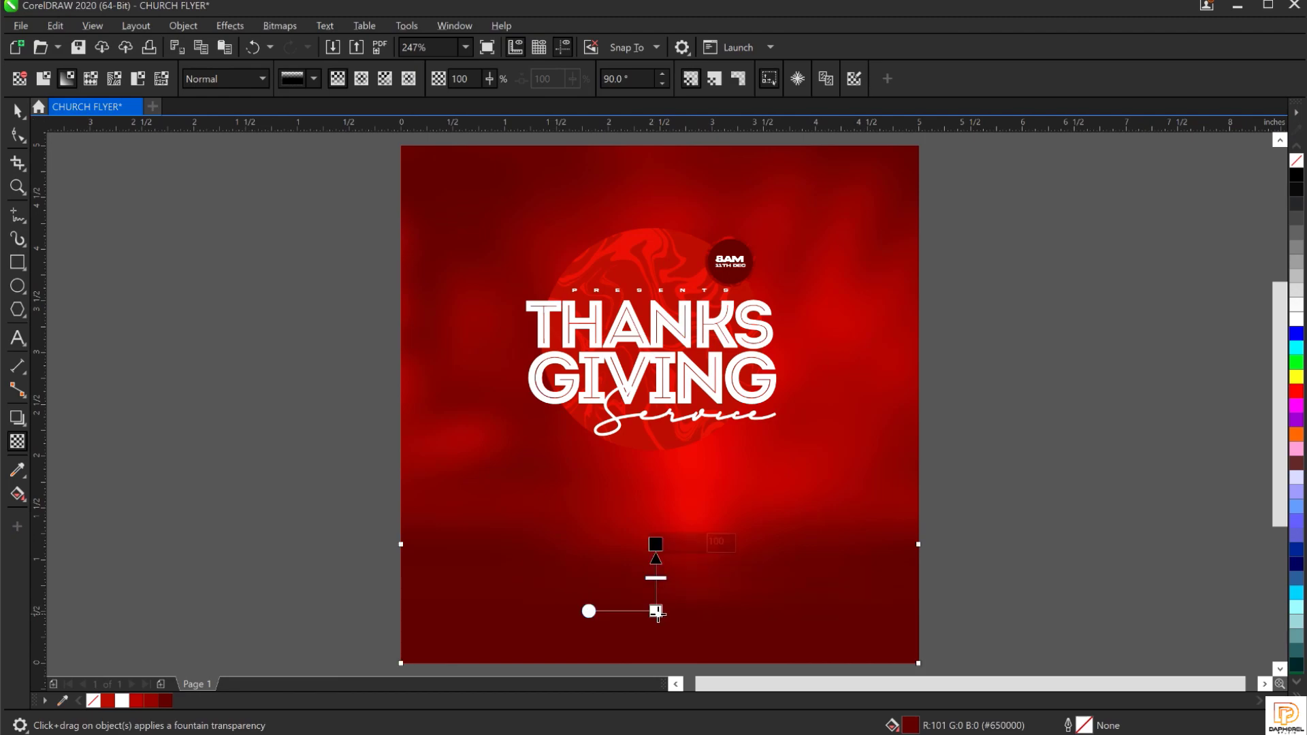
Stretch the faded bottom band upward to about 1.58 inches high and deselect it.
{"action": "key", "text": "space"}
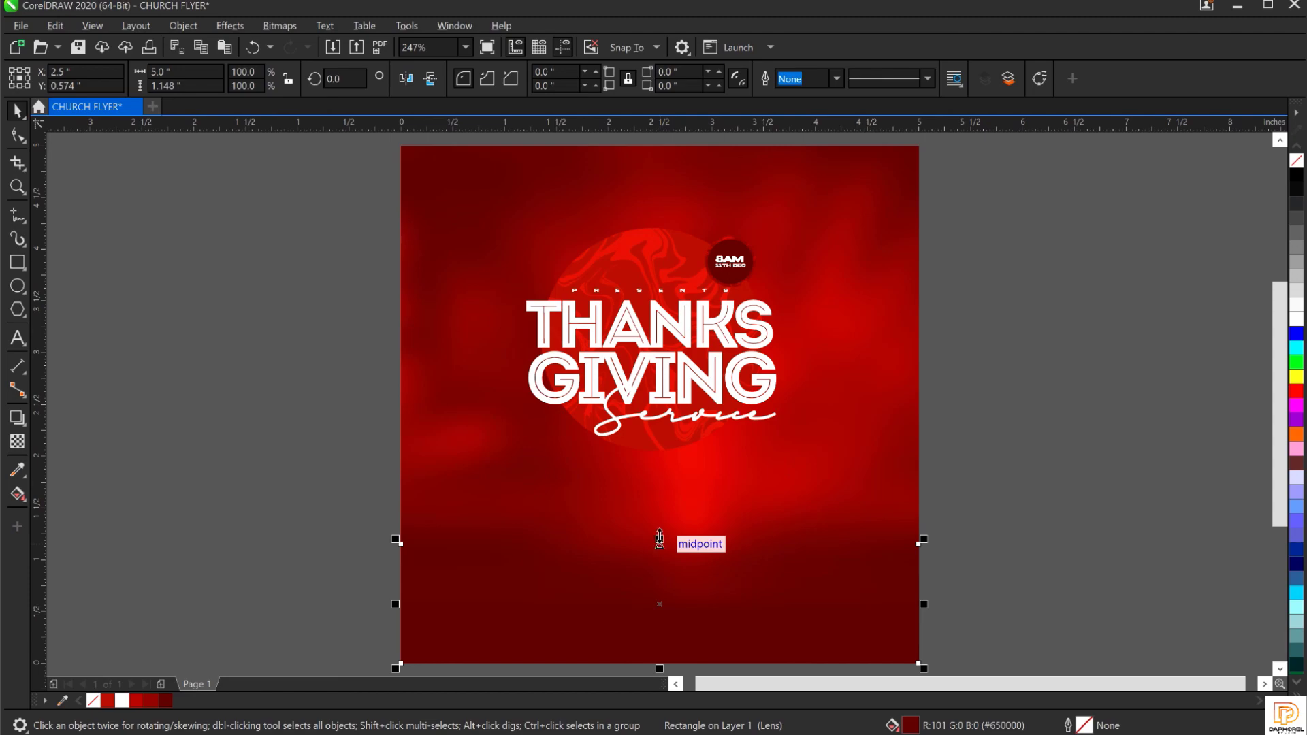
{"action": "left_click_drag", "start_coordinate": [659, 540], "coordinate": [660, 491]}
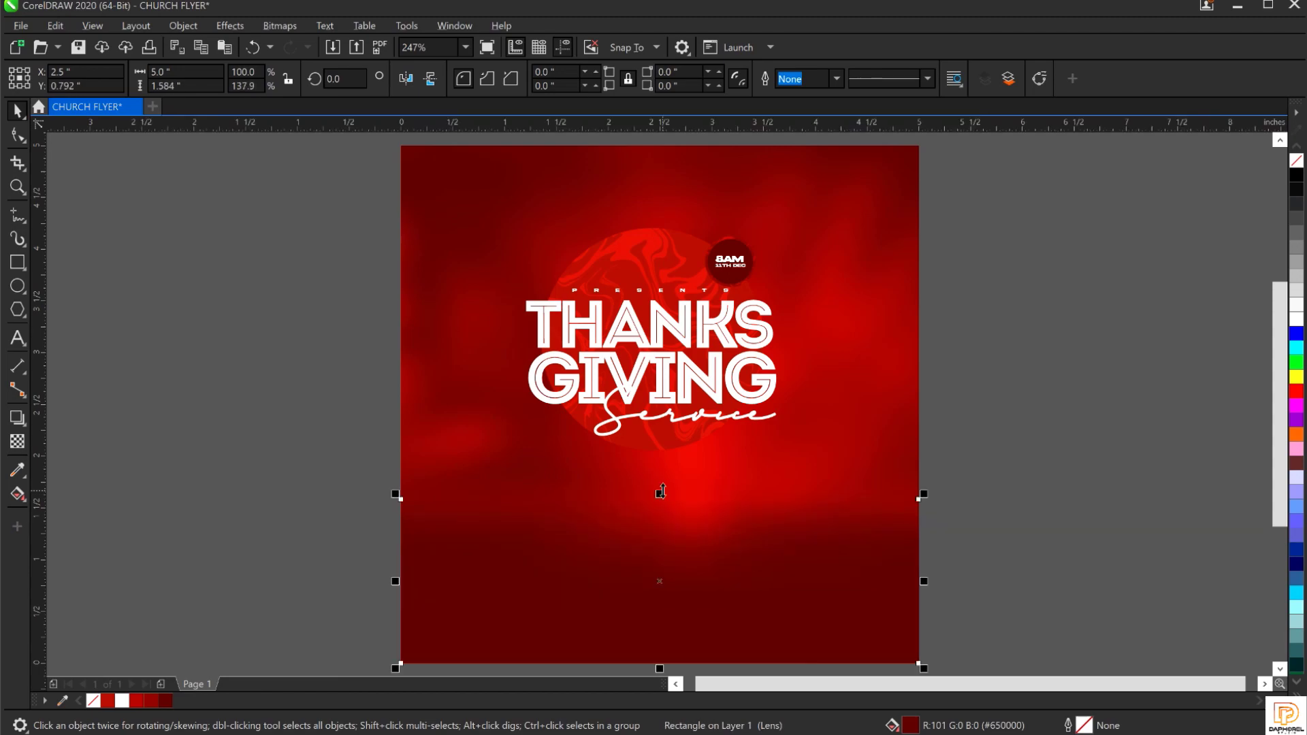
{"action": "left_click", "coordinate": [973, 431]}
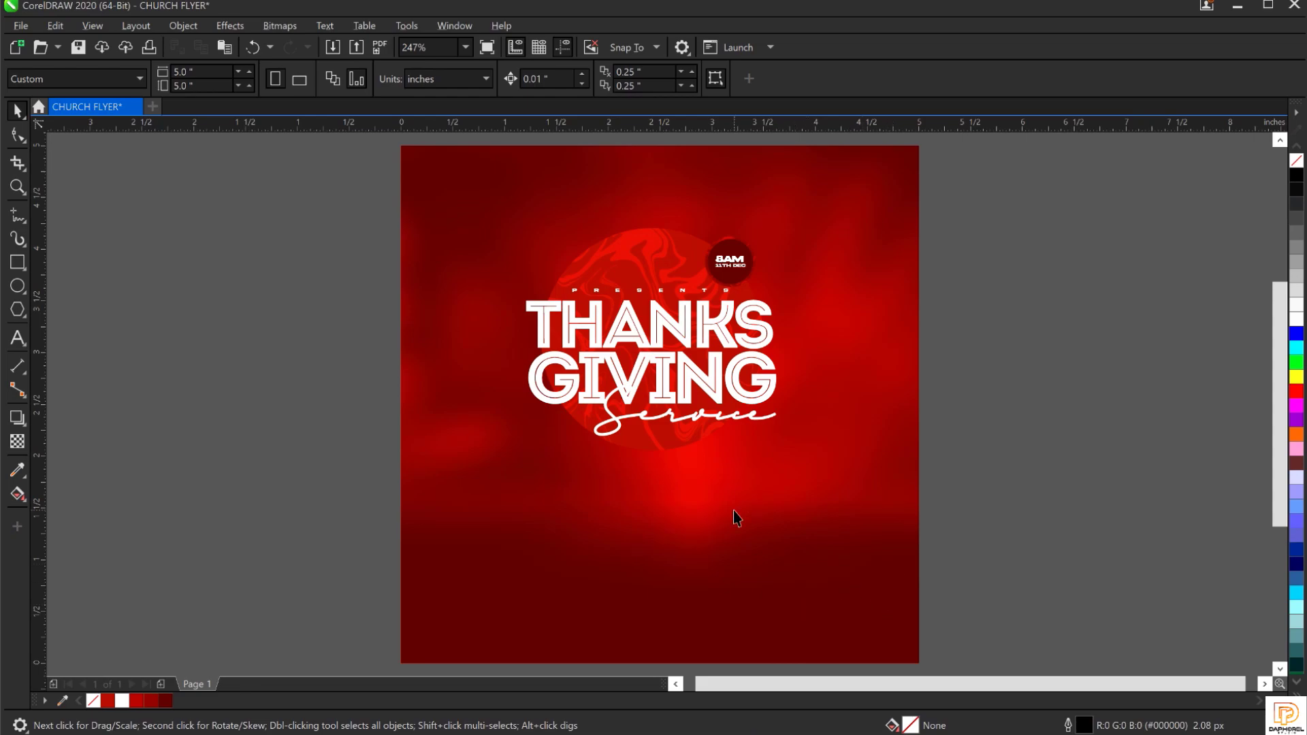
{"action": "left_click", "coordinate": [1079, 380]}
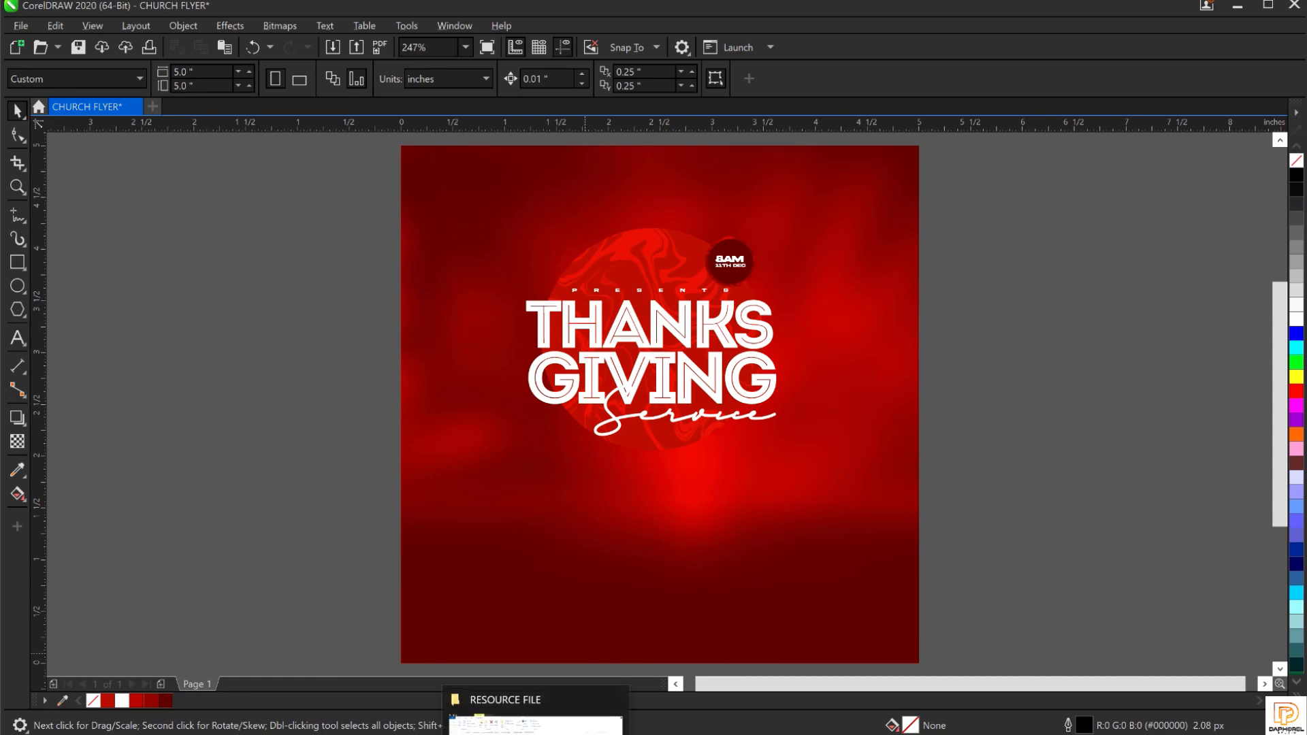
Switch to the RESOURCE FILE folder, bring the DRUM image into the flyer document and place it beside the page.
{"action": "left_click", "coordinate": [536, 727]}
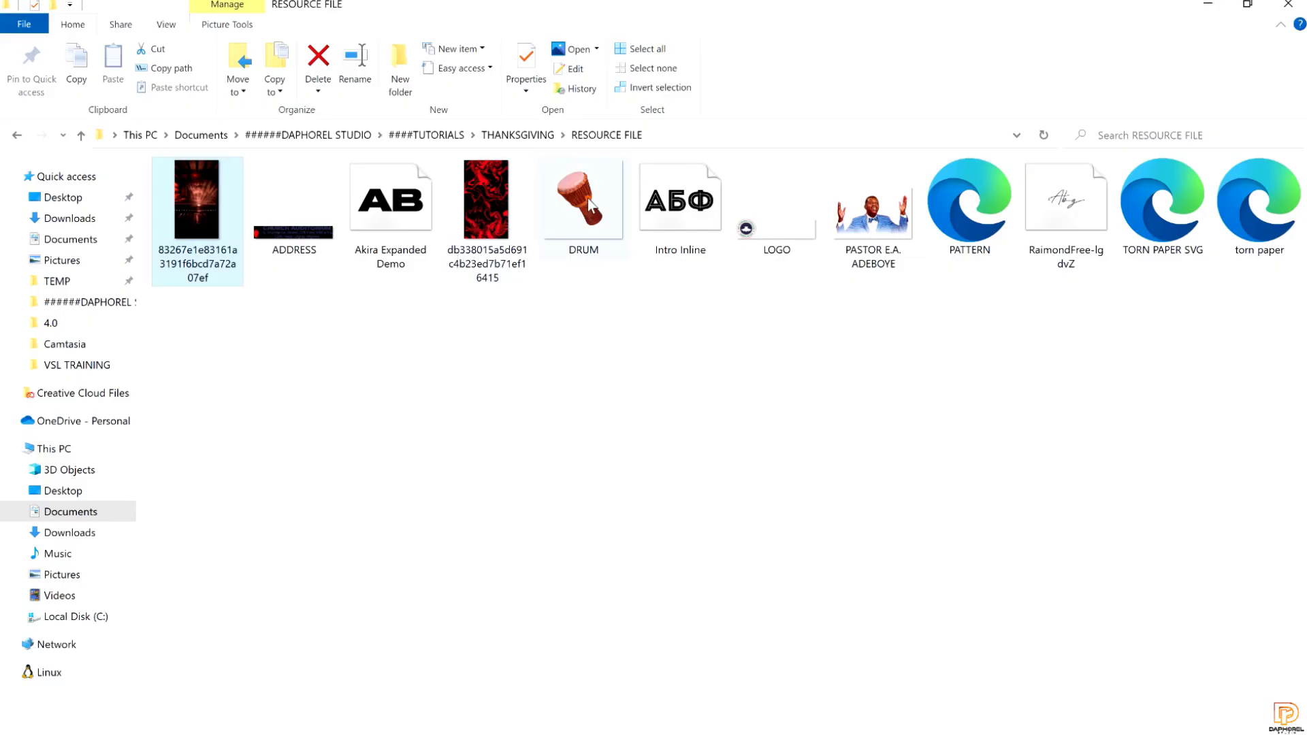
{"action": "left_click_drag", "start_coordinate": [590, 204], "coordinate": [245, 309]}
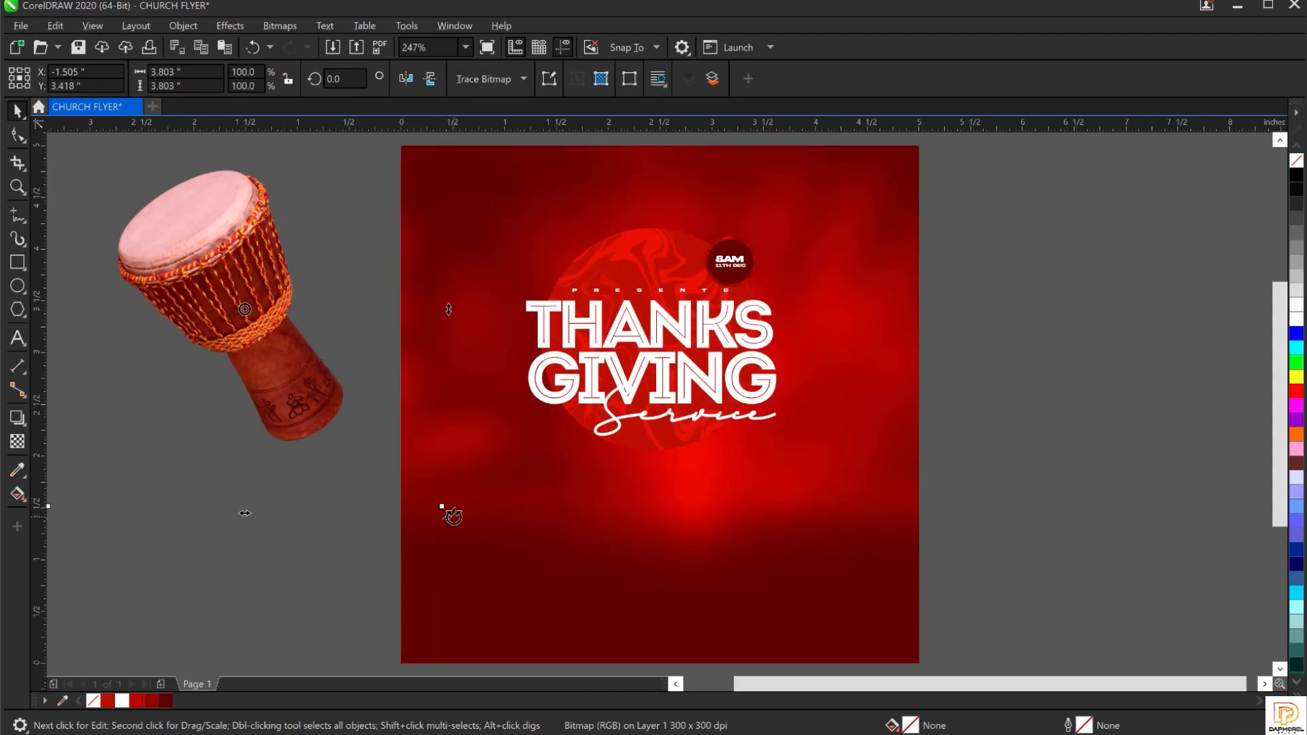
{"action": "left_click_drag", "start_coordinate": [221, 313], "coordinate": [267, 344]}
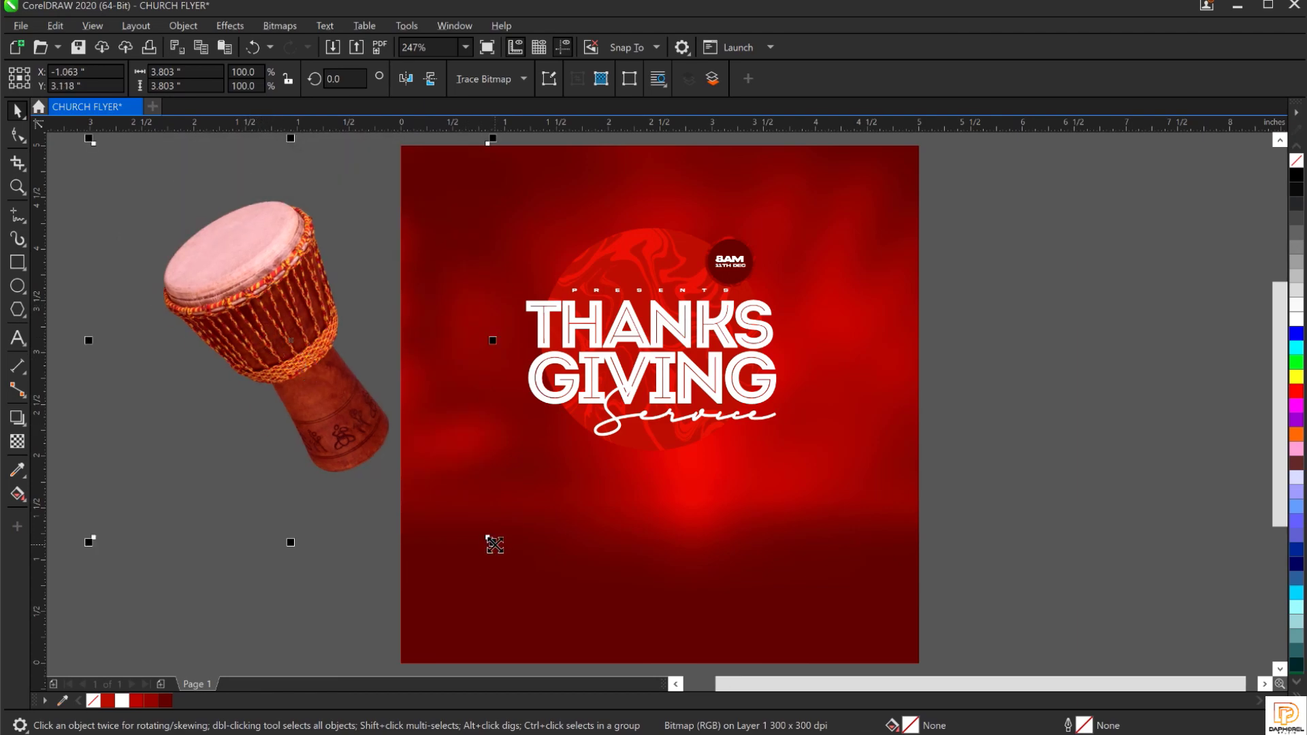
Scale the drum image down to about 2.39 inches square and move it over the flyer's right edge, beside the title.
{"action": "left_click_drag", "start_coordinate": [493, 542], "coordinate": [424, 495]}
{"action": "left_click", "coordinate": [287, 362]}
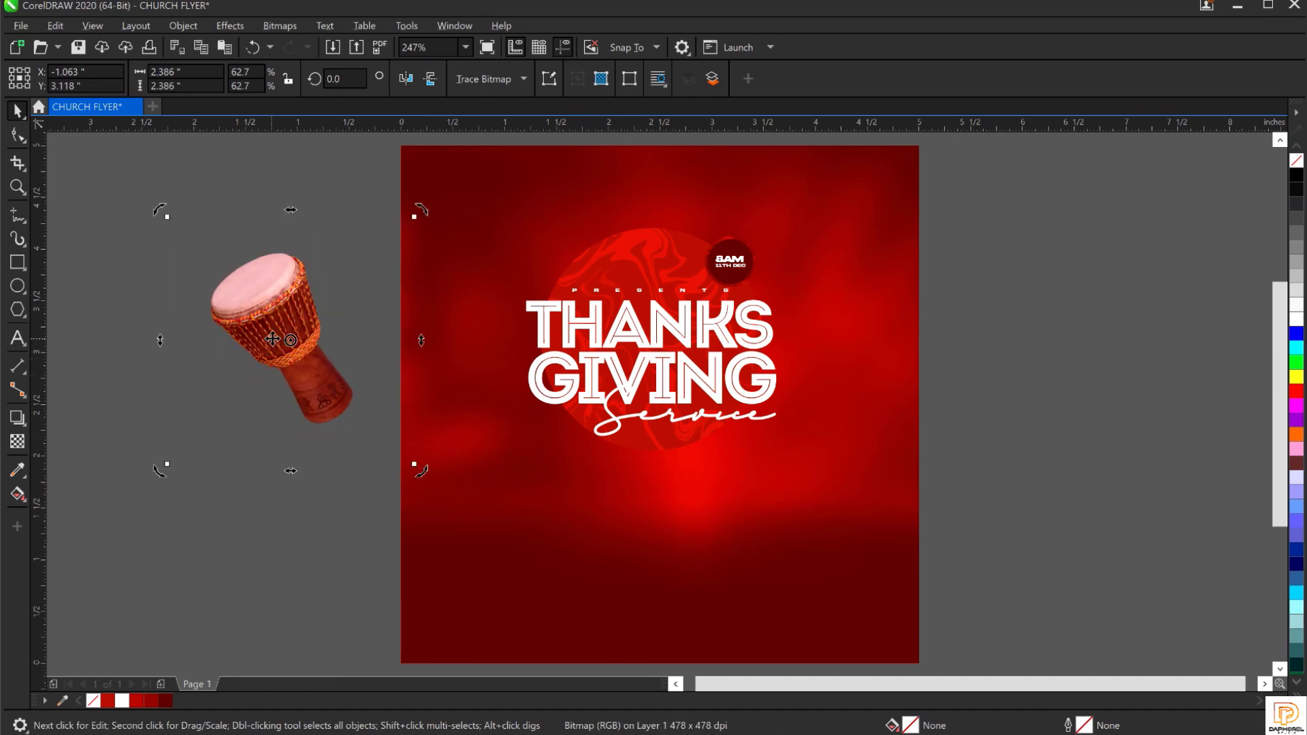
{"action": "left_click_drag", "start_coordinate": [408, 388], "coordinate": [881, 430]}
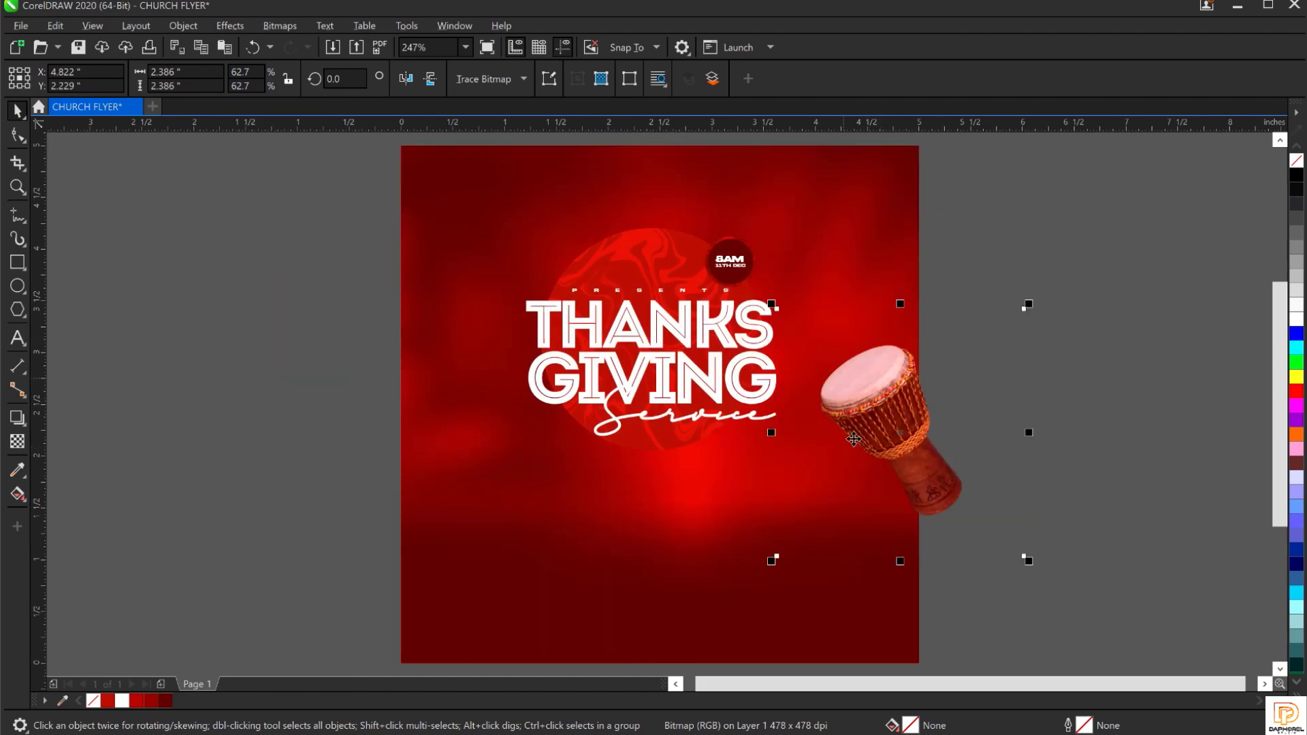
Apply a Motion Blur effect to the drum with a distance of 37 and a direction of 0.
{"action": "left_click", "coordinate": [892, 442]}
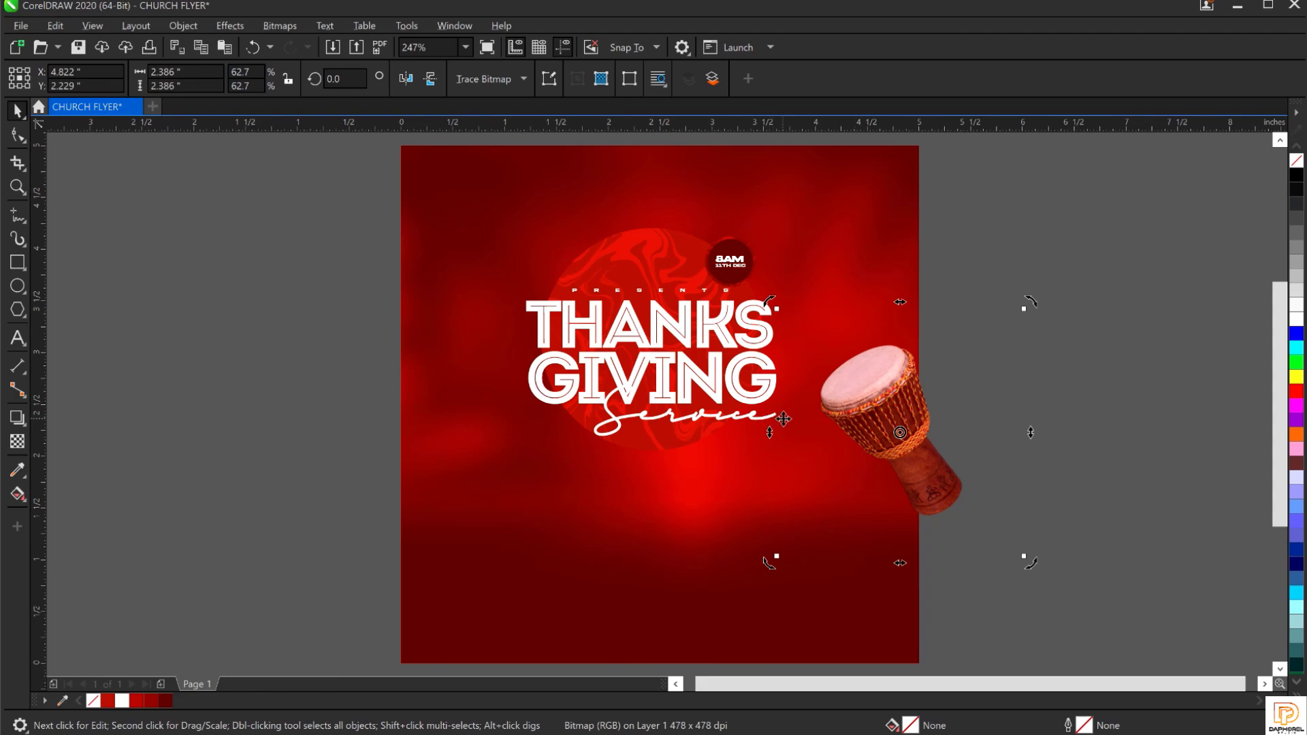
{"action": "left_click", "coordinate": [227, 27]}
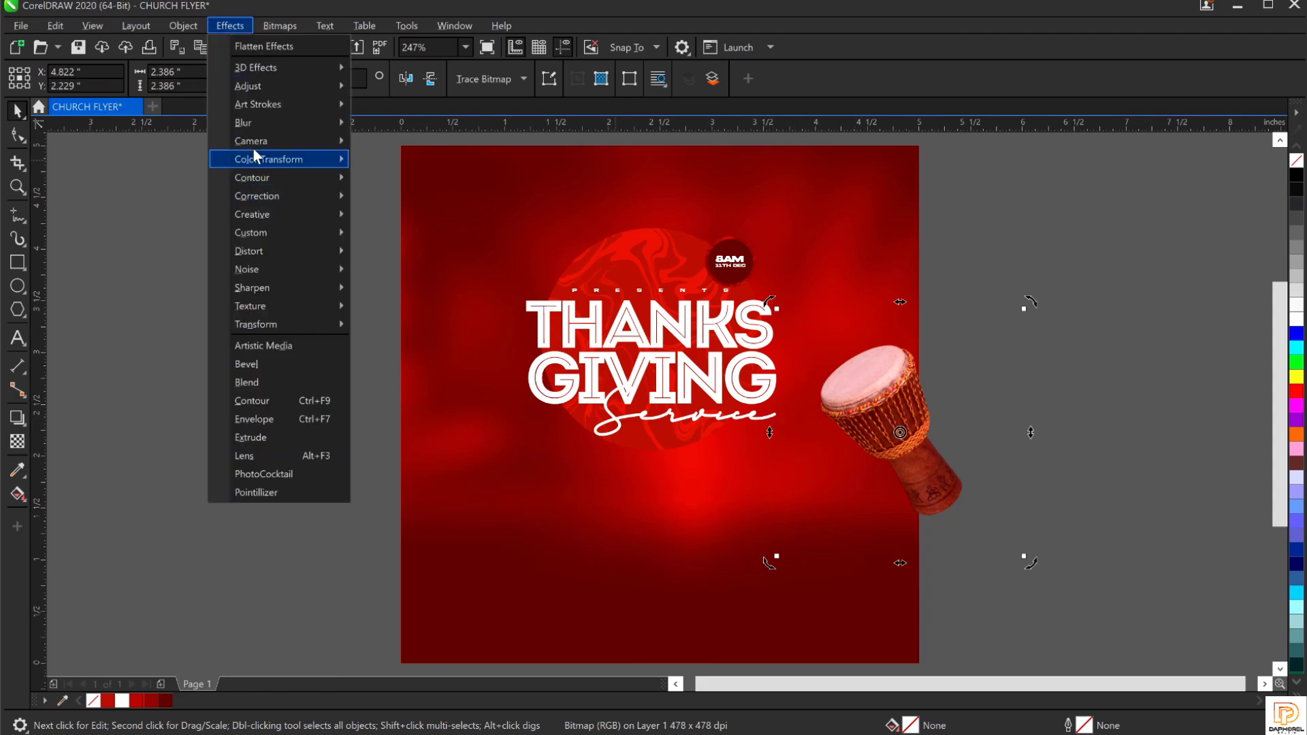
{"action": "mouse_move", "coordinate": [254, 124]}
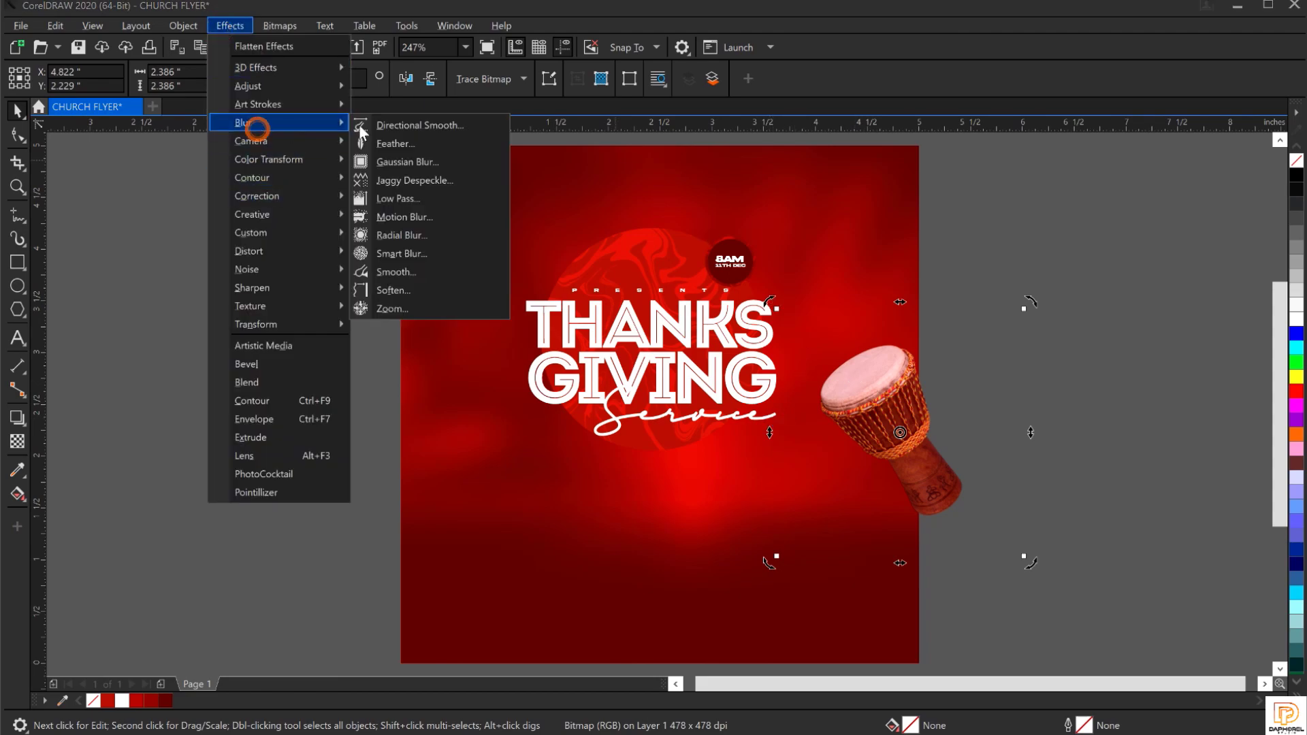
{"action": "left_click", "coordinate": [413, 215]}
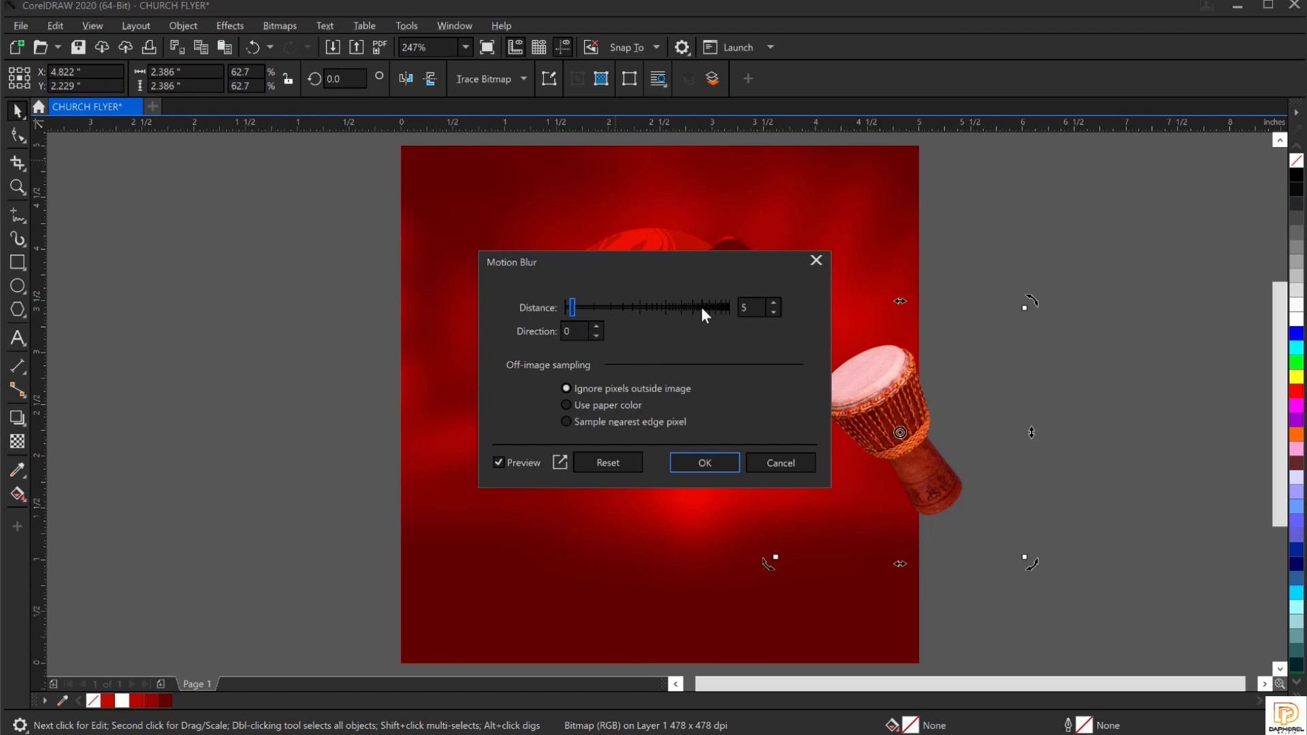
{"action": "left_click", "coordinate": [749, 308]}
{"action": "double_click", "coordinate": [754, 307]}
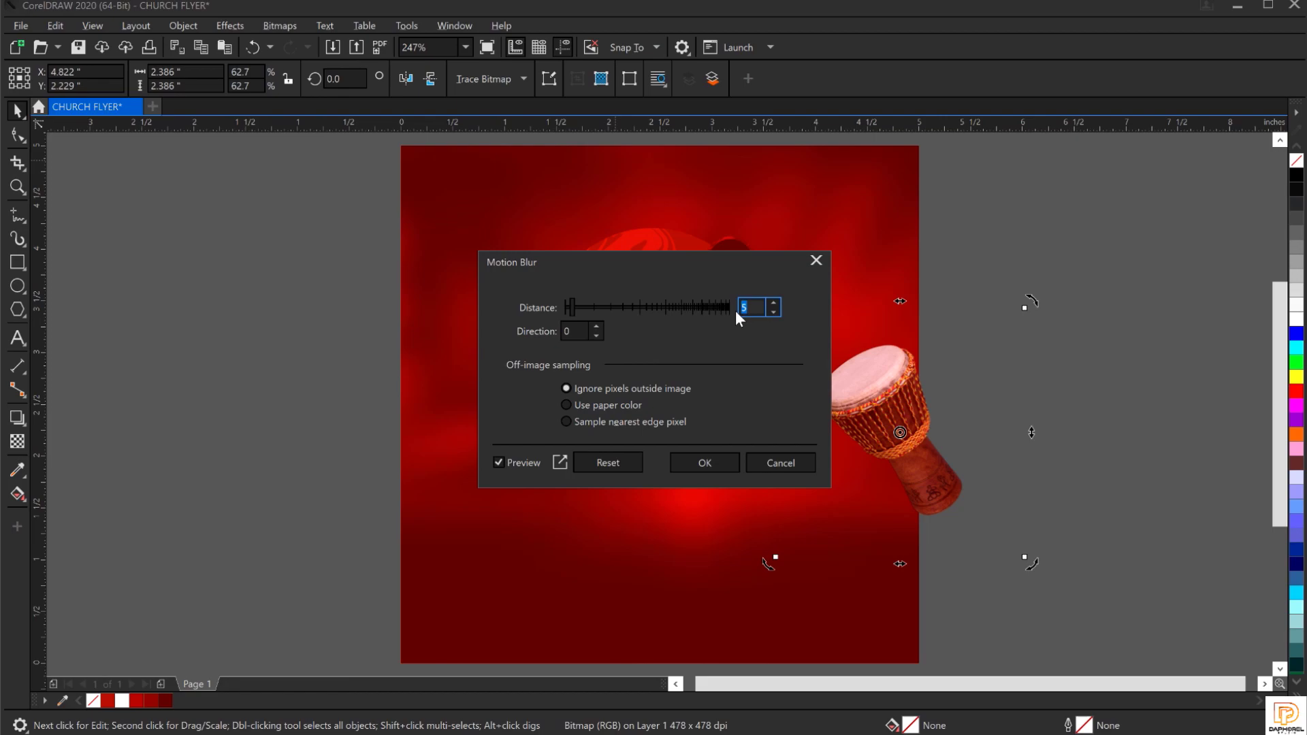
{"action": "type", "text": "37"}
{"action": "key", "text": "Tab"}
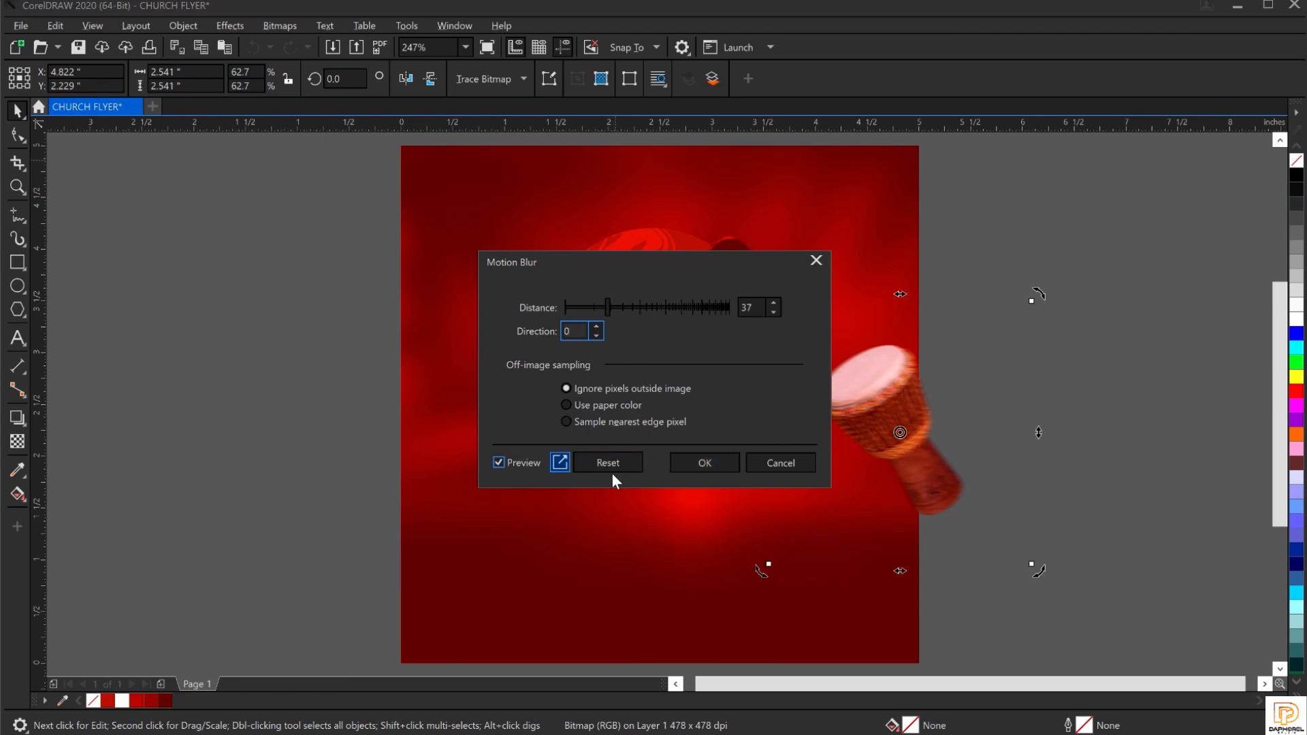
{"action": "left_click", "coordinate": [696, 463]}
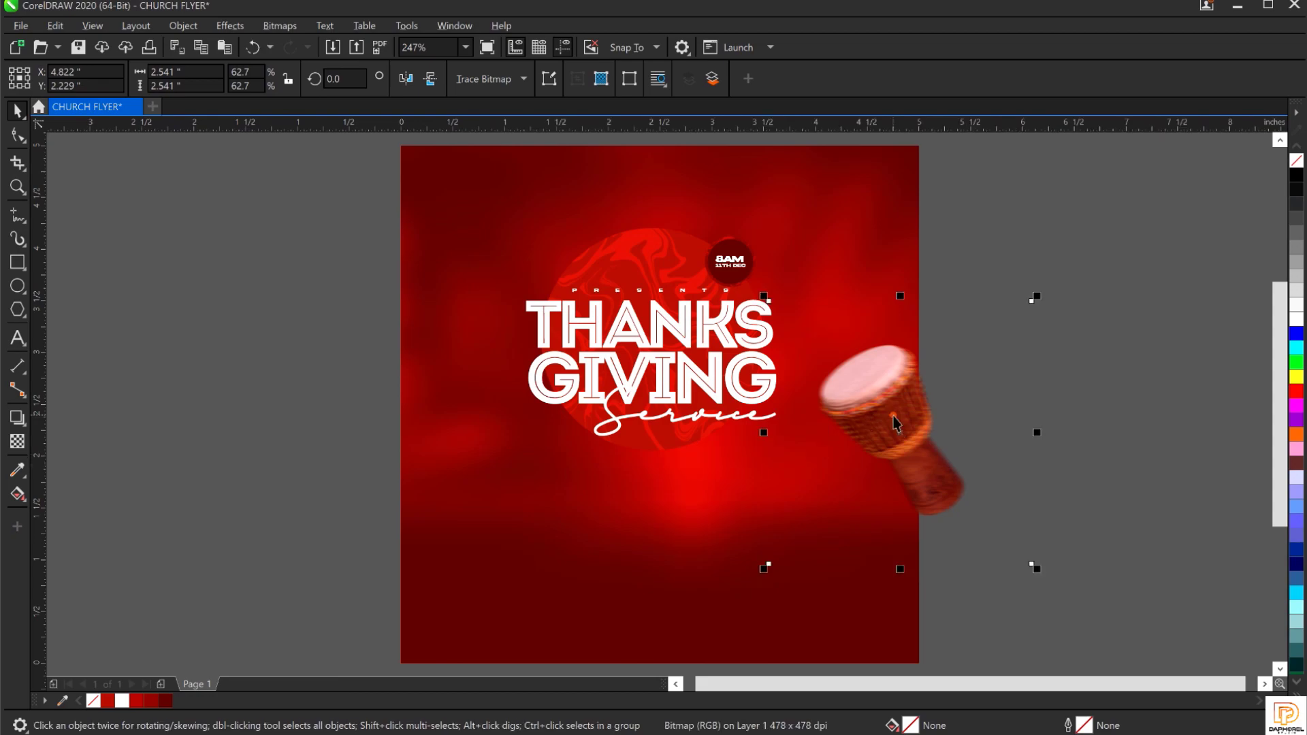
Enlarge the blurred drum to about 2.86 inches square, then cut it and paste it inside the background's PowerClip.
{"action": "left_click", "coordinate": [921, 378]}
{"action": "left_click_drag", "start_coordinate": [1029, 303], "coordinate": [1053, 280]}
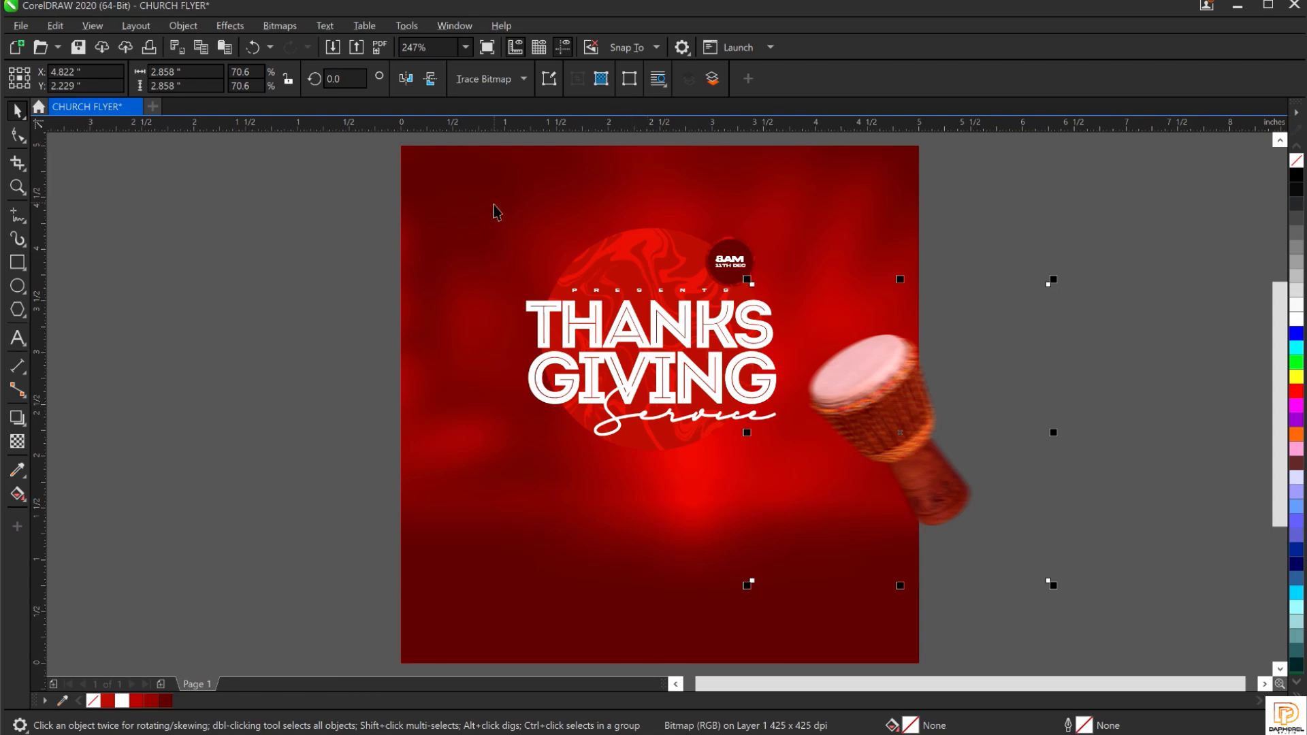
{"action": "right_click", "coordinate": [893, 407]}
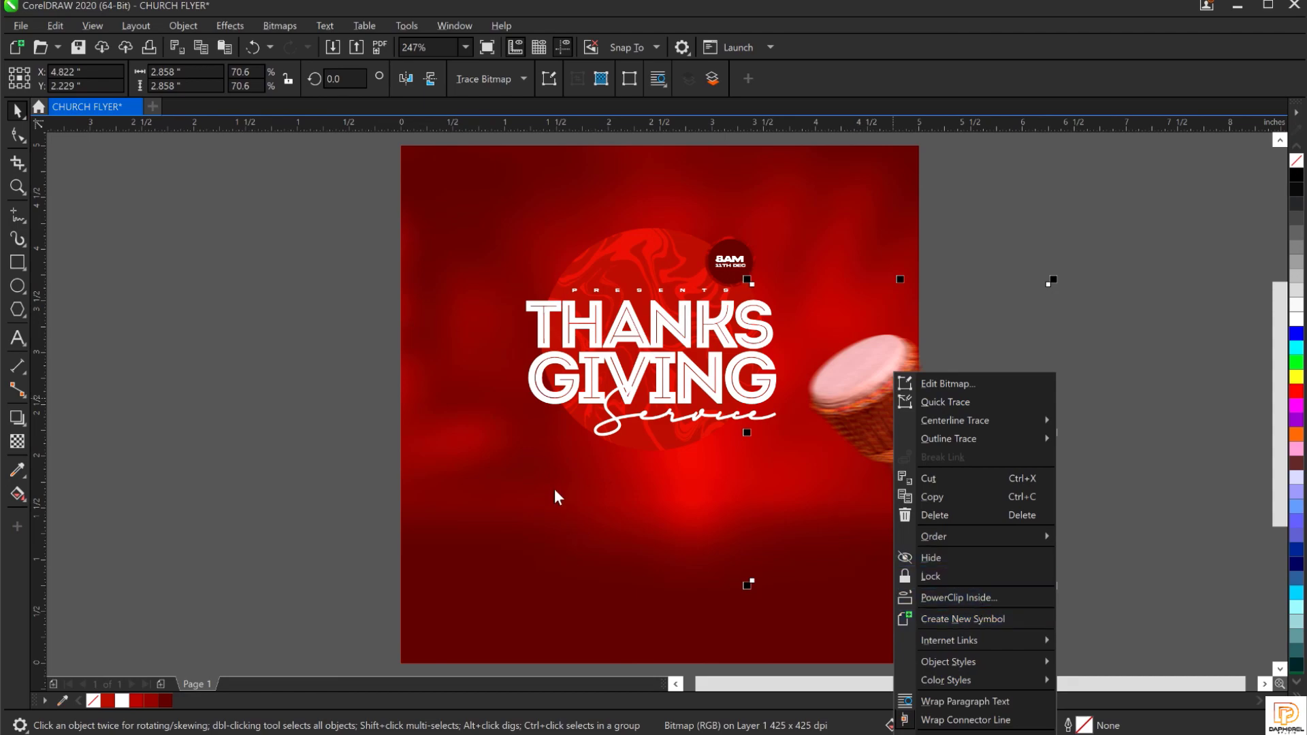
{"action": "left_click", "coordinate": [860, 369]}
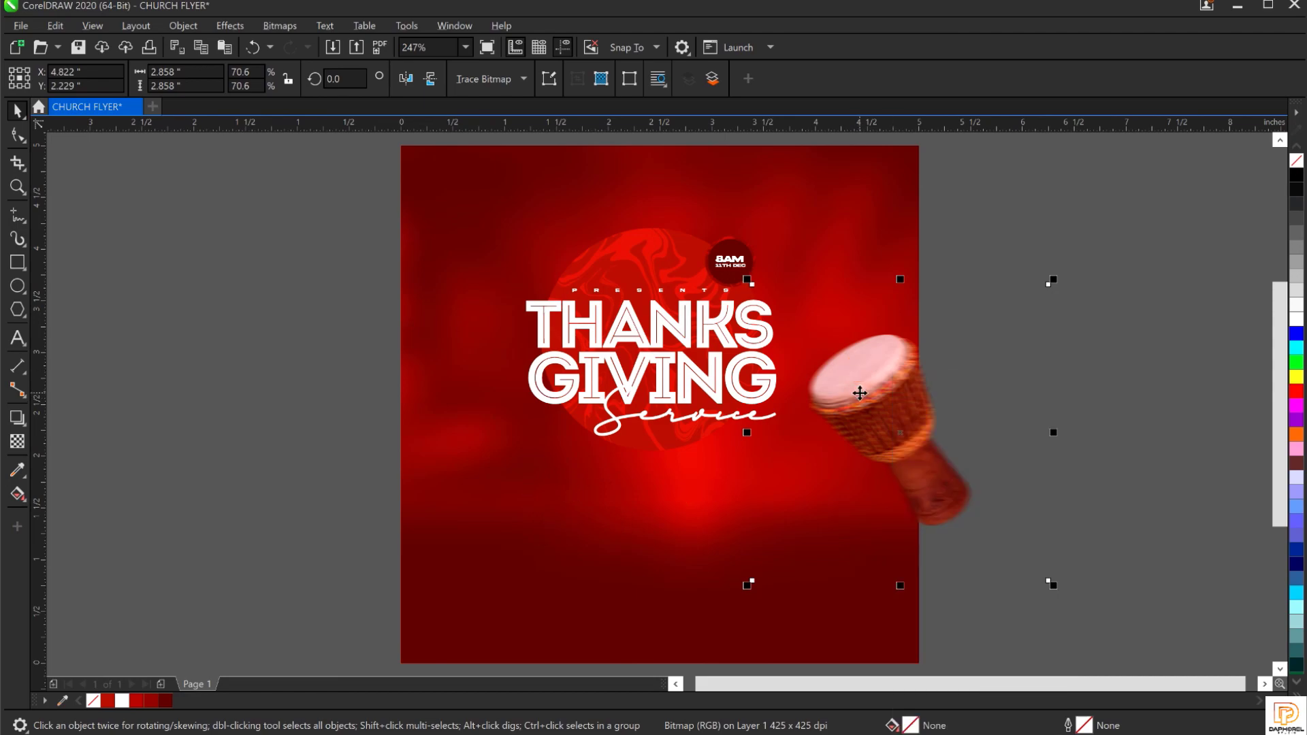
{"action": "key", "text": "Delete"}
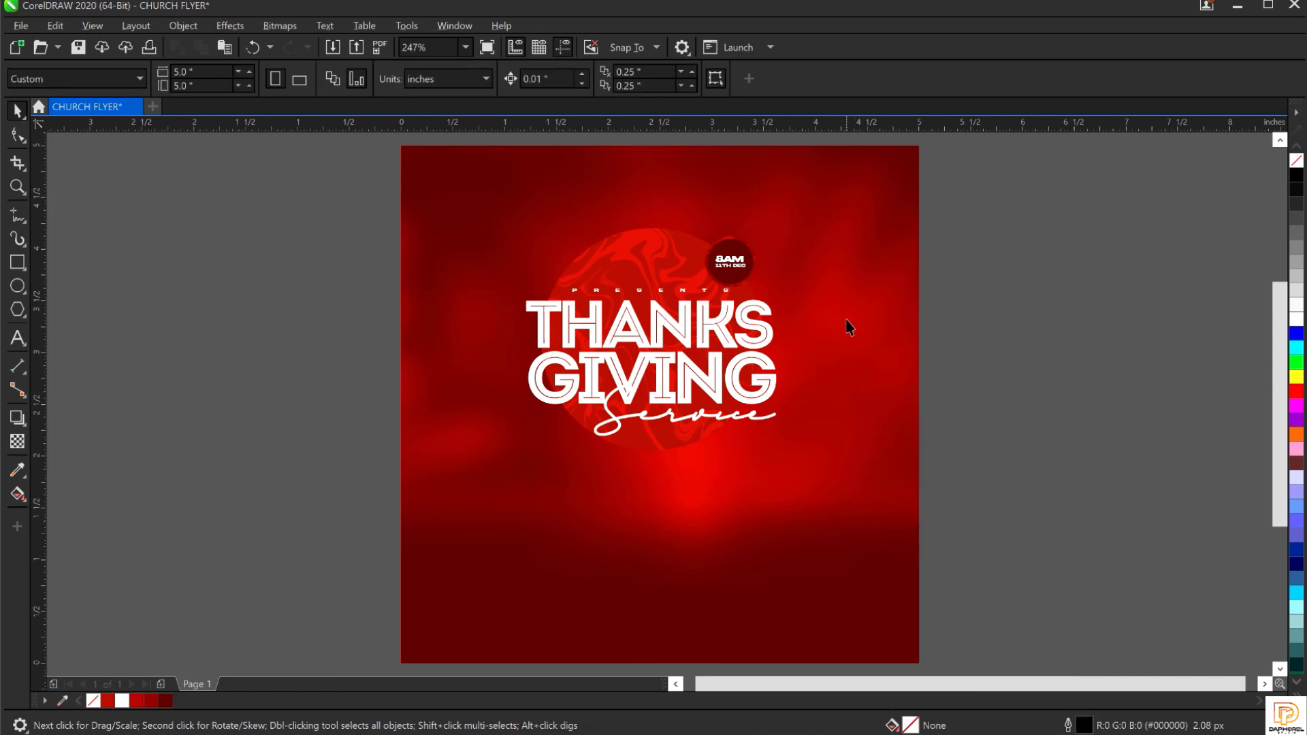
{"action": "double_click", "coordinate": [848, 322]}
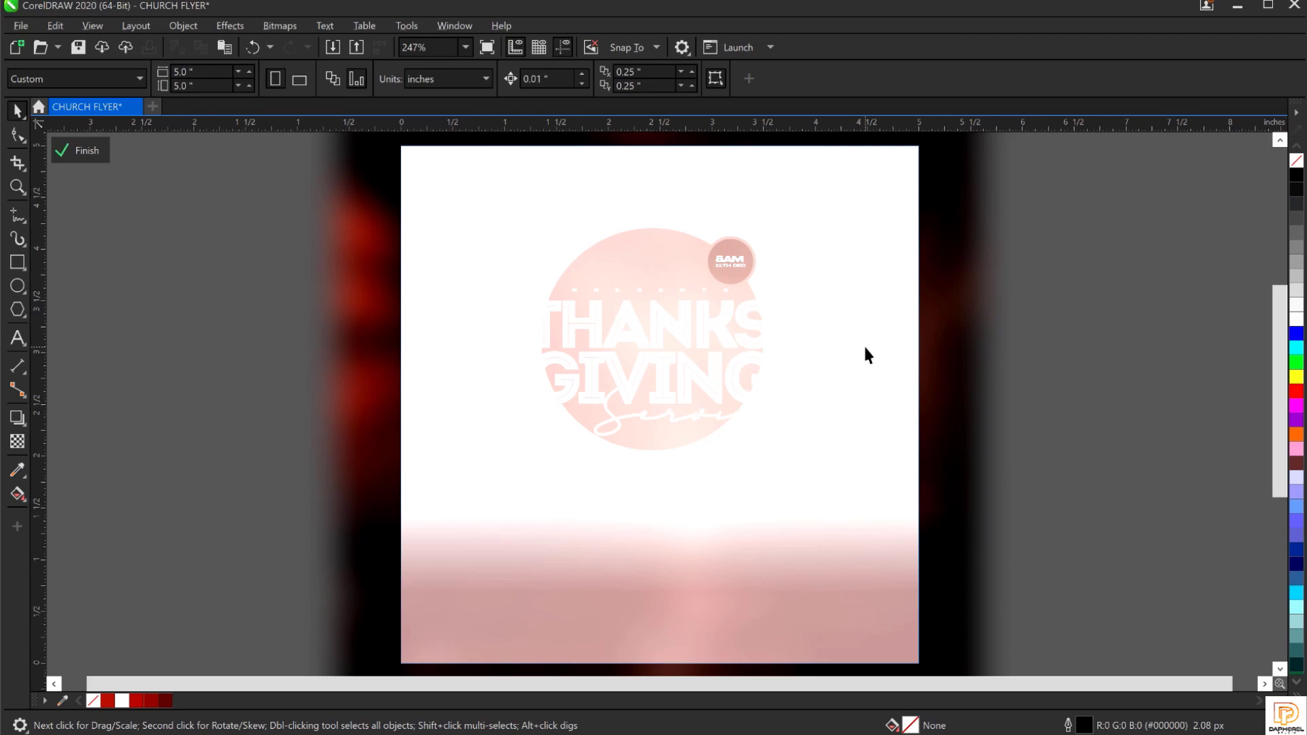
{"action": "key", "text": "ctrl+v"}
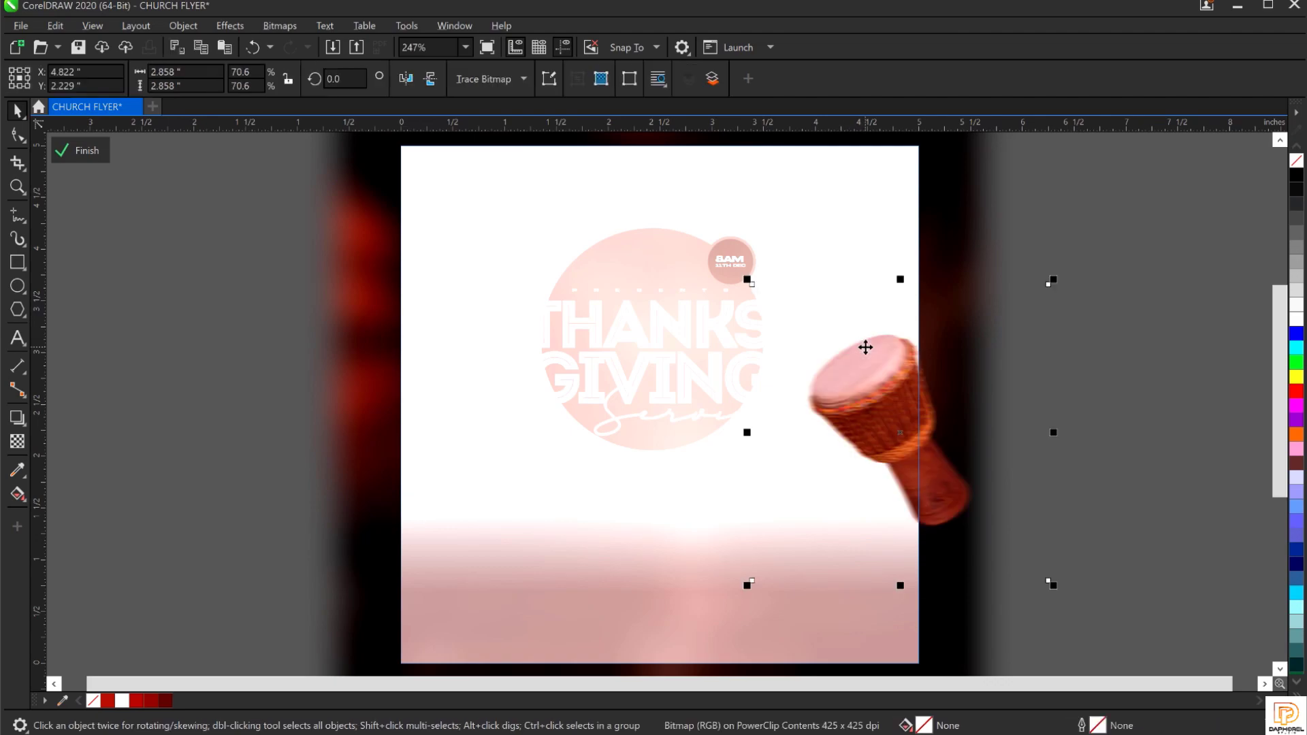
Enlarge the drum inside the PowerClip to about 3.26 inches square and shift it further past the flyer's right edge.
{"action": "left_click_drag", "start_coordinate": [872, 402], "coordinate": [890, 419]}
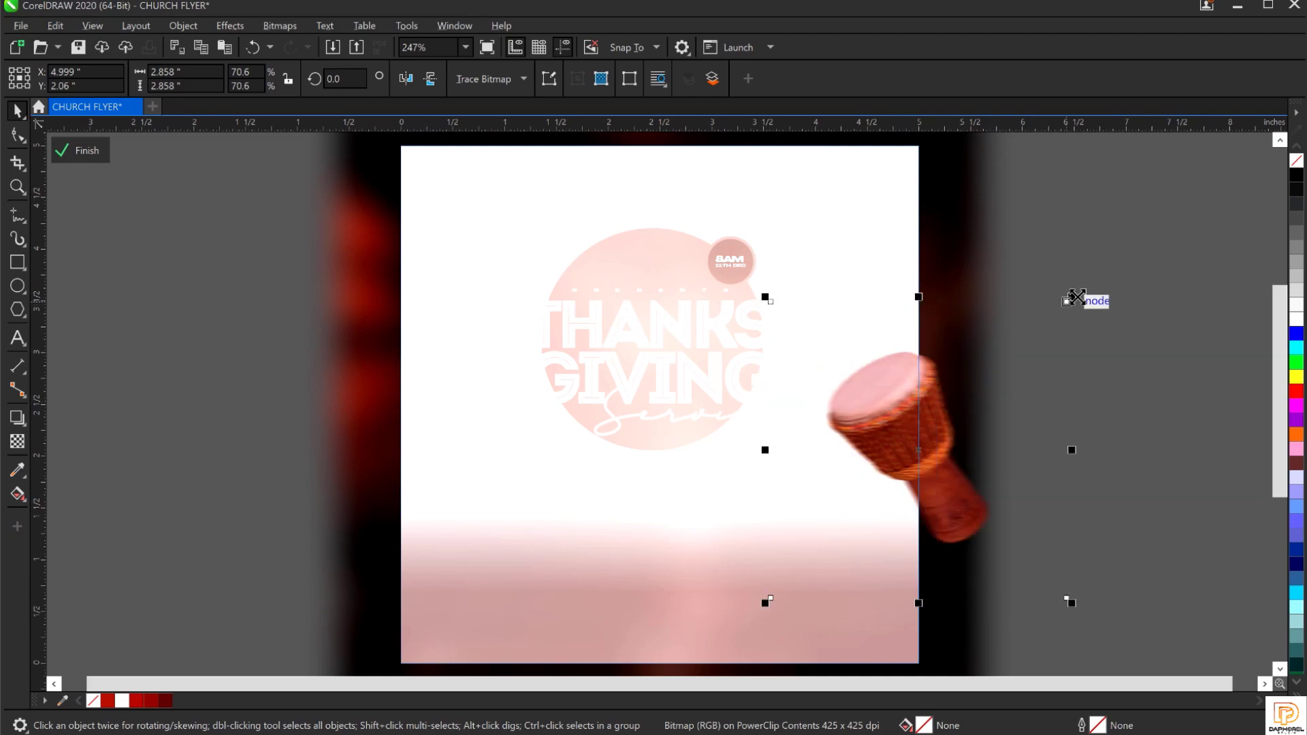
{"action": "left_click_drag", "start_coordinate": [1072, 298], "coordinate": [1092, 277]}
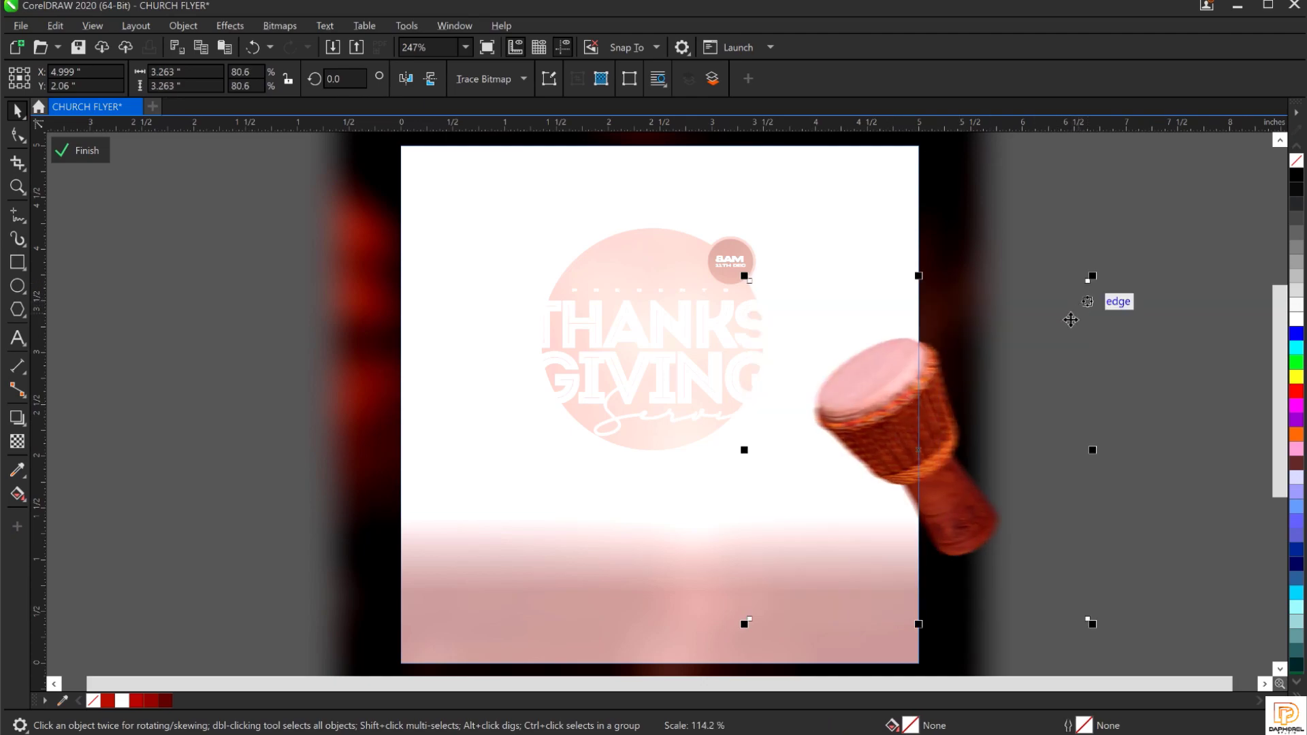
{"action": "left_click_drag", "start_coordinate": [921, 425], "coordinate": [937, 427]}
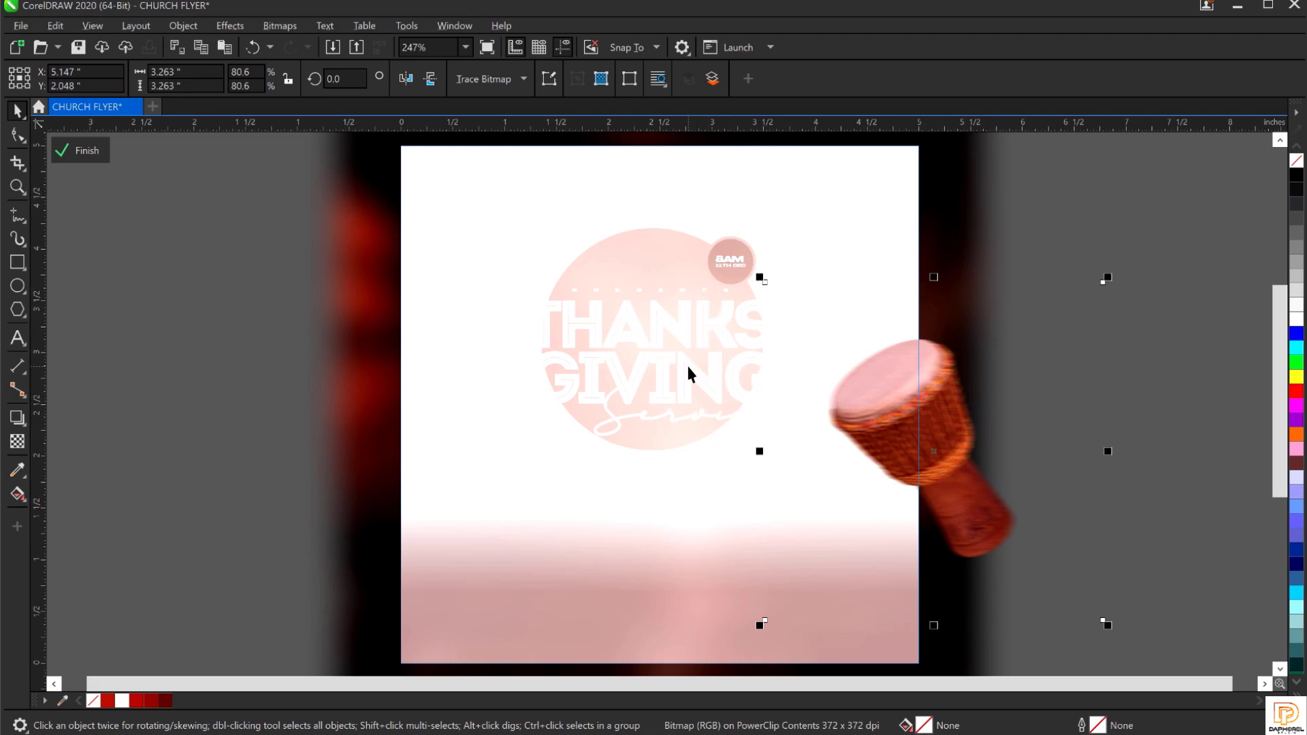
Duplicate the blurred drum inside the PowerClip and place the copy across the flyer's top edge, above the title.
{"action": "scroll", "coordinate": [709, 349], "scroll_direction": "down", "scroll_amount": 1}
{"action": "scroll", "coordinate": [713, 359], "scroll_direction": "up", "scroll_amount": 1}
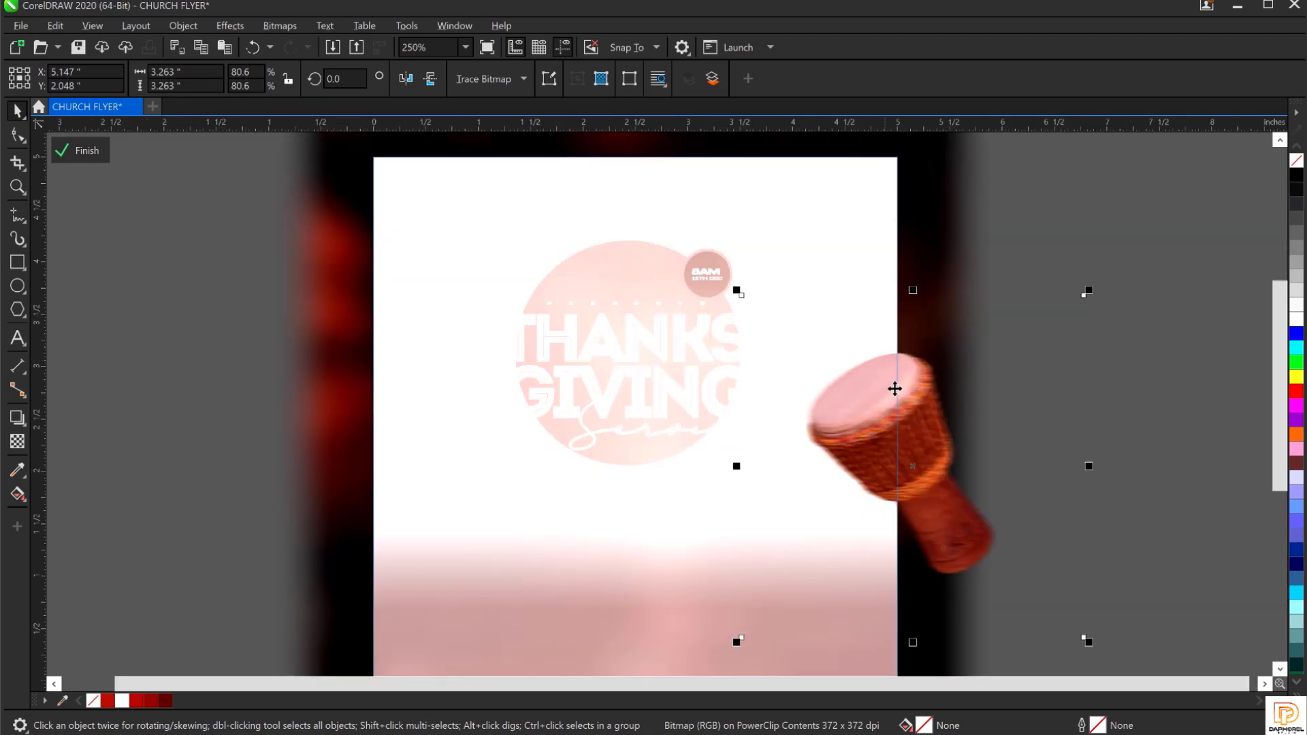
{"action": "scroll", "coordinate": [1277, 359], "scroll_direction": "up", "scroll_amount": 2}
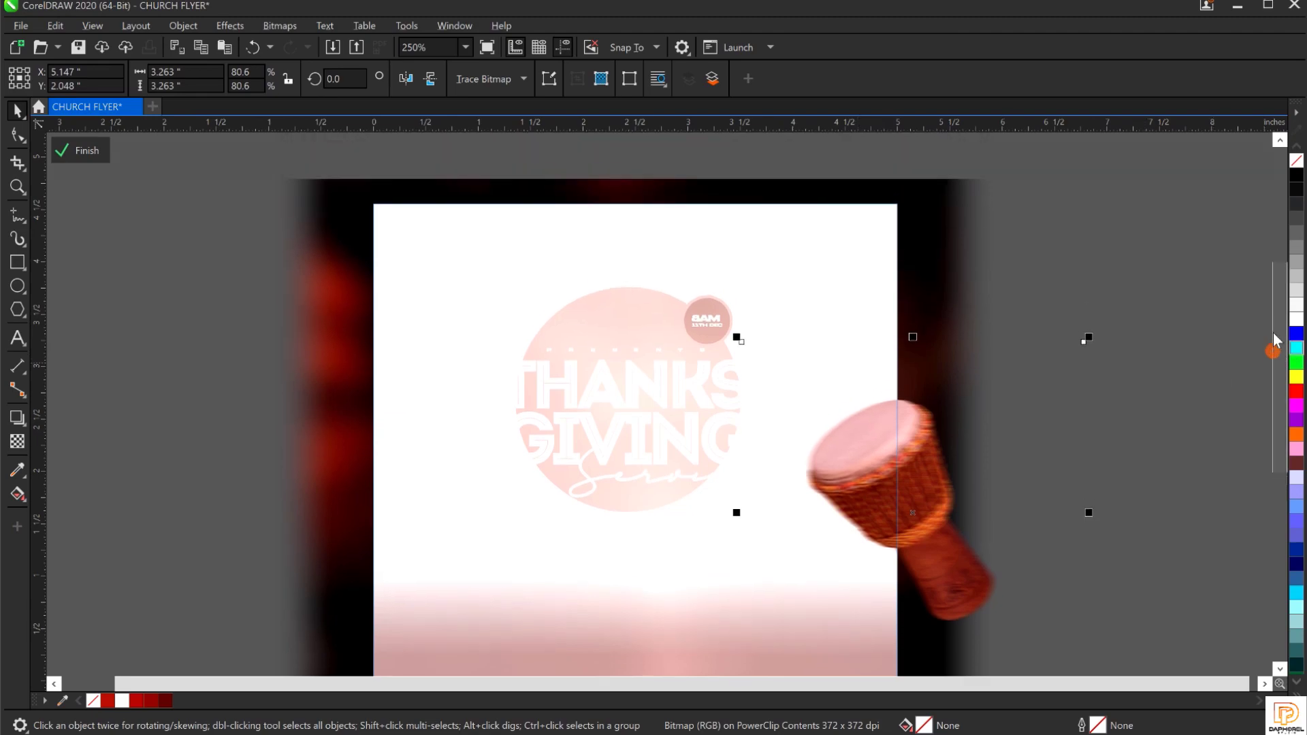
{"action": "left_click_drag", "start_coordinate": [916, 501], "coordinate": [681, 254]}
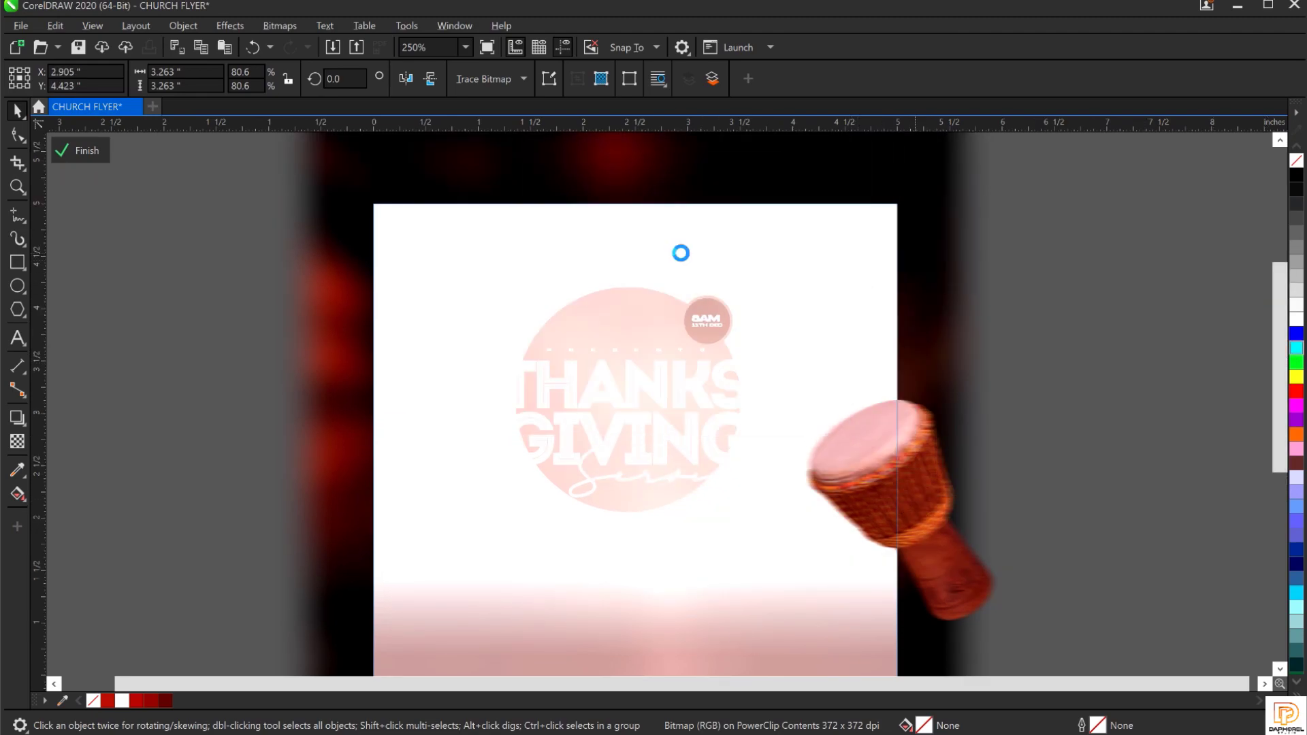
{"action": "left_click", "coordinate": [665, 242]}
{"action": "left_click", "coordinate": [666, 241]}
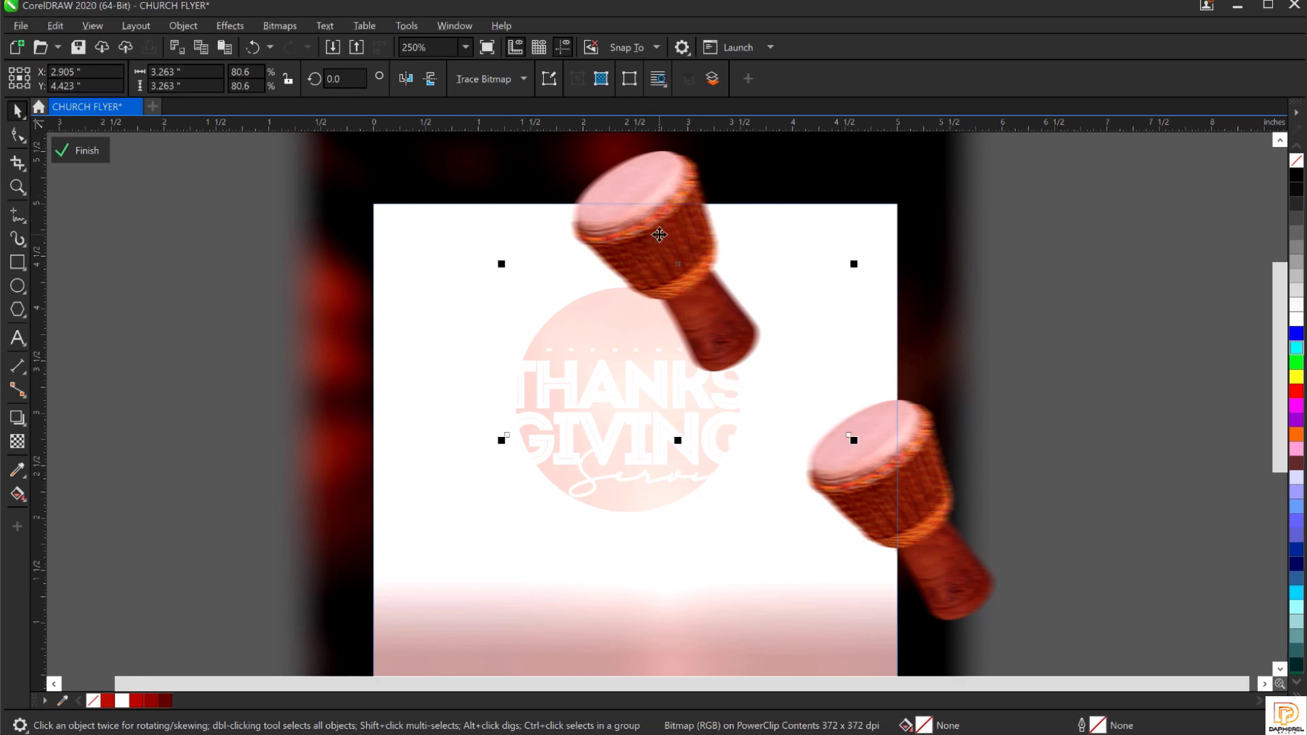
{"action": "left_click_drag", "start_coordinate": [660, 235], "coordinate": [634, 211]}
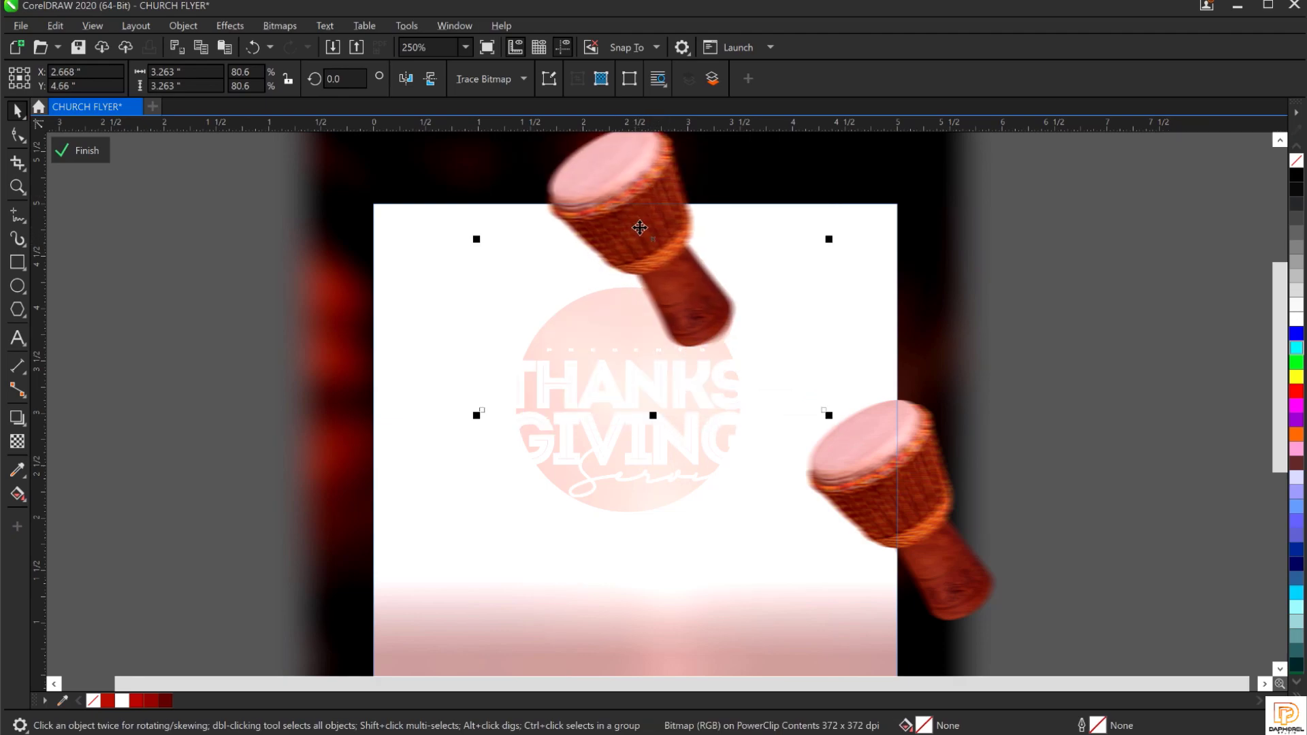
Rotate the top drum copy to about 55.6 degrees and move it further up past the flyer's top edge.
{"action": "left_click", "coordinate": [625, 265]}
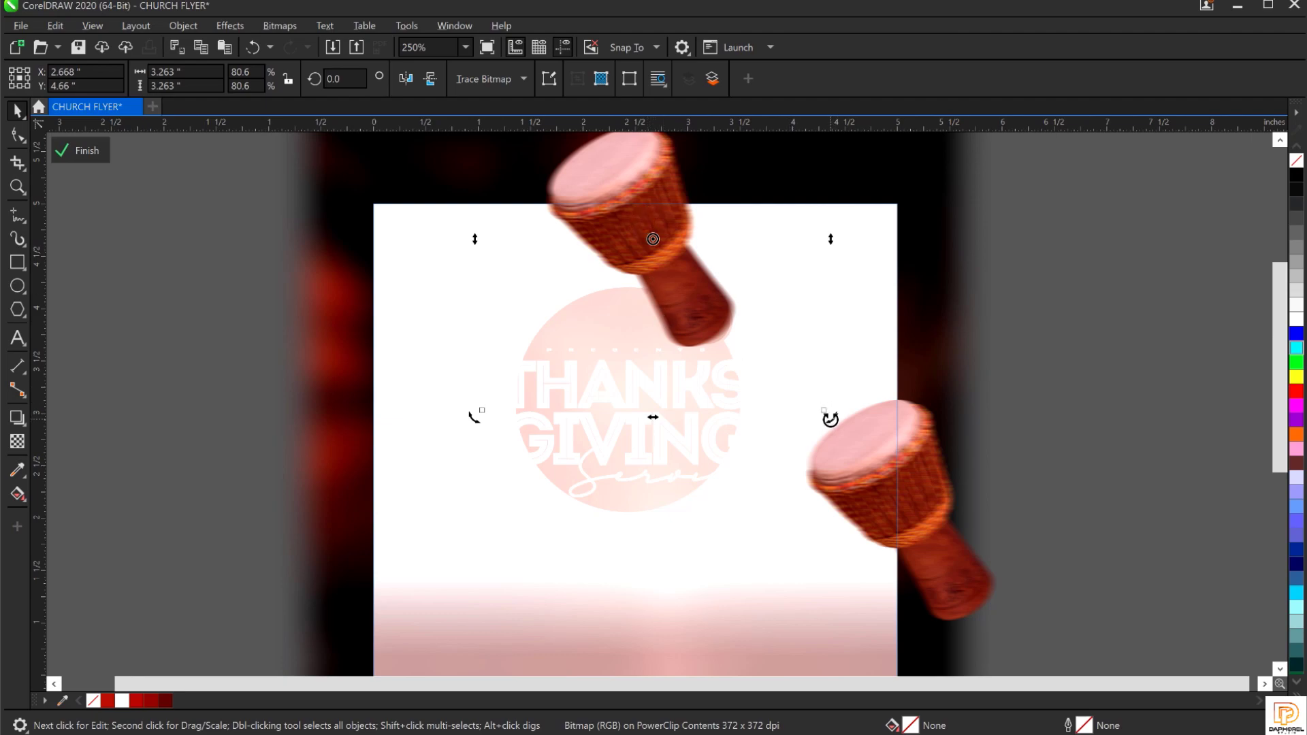
{"action": "left_click_drag", "start_coordinate": [831, 424], "coordinate": [780, 195]}
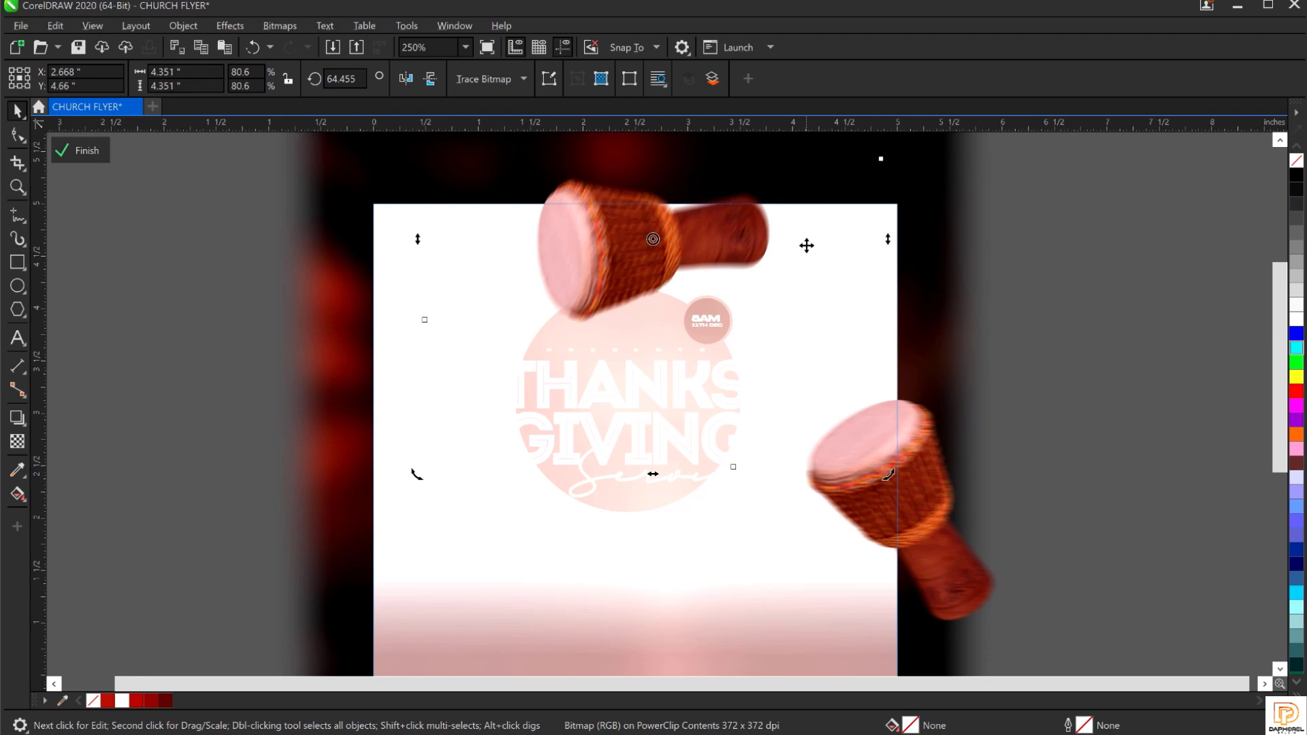
{"action": "left_click", "coordinate": [658, 270]}
{"action": "left_click_drag", "start_coordinate": [650, 269], "coordinate": [622, 210]}
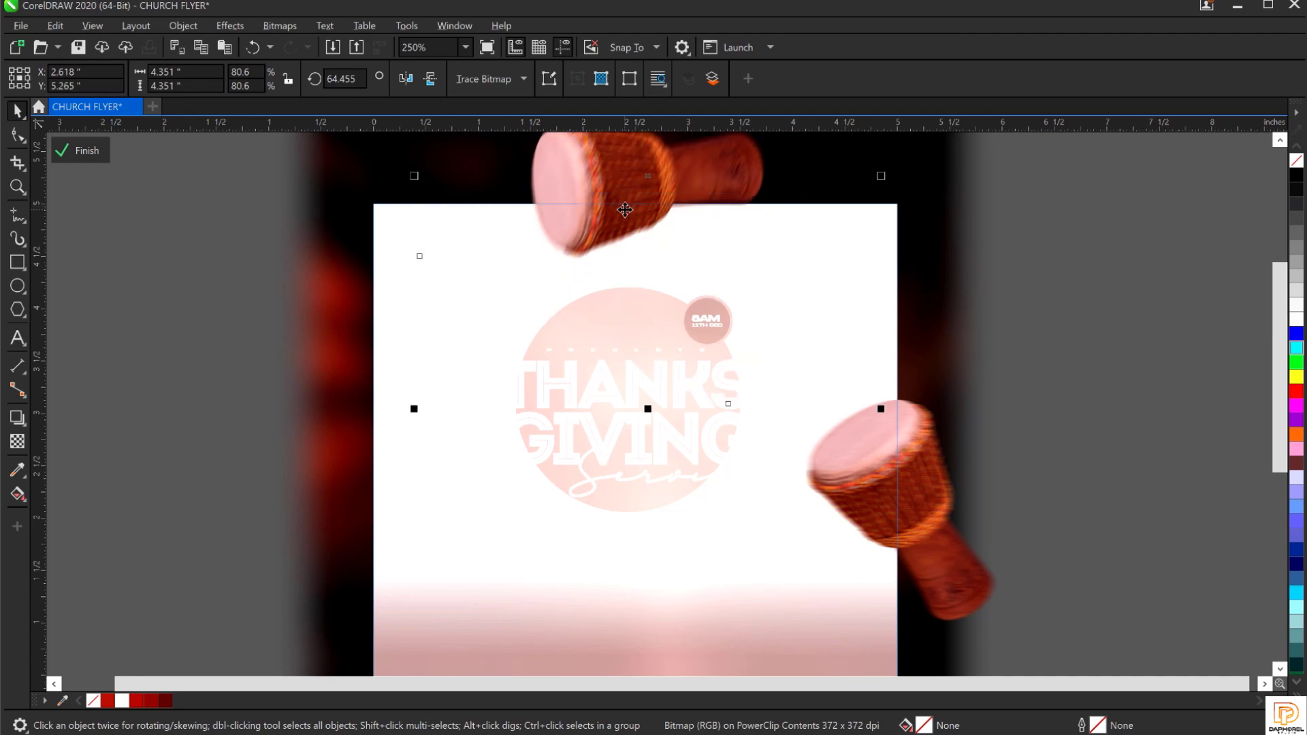
{"action": "left_click", "coordinate": [624, 210]}
{"action": "scroll", "coordinate": [731, 436], "scroll_direction": "down", "scroll_amount": 1}
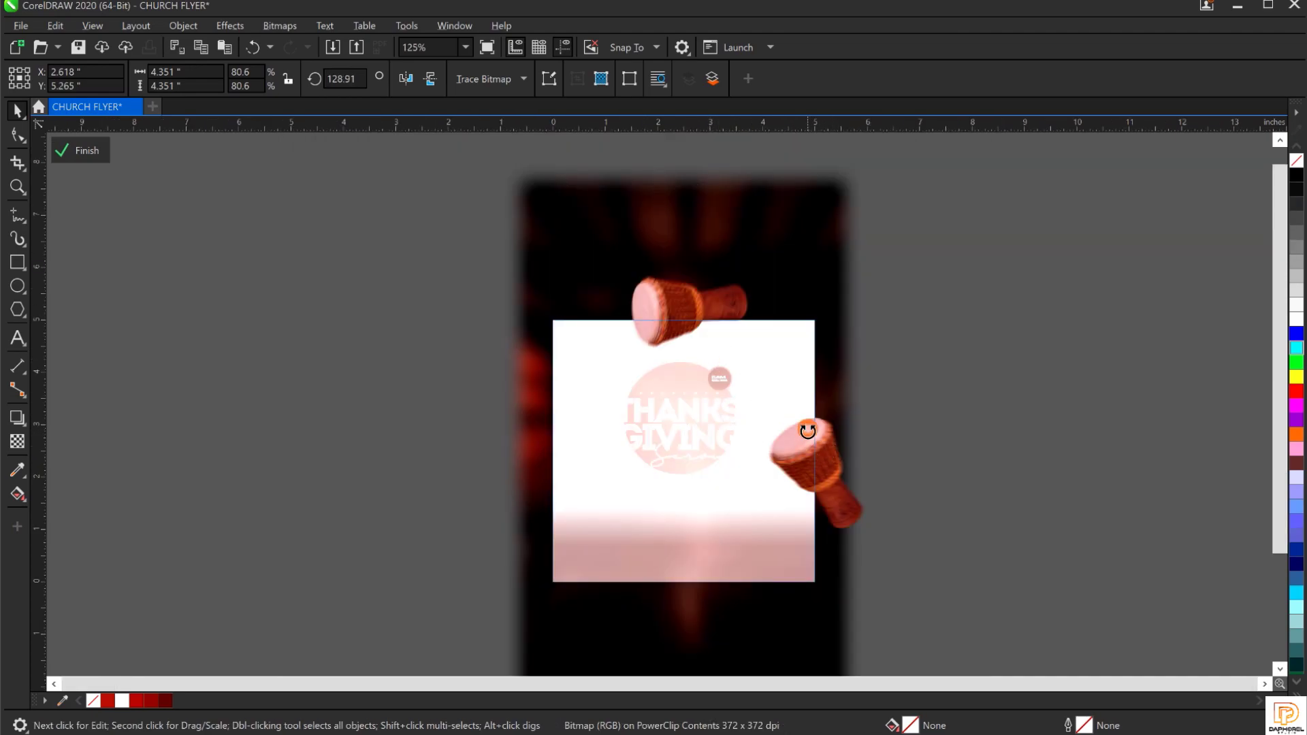
{"action": "left_click_drag", "start_coordinate": [808, 430], "coordinate": [804, 467]}
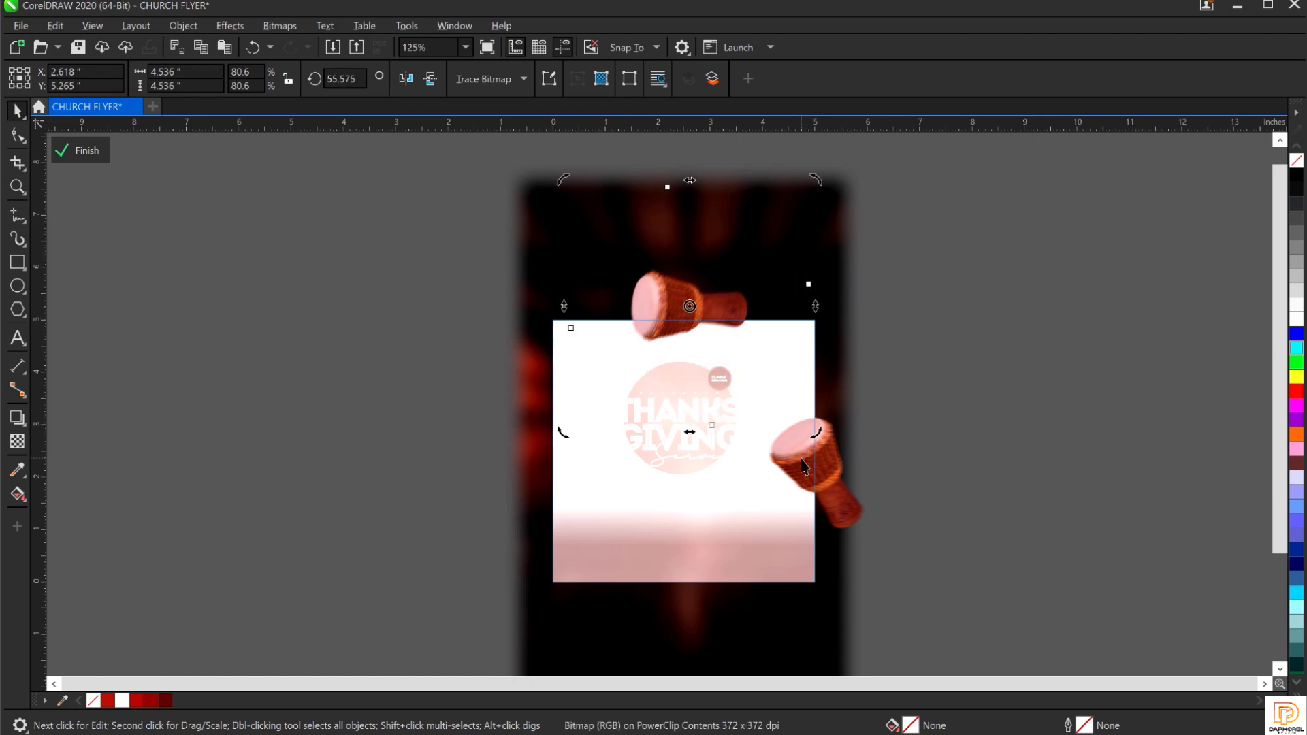
Duplicate the top drum onto the flyer's left edge and rotate that copy to about 196.7 degrees, with its head facing the title.
{"action": "left_click", "coordinate": [681, 293]}
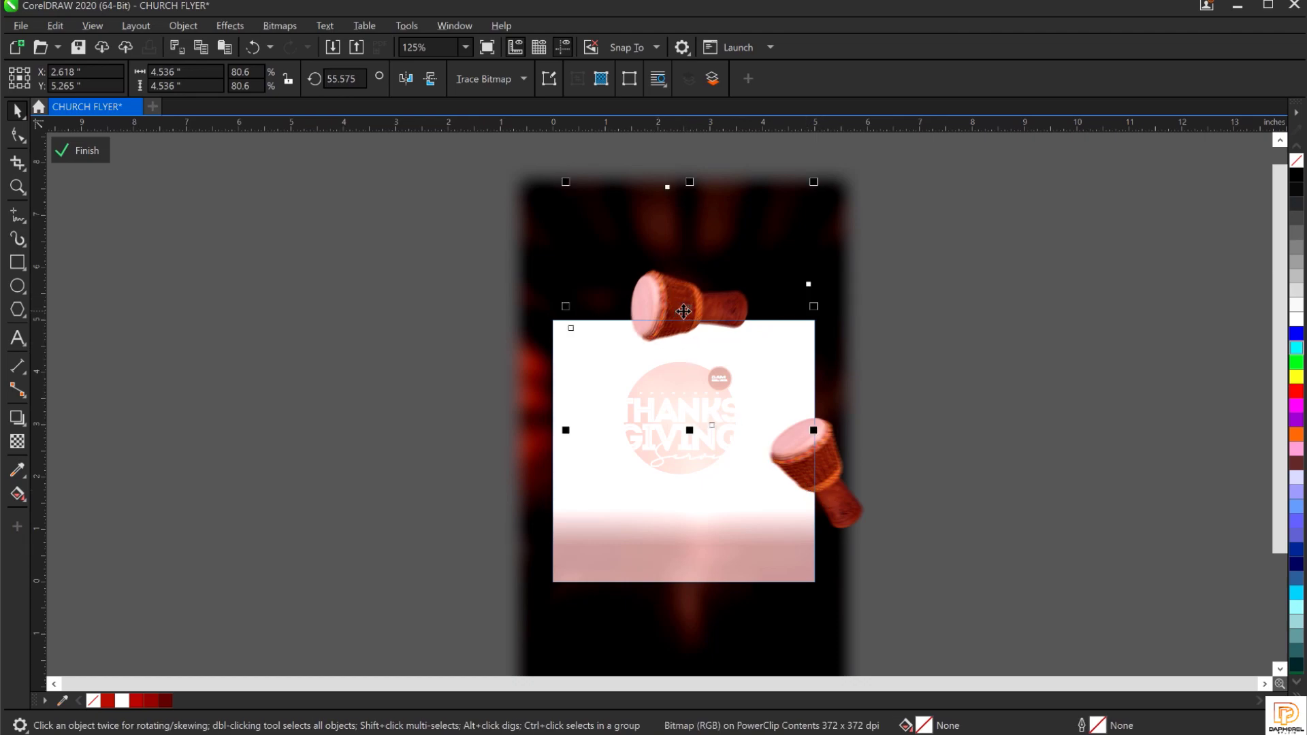
{"action": "left_click_drag", "start_coordinate": [683, 310], "coordinate": [576, 430]}
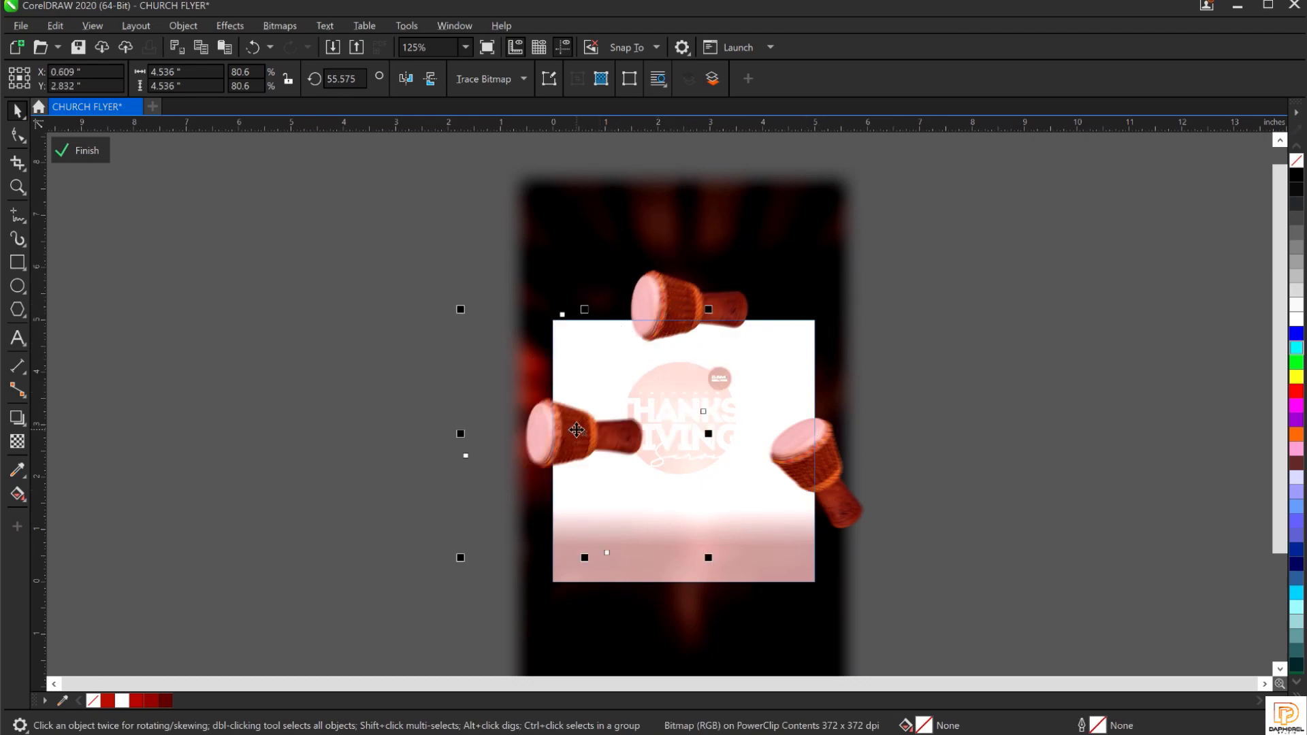
{"action": "left_click", "coordinate": [576, 430]}
{"action": "left_click_drag", "start_coordinate": [715, 563], "coordinate": [607, 388]}
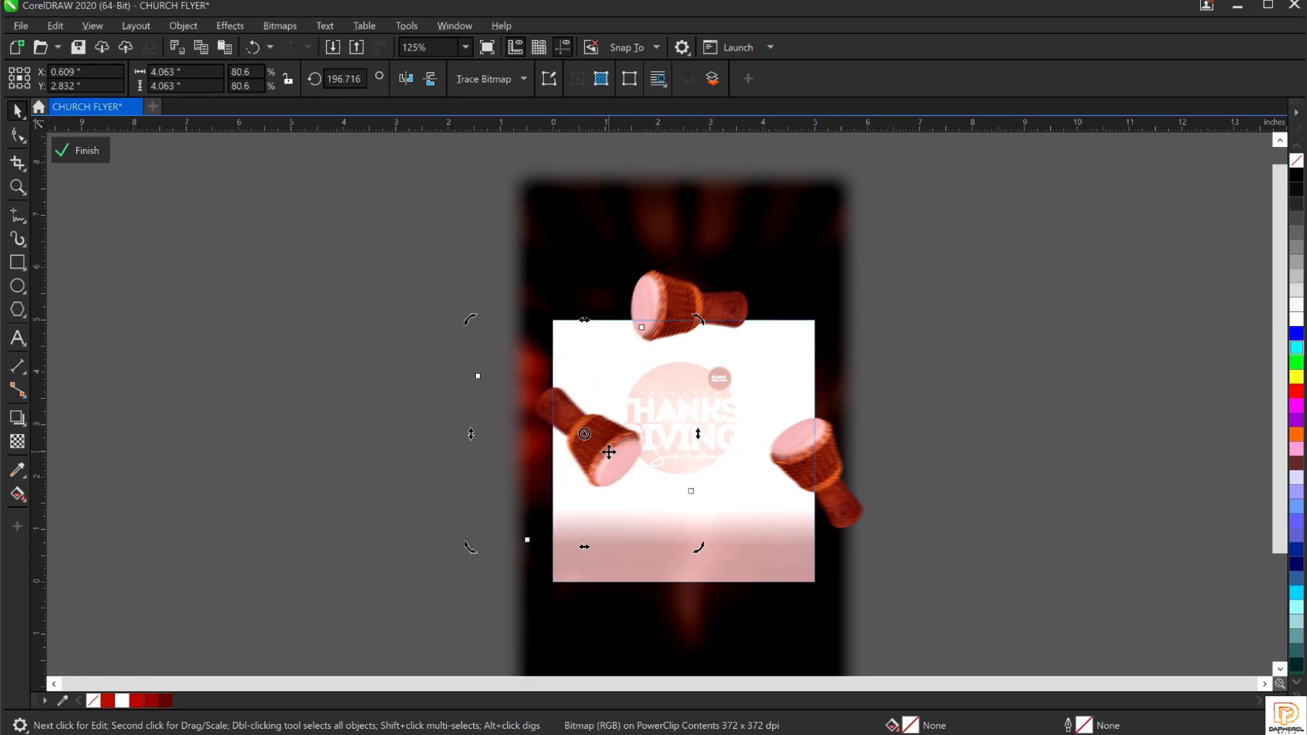
{"action": "left_click_drag", "start_coordinate": [619, 452], "coordinate": [584, 436]}
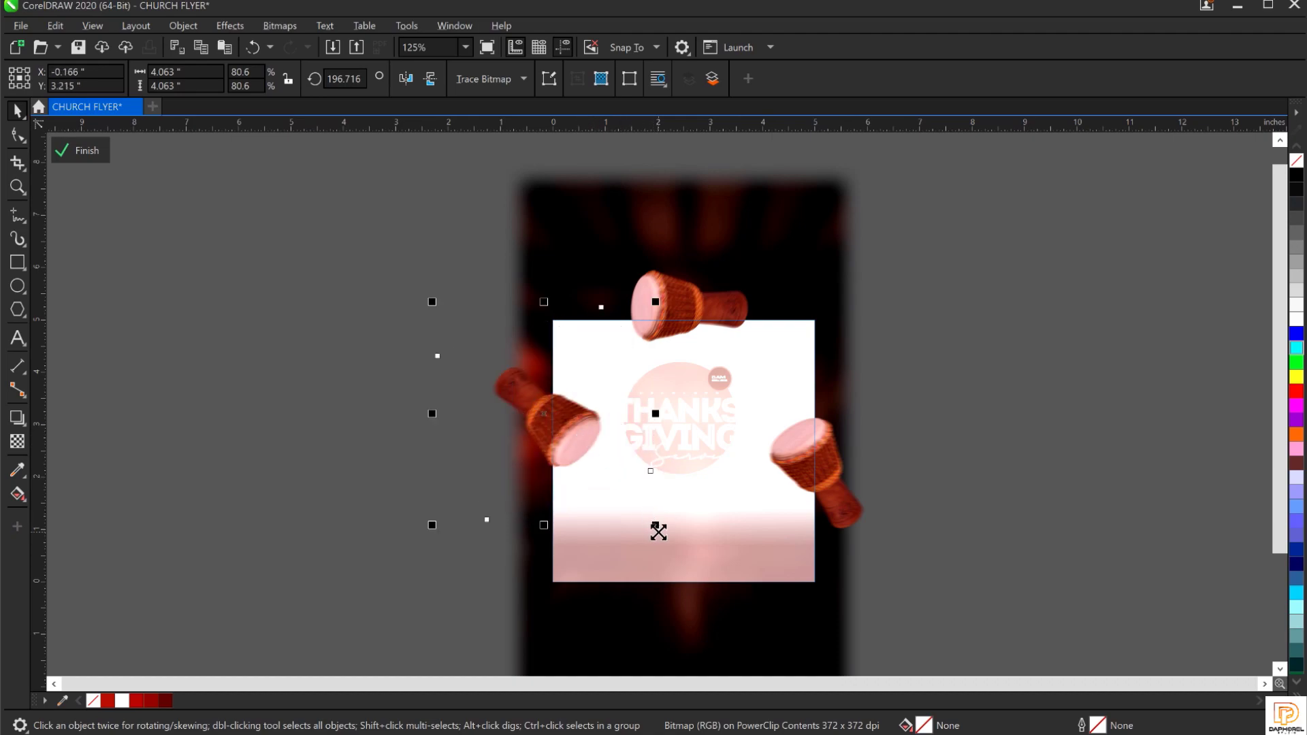
Enlarge the left drum to about 92.3% scale, shift it further outside the flyer and rotate it to about 204 degrees.
{"action": "left_click_drag", "start_coordinate": [656, 526], "coordinate": [668, 546]}
{"action": "left_click_drag", "start_coordinate": [594, 419], "coordinate": [583, 424]}
{"action": "left_click_drag", "start_coordinate": [656, 542], "coordinate": [661, 546]}
{"action": "left_click_drag", "start_coordinate": [592, 439], "coordinate": [581, 438]}
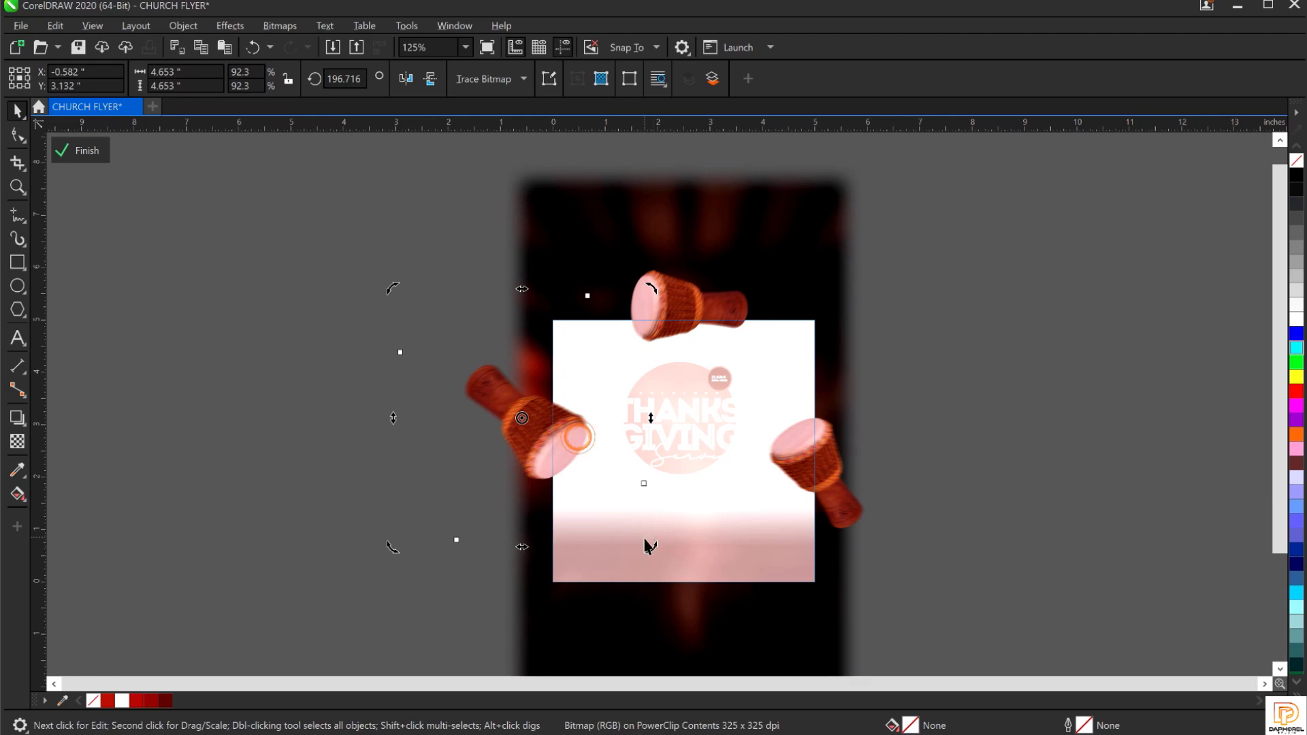
{"action": "left_click_drag", "start_coordinate": [652, 545], "coordinate": [647, 513]}
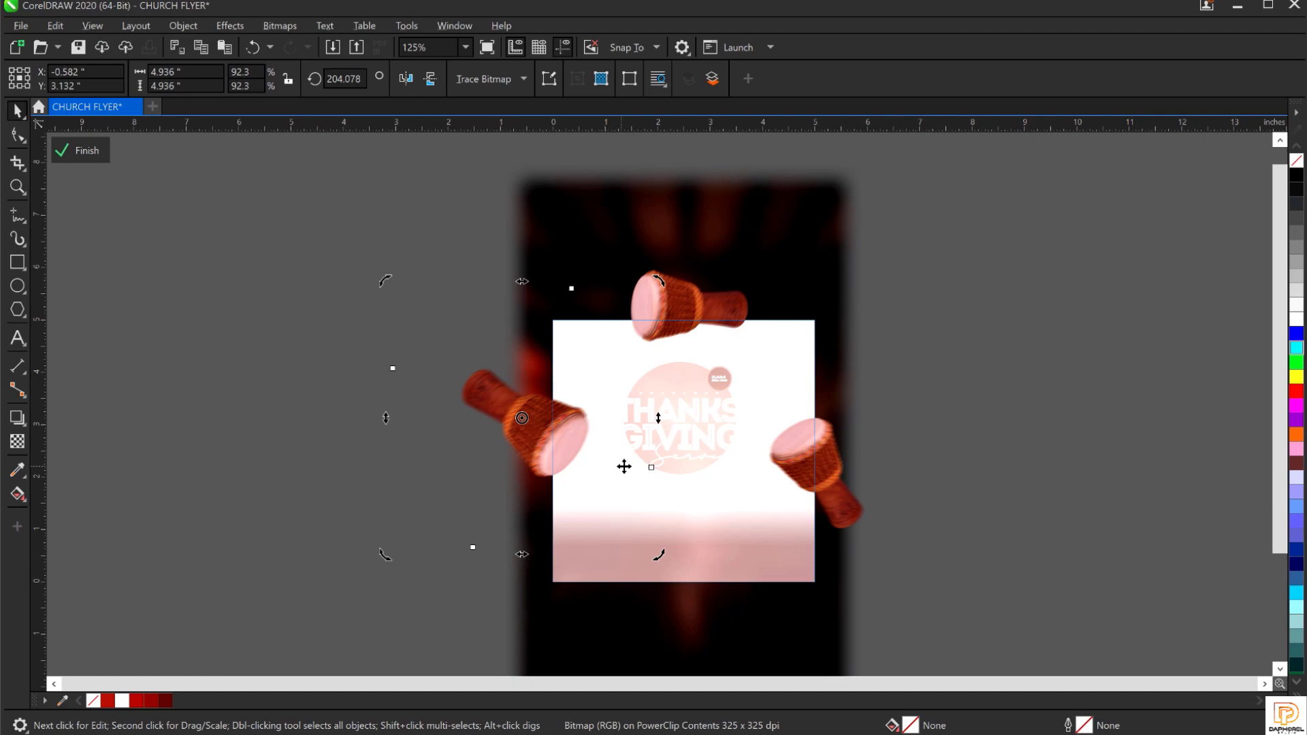
Enlarge the drum at the flyer's right edge to about 3.69 inches square and finish editing the PowerClip.
{"action": "left_click", "coordinate": [825, 478]}
{"action": "scroll", "coordinate": [822, 511], "scroll_direction": "up", "scroll_amount": 1}
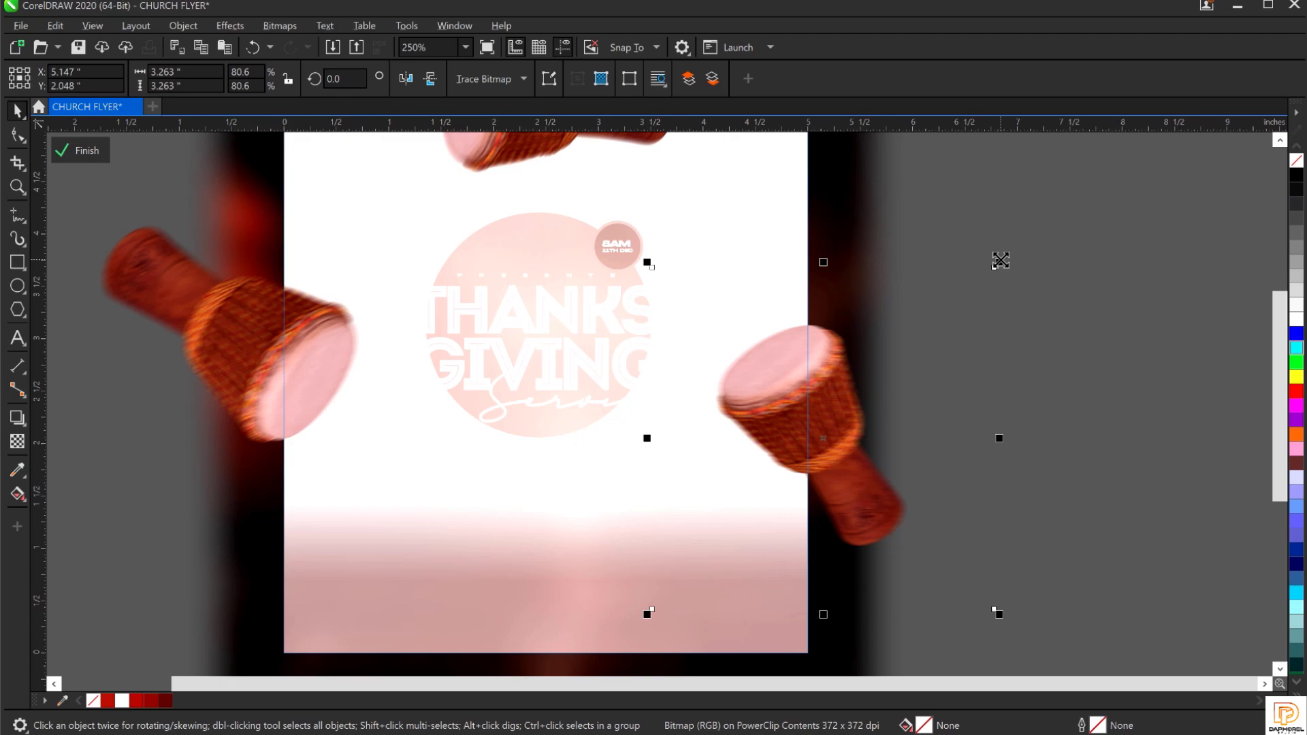
{"action": "left_click_drag", "start_coordinate": [1000, 261], "coordinate": [1044, 219]}
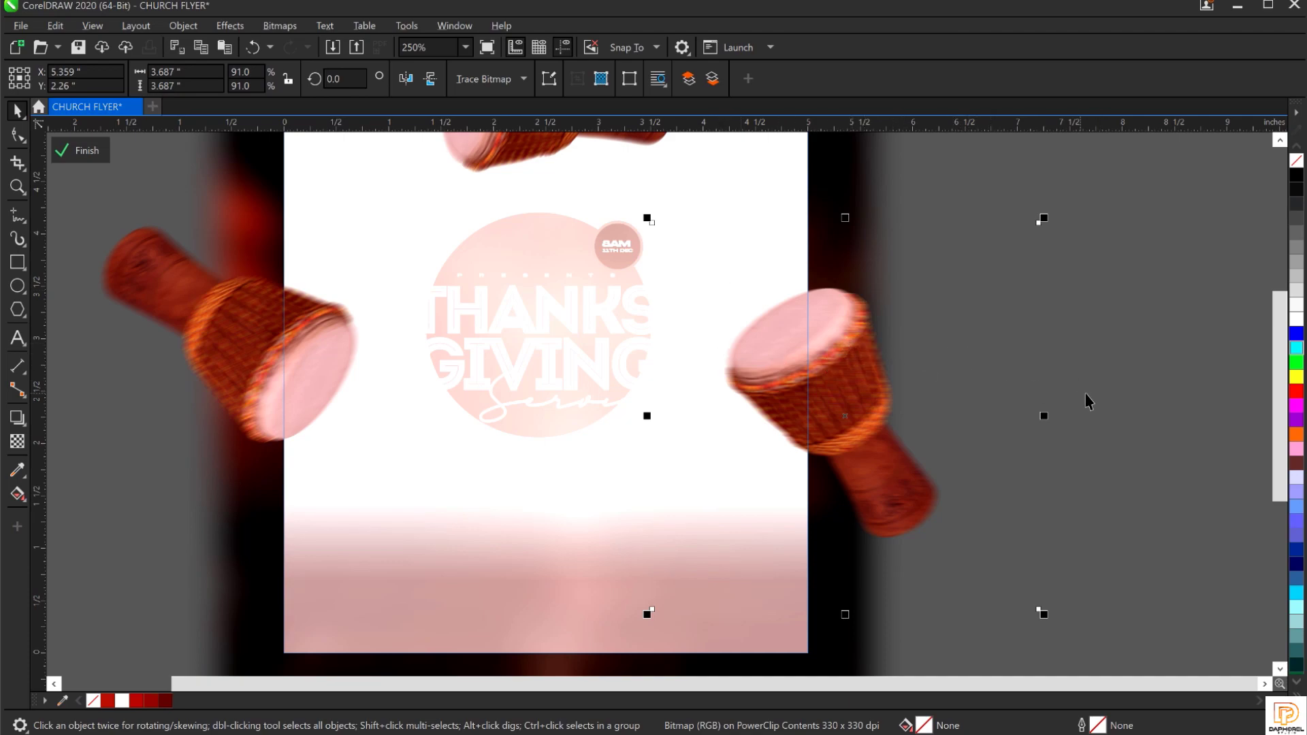
{"action": "left_click", "coordinate": [79, 150]}
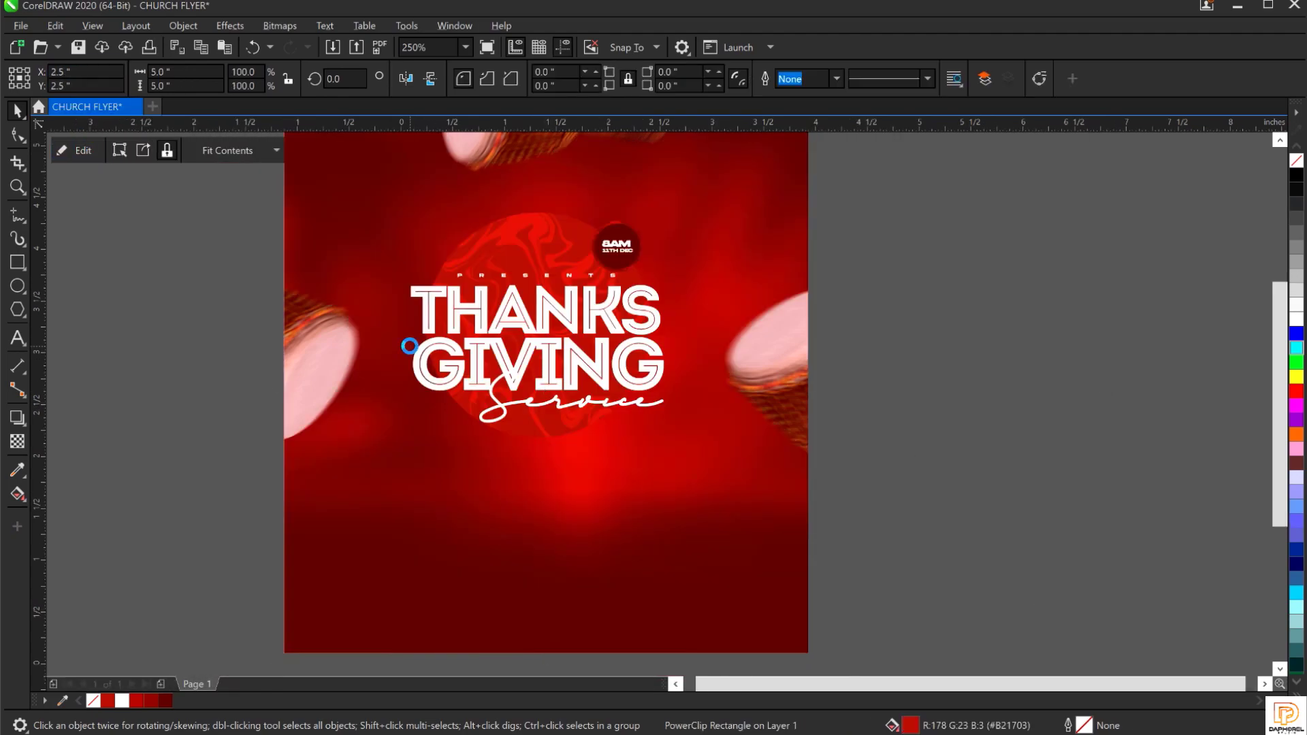
{"action": "key", "text": "shift+F4"}
{"action": "left_click", "coordinate": [957, 346]}
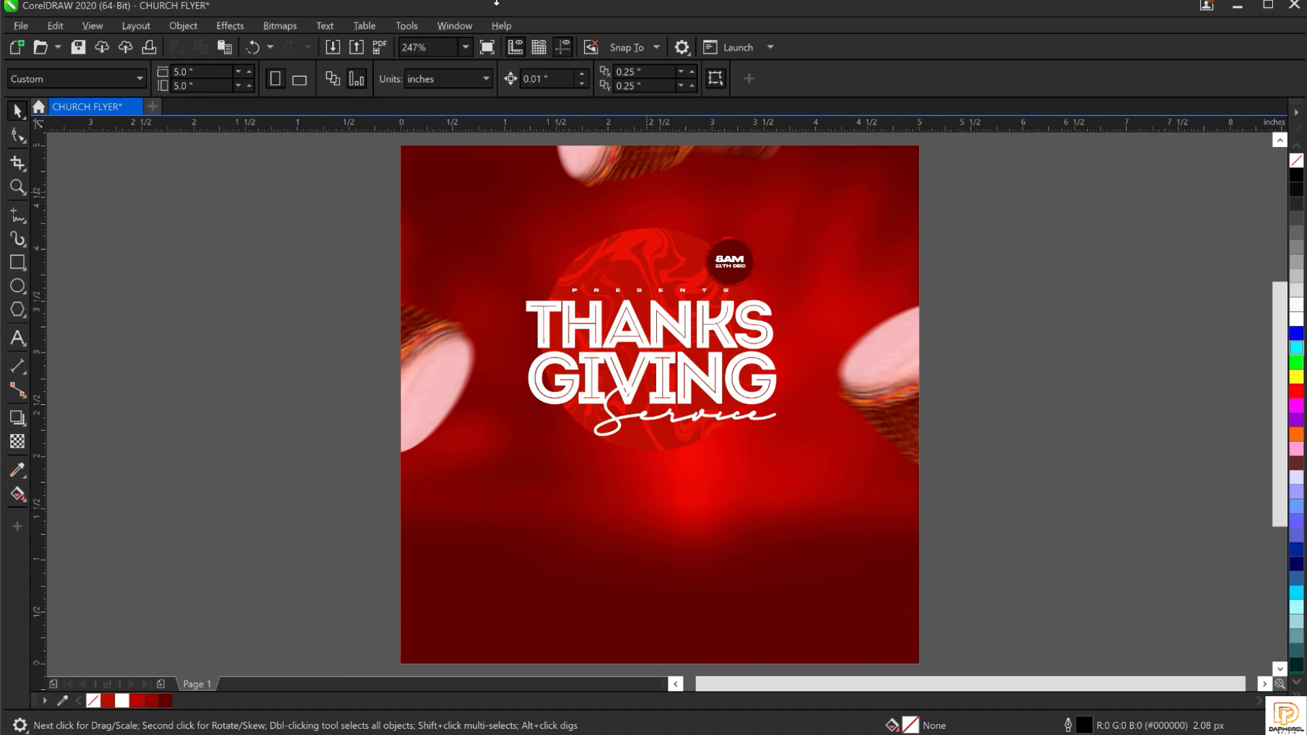
Import the TORN PAPER SVG file from the RESOURCE FILE folder in File Explorer into the CHURCH FLYER document in CorelDRAW.
{"action": "left_click", "coordinate": [599, 216]}
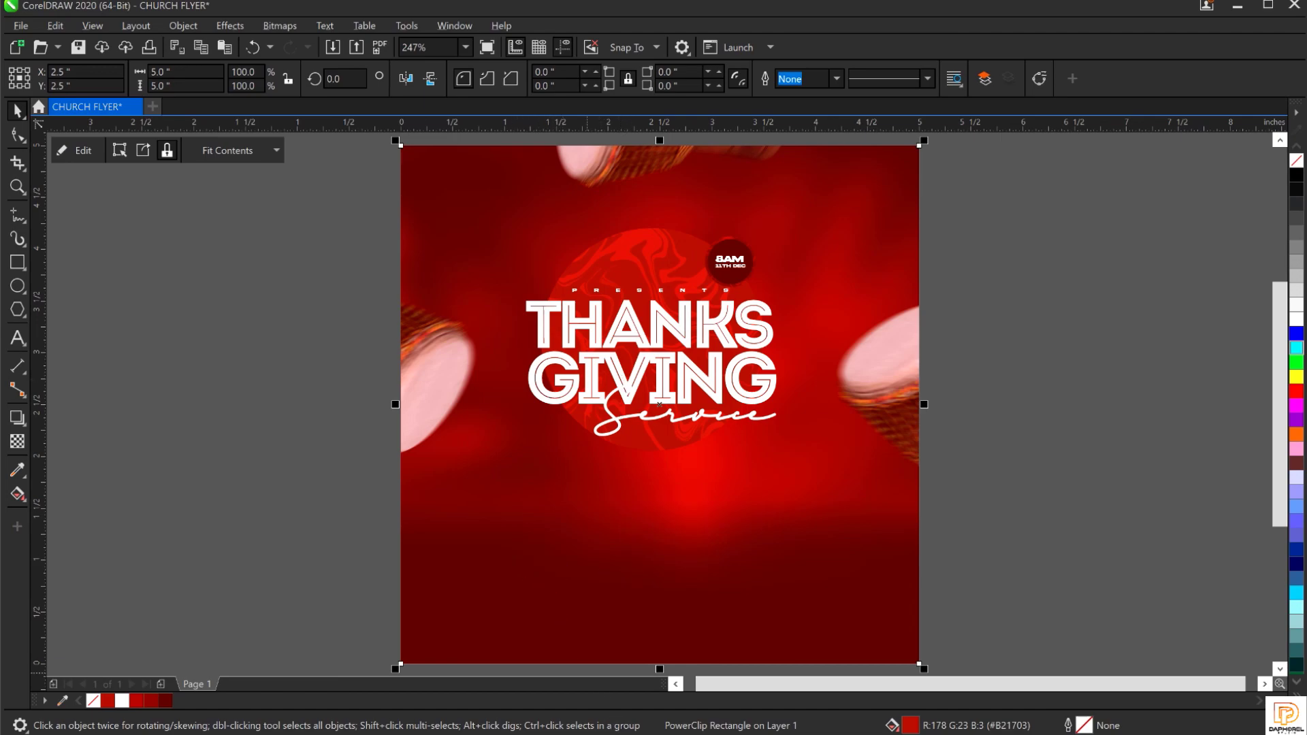
{"action": "left_click", "coordinate": [536, 723]}
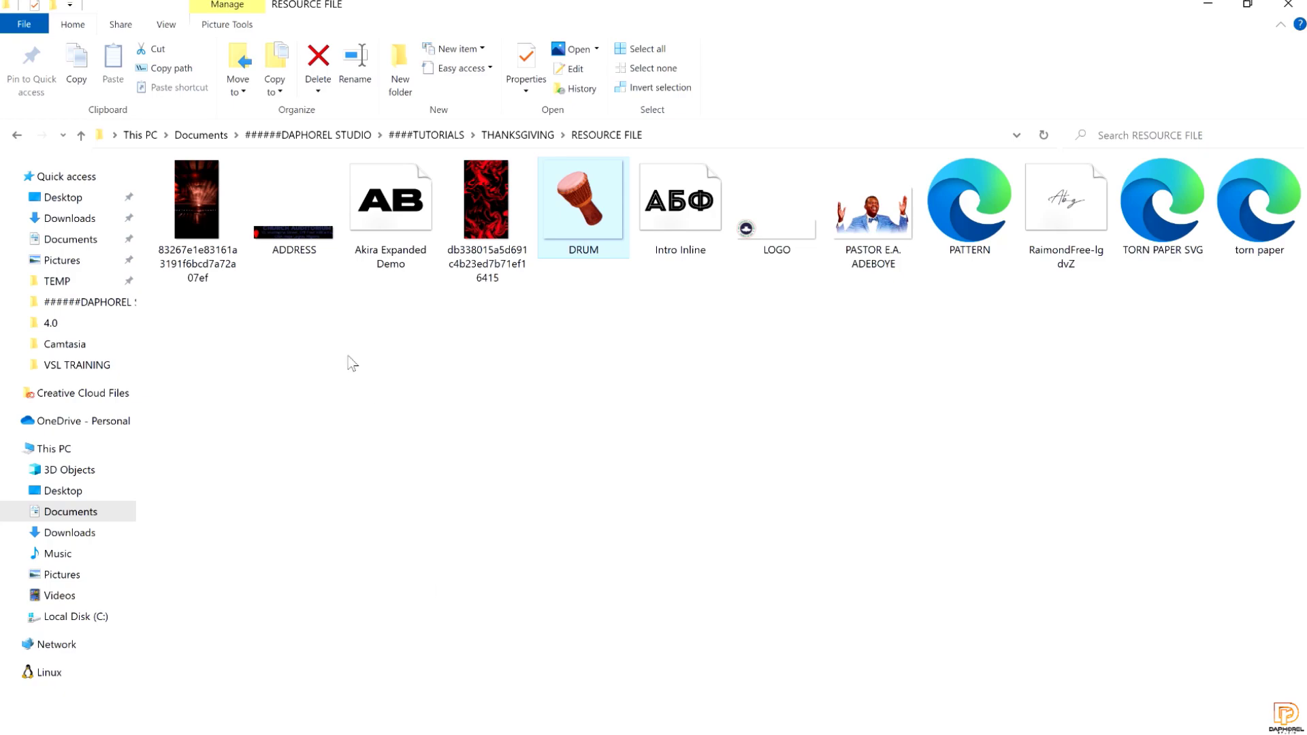
{"action": "left_click", "coordinate": [591, 387]}
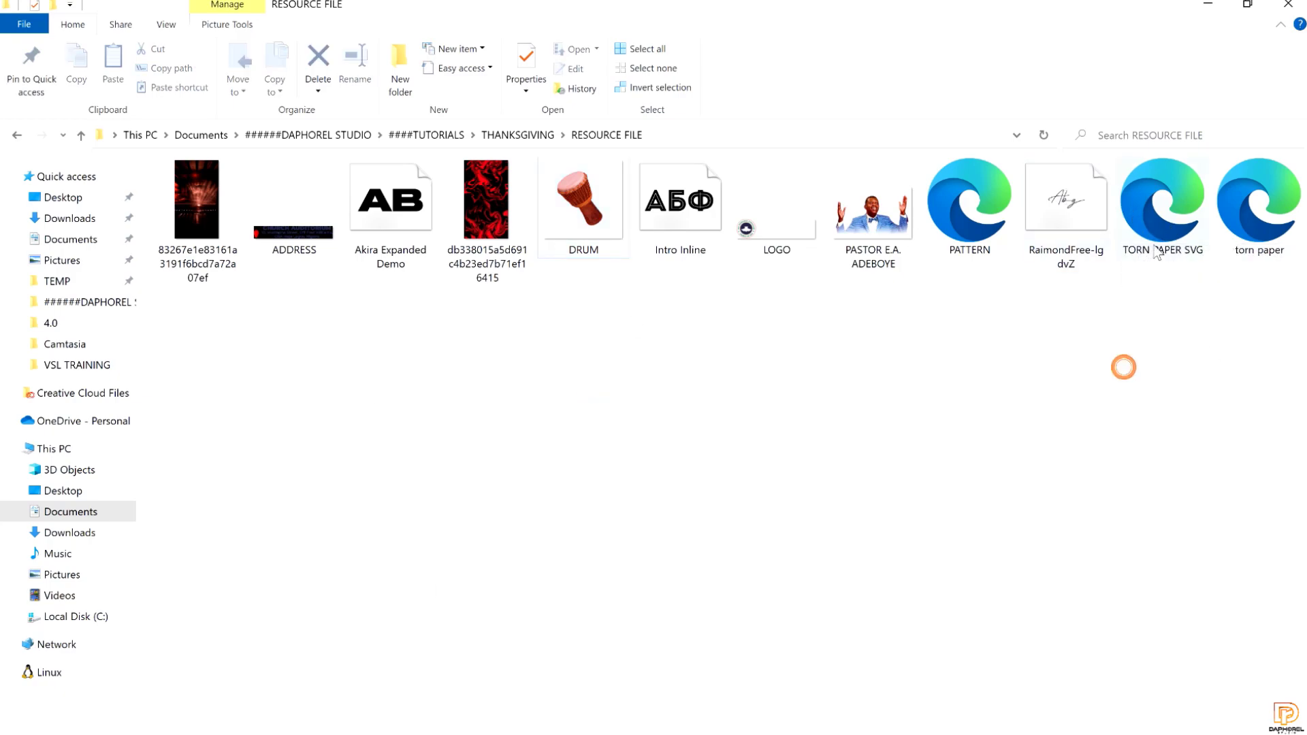
{"action": "left_click", "coordinate": [1165, 216]}
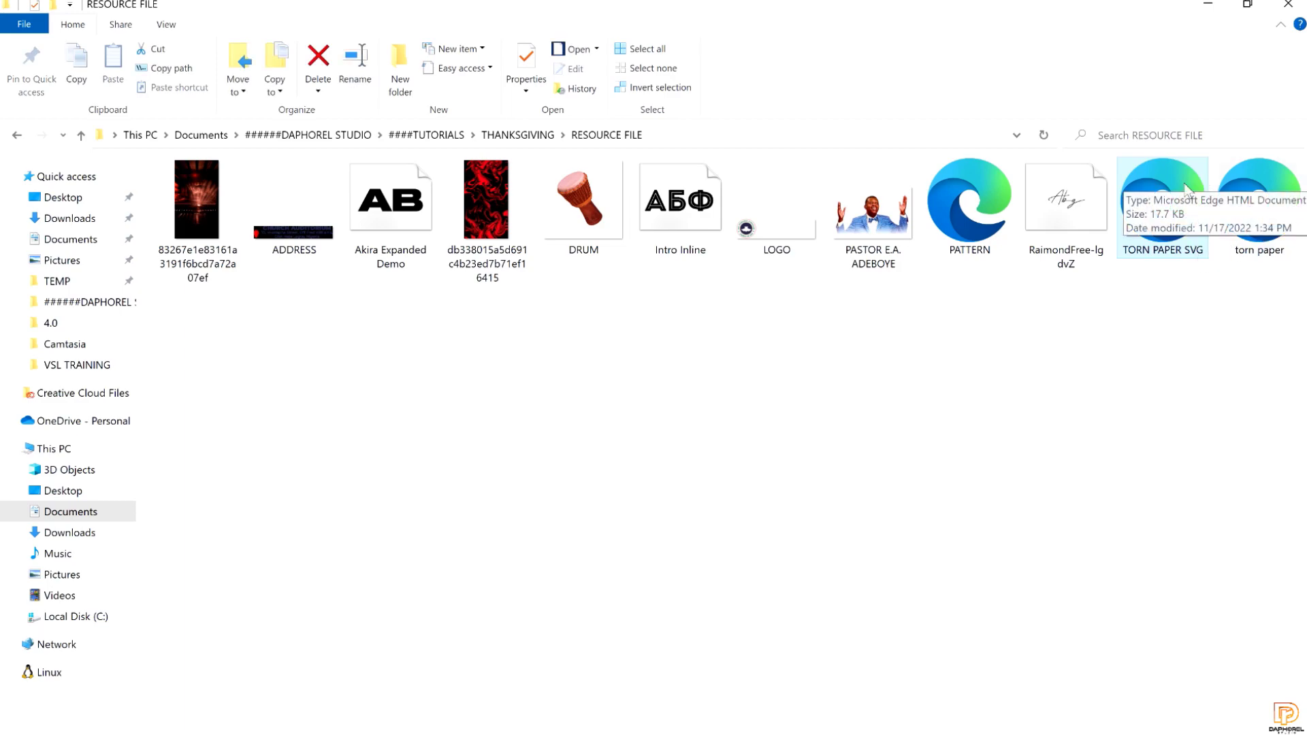
{"action": "left_click", "coordinate": [1138, 184]}
{"action": "left_click_drag", "start_coordinate": [1145, 199], "coordinate": [1146, 236]}
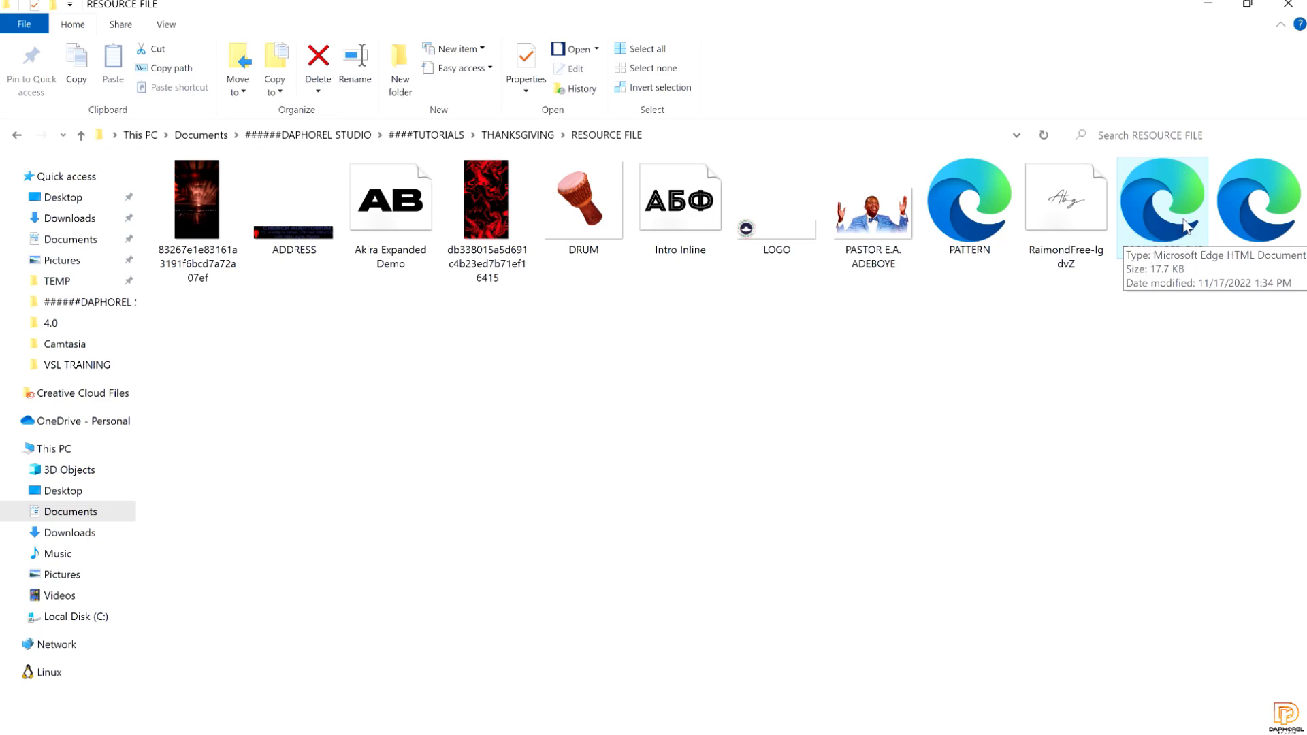
{"action": "left_click_drag", "start_coordinate": [1184, 224], "coordinate": [223, 295]}
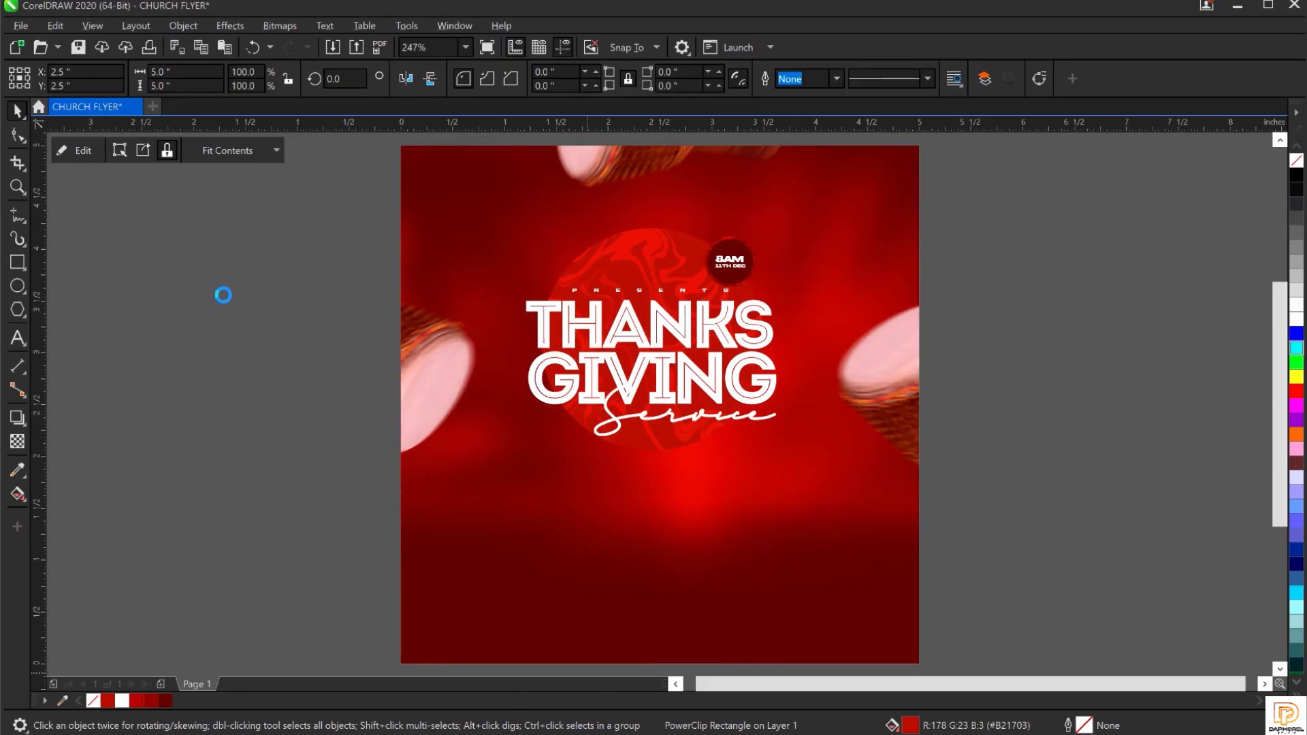
{"action": "left_click", "coordinate": [223, 296]}
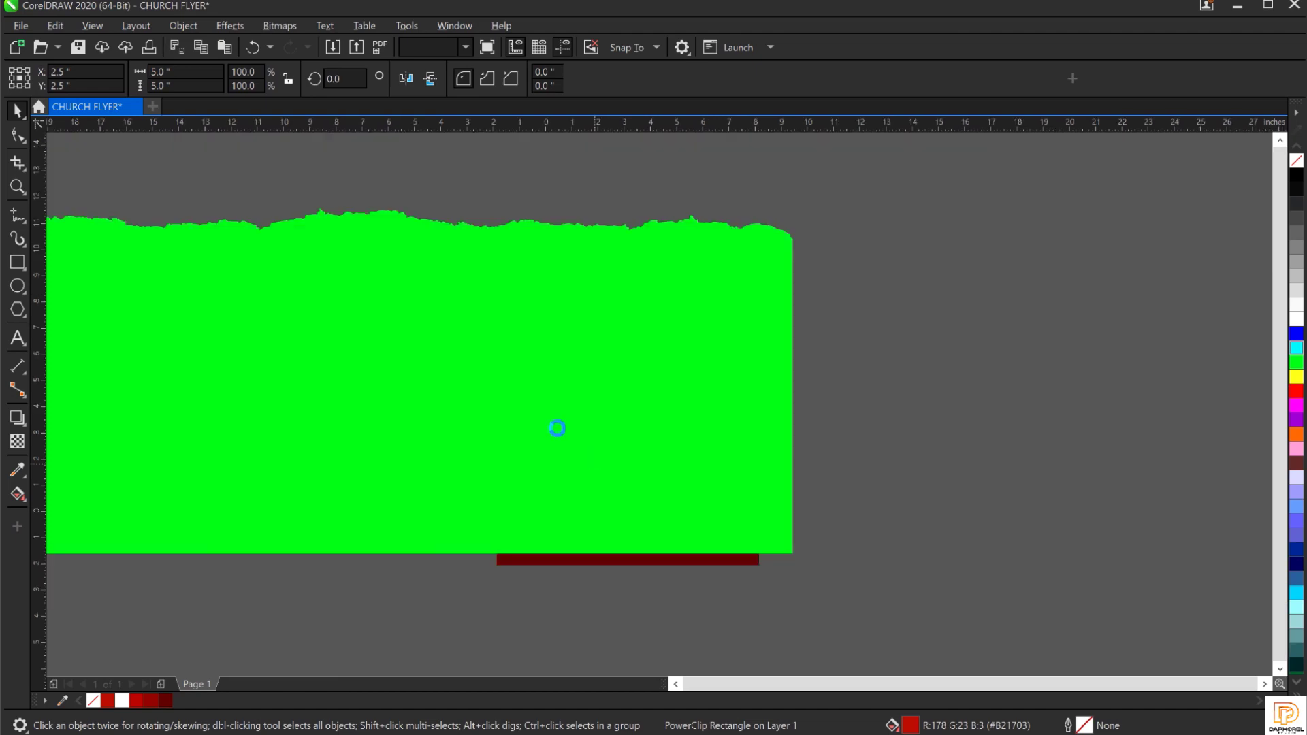
Move the imported torn-paper group over the flyer, leaving only the flyer's top strip uncovered, and fill it with cyan.
{"action": "left_click_drag", "start_coordinate": [473, 362], "coordinate": [500, 436]}
{"action": "scroll", "coordinate": [471, 459], "scroll_direction": "up", "scroll_amount": 1}
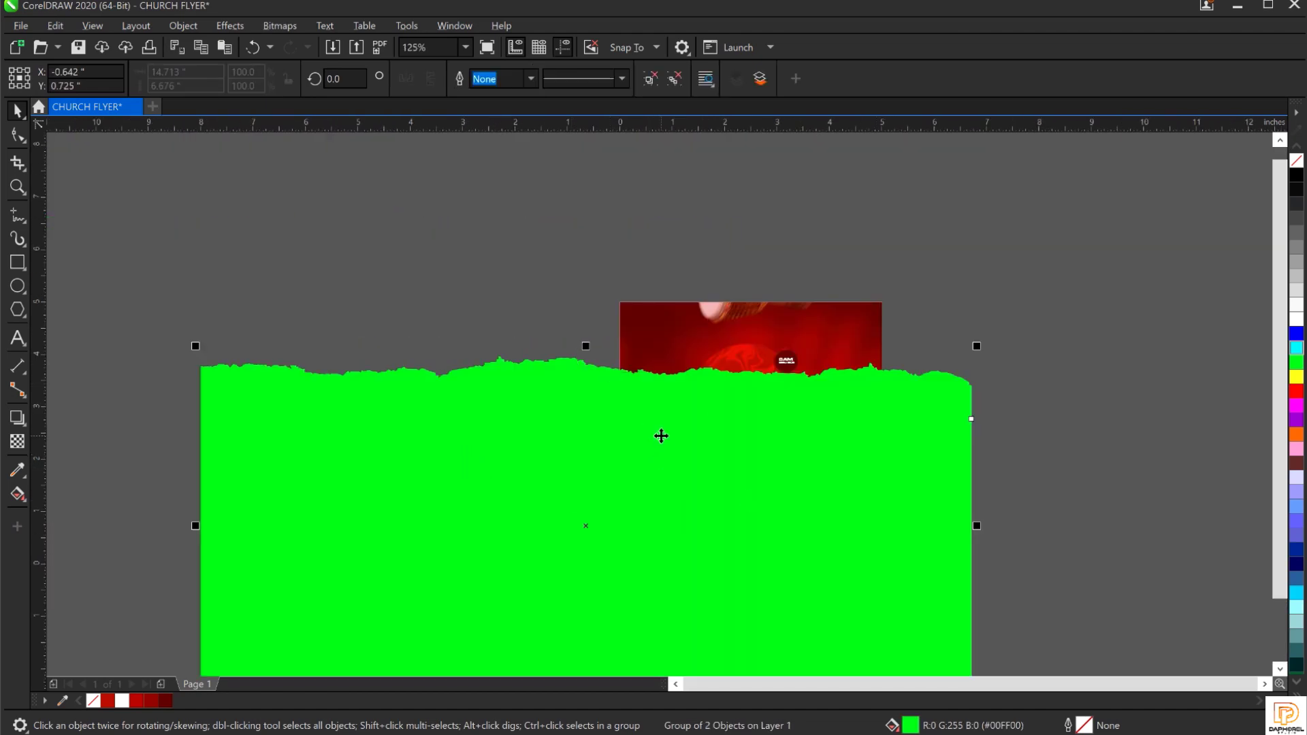
{"action": "left_click_drag", "start_coordinate": [662, 436], "coordinate": [634, 428]}
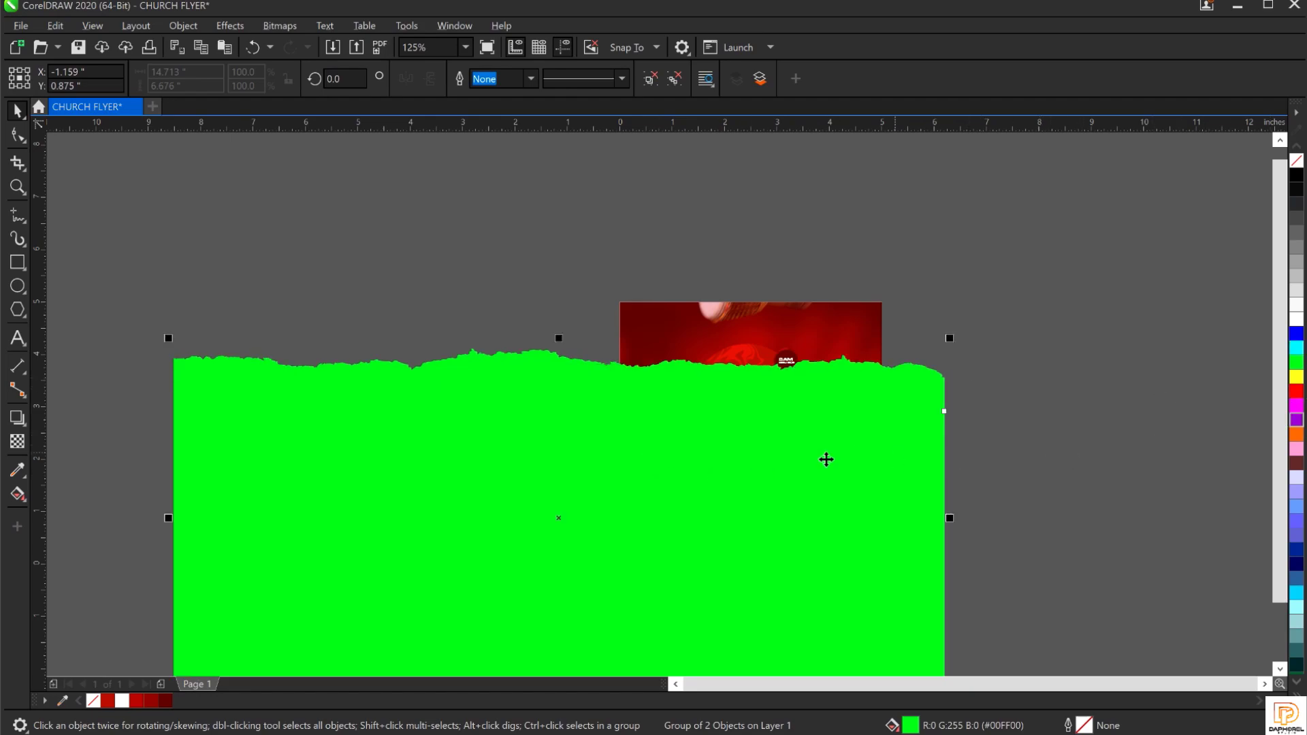
{"action": "left_click_drag", "start_coordinate": [780, 456], "coordinate": [772, 423]}
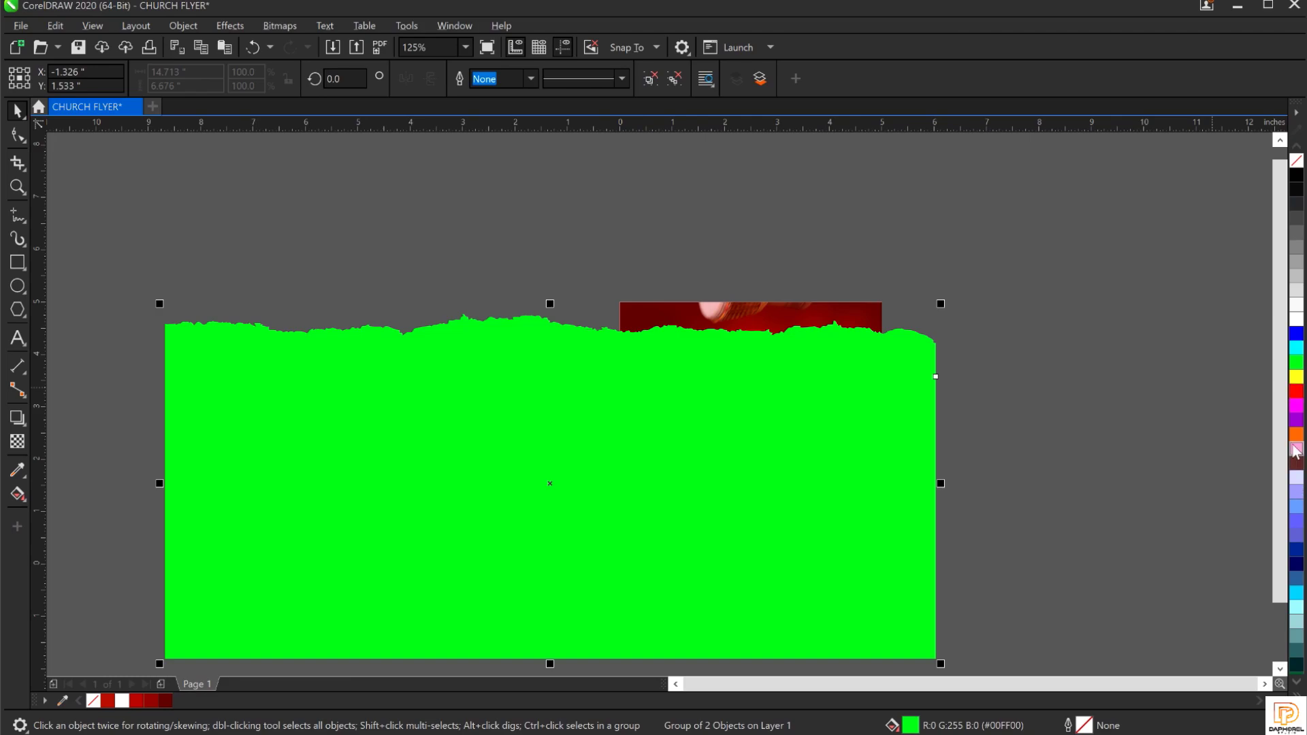
{"action": "left_click", "coordinate": [1297, 348]}
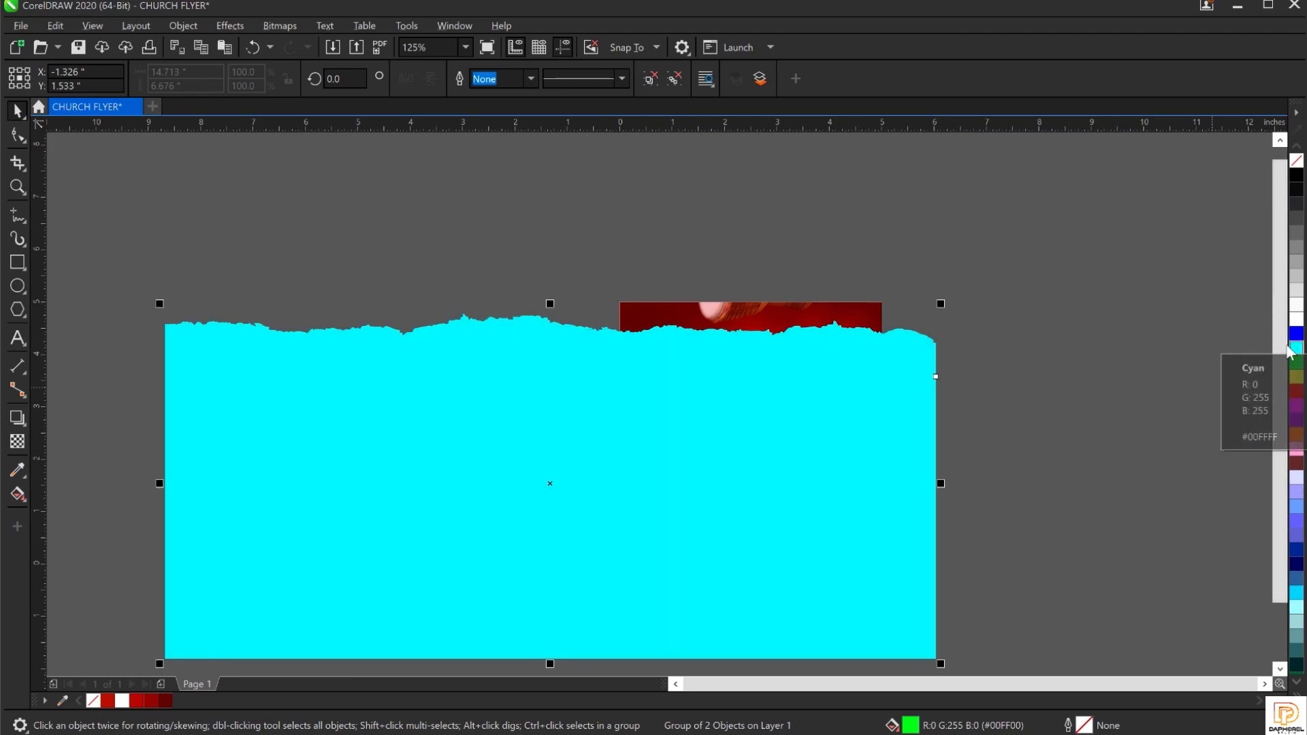
Move the torn-paper shape's lower-left corner node about 2.85 inches inward and upward with the Shape tool.
{"action": "key", "text": "F10"}
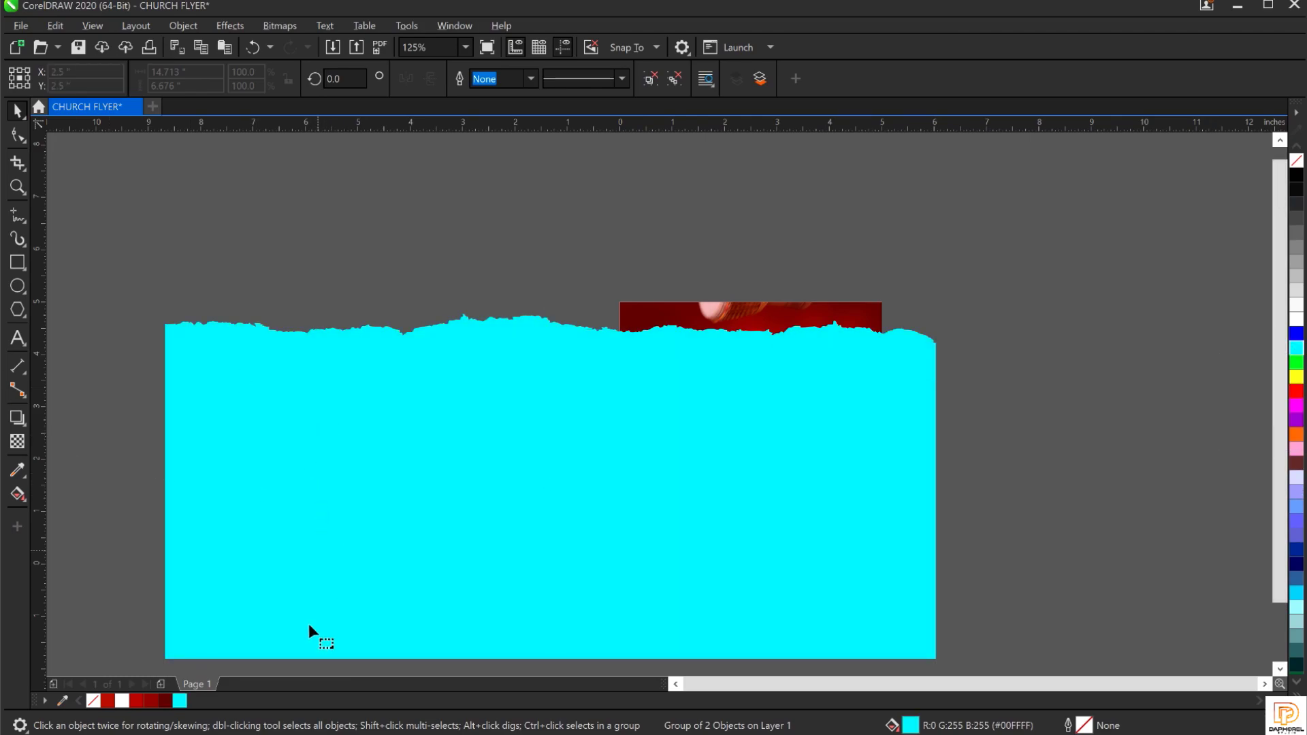
{"action": "left_click", "coordinate": [213, 621]}
{"action": "left_click", "coordinate": [171, 658]}
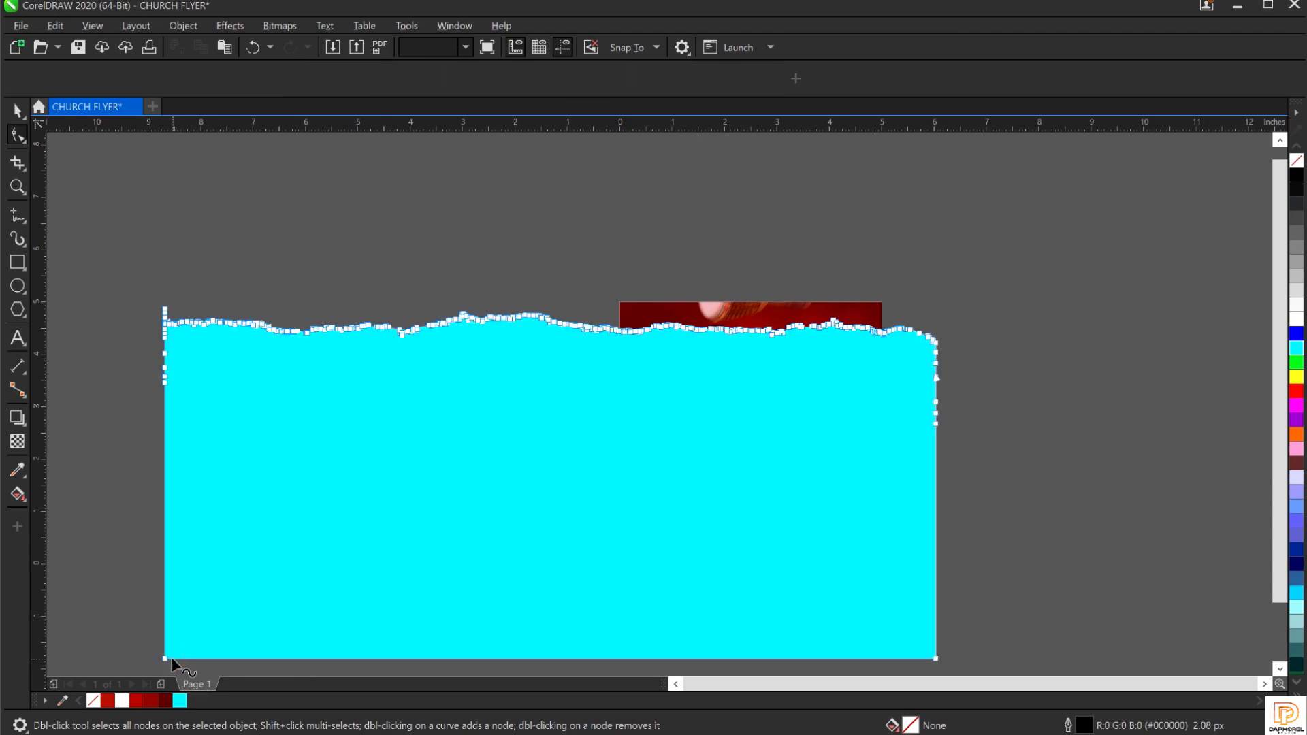
{"action": "left_click_drag", "start_coordinate": [171, 656], "coordinate": [245, 530]}
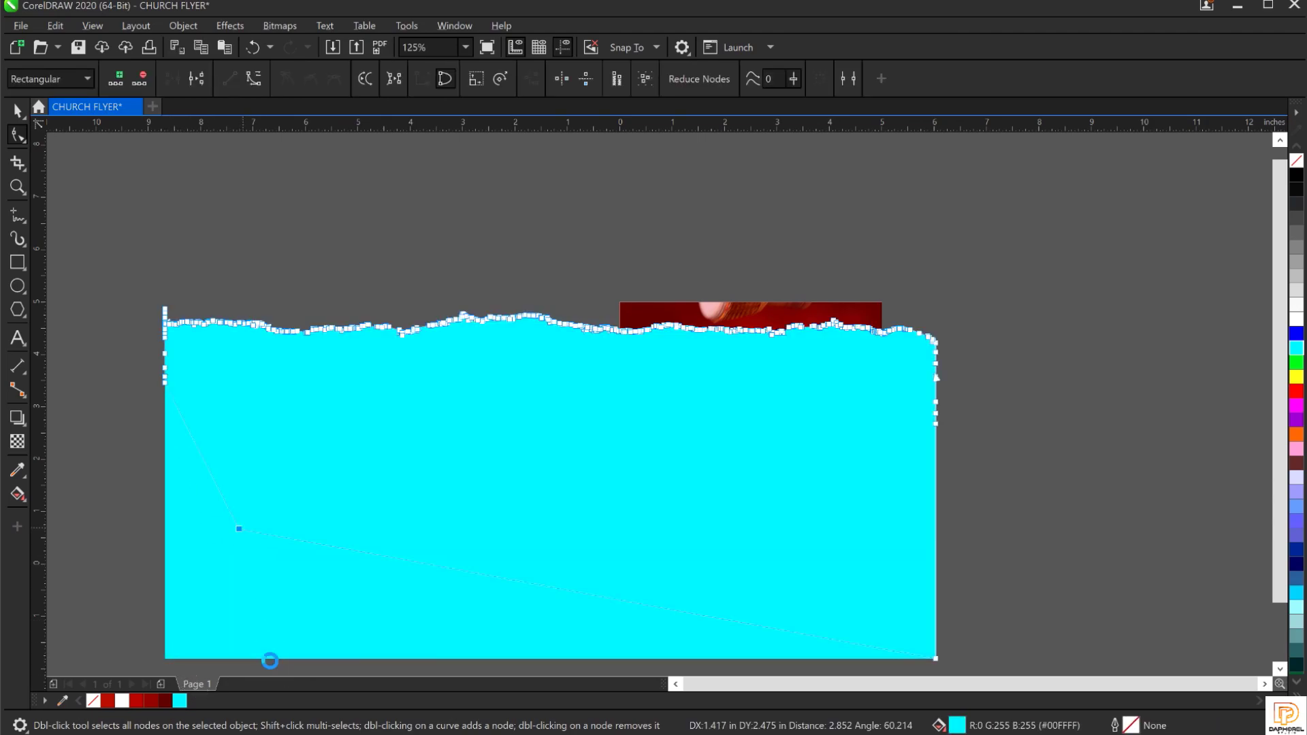
{"action": "key", "text": "space"}
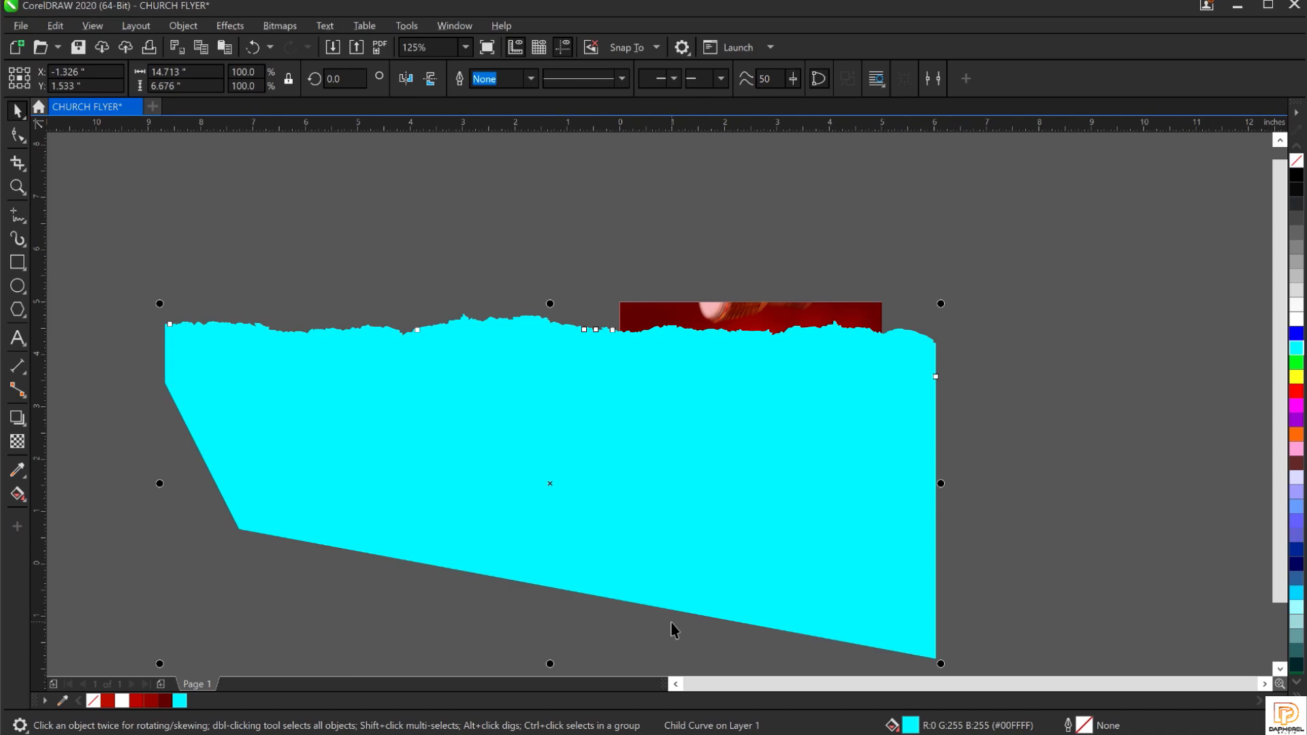
Delete the cyan torn-paper shape and import the torn paper file from the RESOURCE FILE folder in File Explorer onto the flyer's lower part.
{"action": "key", "text": "Delete"}
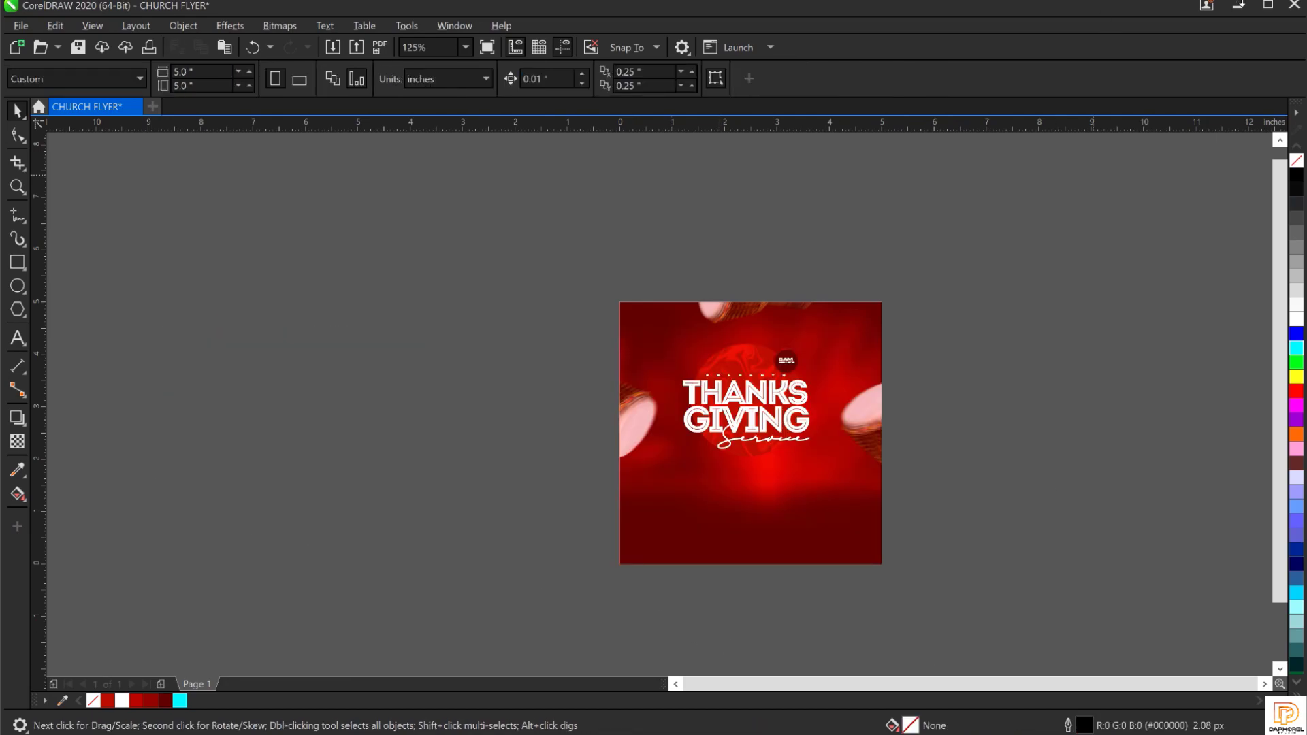
{"action": "left_click", "coordinate": [1243, 4]}
{"action": "left_click", "coordinate": [1234, 216]}
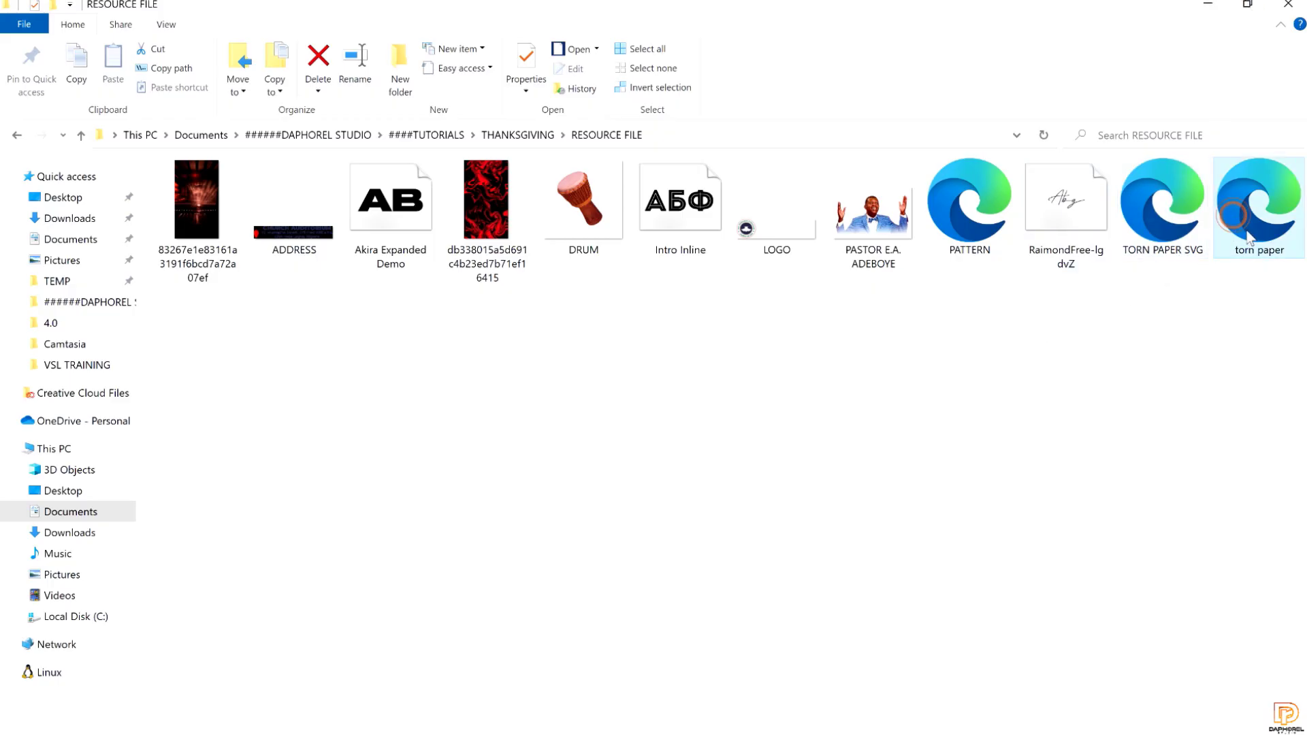
{"action": "left_click_drag", "start_coordinate": [1244, 255], "coordinate": [765, 540]}
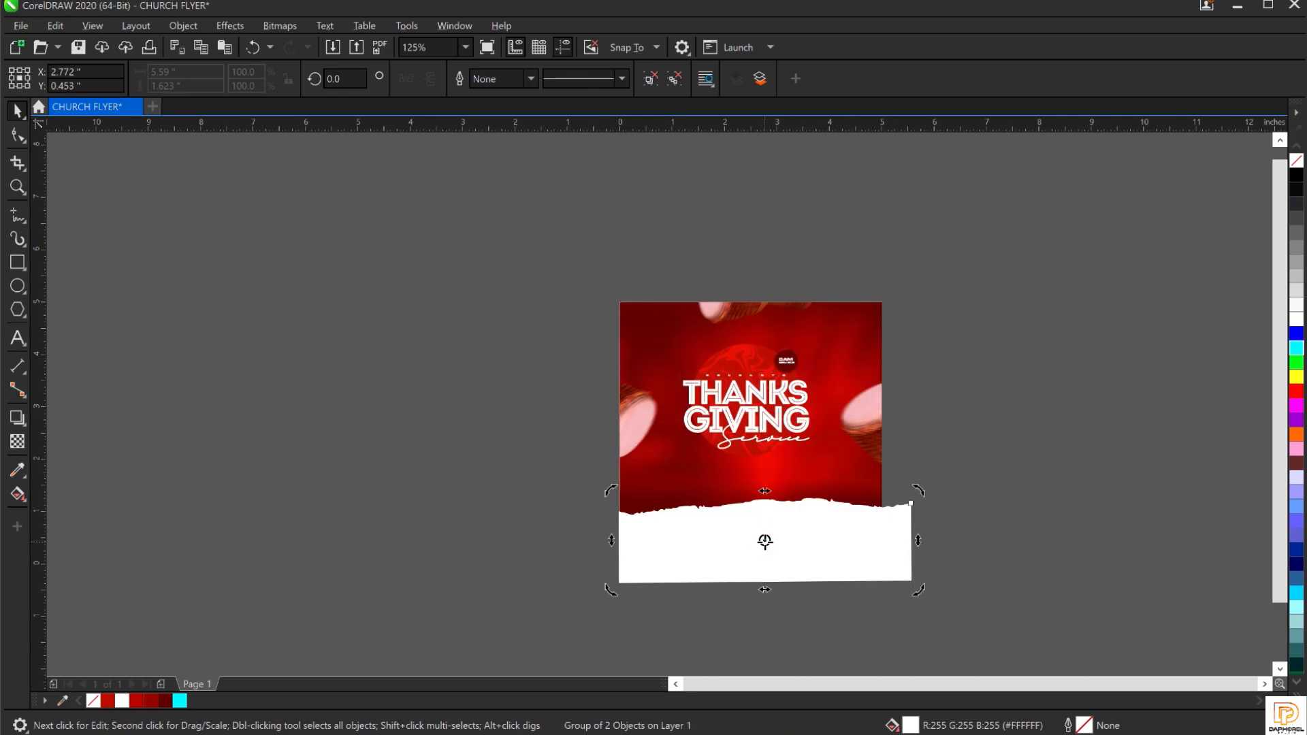
Move the white torn-paper group off the flyer's bottom to beside its lower right edge, centred at about X 7.228, Y 1.893 inches.
{"action": "left_click", "coordinate": [813, 540]}
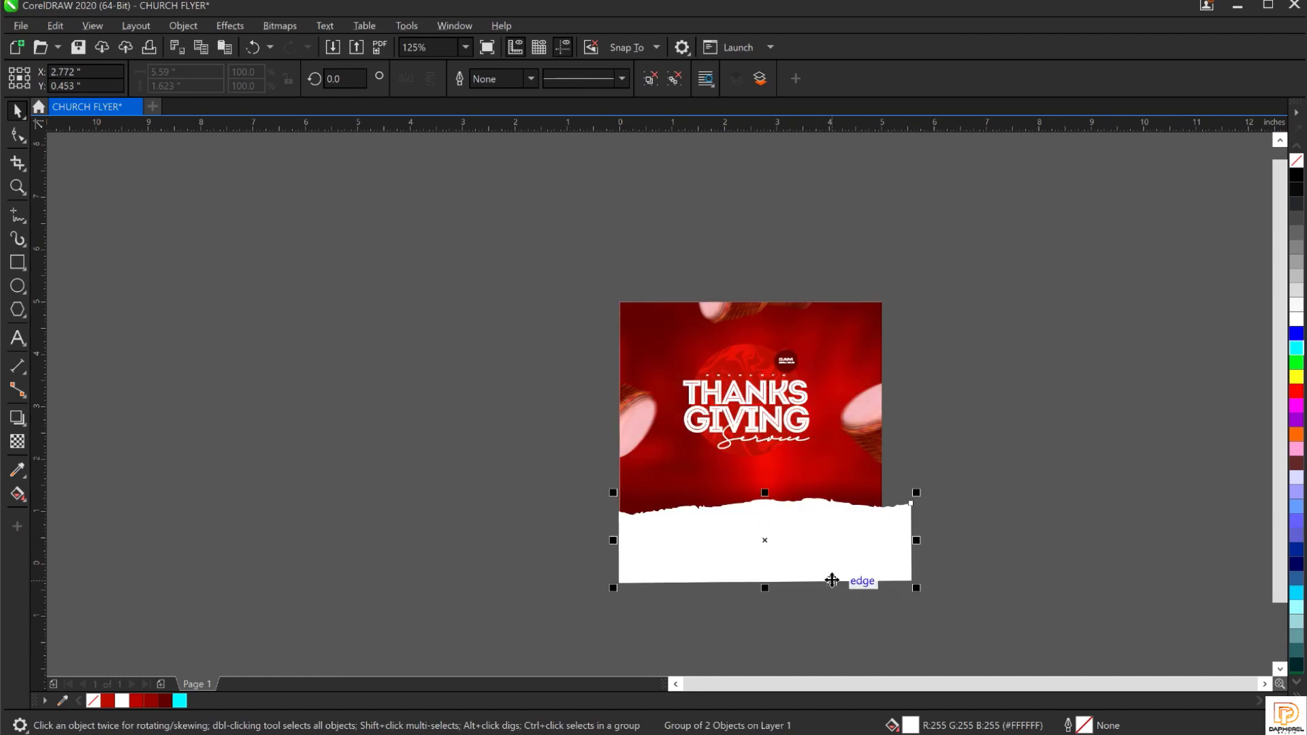
{"action": "scroll", "coordinate": [827, 579], "scroll_direction": "up", "scroll_amount": 2}
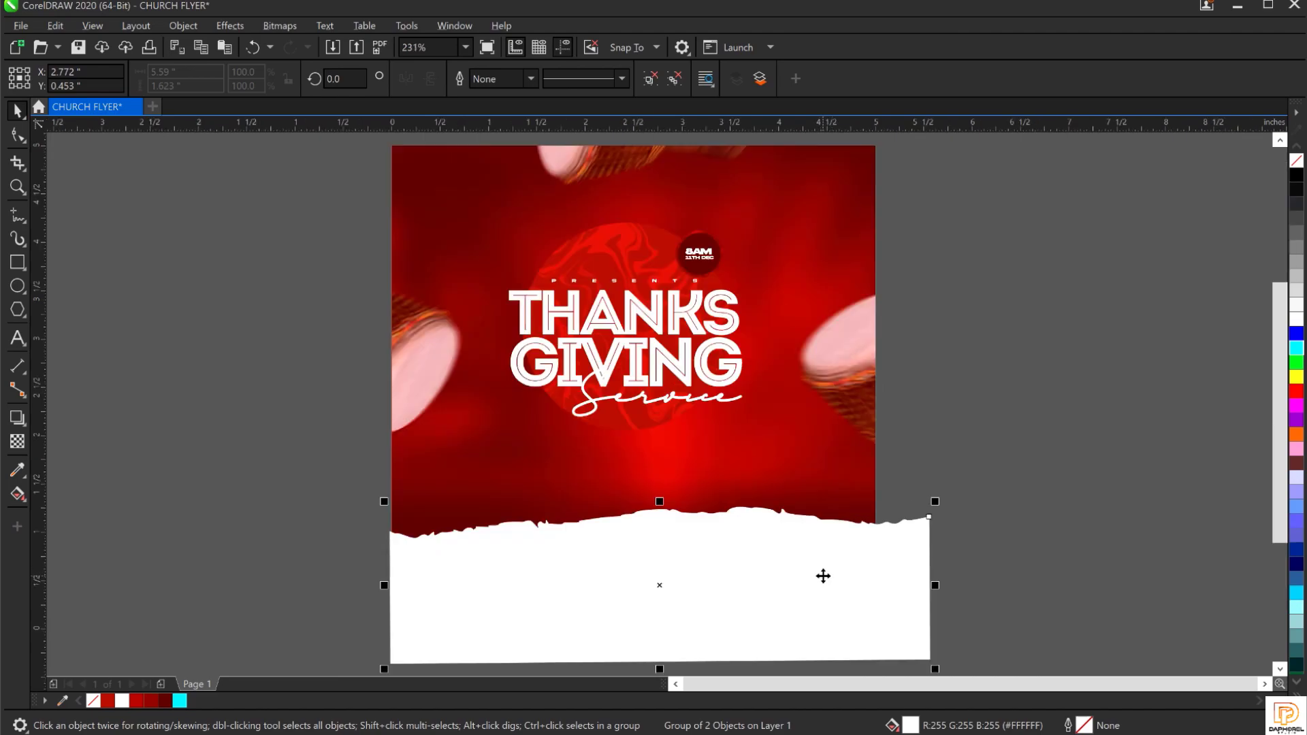
{"action": "left_click_drag", "start_coordinate": [823, 576], "coordinate": [817, 562]}
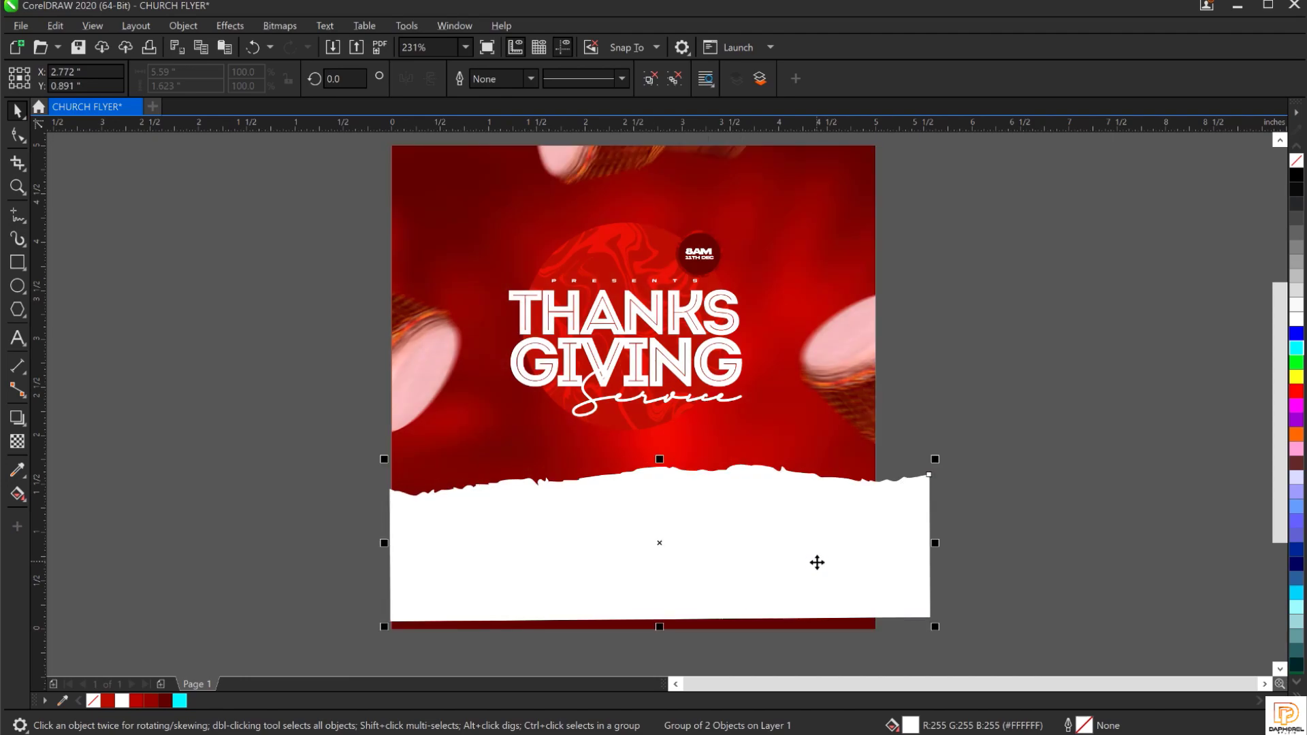
{"action": "left_click", "coordinate": [808, 626]}
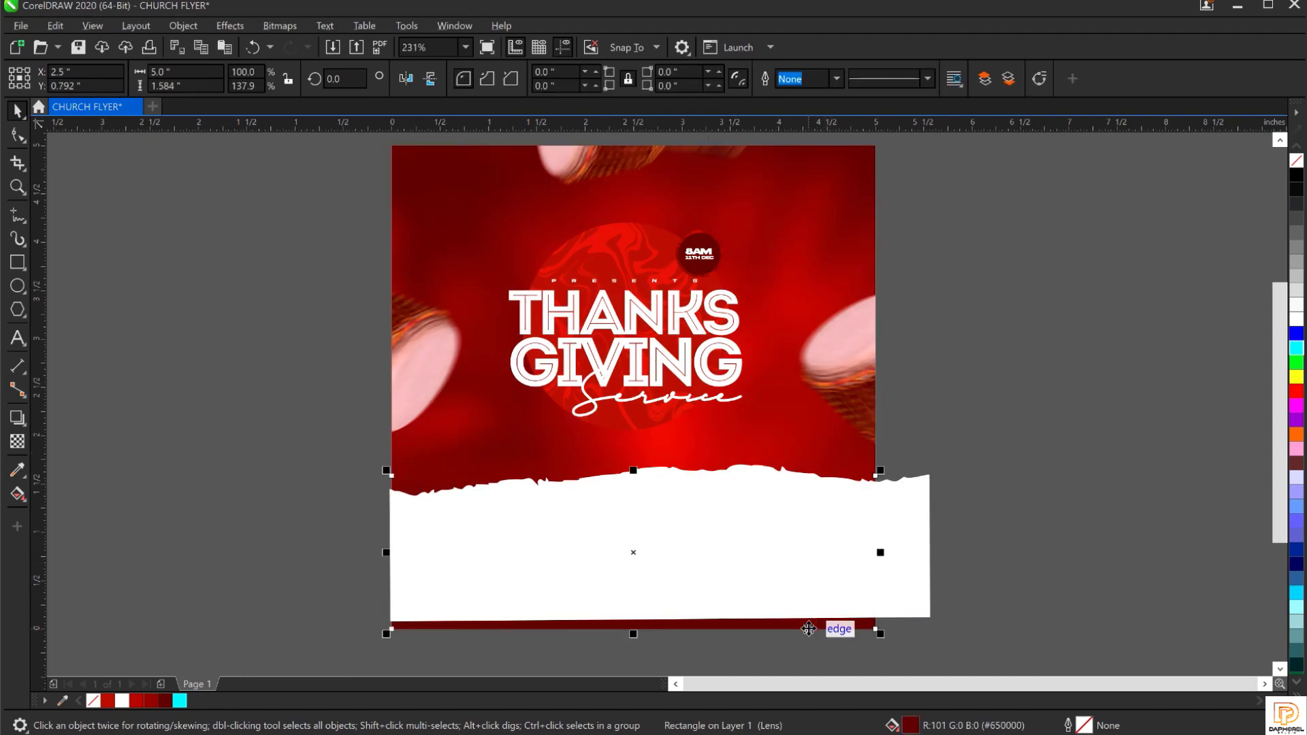
{"action": "left_click_drag", "start_coordinate": [905, 551], "coordinate": [894, 550]}
{"action": "left_click_drag", "start_coordinate": [706, 561], "coordinate": [1088, 518]}
{"action": "left_click_drag", "start_coordinate": [1007, 513], "coordinate": [1062, 458]}
Try to move the dark red gradient rectangle sideways off the flyer's bottom and undo the move.
{"action": "left_click", "coordinate": [653, 510]}
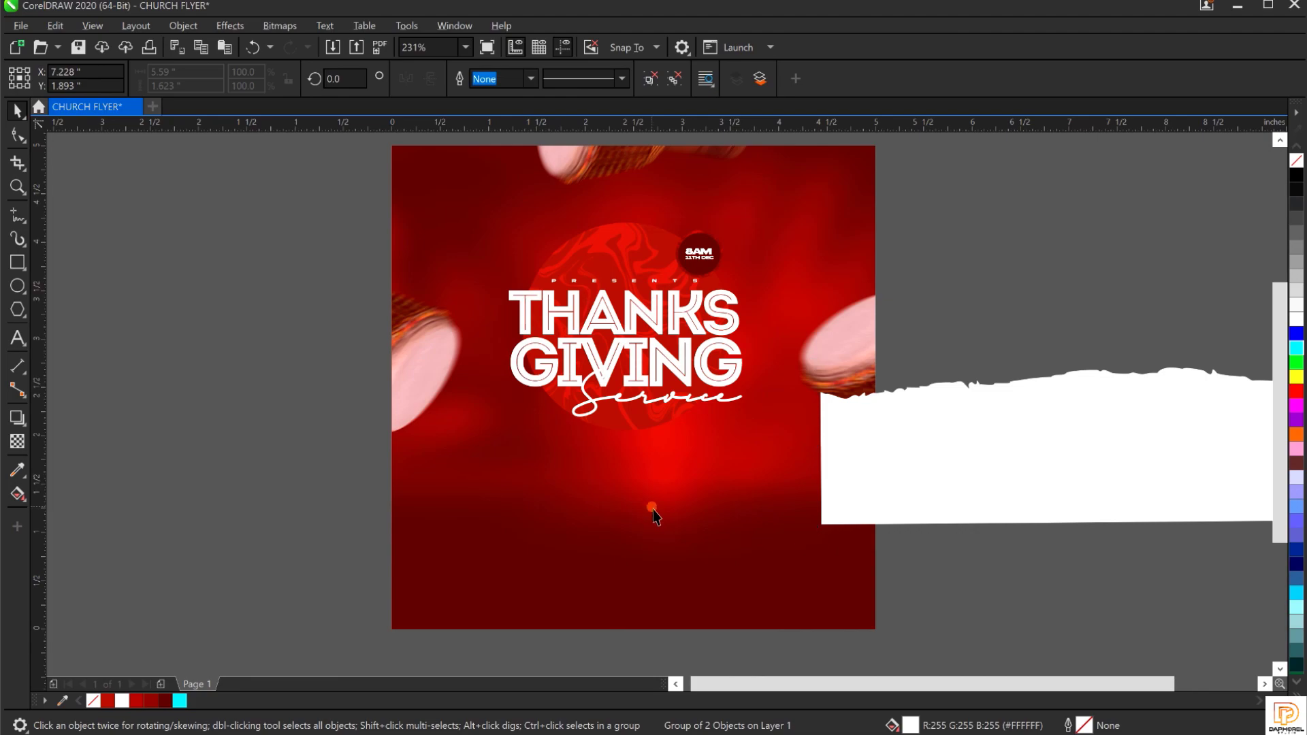
{"action": "left_click_drag", "start_coordinate": [680, 526], "coordinate": [436, 509]}
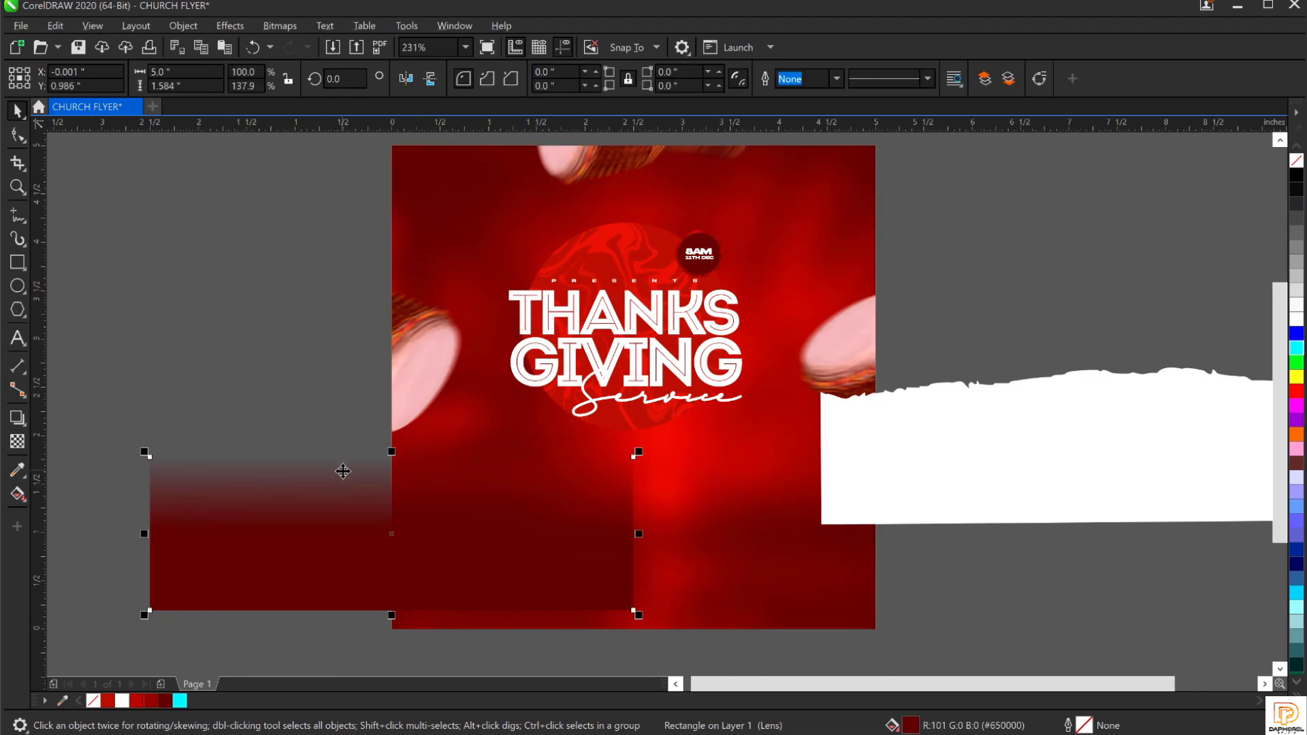
{"action": "key", "text": "ctrl+z"}
PowerClip the white torn-paper group inside the dark red gradient rectangle at the flyer's bottom.
{"action": "left_click", "coordinate": [1062, 459]}
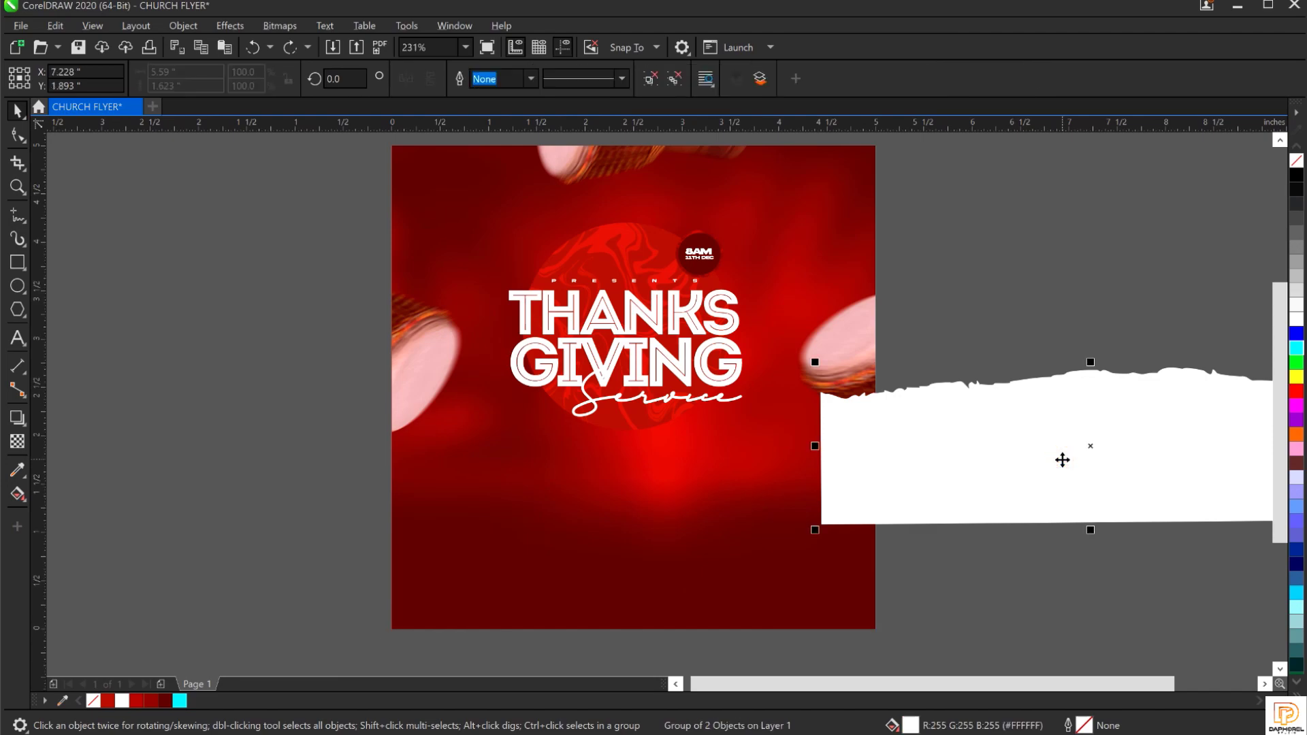
{"action": "right_click", "coordinate": [1123, 443]}
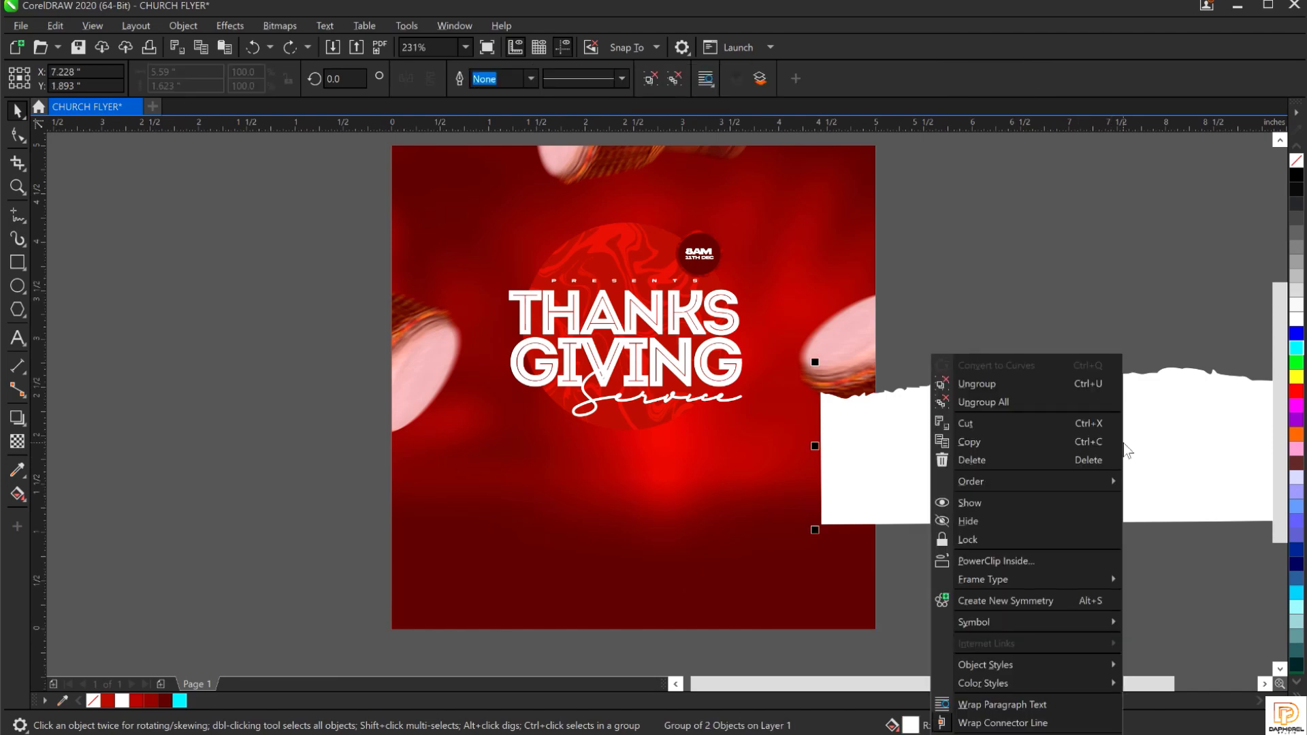
{"action": "left_click", "coordinate": [1041, 566]}
{"action": "left_click", "coordinate": [721, 587]}
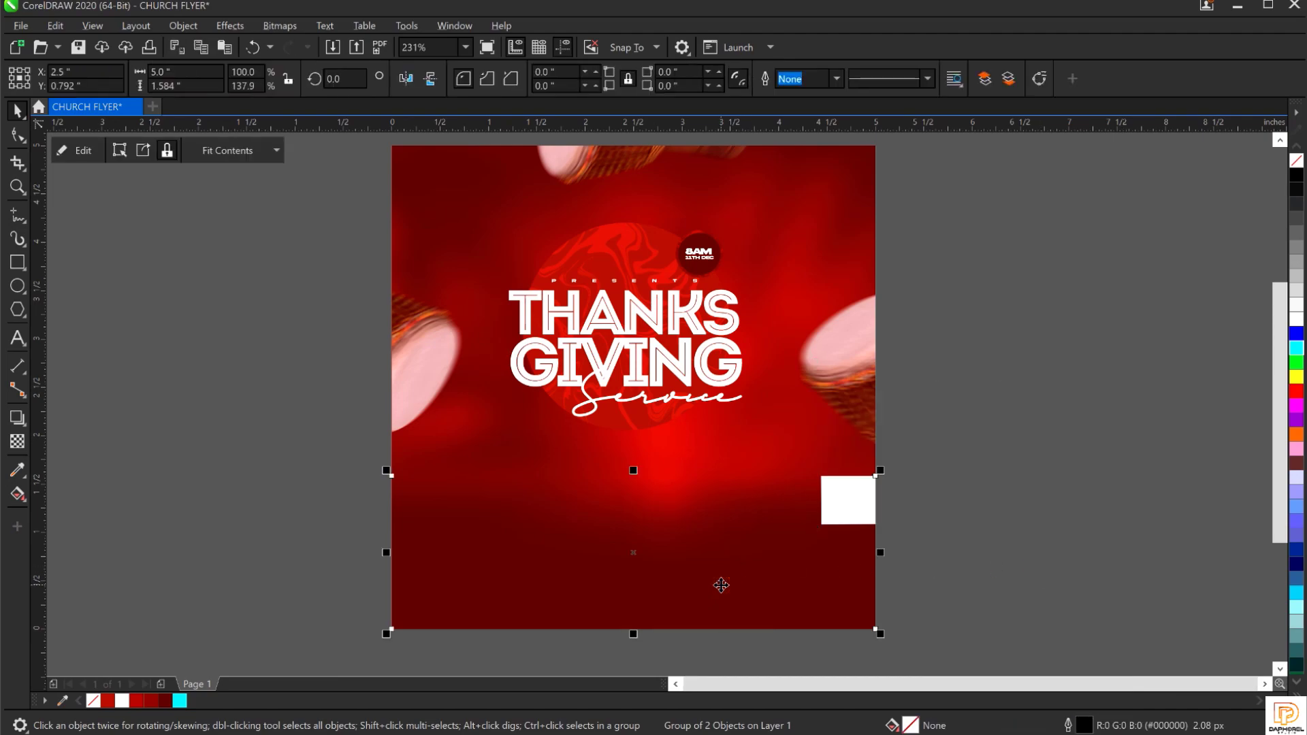
Try moving the flyer background and the gradient rectangle, and undo both moves.
{"action": "left_click_drag", "start_coordinate": [783, 195], "coordinate": [967, 202]}
{"action": "key", "text": "ctrl+z"}
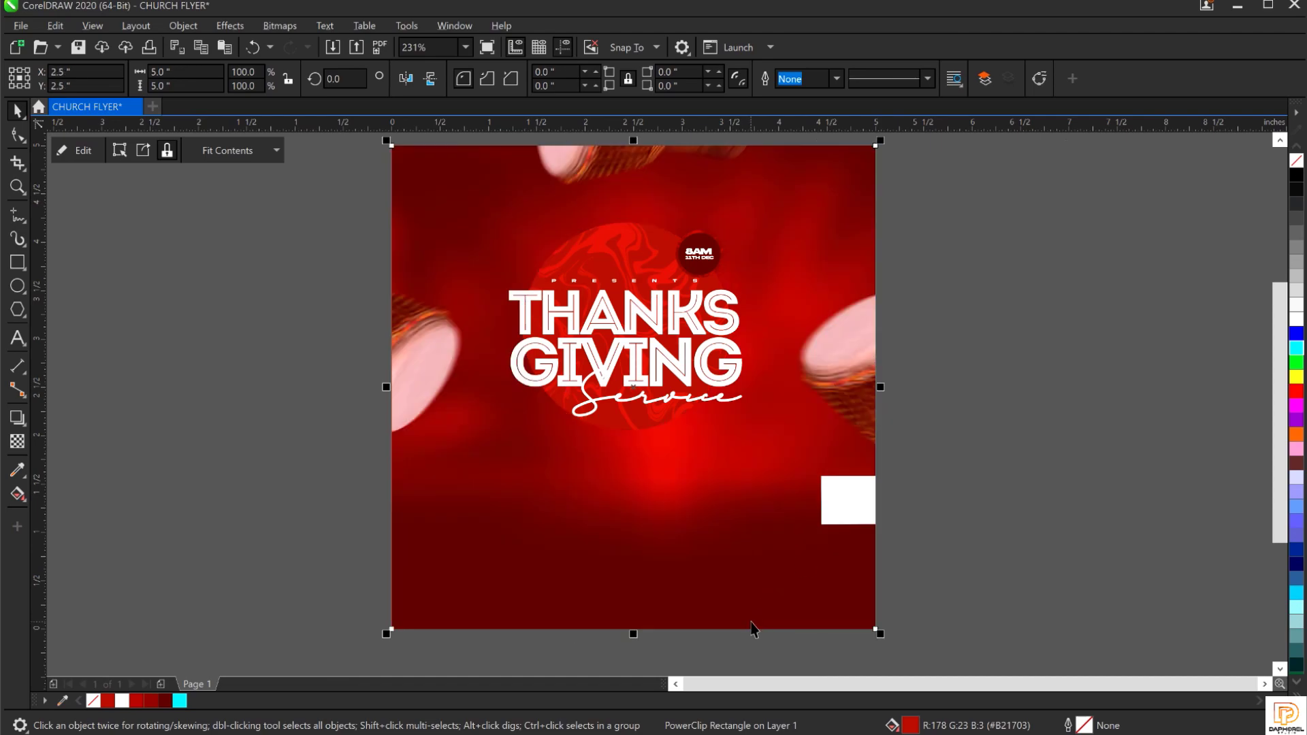
{"action": "left_click", "coordinate": [780, 582]}
{"action": "key", "text": "ctrl+z"}
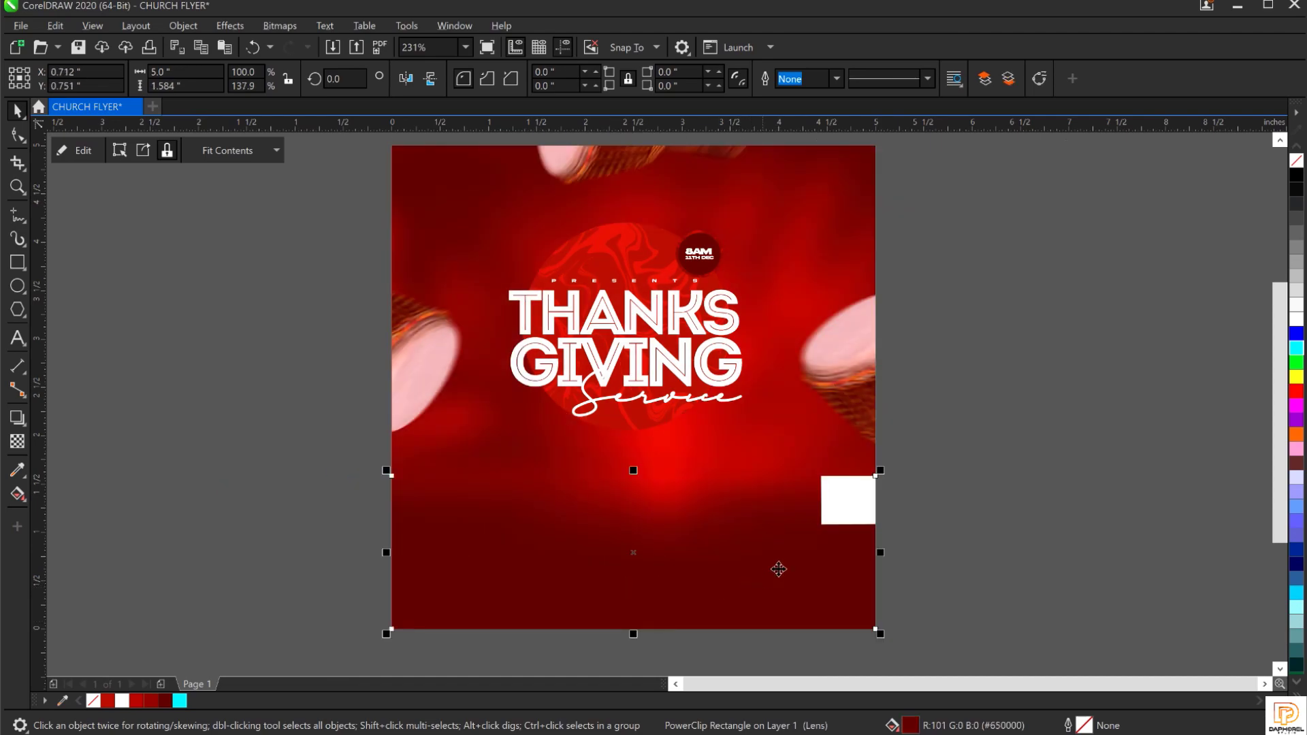
Edit the gradient rectangle's PowerClip contents and move the torn-paper group across its width, centred at about X 2.528, Y 0.48 inches.
{"action": "double_click", "coordinate": [834, 529]}
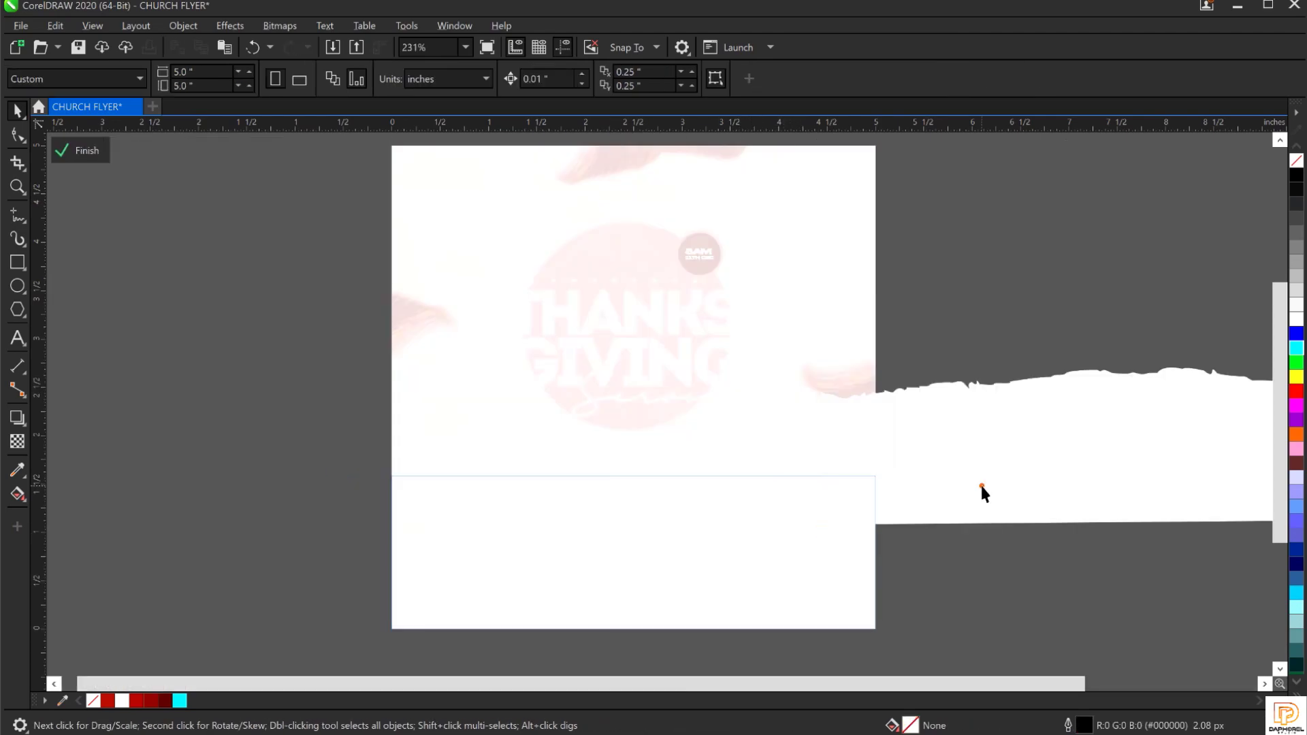
{"action": "left_click", "coordinate": [981, 484]}
{"action": "left_click_drag", "start_coordinate": [1035, 516], "coordinate": [685, 587]}
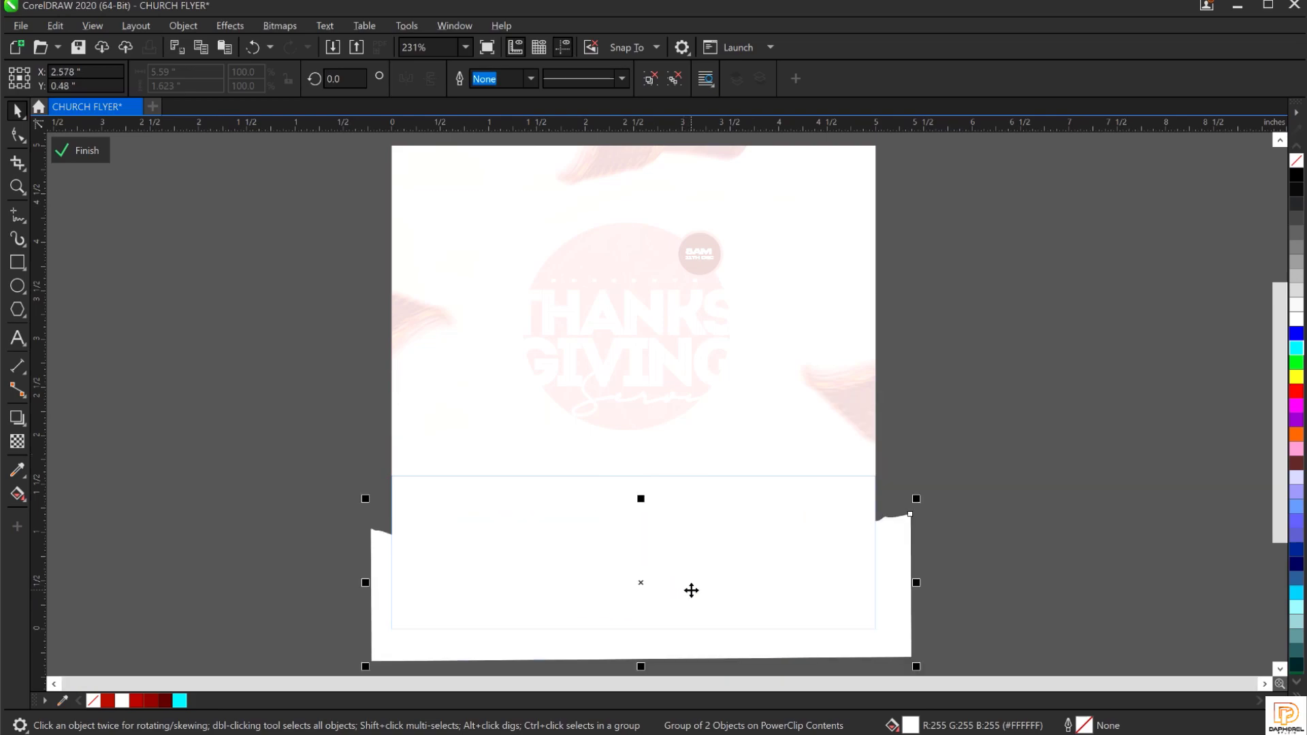
{"action": "left_click_drag", "start_coordinate": [692, 589], "coordinate": [687, 589]}
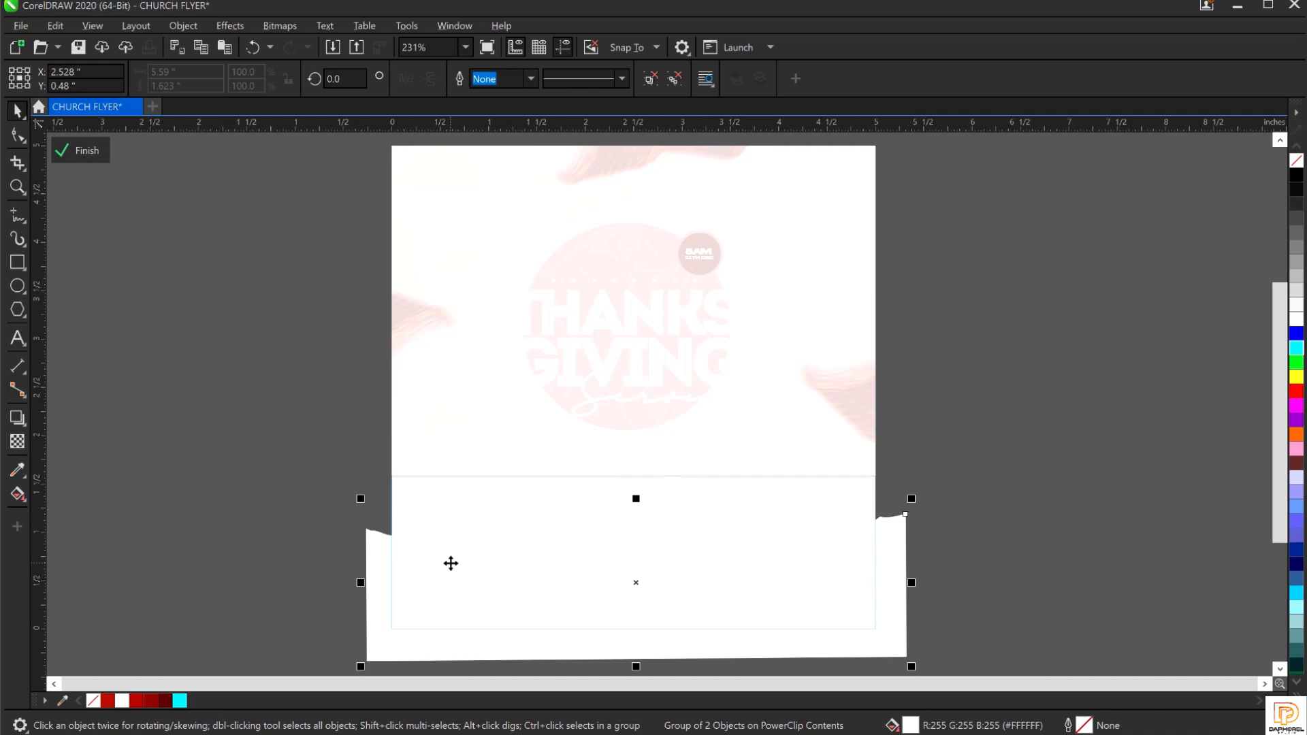
Fill the torn-paper group with light gray #CCCCCC, duplicate it in place and fill the copy white.
{"action": "scroll", "coordinate": [463, 541], "scroll_direction": "up", "scroll_amount": 2}
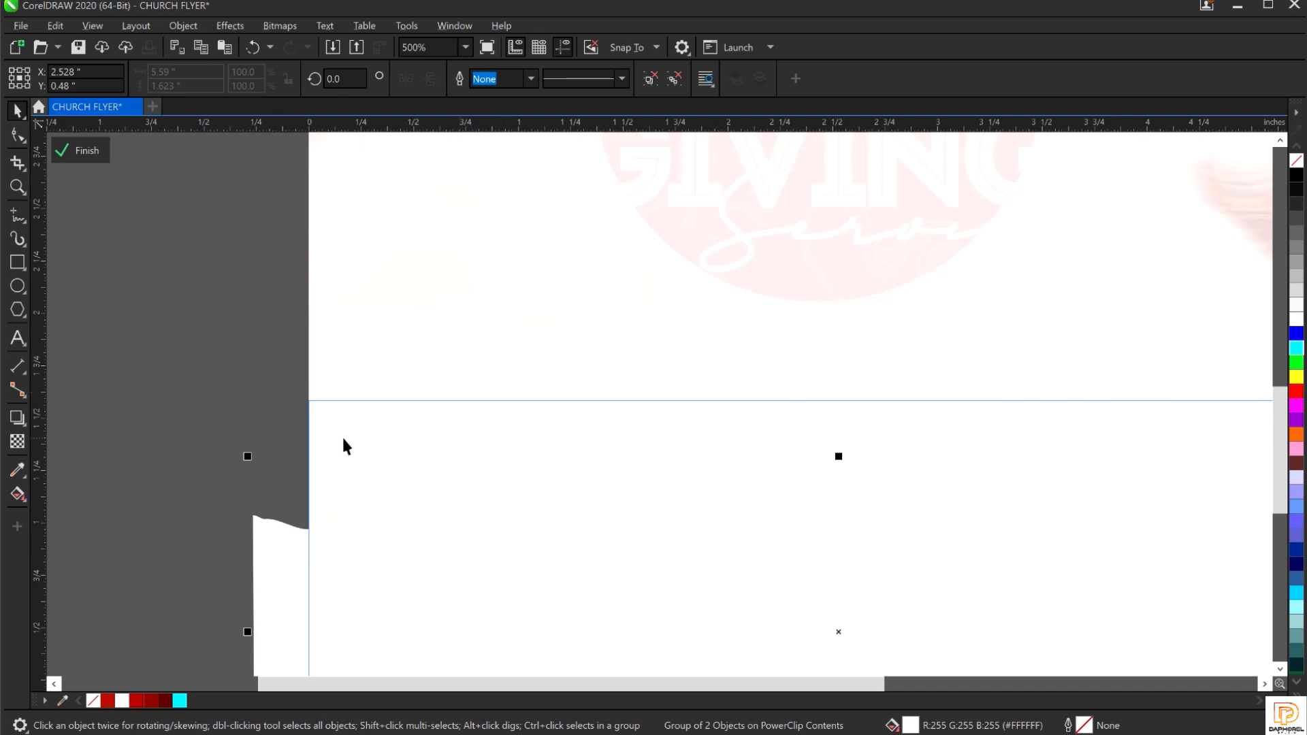
{"action": "scroll", "coordinate": [345, 443], "scroll_direction": "down", "scroll_amount": 2}
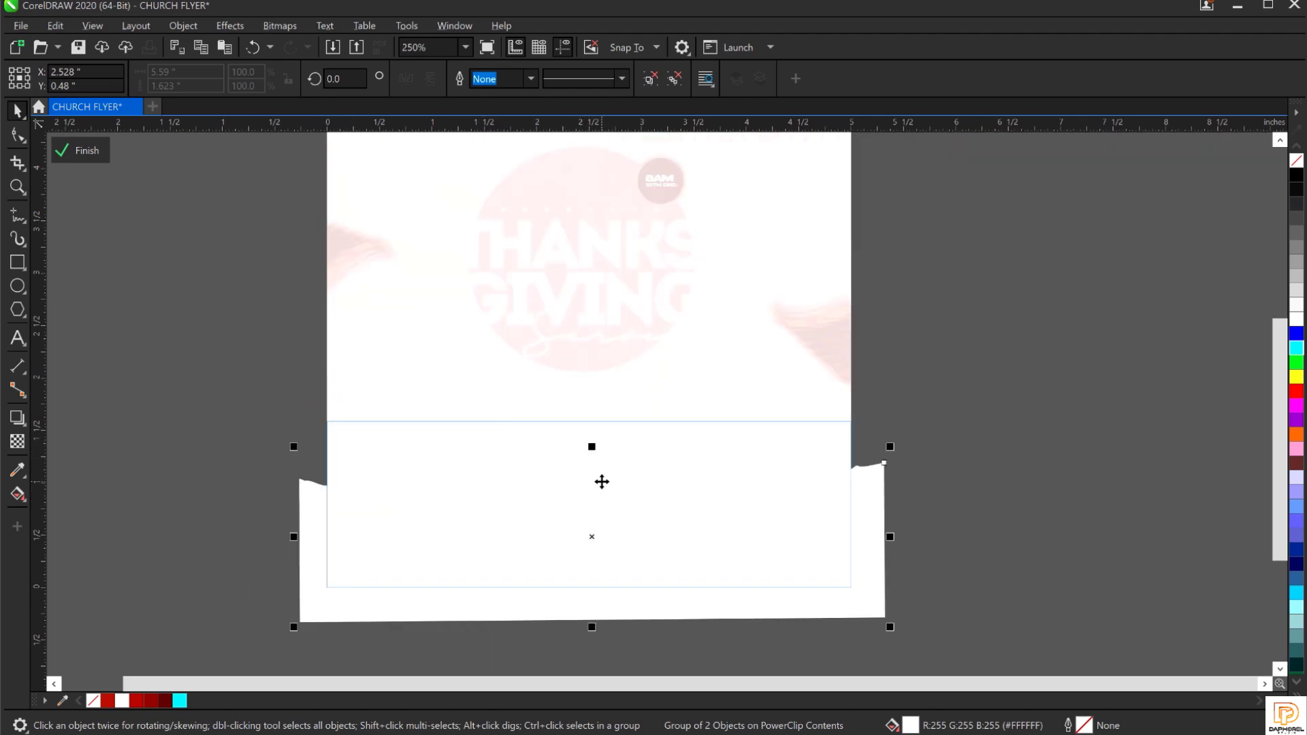
{"action": "left_click", "coordinate": [1297, 293]}
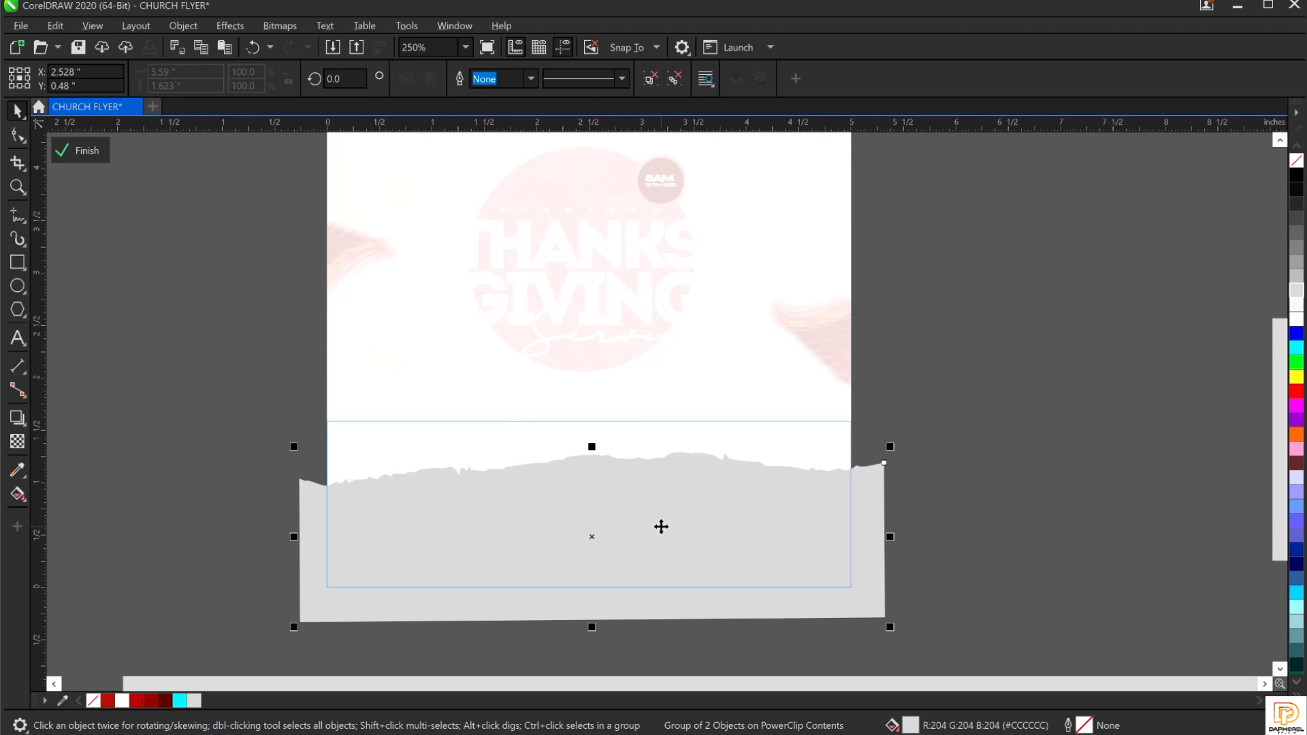
{"action": "left_click", "coordinate": [1297, 306]}
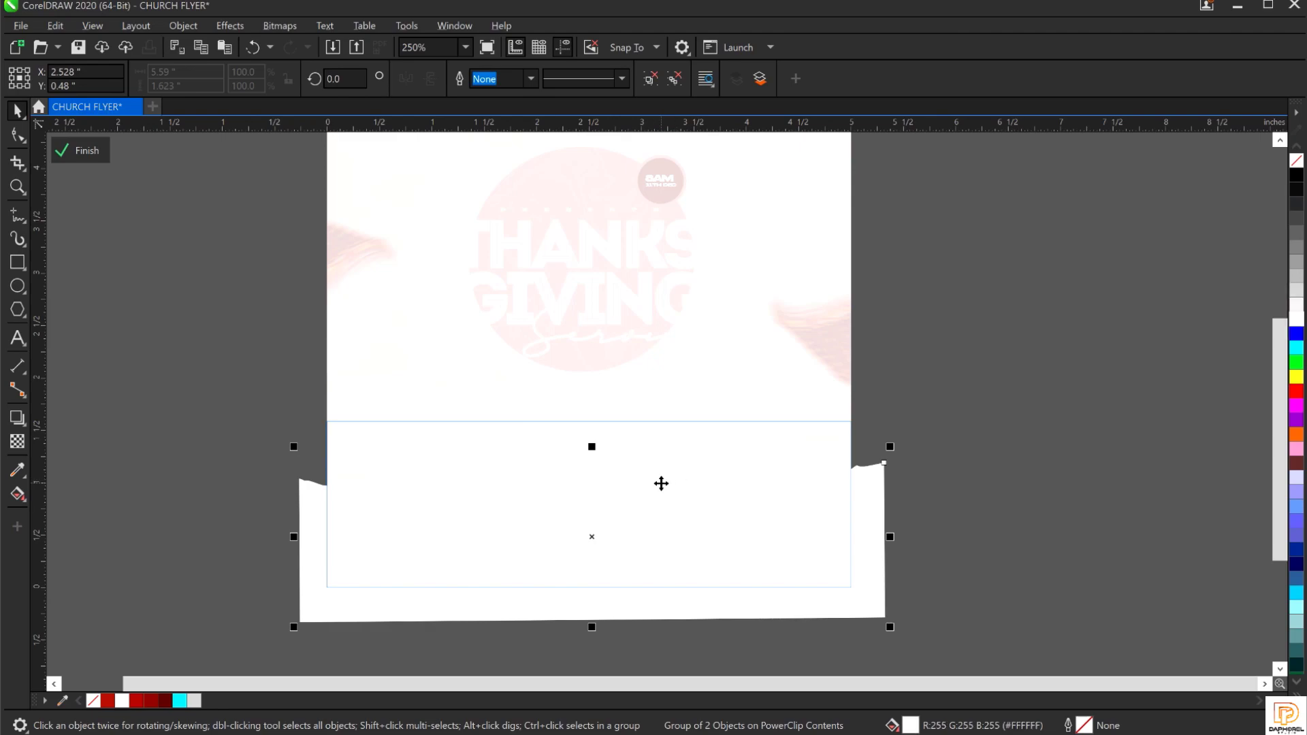
Try nudging the white torn-paper copy down about 0.04 inches and undo the nudges.
{"action": "key", "text": "Down"}
{"action": "key", "text": "Down"}
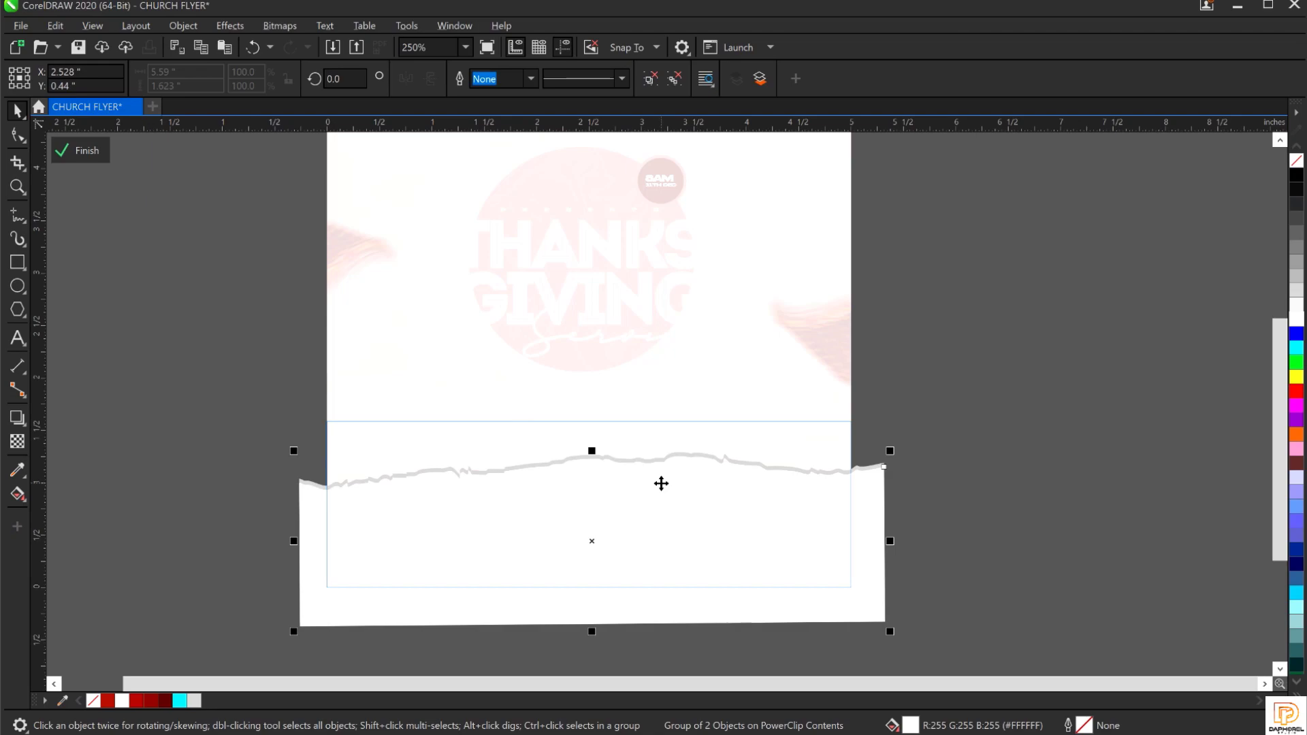
{"action": "key", "text": "ctrl+z"}
{"action": "key", "text": "ctrl+z"}
Move the white torn-paper copy down about 0.03 inches to expose a thin gray torn edge, and finish editing the PowerClip.
{"action": "scroll", "coordinate": [661, 482], "scroll_direction": "up", "scroll_amount": 2}
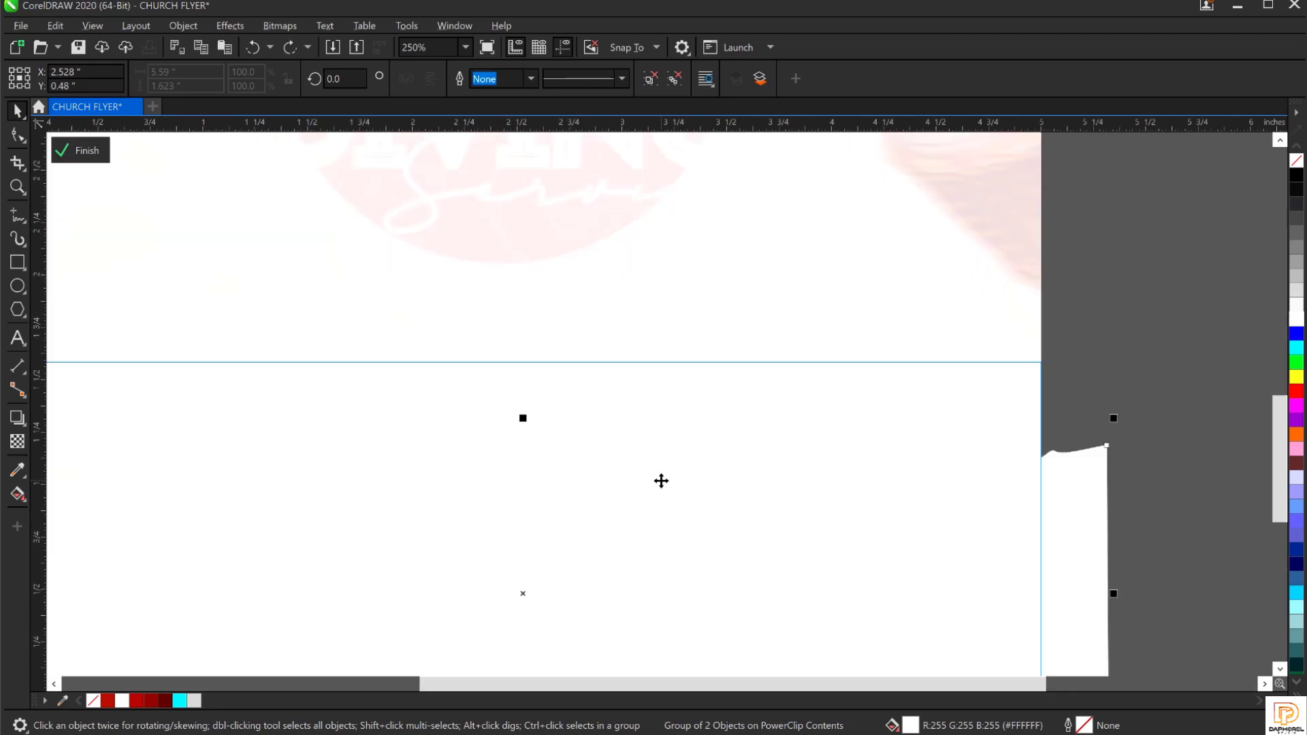
{"action": "left_click_drag", "start_coordinate": [661, 462], "coordinate": [660, 468]}
{"action": "scroll", "coordinate": [660, 468], "scroll_direction": "down", "scroll_amount": 2}
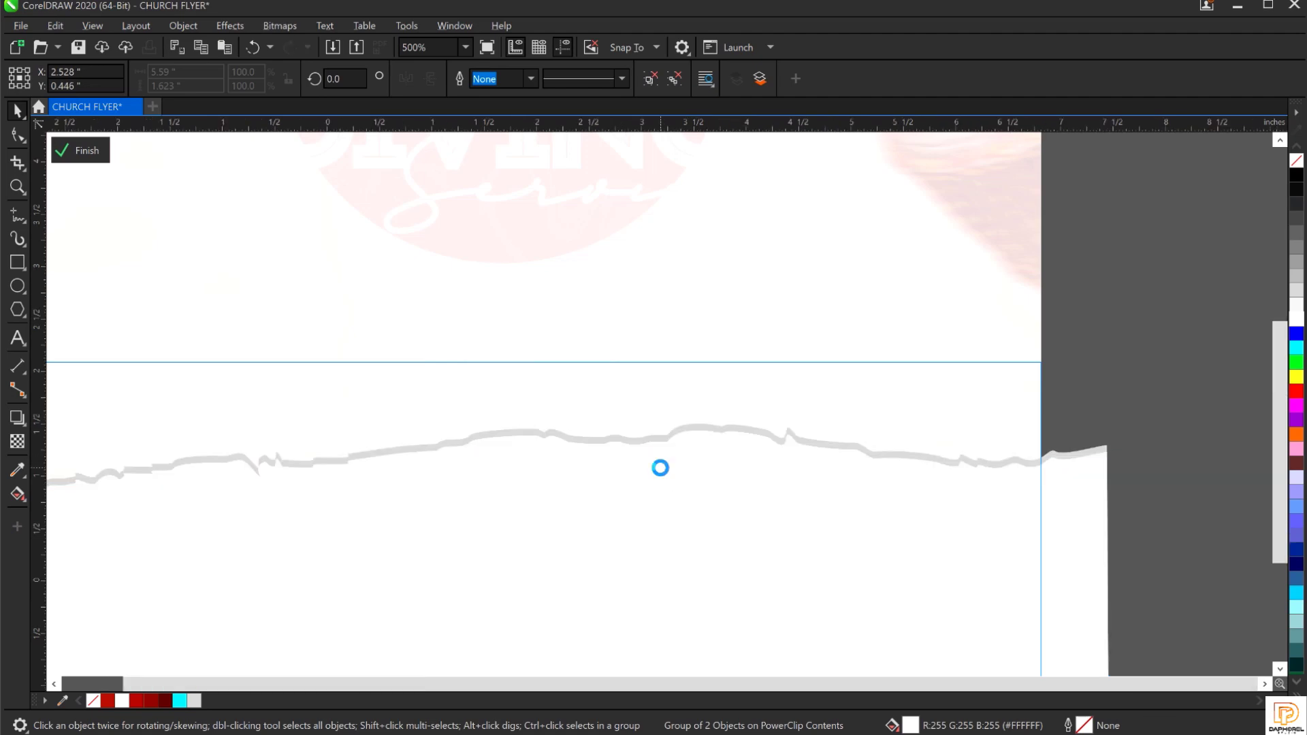
{"action": "scroll", "coordinate": [651, 457], "scroll_direction": "up", "scroll_amount": 2}
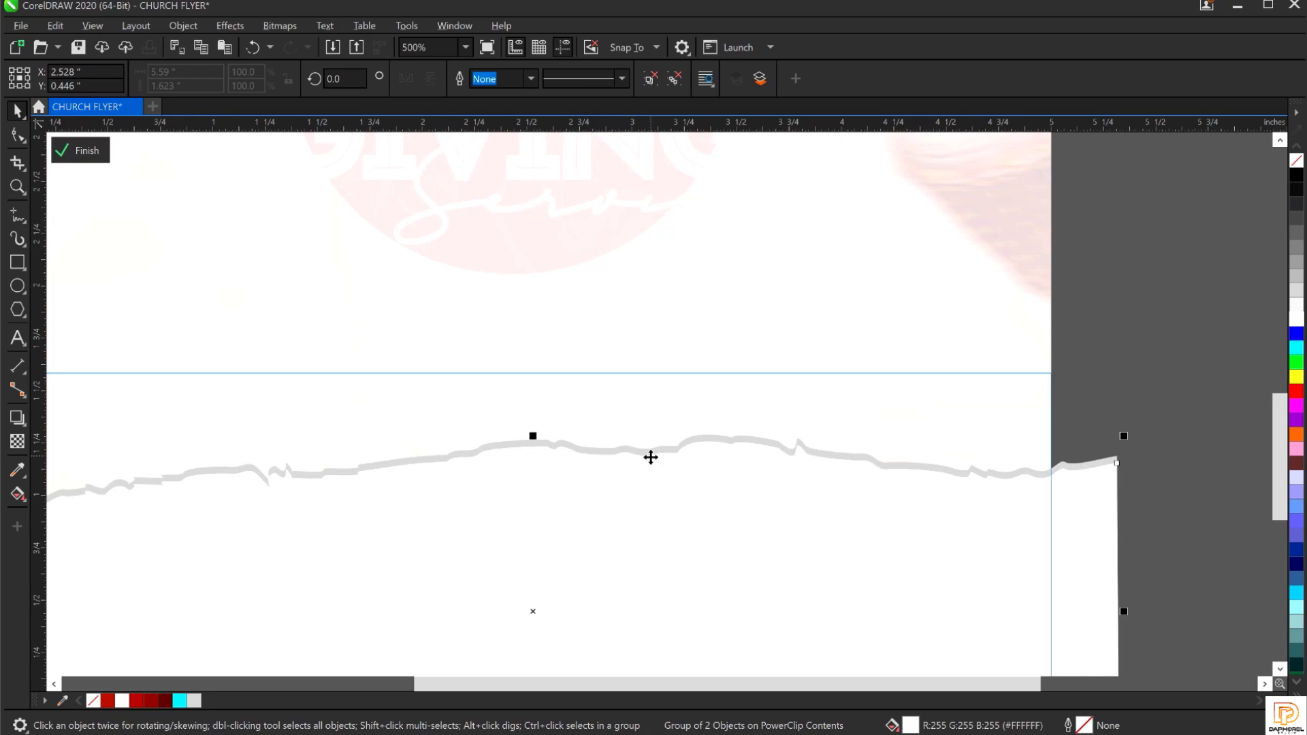
{"action": "scroll", "coordinate": [633, 375], "scroll_direction": "down", "scroll_amount": 2}
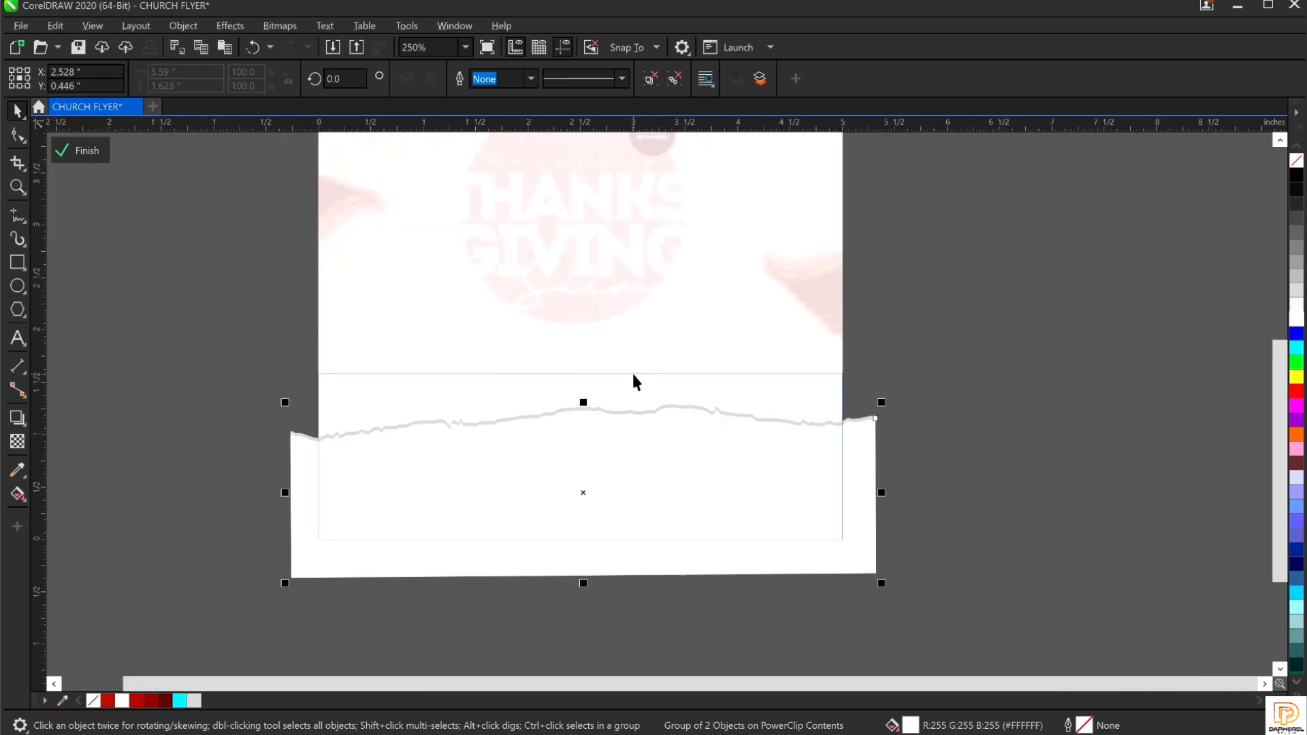
{"action": "left_click", "coordinate": [80, 149]}
{"action": "left_click", "coordinate": [132, 312]}
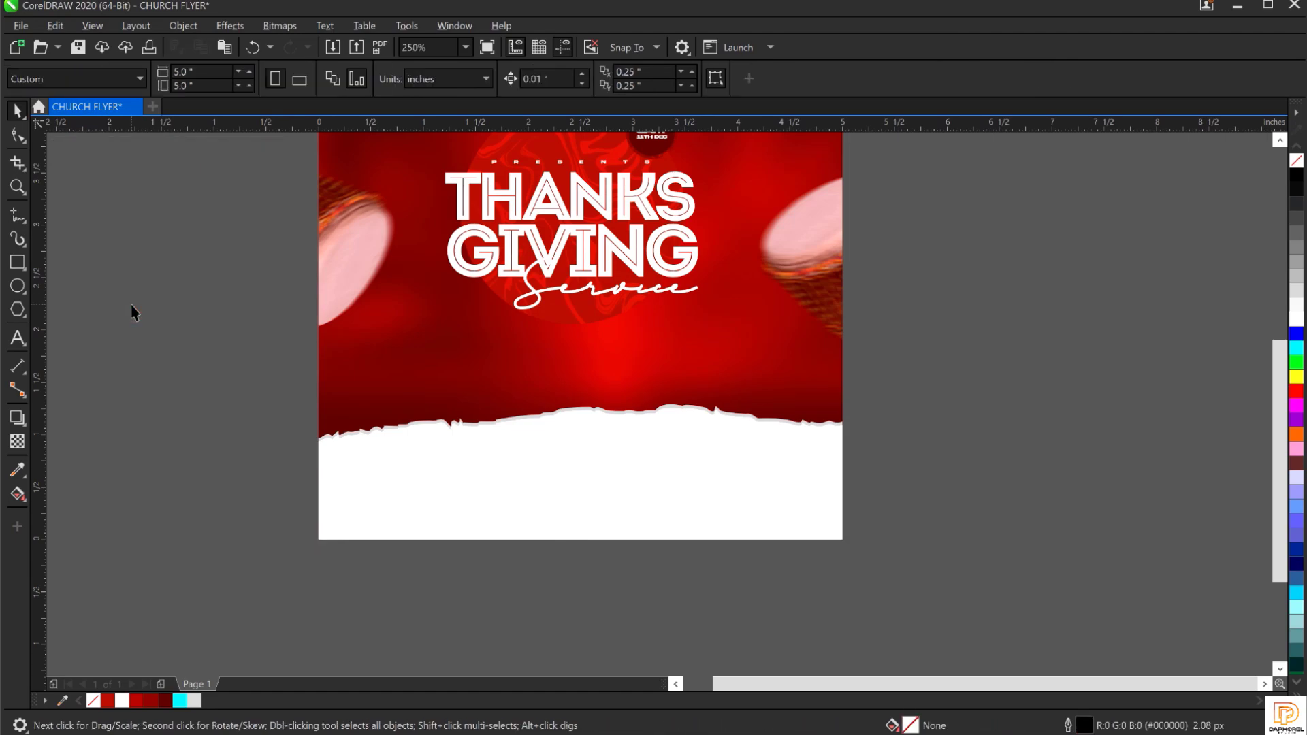
{"action": "key", "text": "shift+F4"}
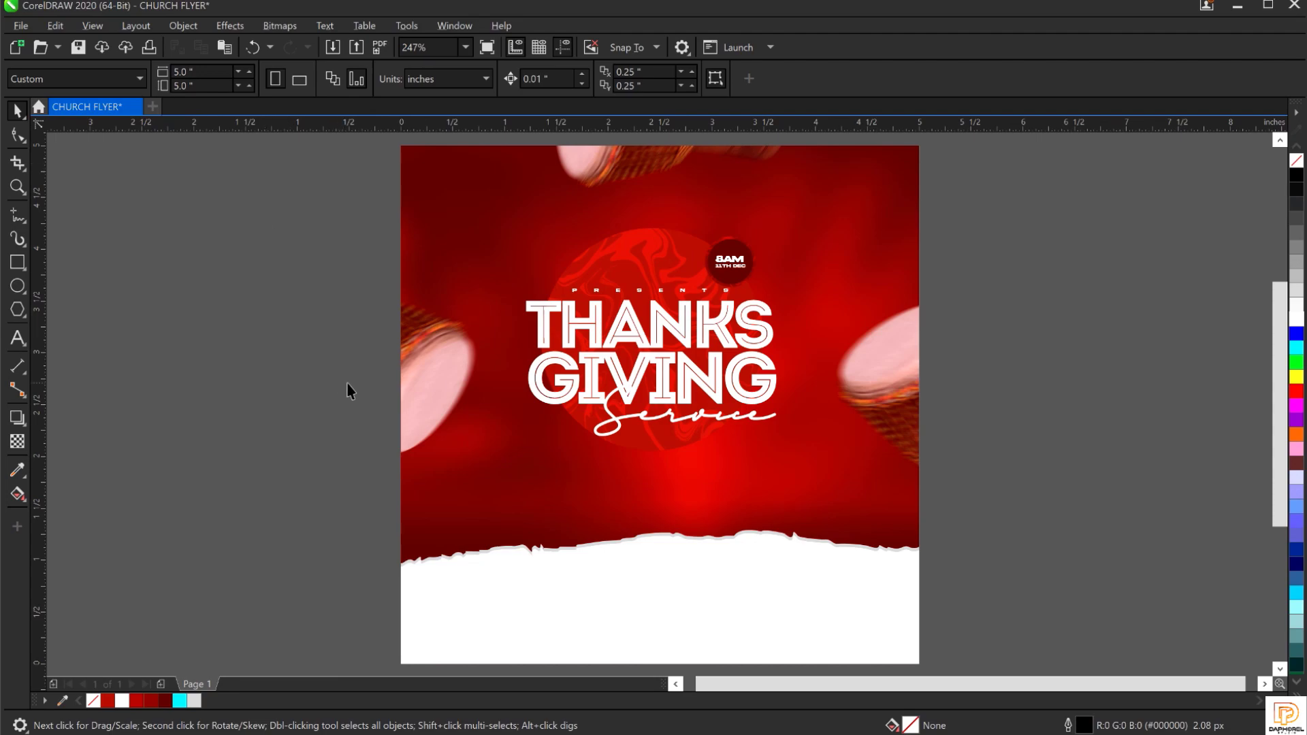
Import the LOGO image from the RESOURCE FILE folder into the flyer's upper left corner and enlarge it to about 1.29 inches wide.
{"action": "left_click", "coordinate": [573, 579]}
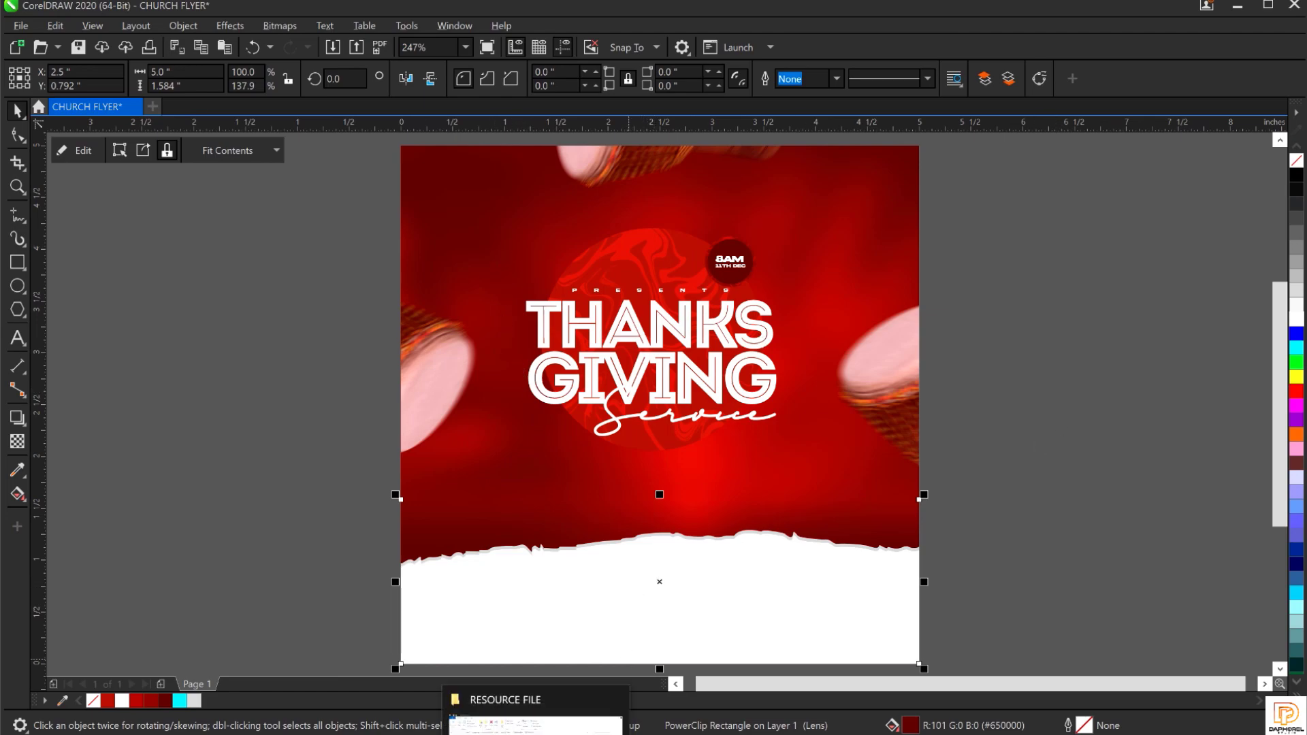
{"action": "left_click", "coordinate": [536, 728]}
{"action": "left_click", "coordinate": [755, 228]}
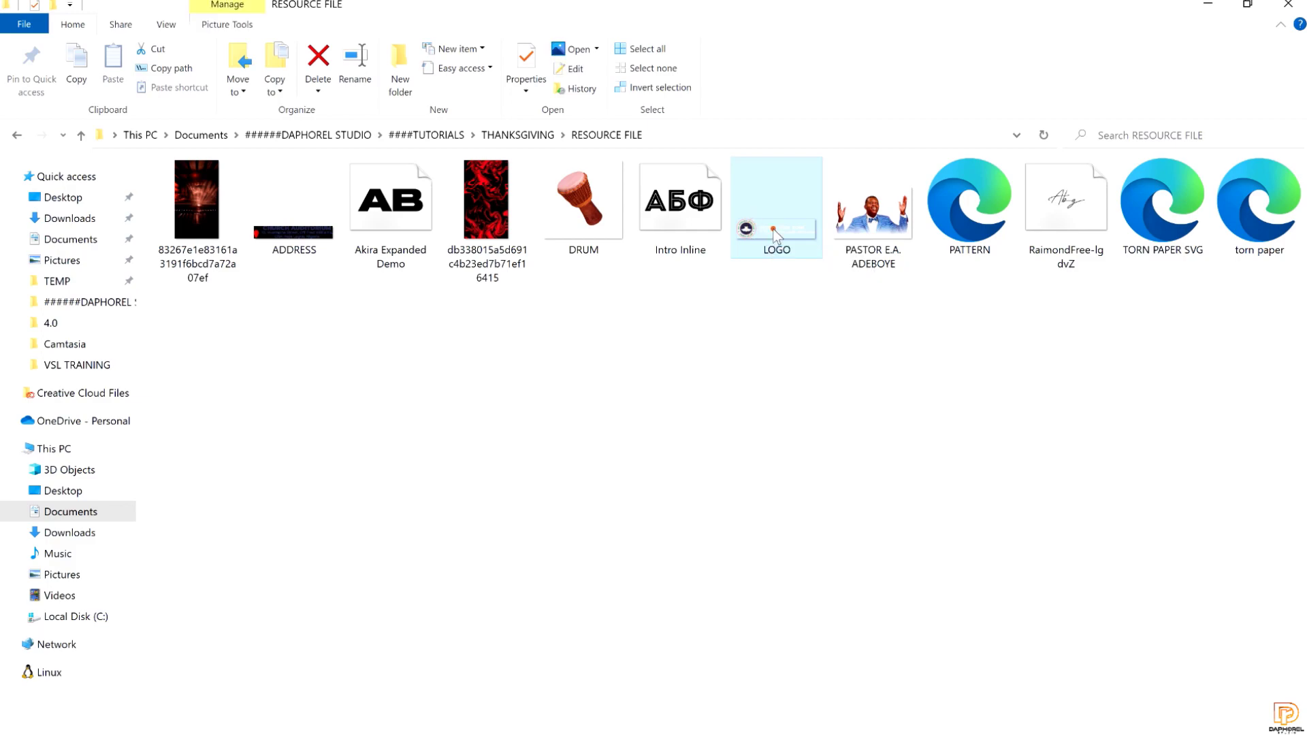
{"action": "left_click_drag", "start_coordinate": [772, 230], "coordinate": [472, 191]}
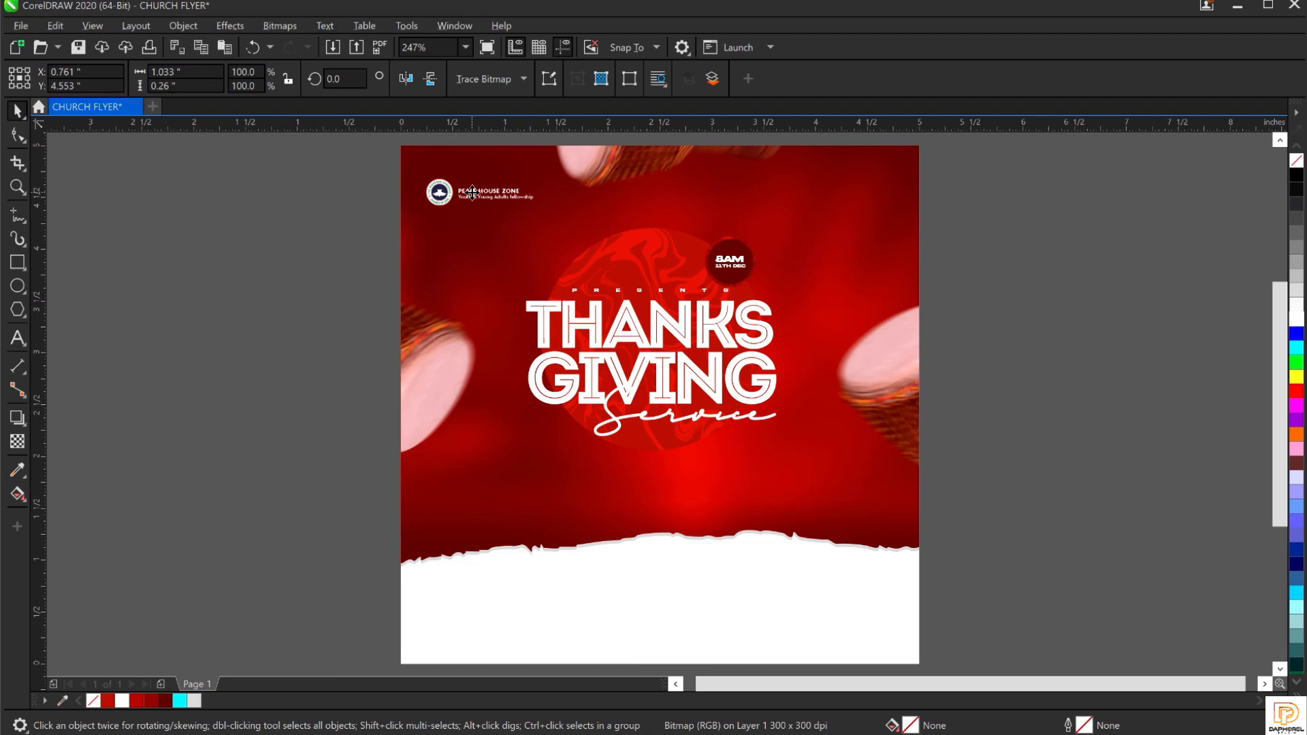
{"action": "left_click_drag", "start_coordinate": [535, 203], "coordinate": [570, 219]}
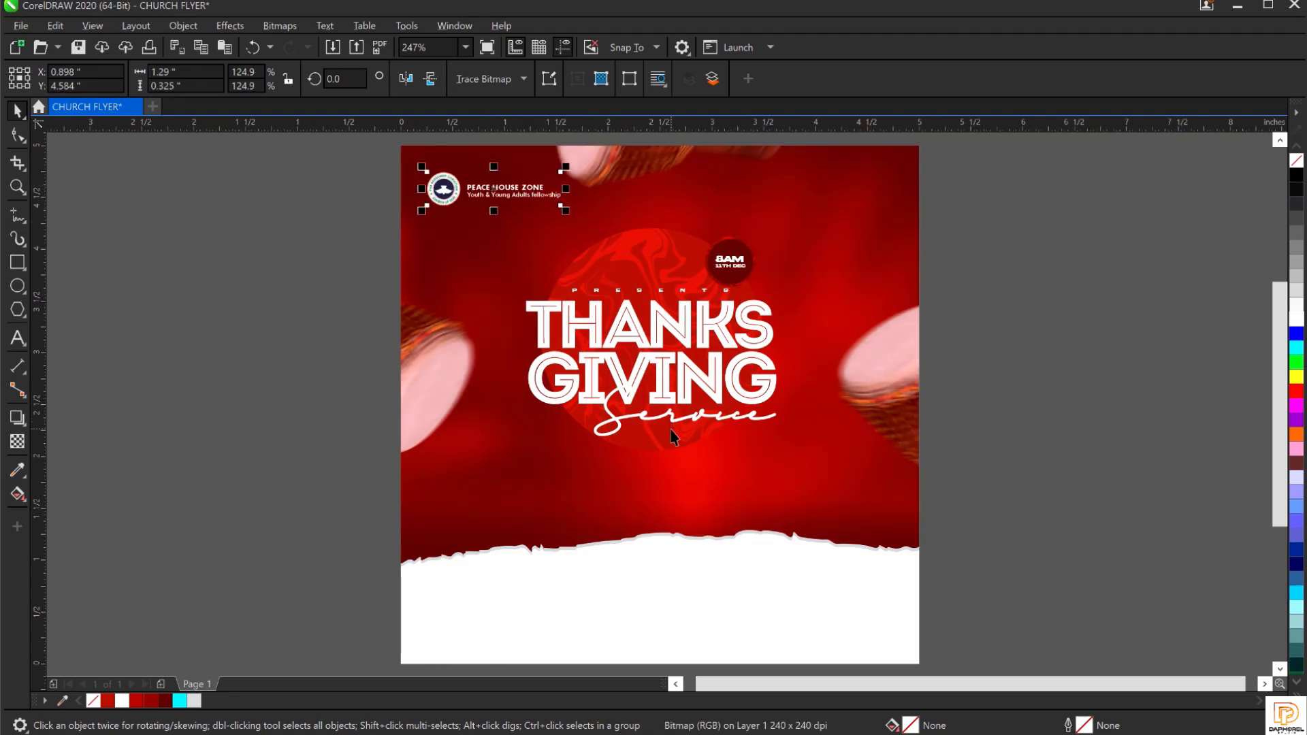
{"action": "left_click", "coordinate": [1019, 291]}
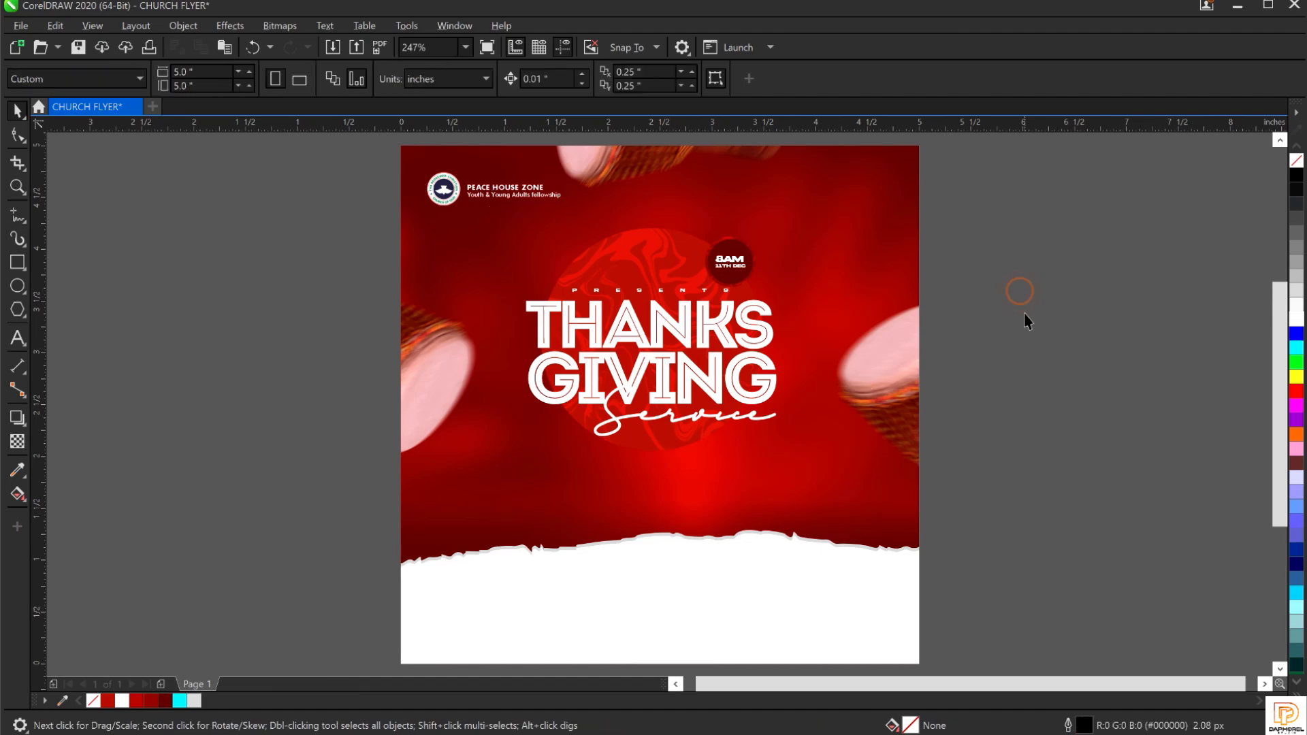
Import the ADDRESS image from the RESOURCE FILE folder in File Explorer onto the white torn-paper area at the flyer's bottom center.
{"action": "left_click", "coordinate": [1236, 7]}
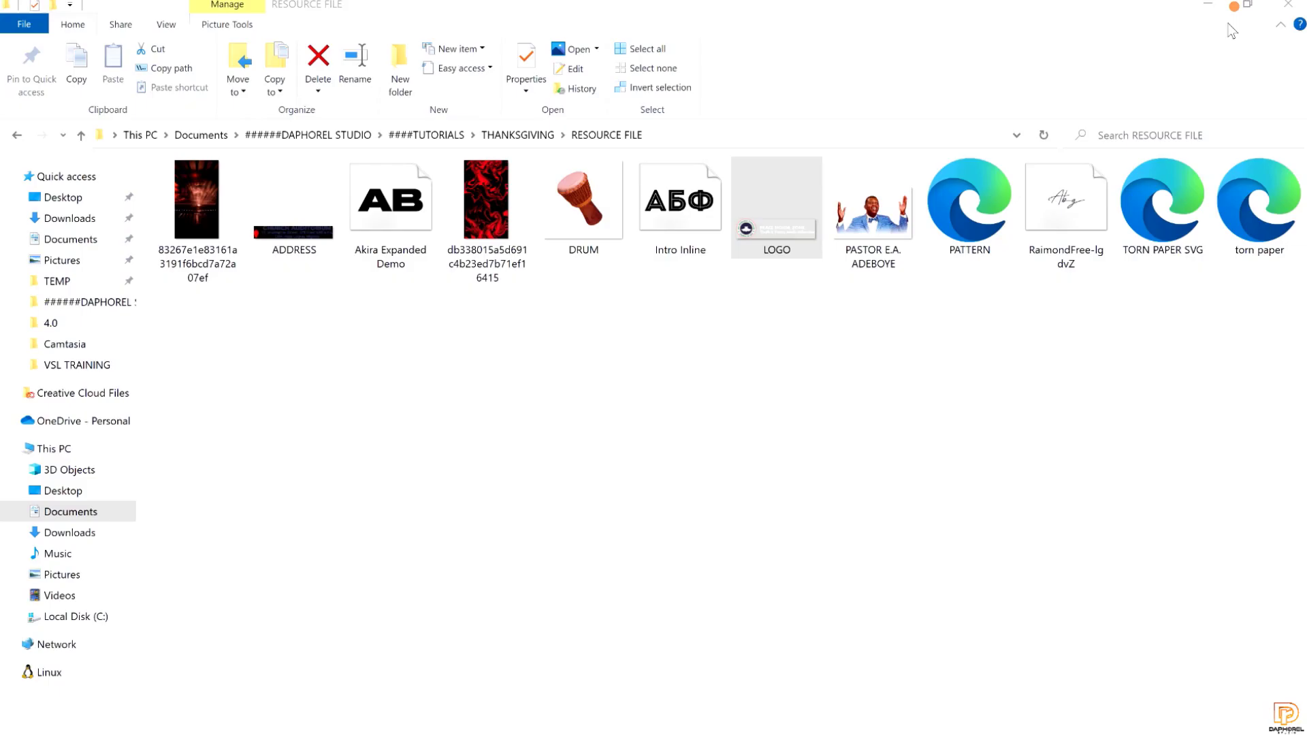
{"action": "left_click", "coordinate": [286, 241]}
{"action": "left_click_drag", "start_coordinate": [286, 241], "coordinate": [670, 603]}
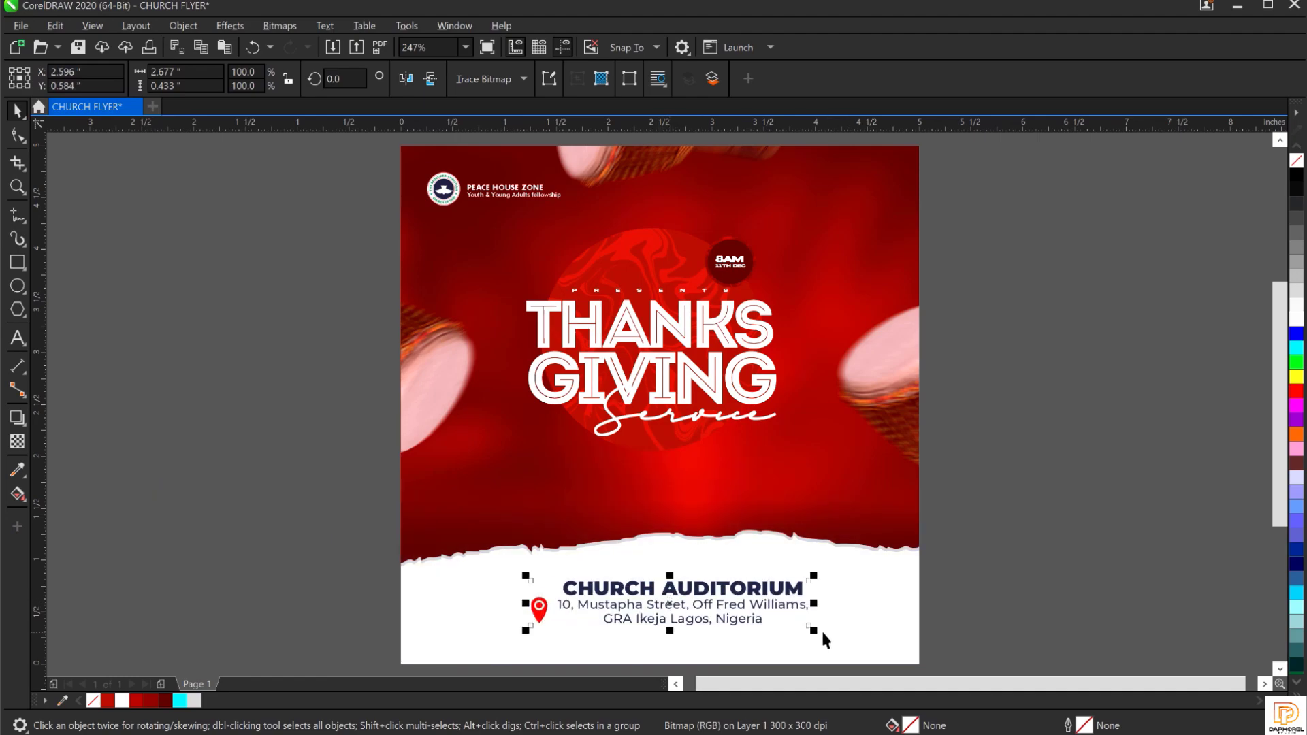
Shrink the address block to about 2.65 inches wide and move it slightly lower and further left on the white torn-paper area.
{"action": "left_click_drag", "start_coordinate": [817, 632], "coordinate": [756, 612]}
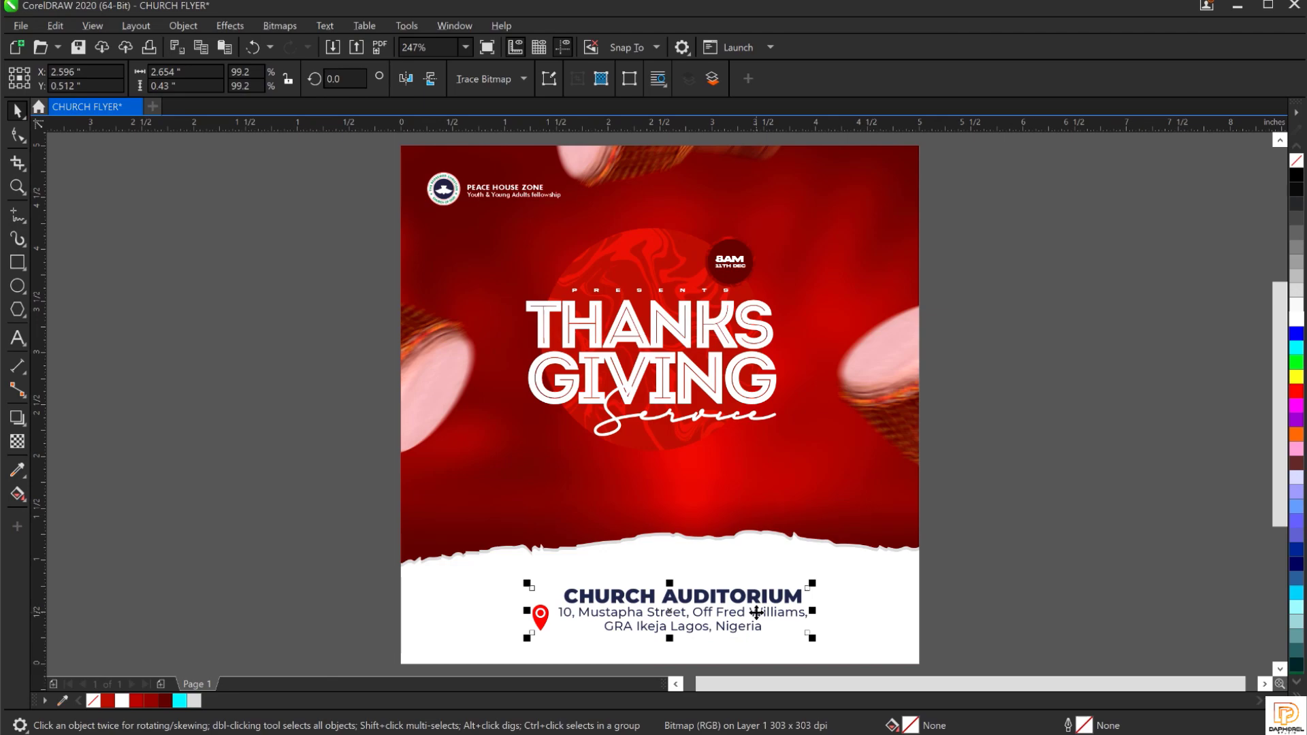
{"action": "left_click_drag", "start_coordinate": [756, 612], "coordinate": [772, 604]}
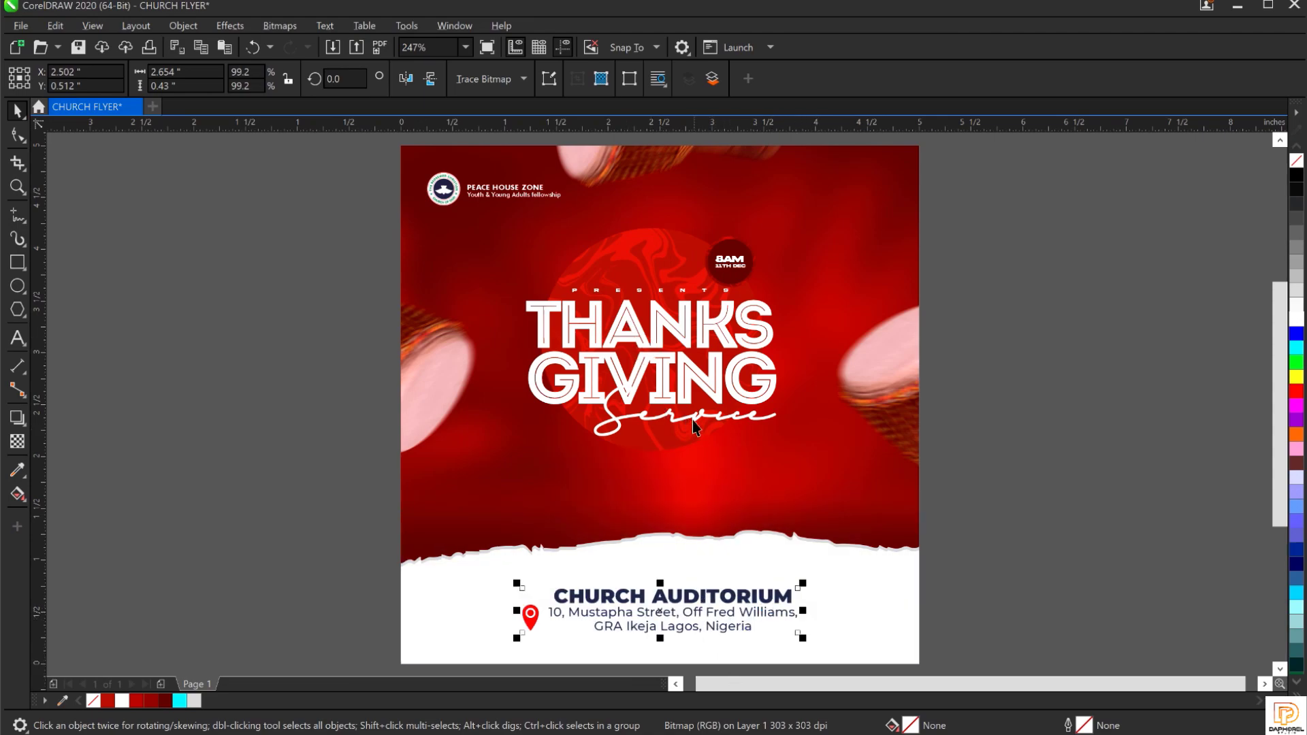
Align the address block's right edge to a temporary vertical guideline at about 3.84 inches, and delete the guideline.
{"action": "left_click", "coordinate": [695, 395]}
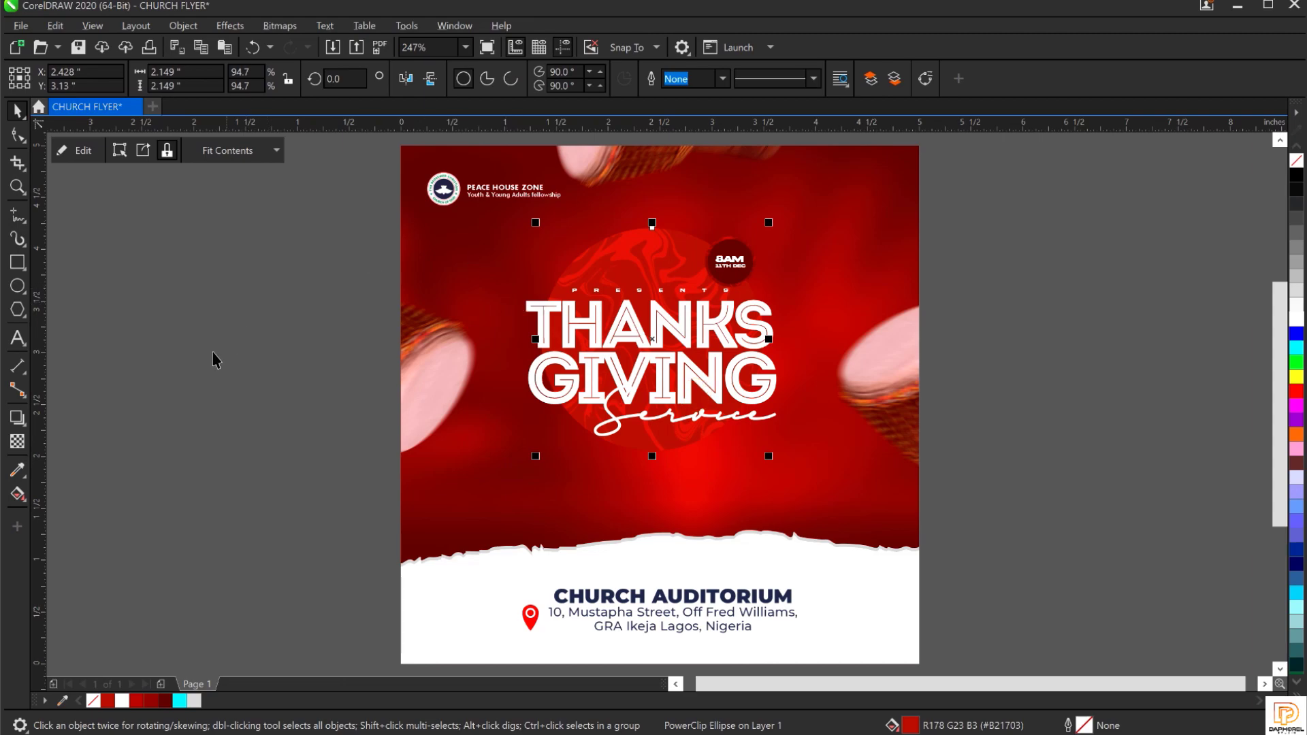
{"action": "left_click_drag", "start_coordinate": [39, 428], "coordinate": [515, 499]}
{"action": "left_click_drag", "start_coordinate": [512, 309], "coordinate": [798, 312]}
{"action": "left_click", "coordinate": [727, 595]}
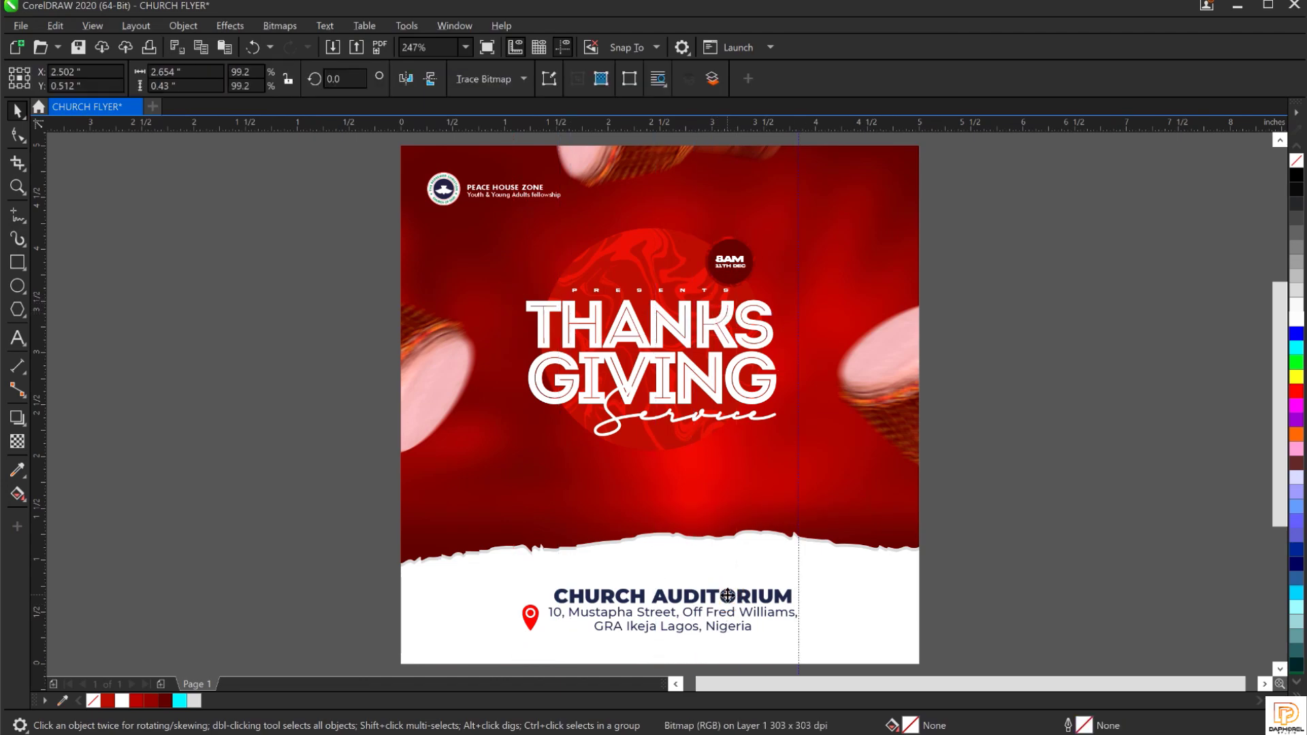
{"action": "left_click_drag", "start_coordinate": [728, 595], "coordinate": [719, 596]}
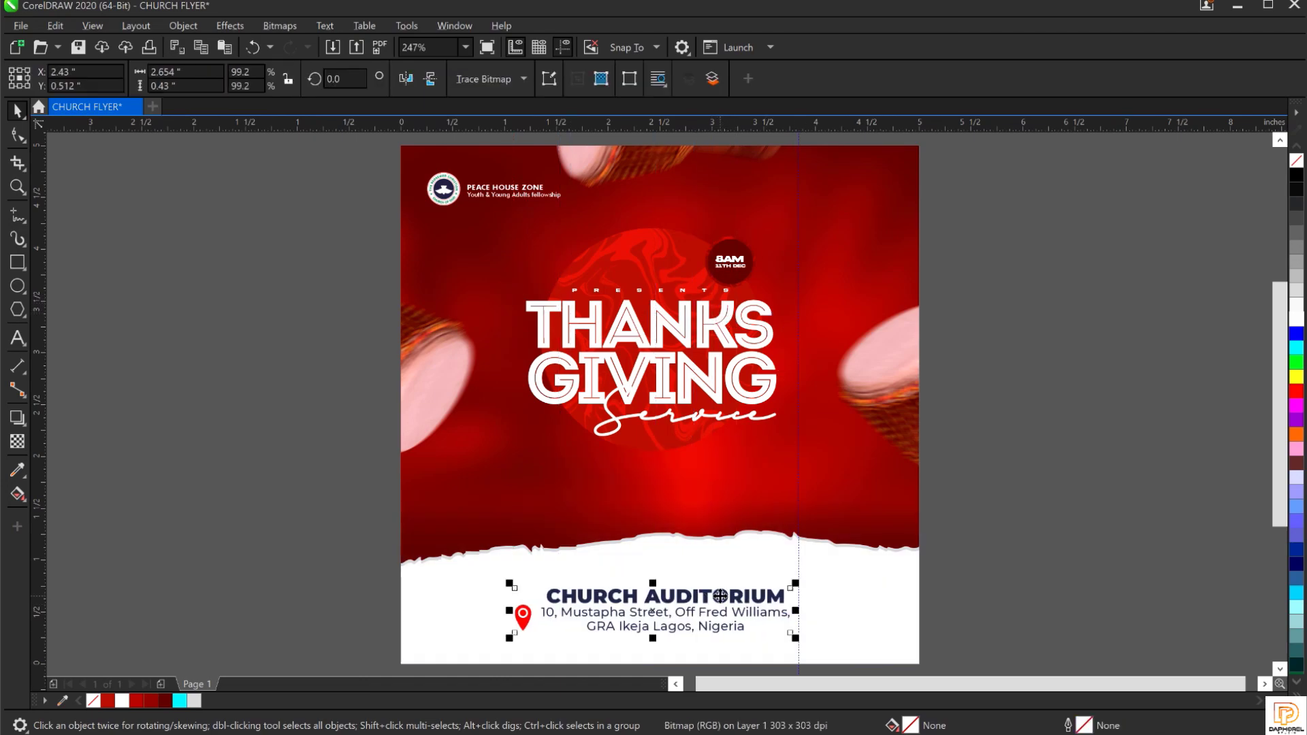
{"action": "left_click", "coordinate": [1198, 504]}
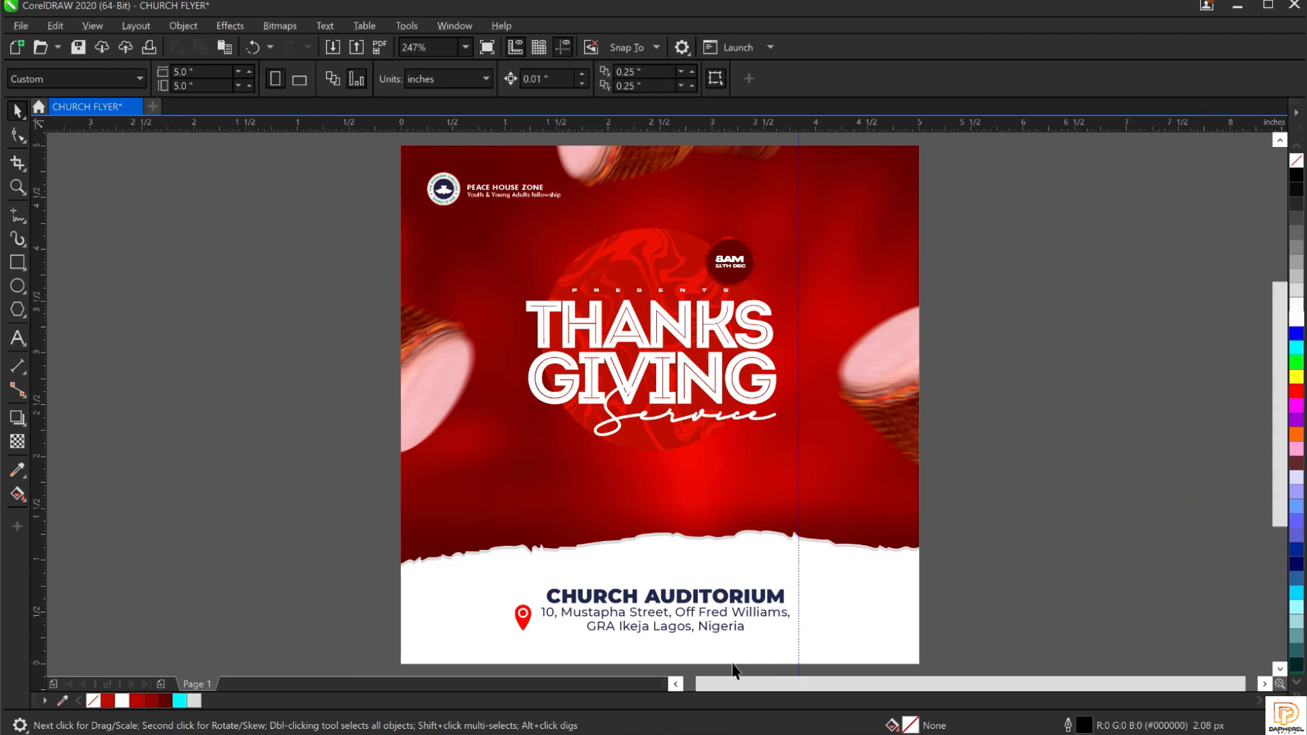
{"action": "left_click", "coordinate": [684, 589]}
{"action": "left_click_drag", "start_coordinate": [684, 590], "coordinate": [686, 589]}
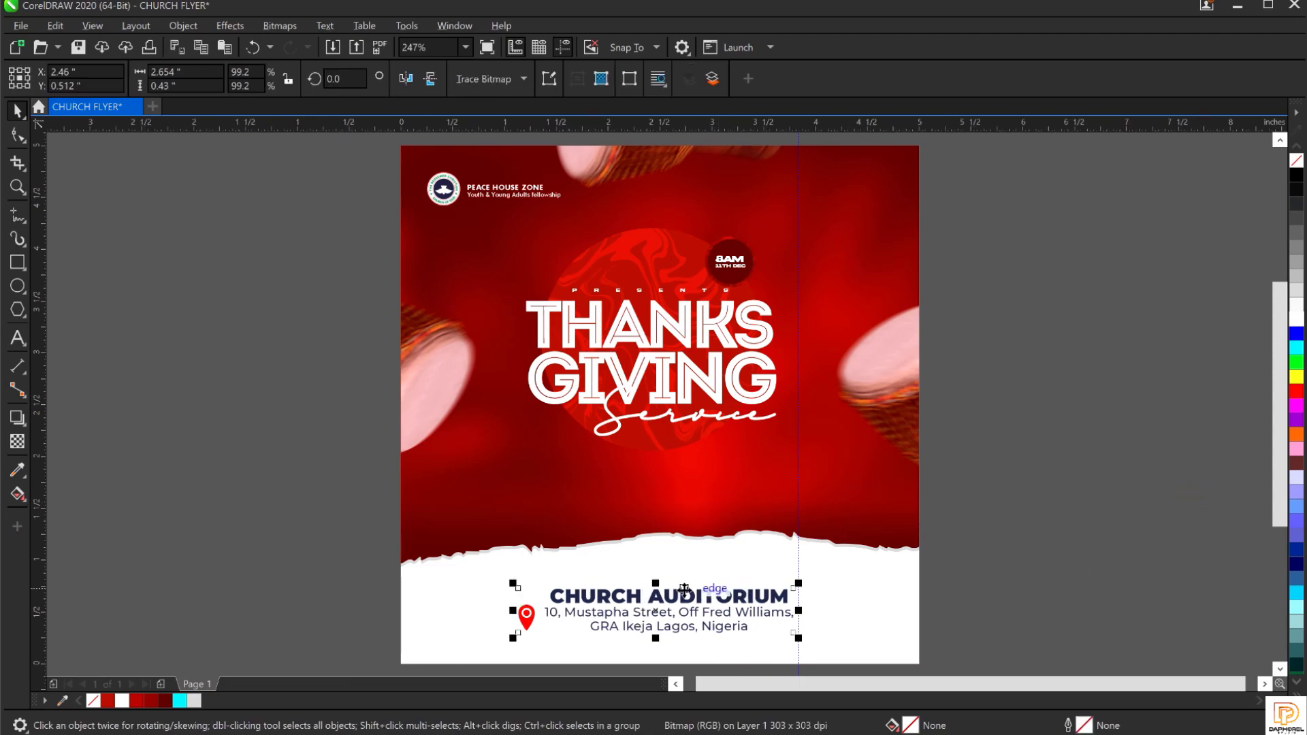
{"action": "left_click", "coordinate": [797, 236]}
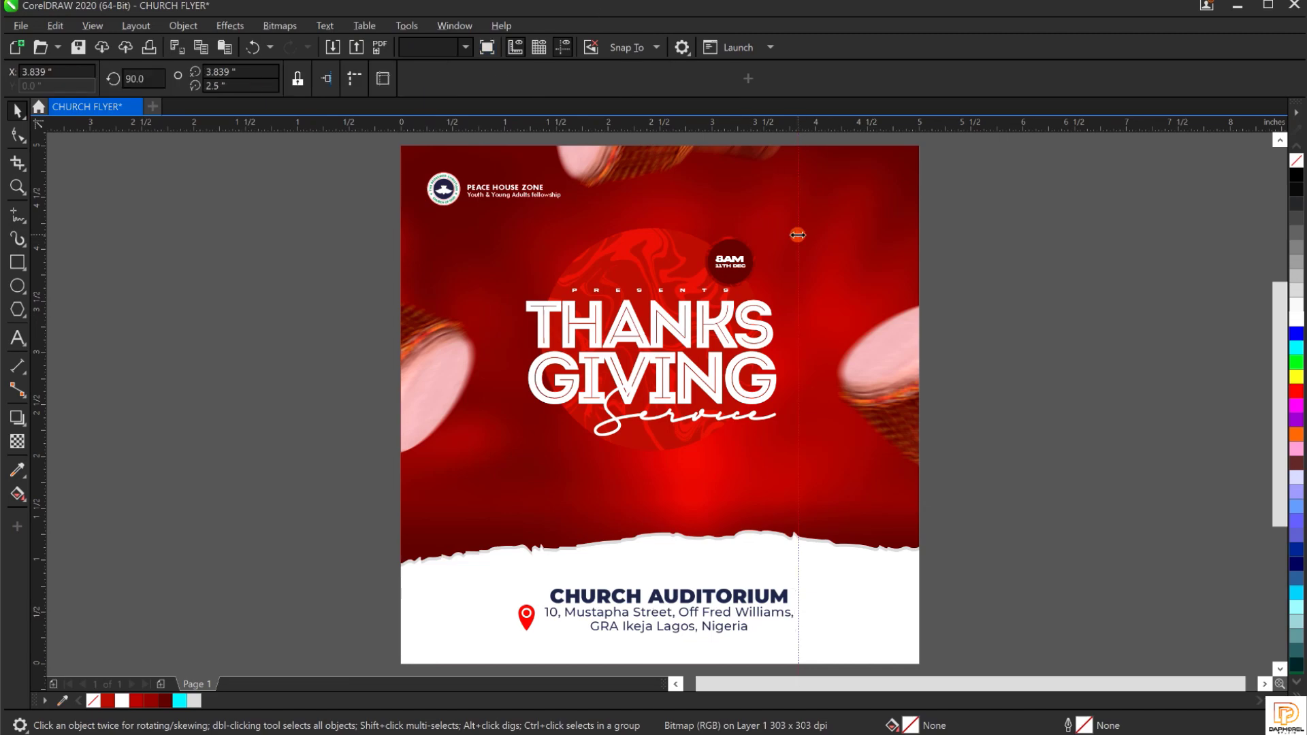
{"action": "key", "text": "Delete"}
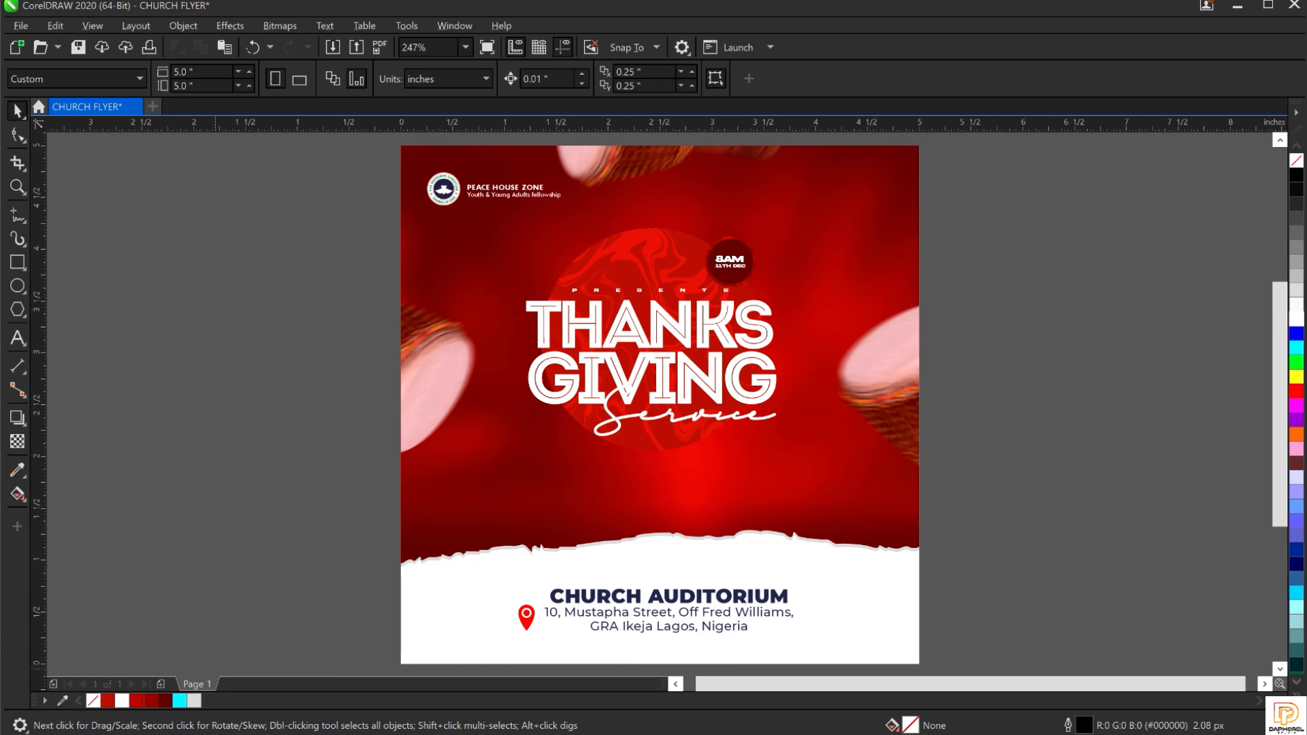
Import the pastor image from the RESOURCE FILE folder in File Explorer onto the flyer, above the address block.
{"action": "left_click", "coordinate": [453, 709]}
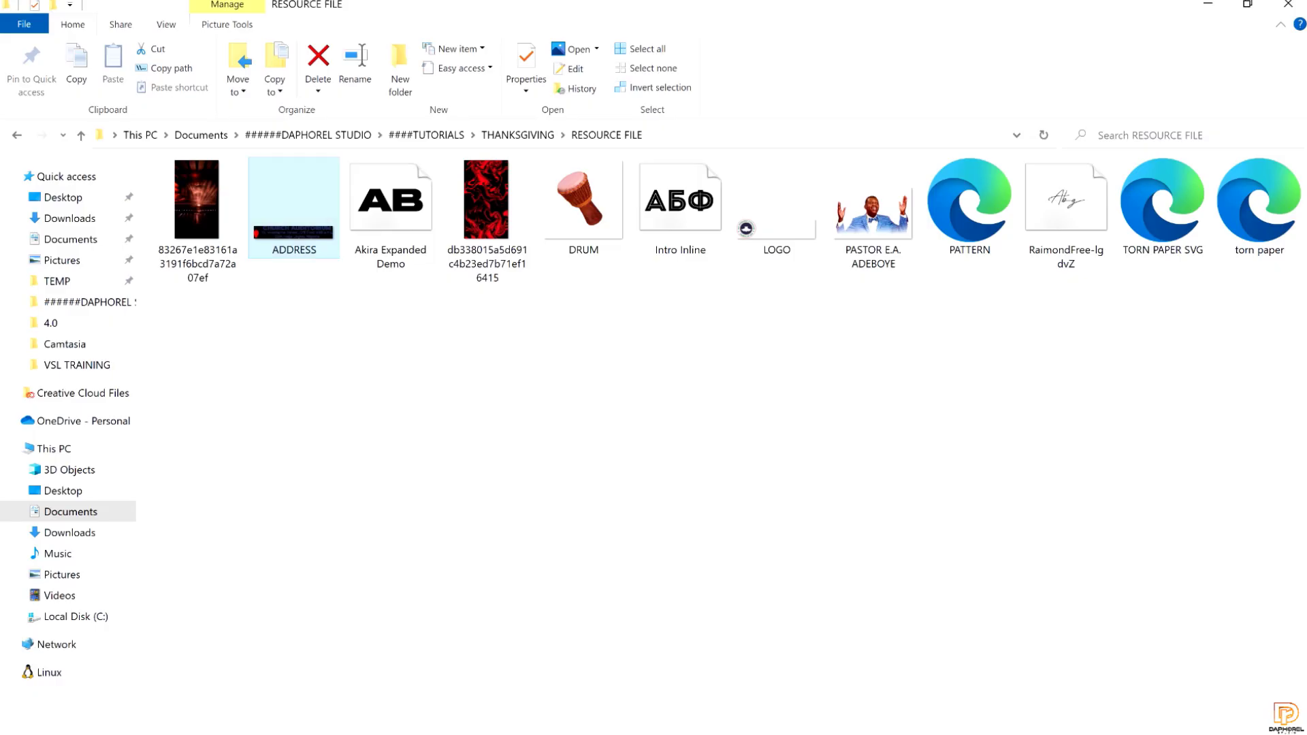
{"action": "left_click", "coordinate": [452, 385]}
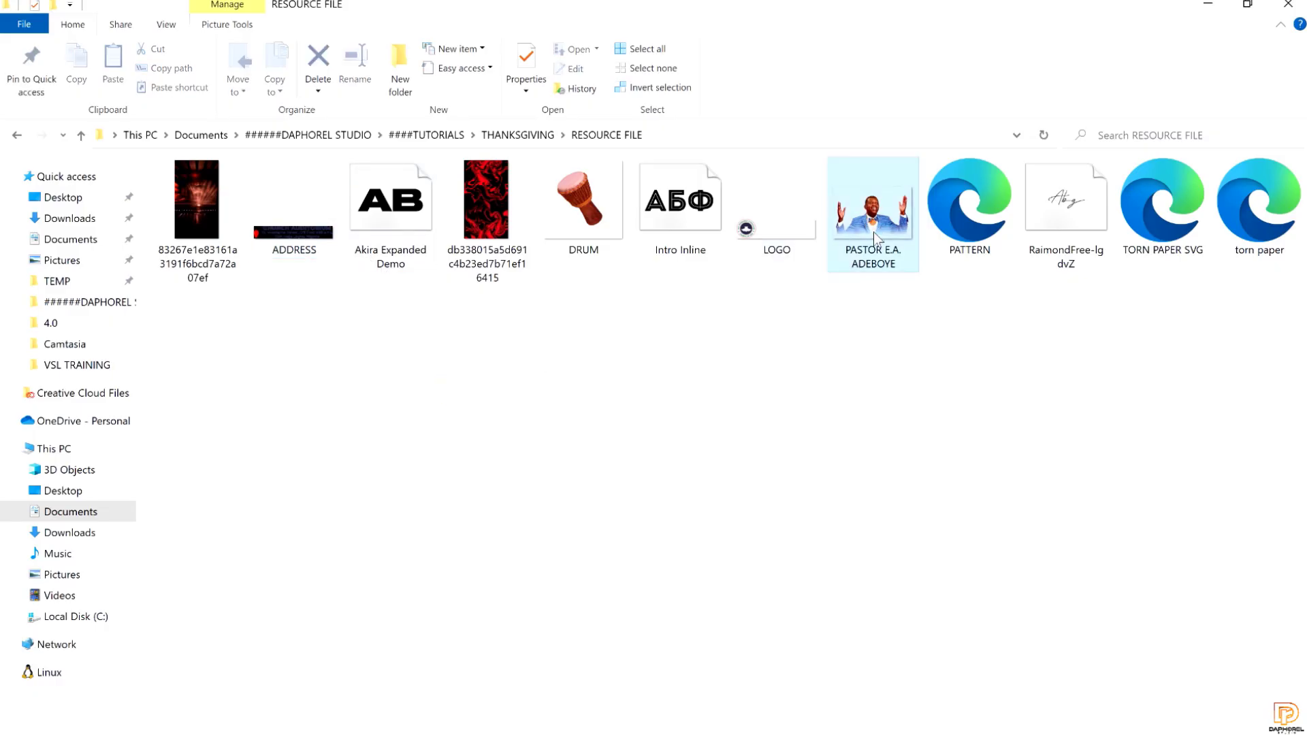
{"action": "left_click_drag", "start_coordinate": [857, 218], "coordinate": [700, 480]}
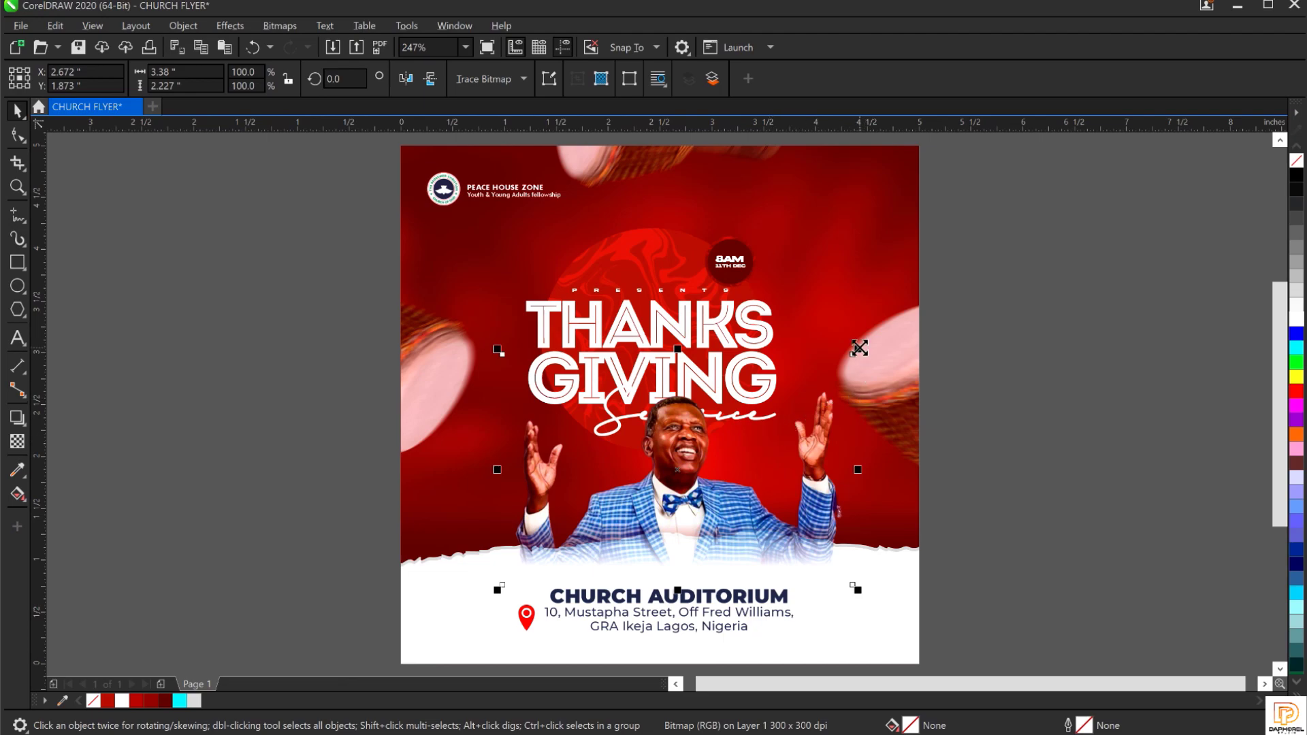
Shrink the pastor image to about 3.02 inches wide and place it behind the white torn paper.
{"action": "left_click_drag", "start_coordinate": [858, 350], "coordinate": [843, 363]}
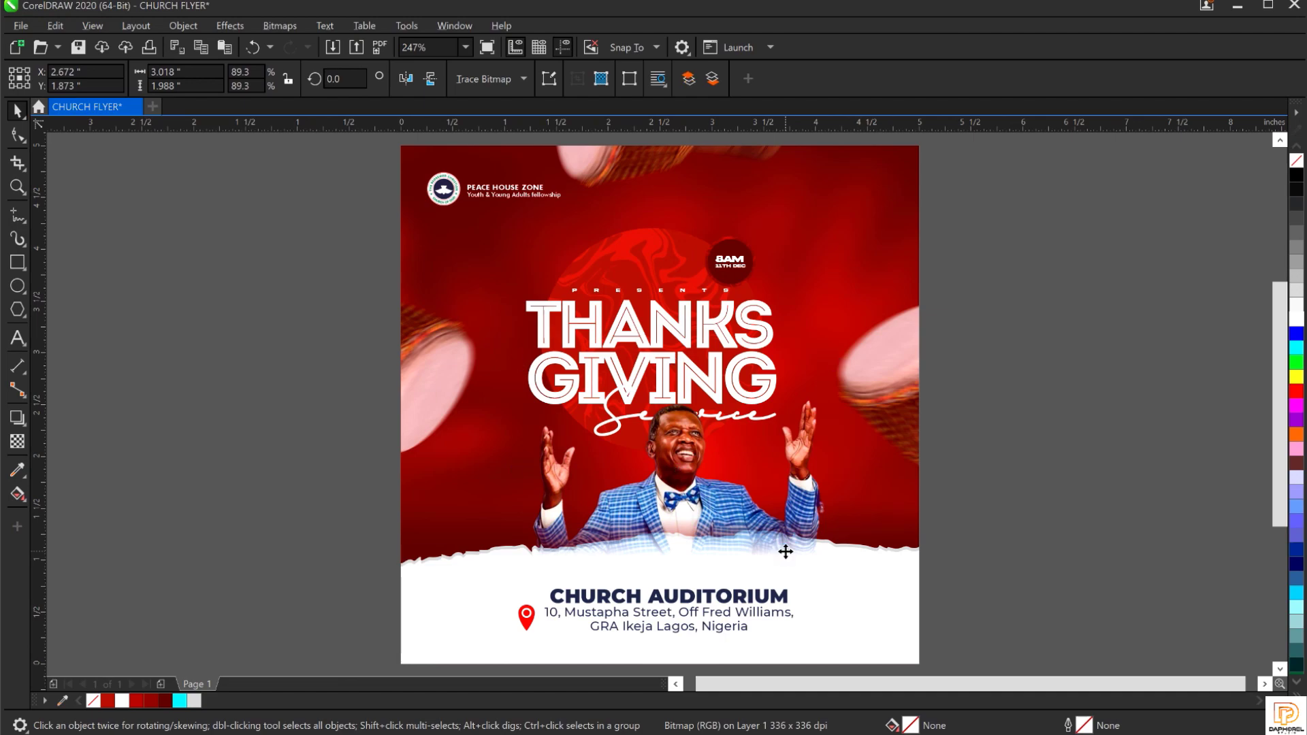
{"action": "key", "text": "ctrl+Page_Down"}
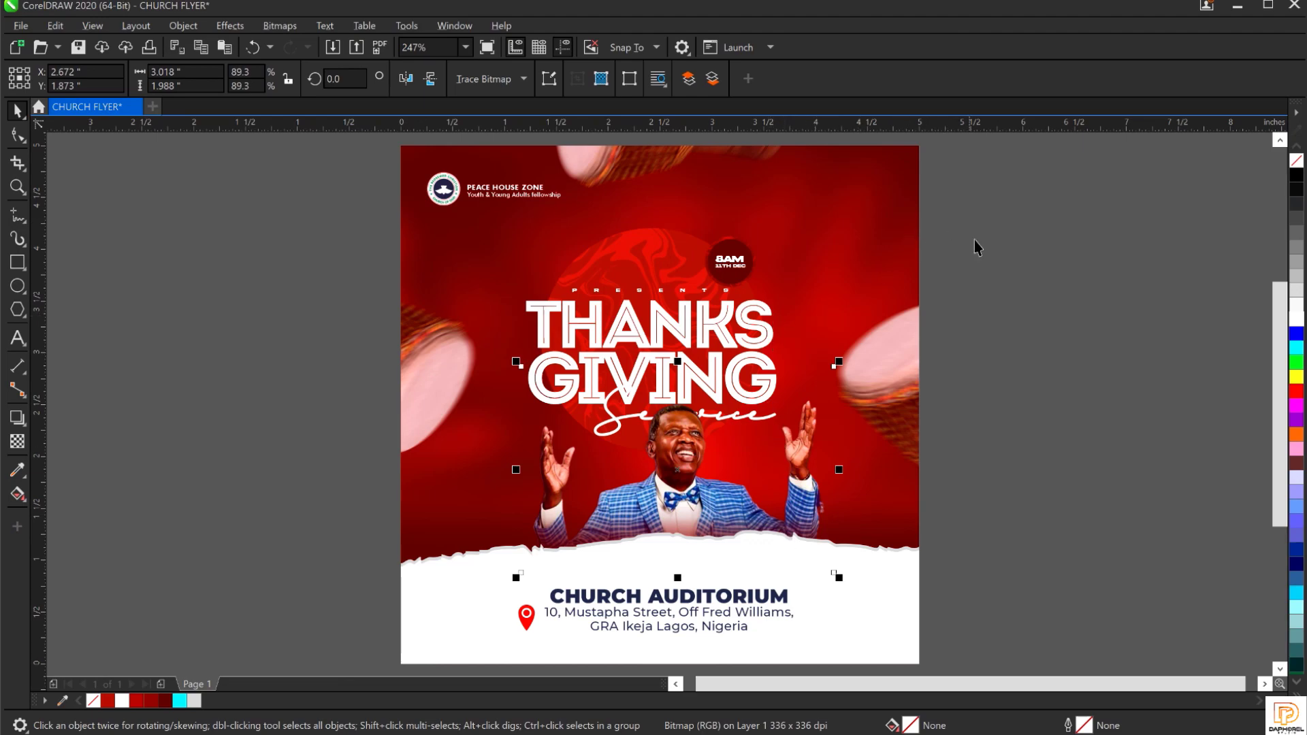
Move the title, marble circle and date badge together up about 0.16 inches to clear the pastor's head.
{"action": "left_click_drag", "start_coordinate": [1128, 176], "coordinate": [439, 479]}
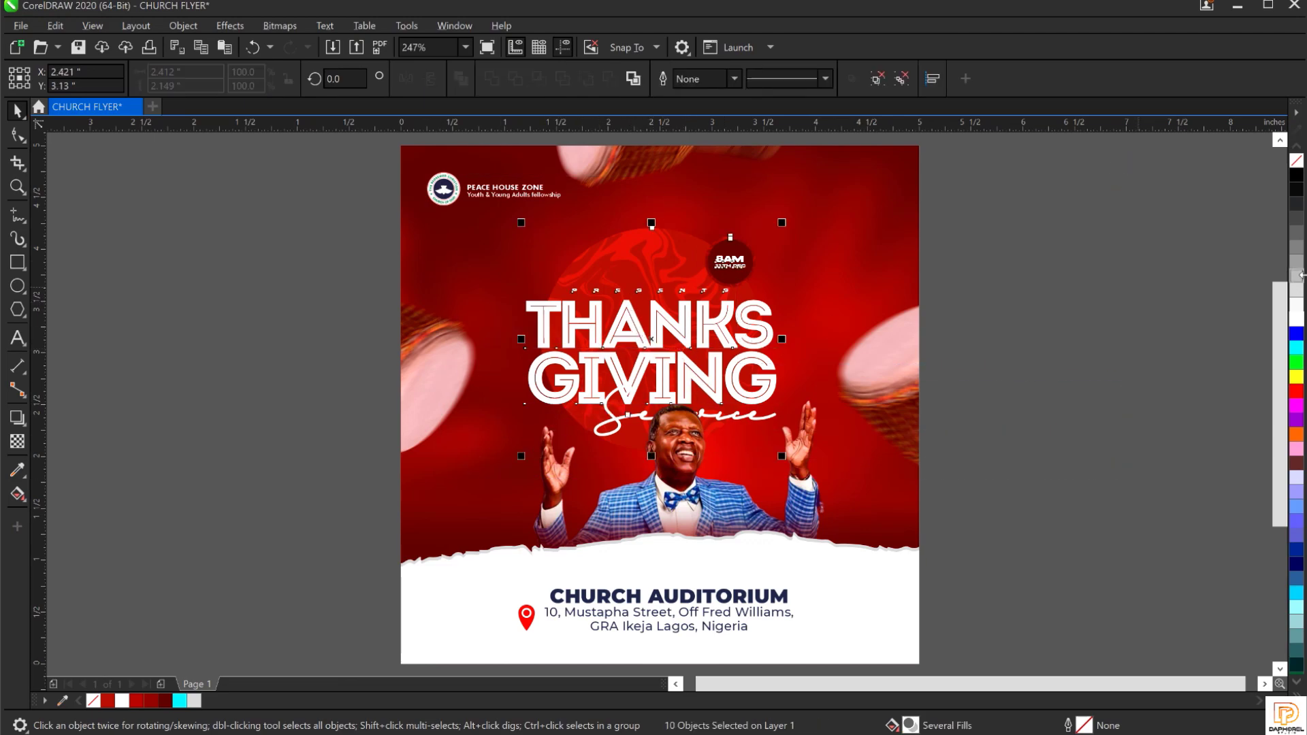
{"action": "key", "text": "Up"}
{"action": "key", "text": "Up"}
{"action": "key", "text": "Up"}
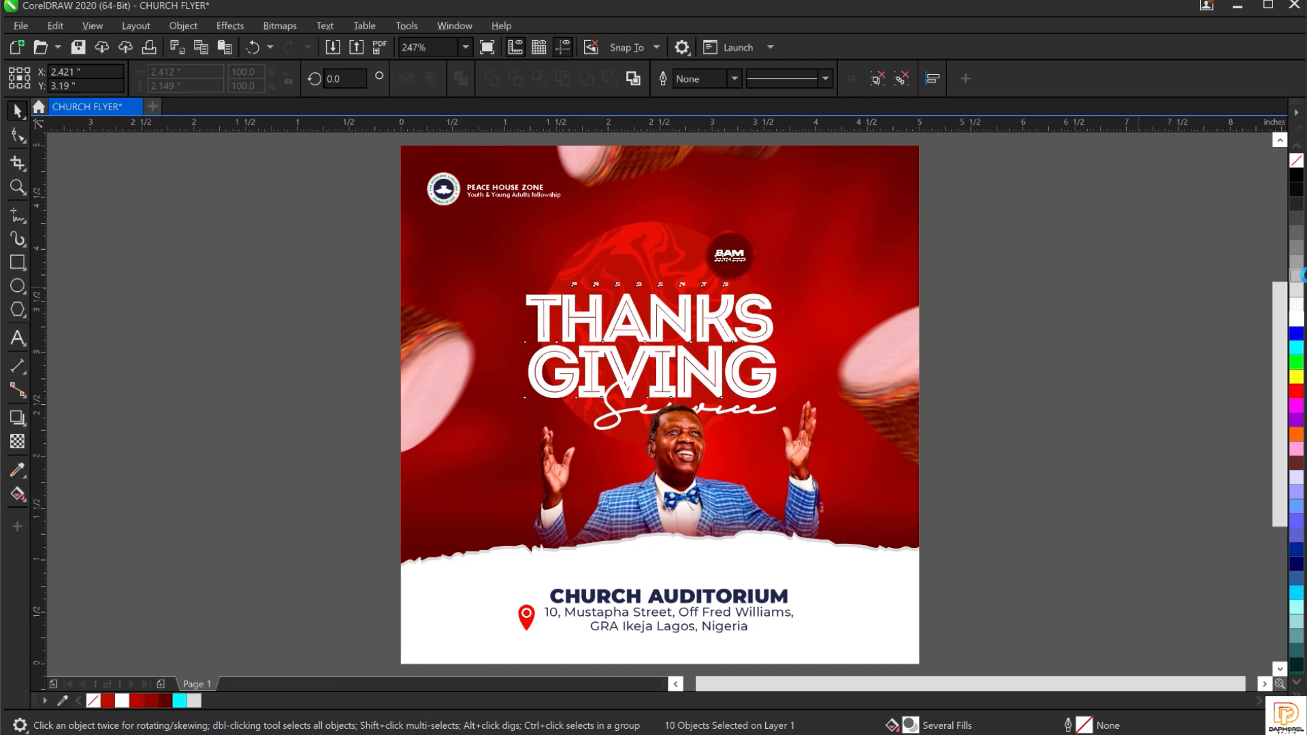
{"action": "key", "text": "Up"}
{"action": "key", "text": "Up"}
{"action": "key", "text": "Up"}
{"action": "key", "text": "Up"}
{"action": "key", "text": "Up"}
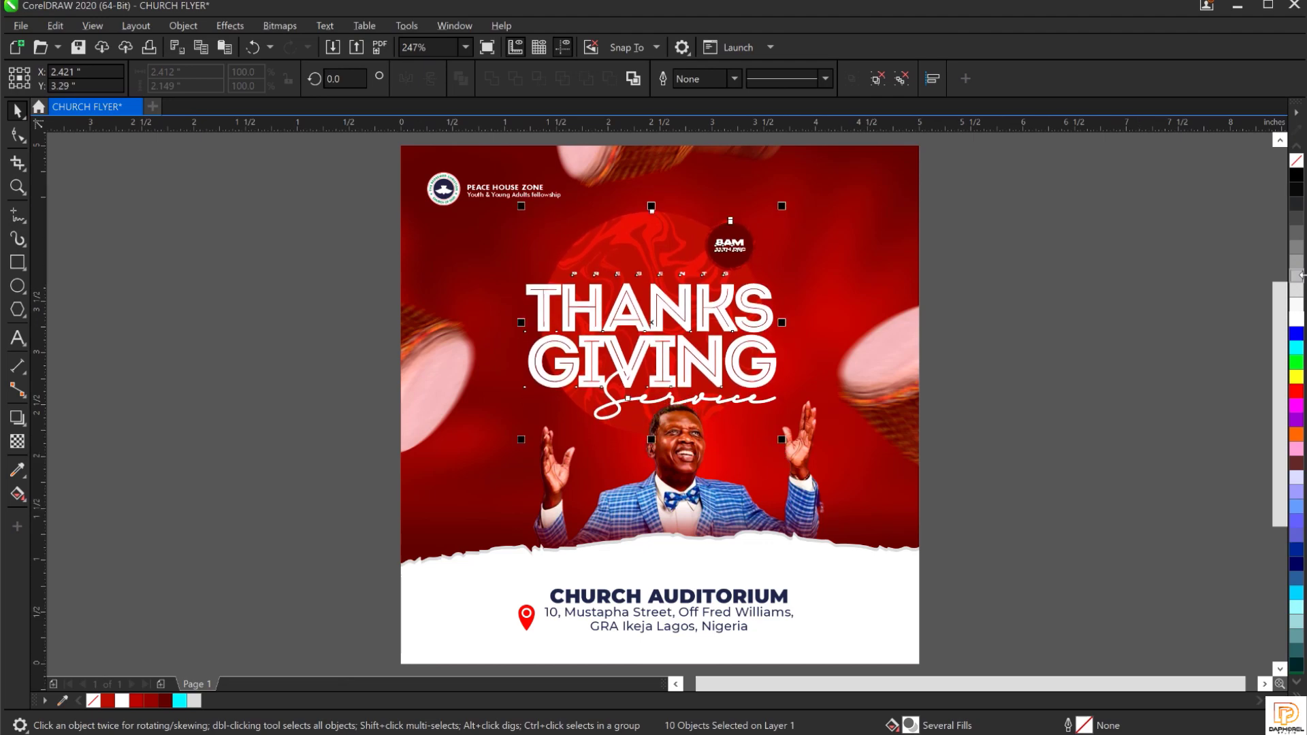
Nudge the pastor image up about 0.08 inches toward the title.
{"action": "left_click", "coordinate": [664, 480]}
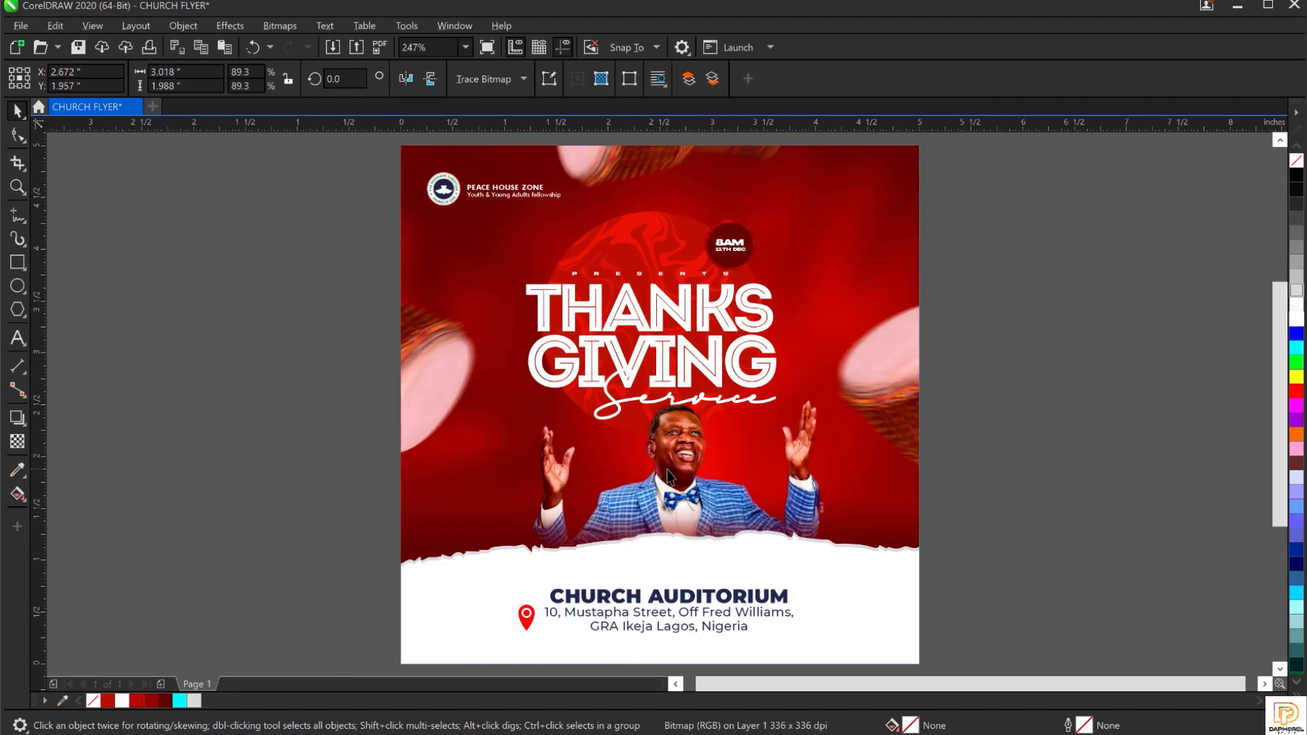
{"action": "key", "text": "Up"}
{"action": "key", "text": "Up"}
{"action": "key", "text": "Up"}
{"action": "key", "text": "Up"}
{"action": "left_click", "coordinate": [949, 462]}
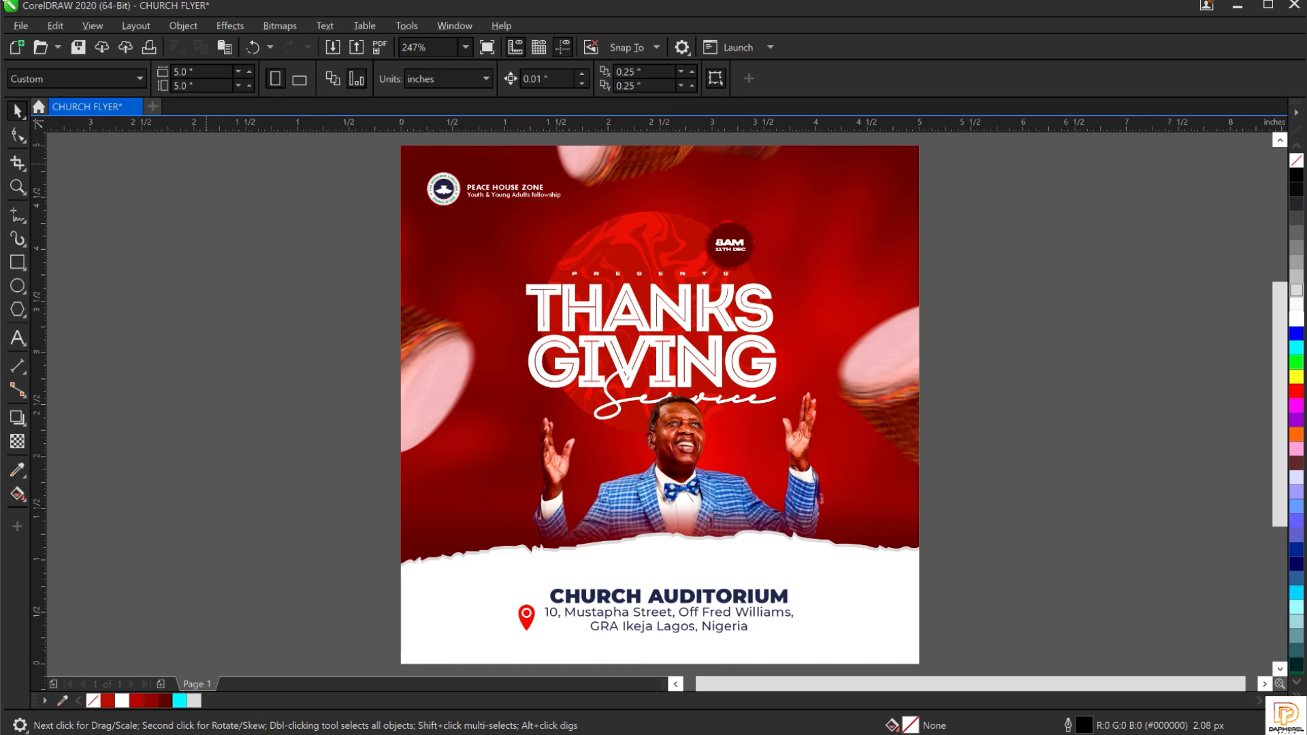
Draw a circle about 1.31 inches in diameter on the empty area left of the flyer and fill it with FF3100.
{"action": "left_click", "coordinate": [18, 285]}
{"action": "left_click_drag", "start_coordinate": [245, 231], "coordinate": [390, 378]}
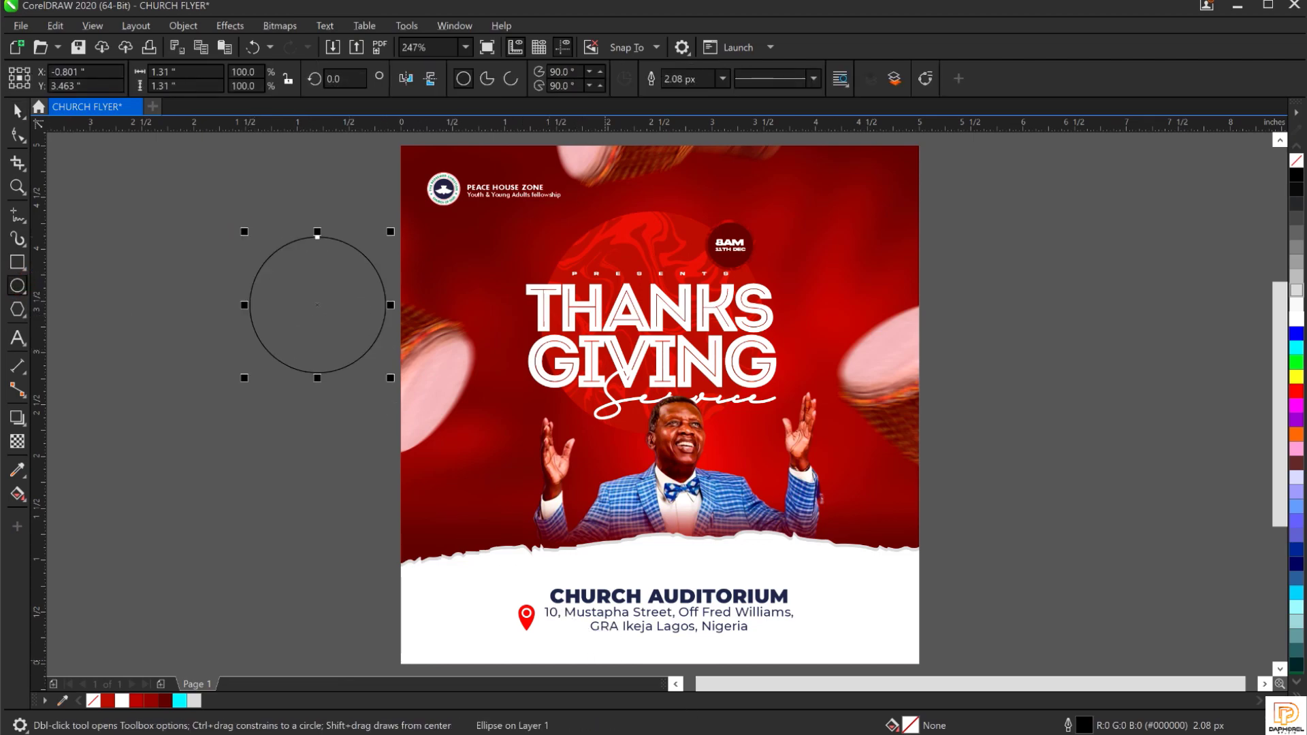
{"action": "double_click", "coordinate": [911, 727]}
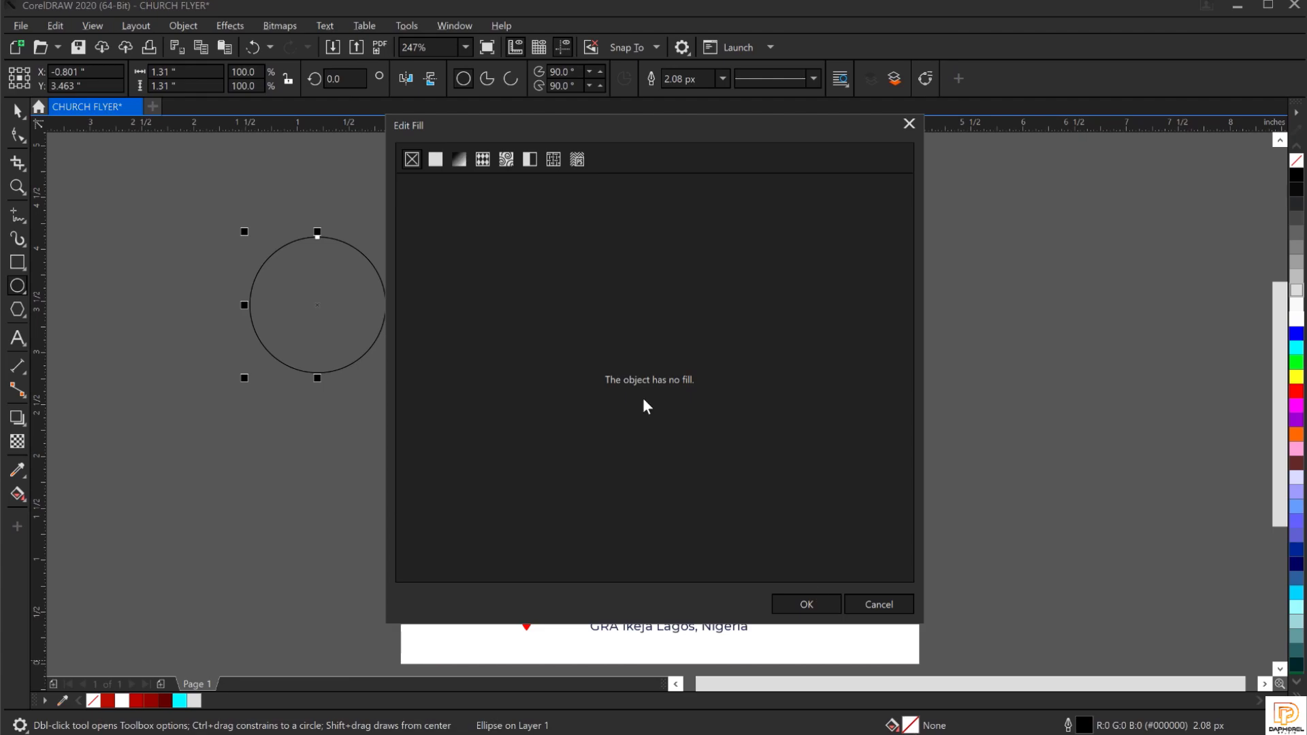
{"action": "left_click", "coordinate": [434, 158]}
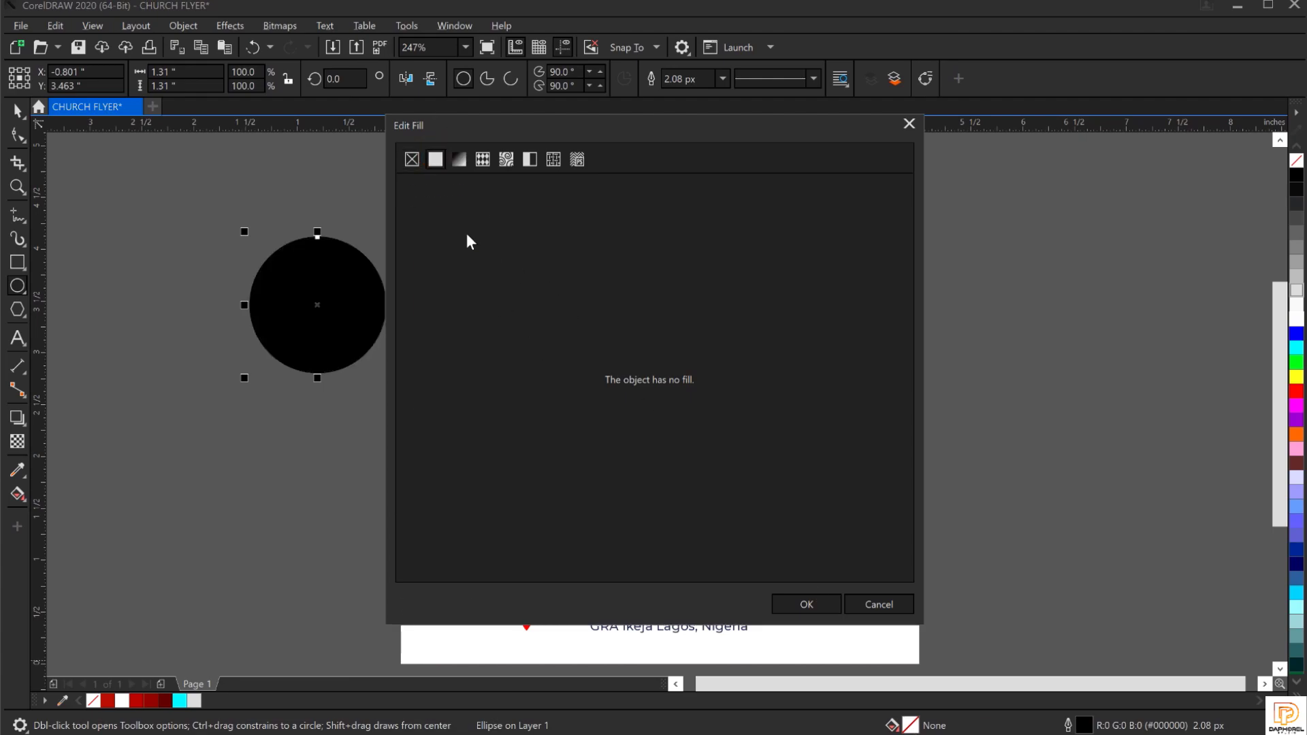
{"action": "left_click", "coordinate": [694, 382]}
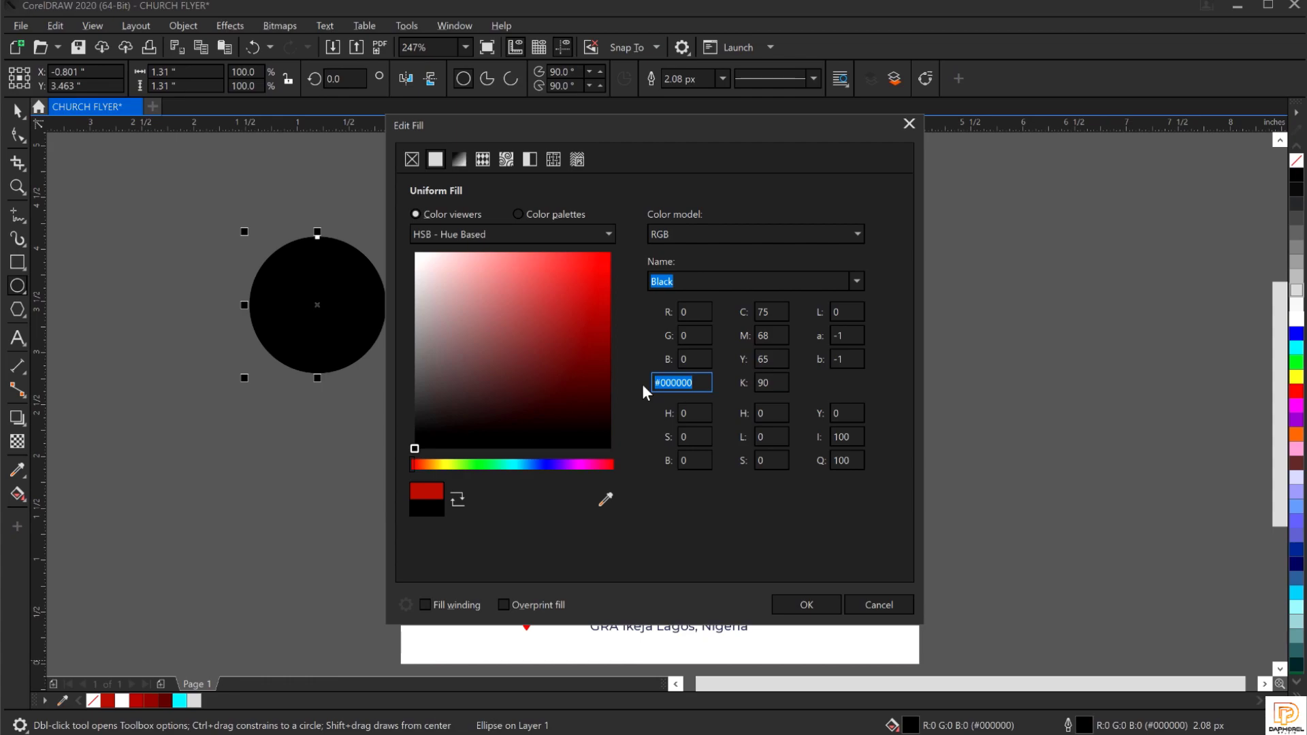
{"action": "type", "text": "FF3100"}
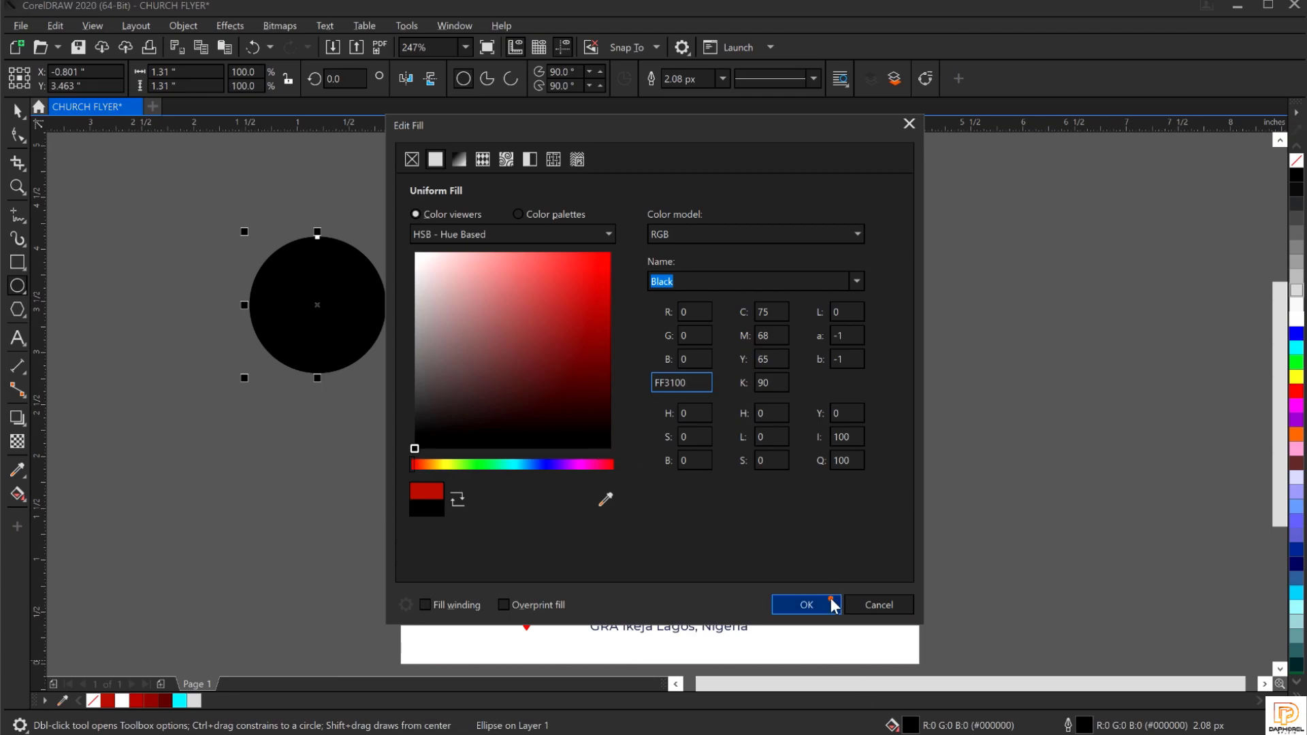
{"action": "left_click", "coordinate": [806, 604]}
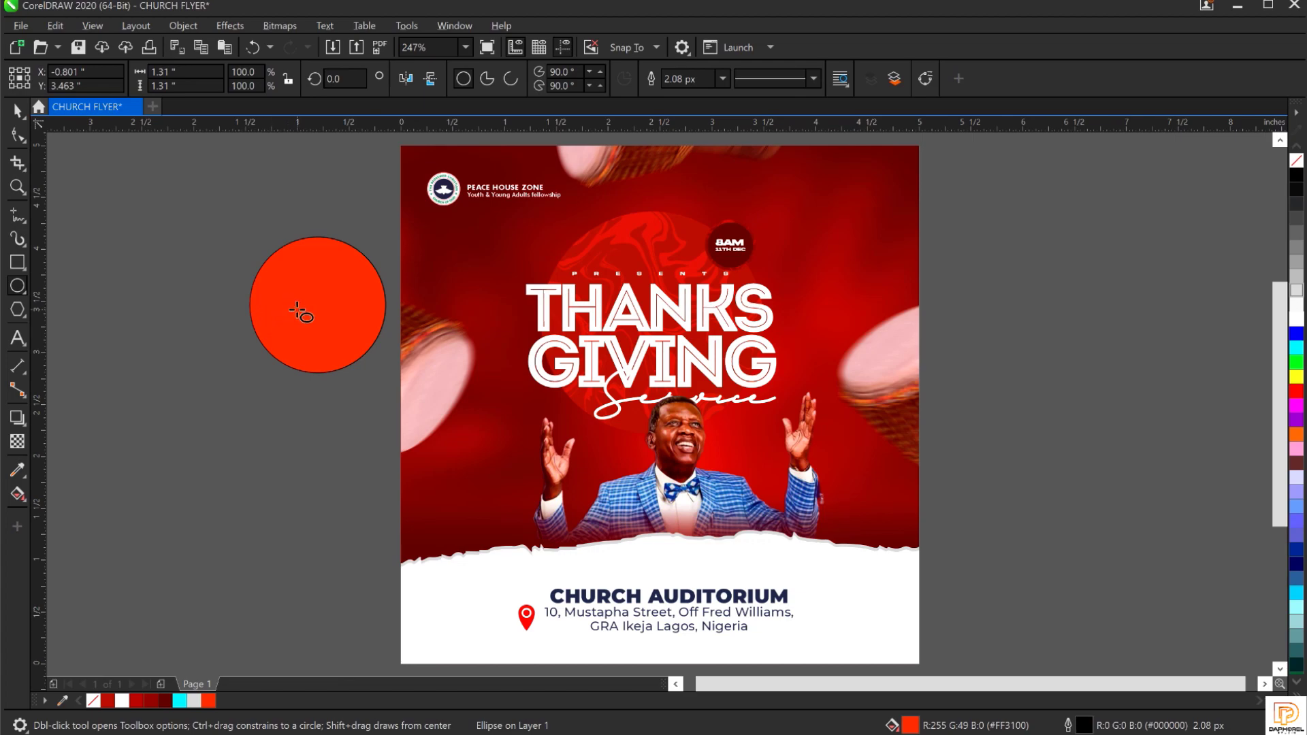
Try removing the orange-red circle's outline and fading the circle with an elliptical fountain transparency.
{"action": "key", "text": "space"}
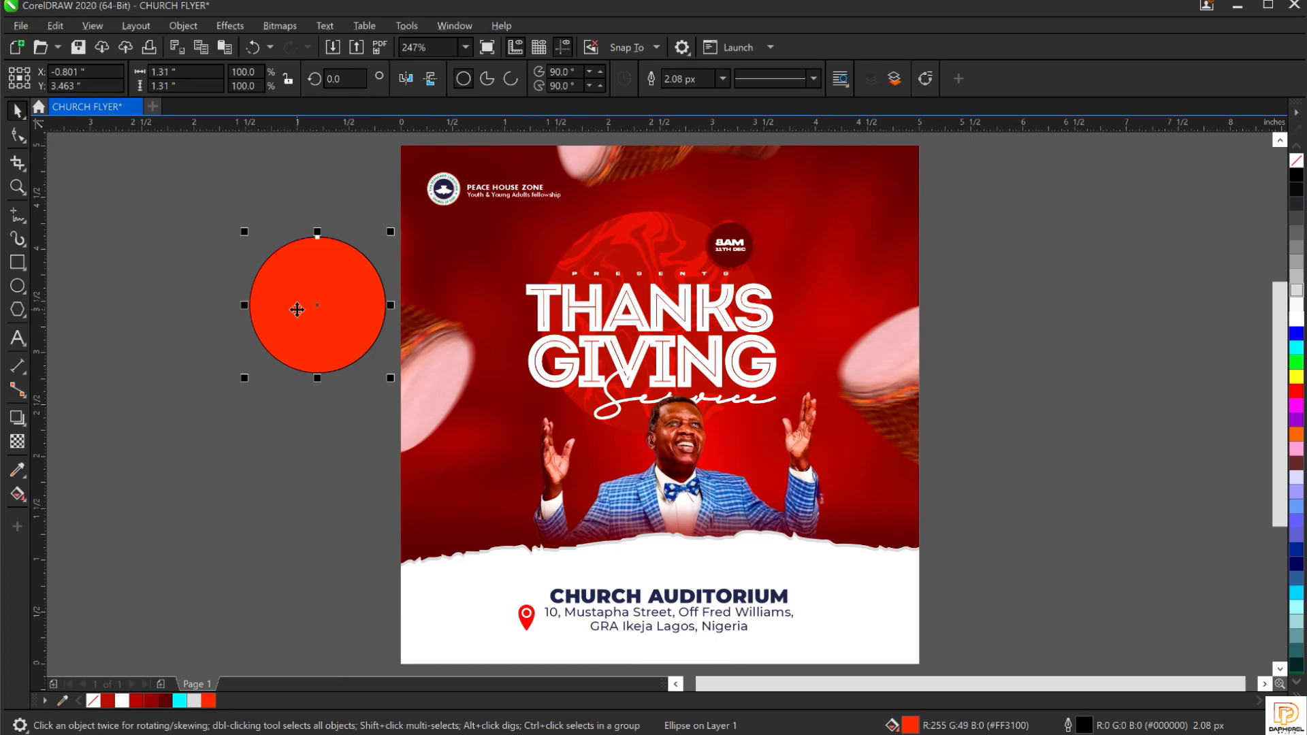
{"action": "left_click", "coordinate": [297, 310]}
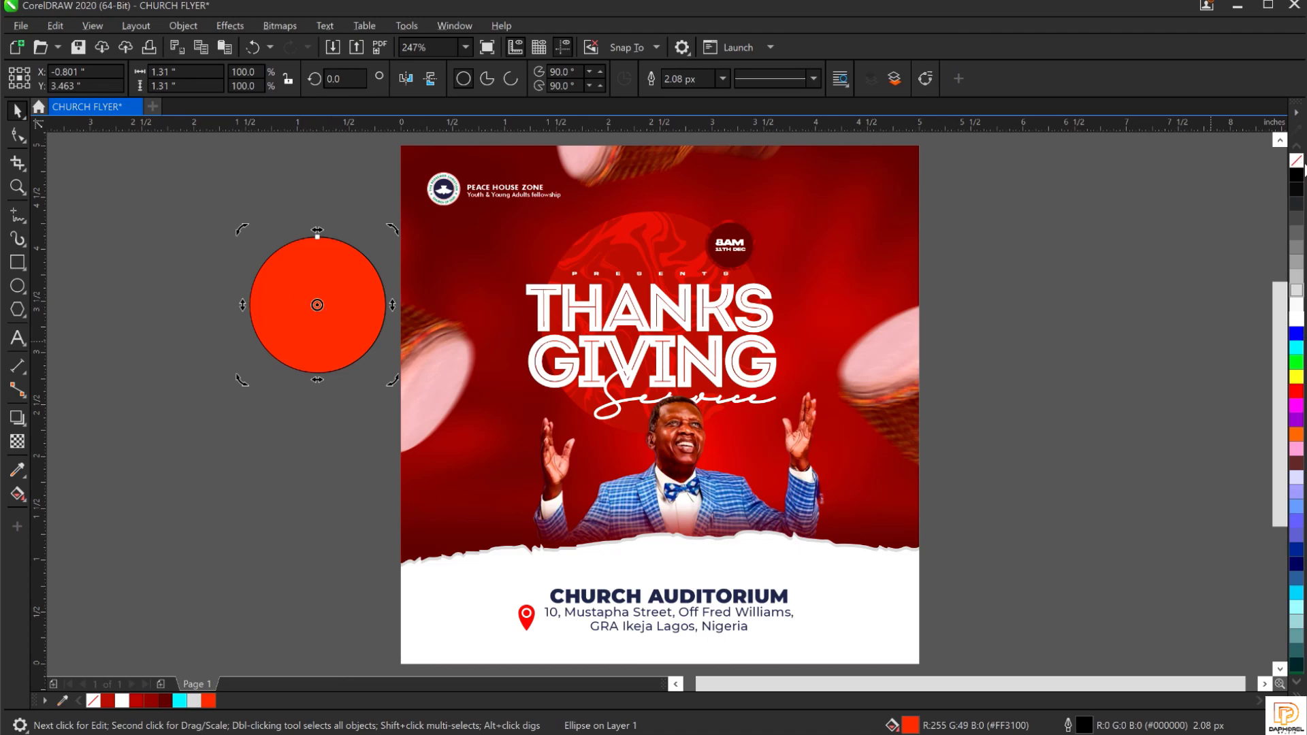
{"action": "right_click", "coordinate": [1298, 162]}
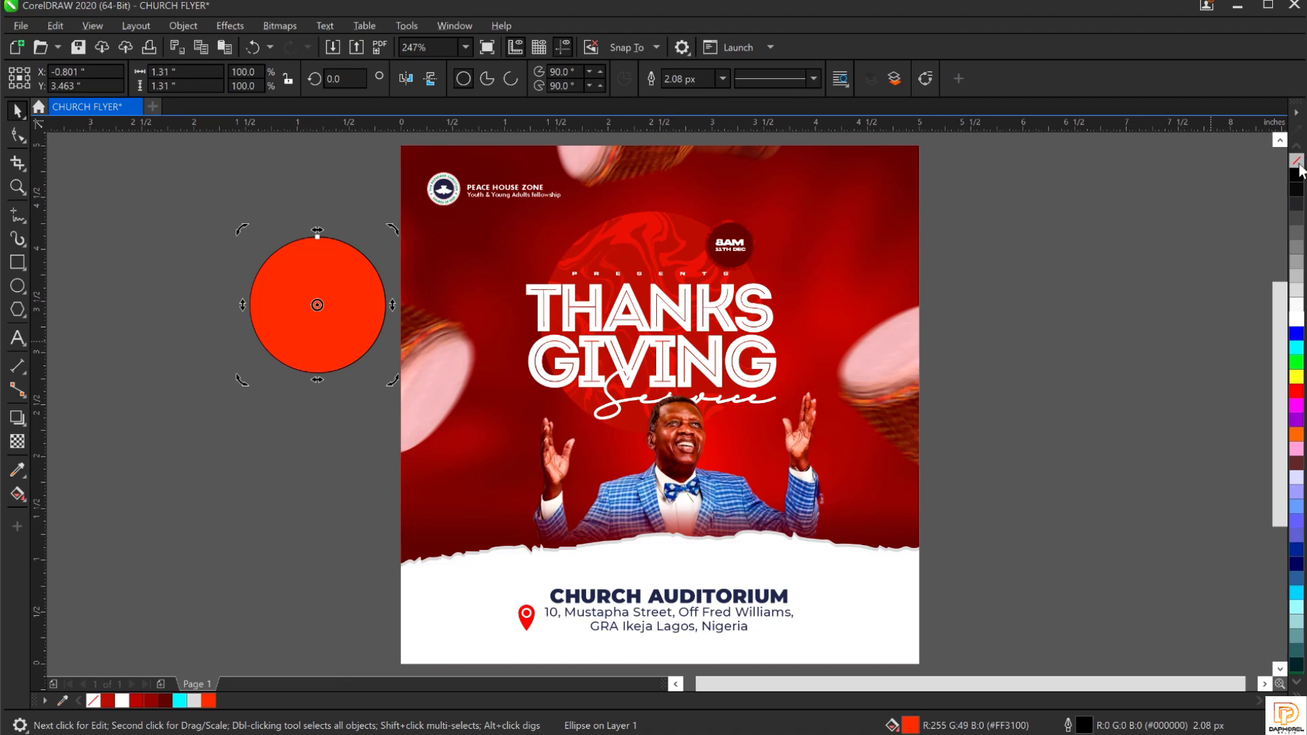
{"action": "left_click", "coordinate": [17, 443]}
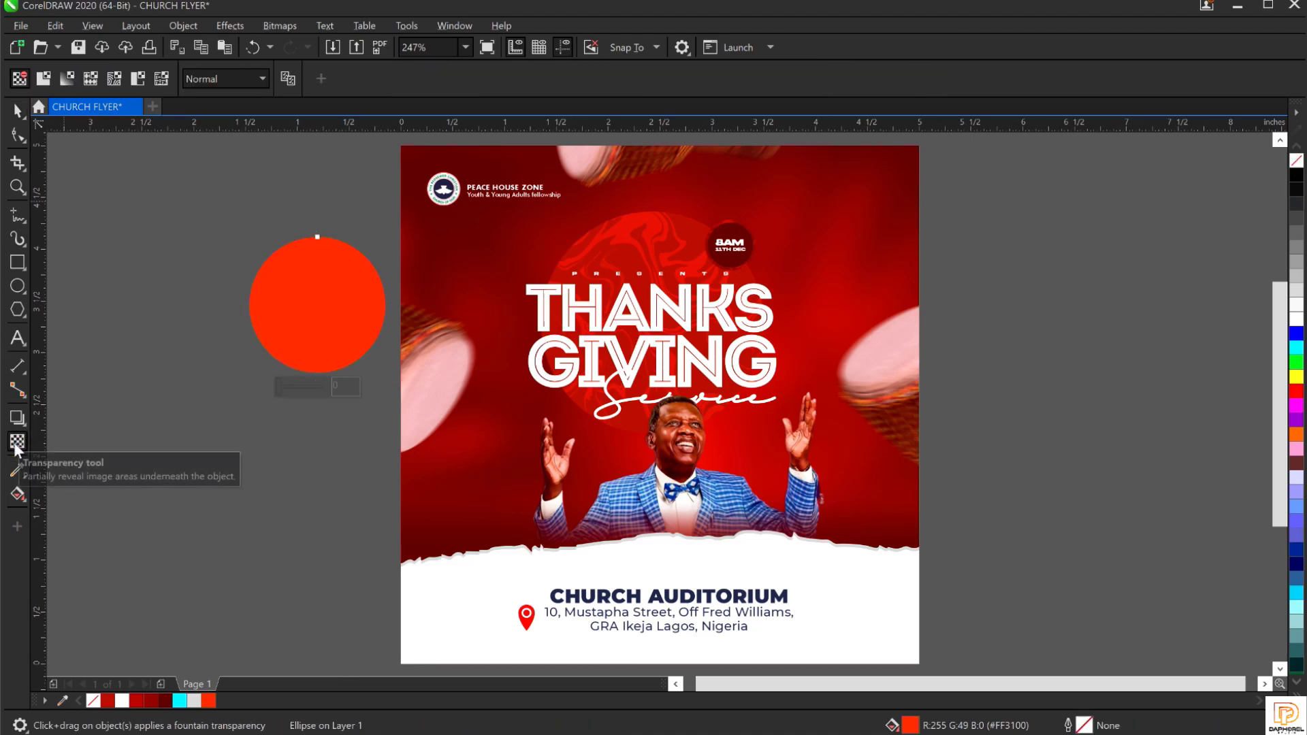
{"action": "left_click", "coordinate": [68, 78]}
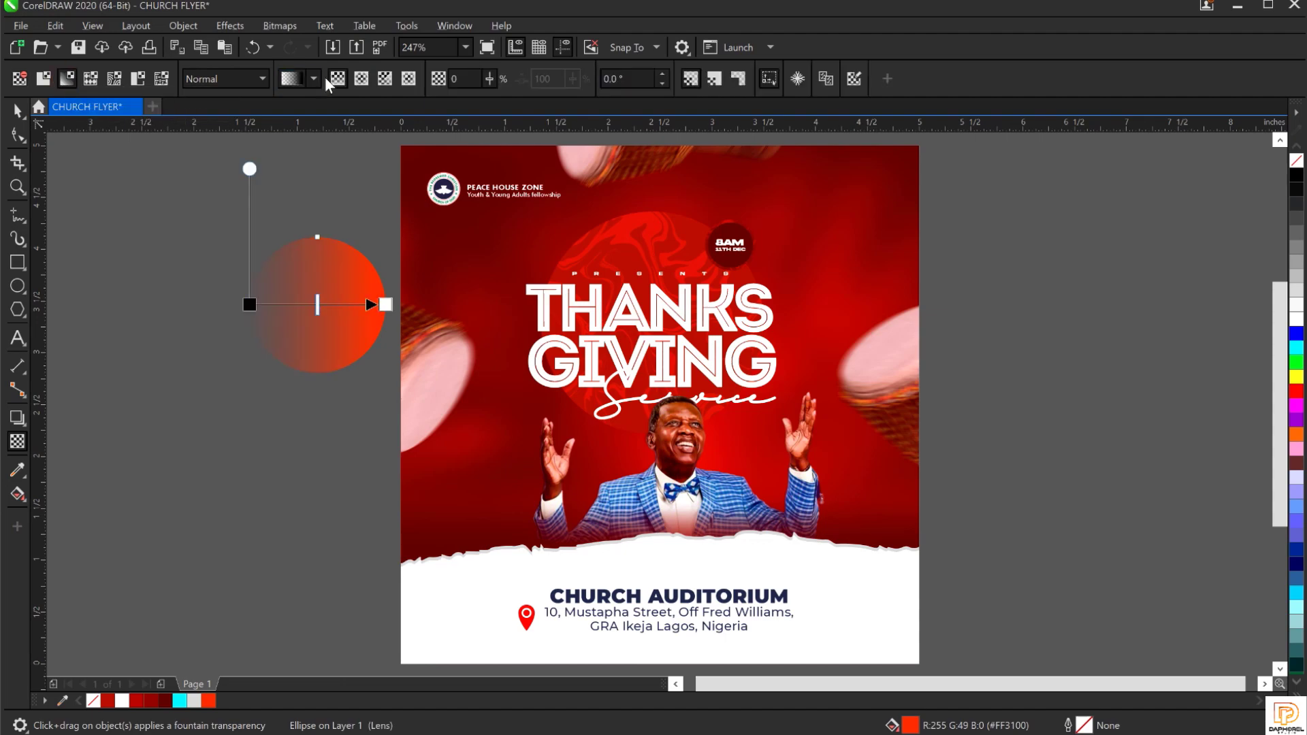
{"action": "left_click", "coordinate": [361, 78]}
{"action": "key", "text": "space"}
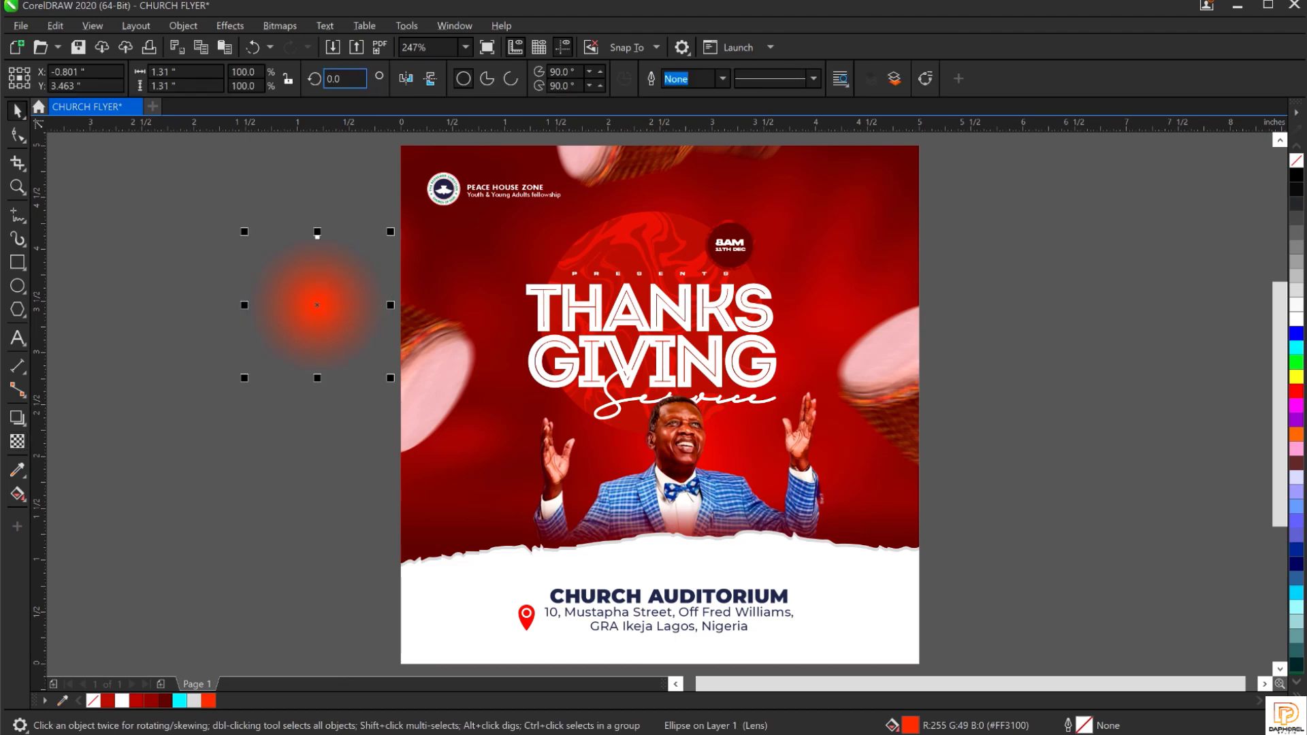
{"action": "left_click", "coordinate": [244, 198]}
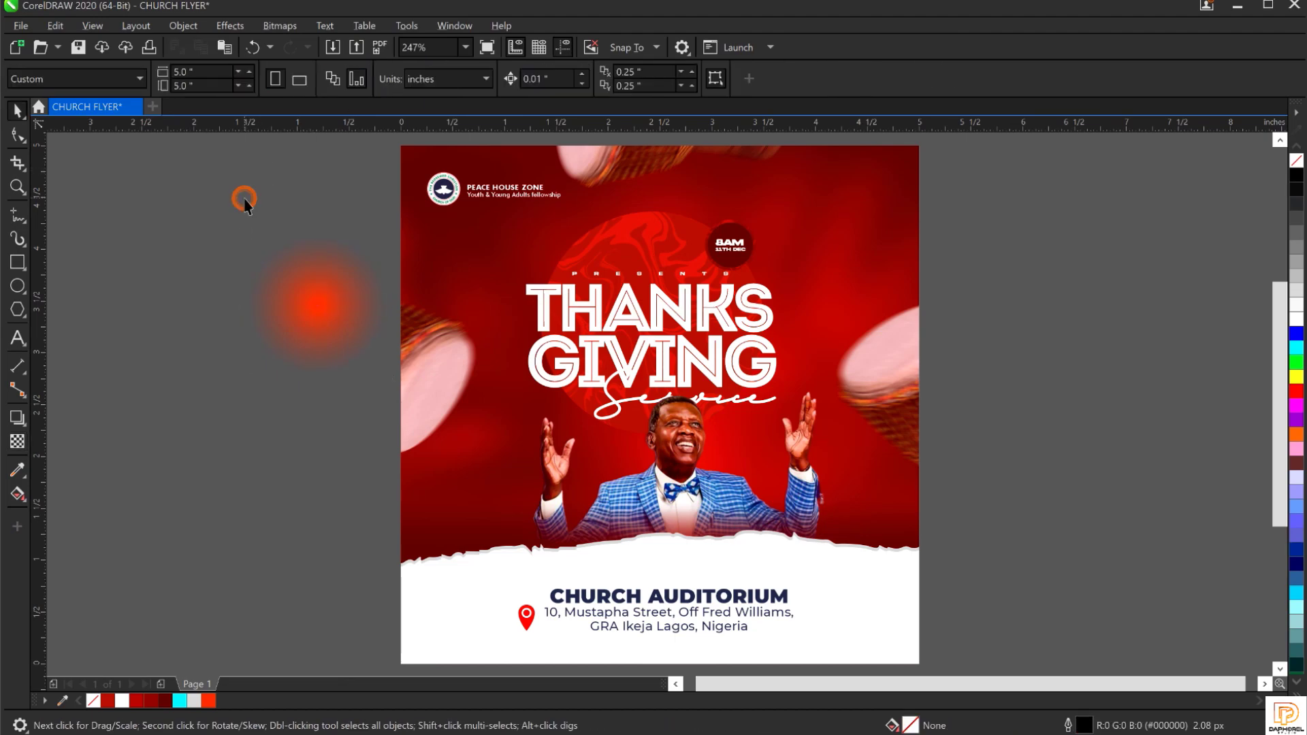
Undo the elliptical transparency and the outline removal on the orange-red circle.
{"action": "key", "text": "ctrl+z"}
{"action": "key", "text": "ctrl+z"}
{"action": "key", "text": "ctrl+z"}
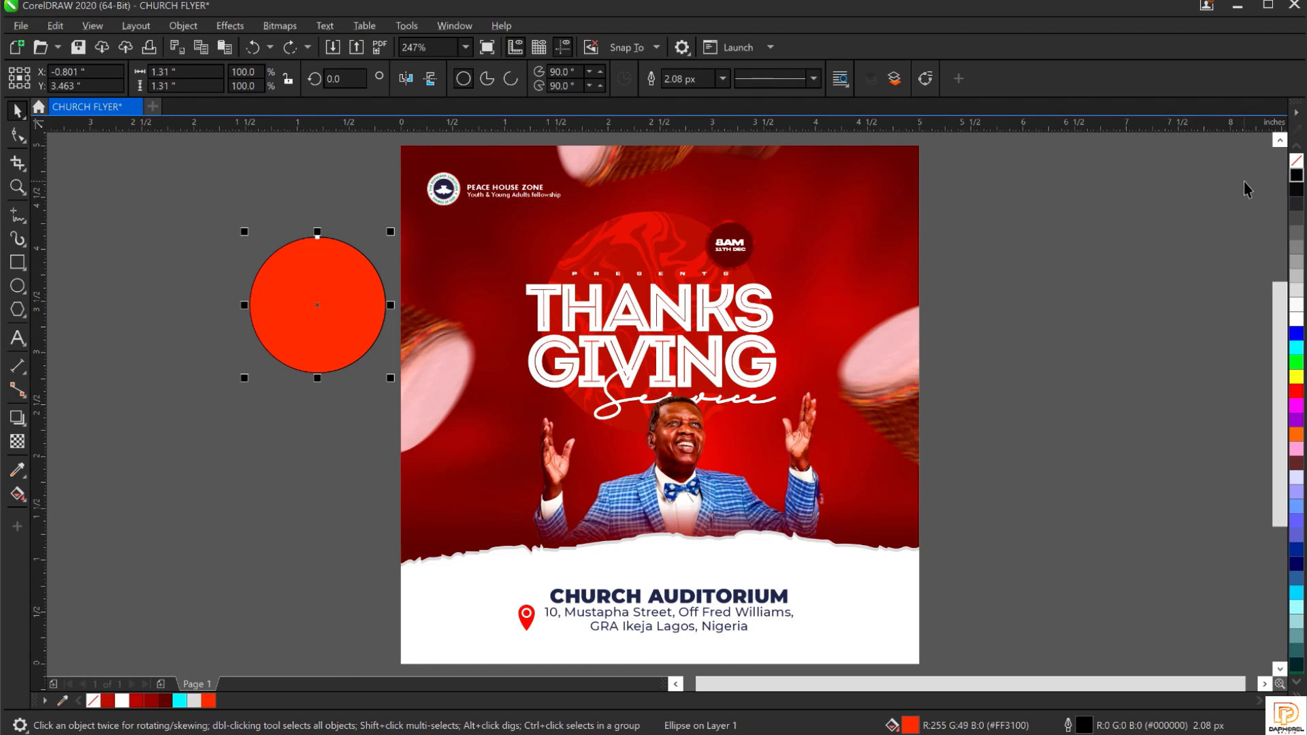
Remove the orange-red circle's outline, fade it with an elliptical fountain transparency, and move it to the flyer's left edge.
{"action": "right_click", "coordinate": [1297, 164]}
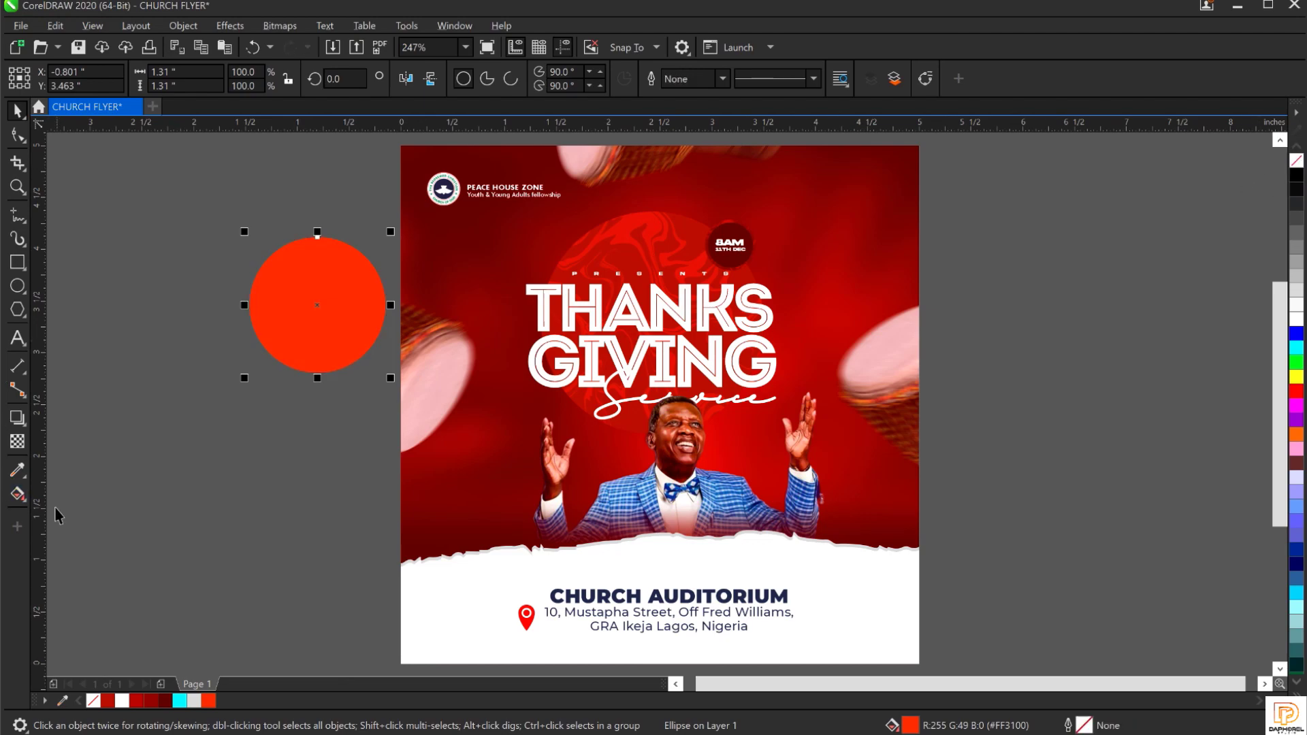
{"action": "left_click", "coordinate": [18, 441]}
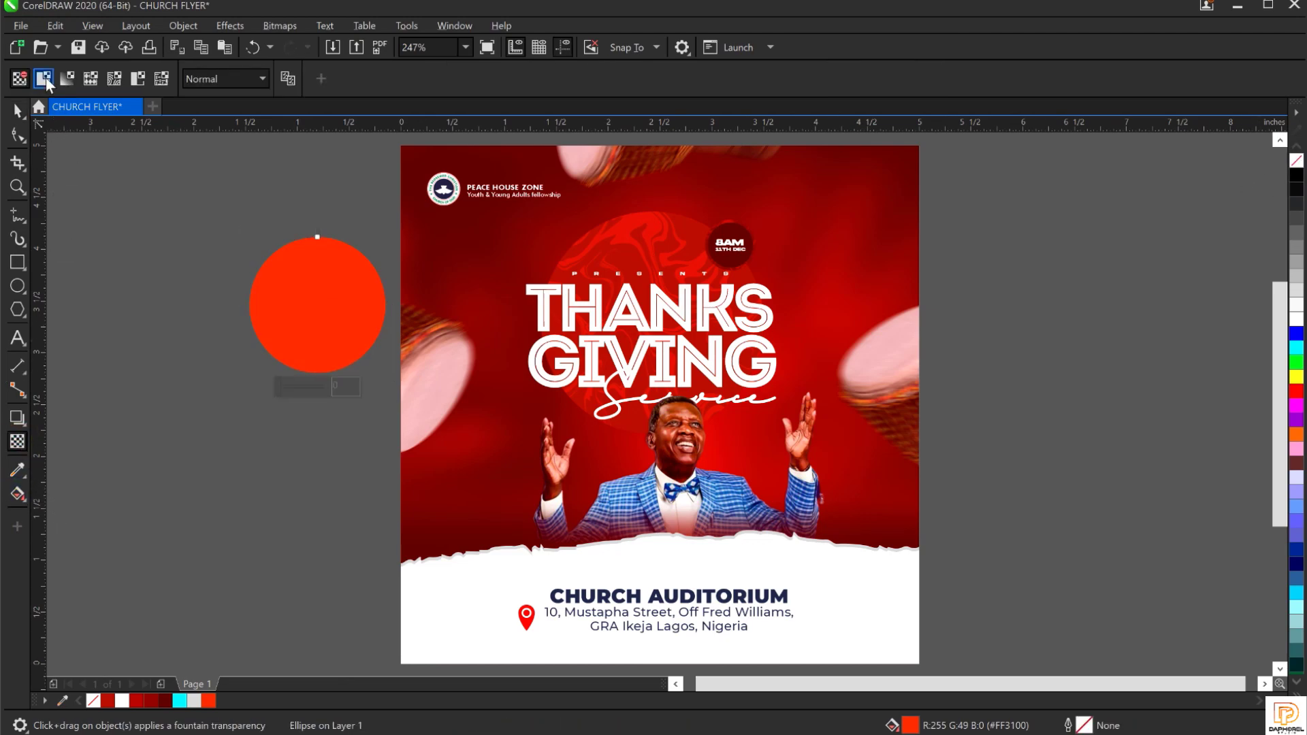
{"action": "left_click", "coordinate": [68, 80]}
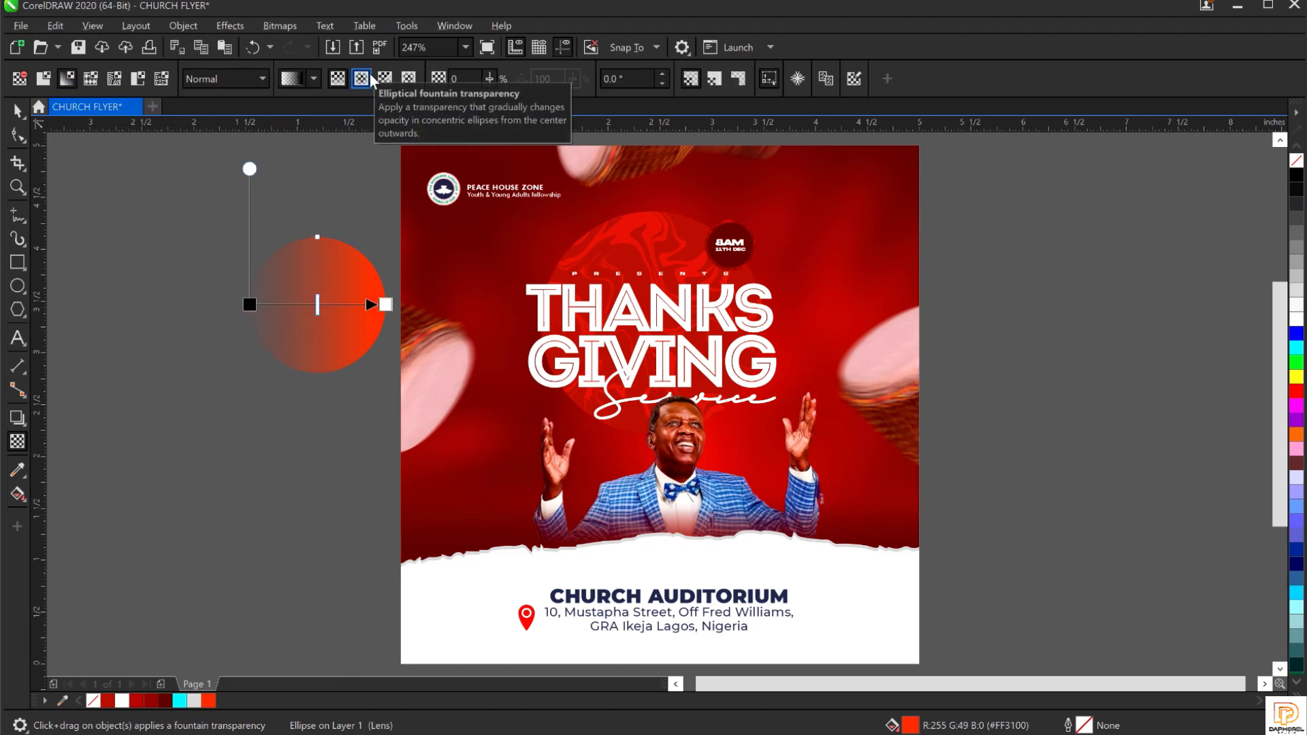
{"action": "left_click", "coordinate": [369, 77]}
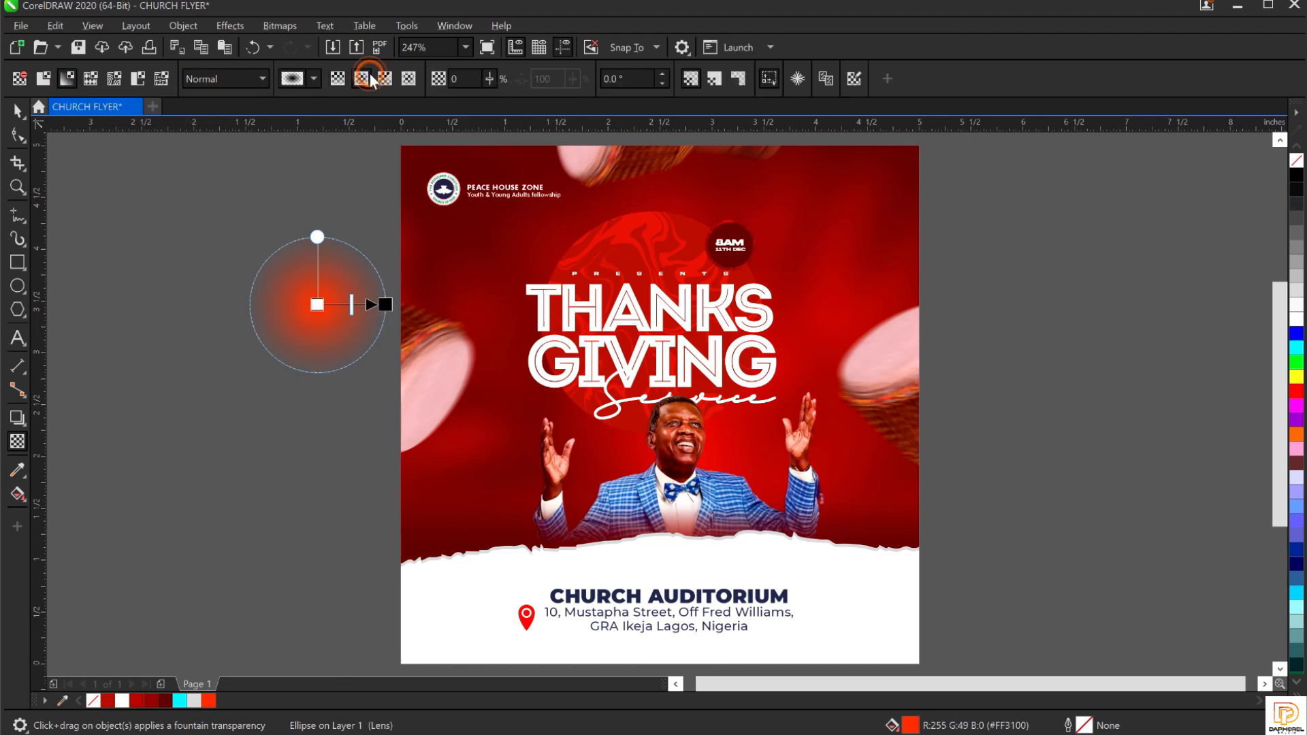
{"action": "key", "text": "space"}
{"action": "left_click_drag", "start_coordinate": [305, 276], "coordinate": [357, 237]}
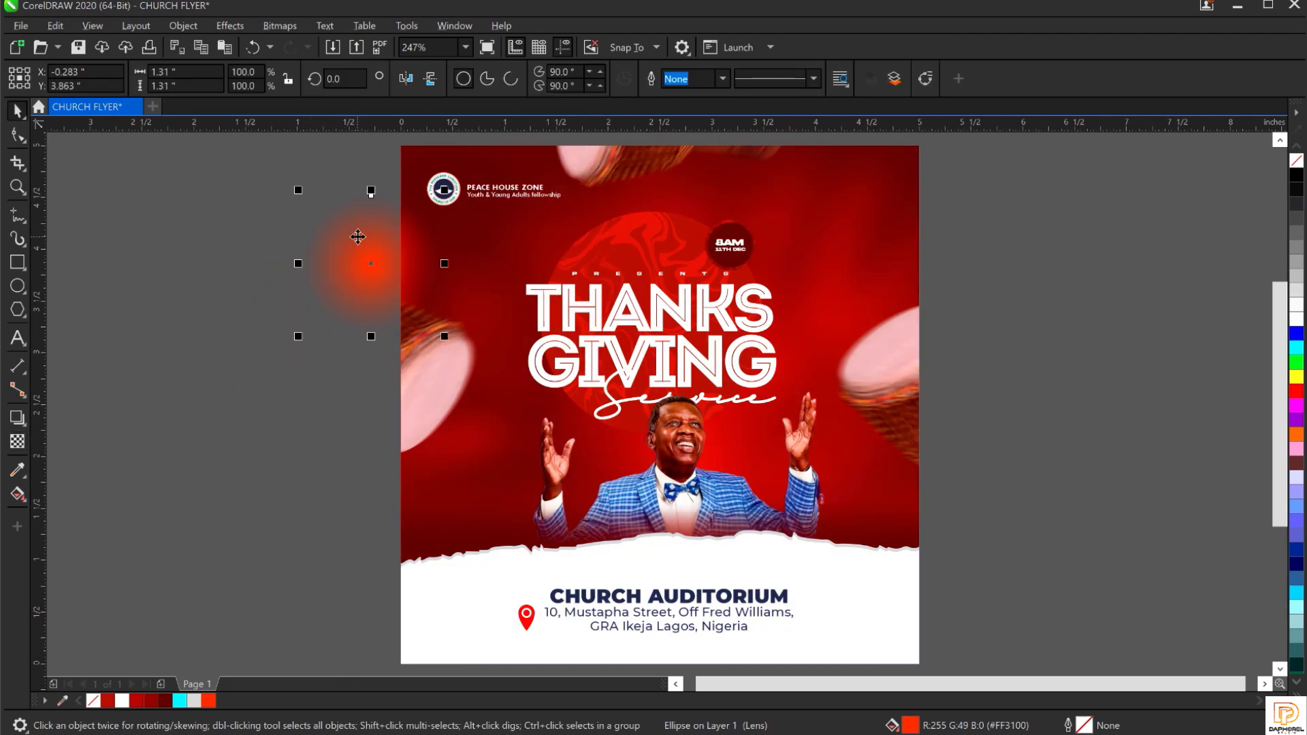
Set the glow's transparency merge mode to Screen and, after trying it over the left drum, park it left of the flyer.
{"action": "left_click", "coordinate": [17, 442]}
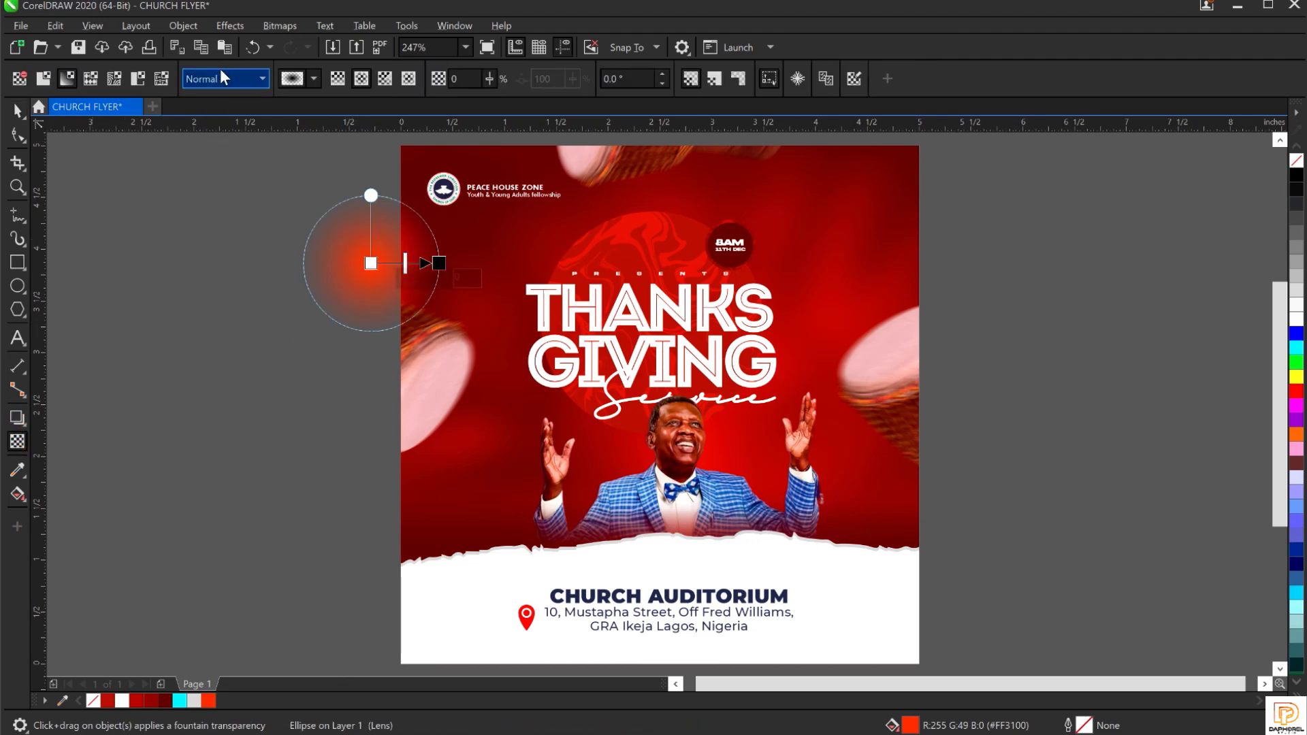
{"action": "left_click", "coordinate": [230, 79]}
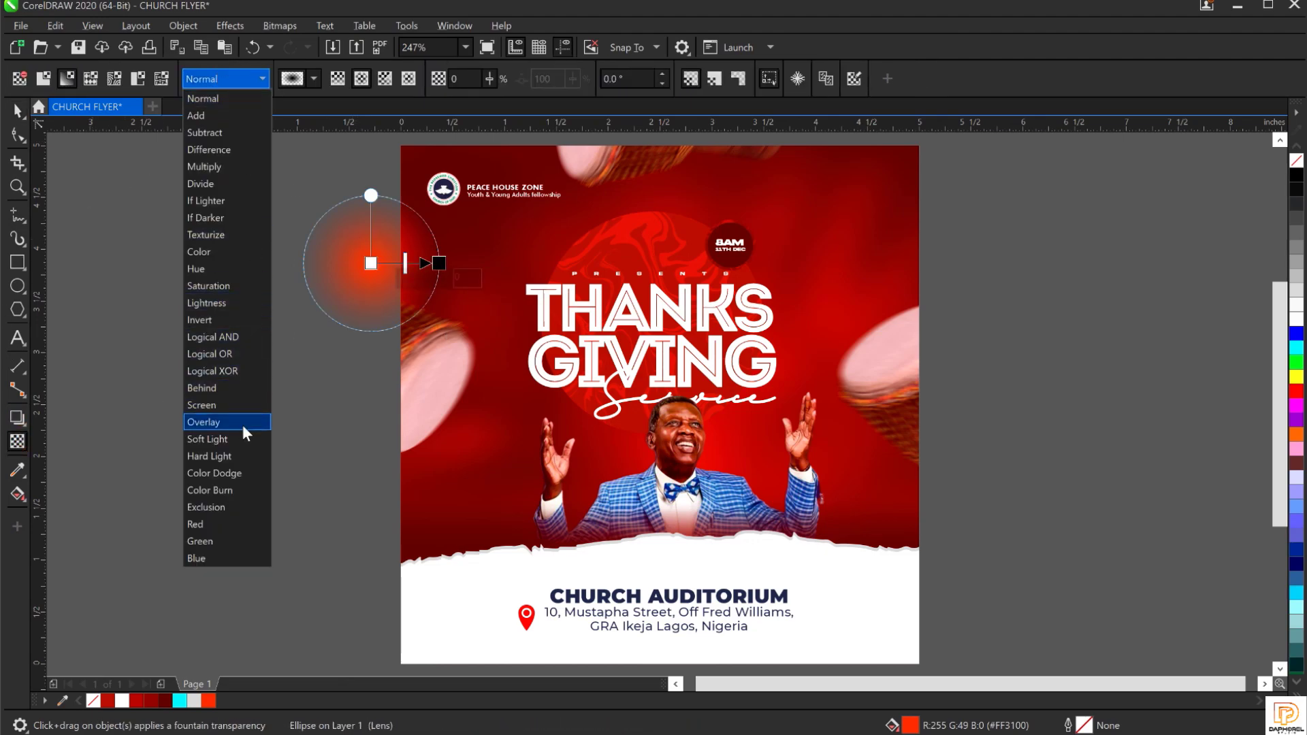
{"action": "left_click", "coordinate": [228, 407]}
{"action": "left_click", "coordinate": [17, 110]}
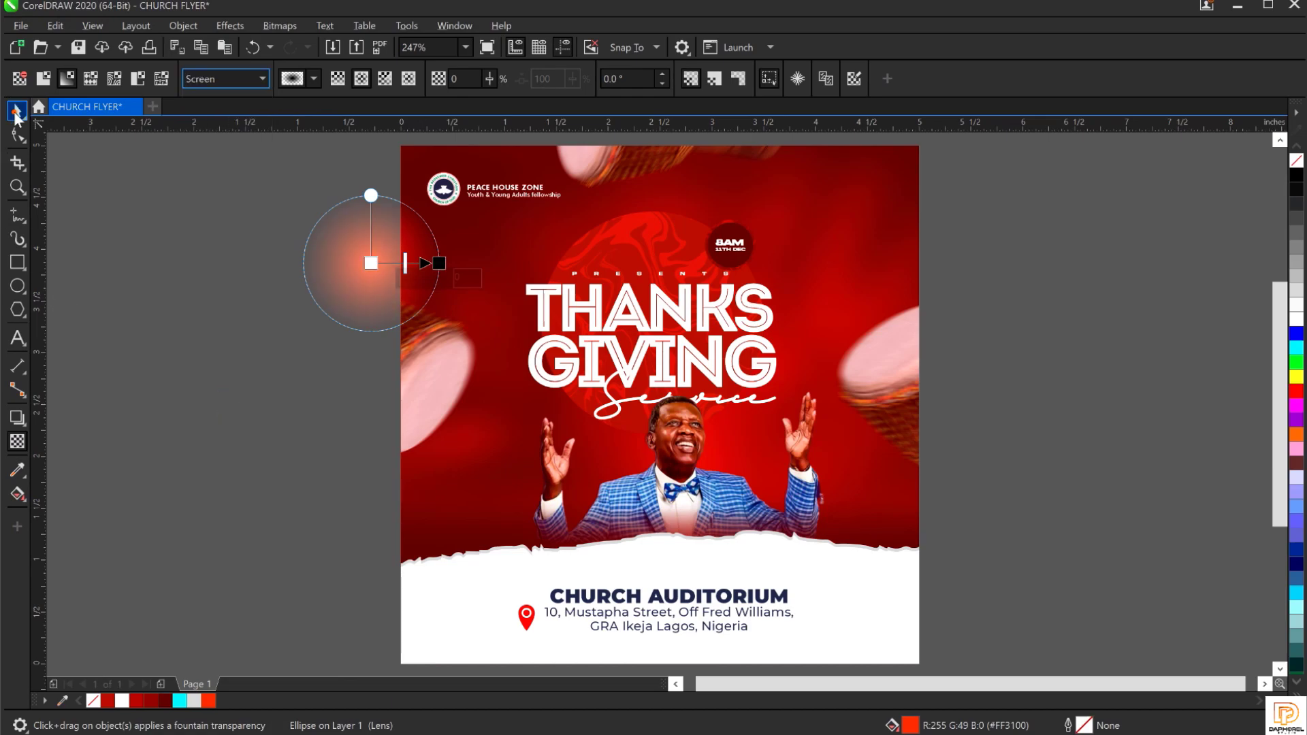
{"action": "left_click_drag", "start_coordinate": [406, 285], "coordinate": [436, 322]}
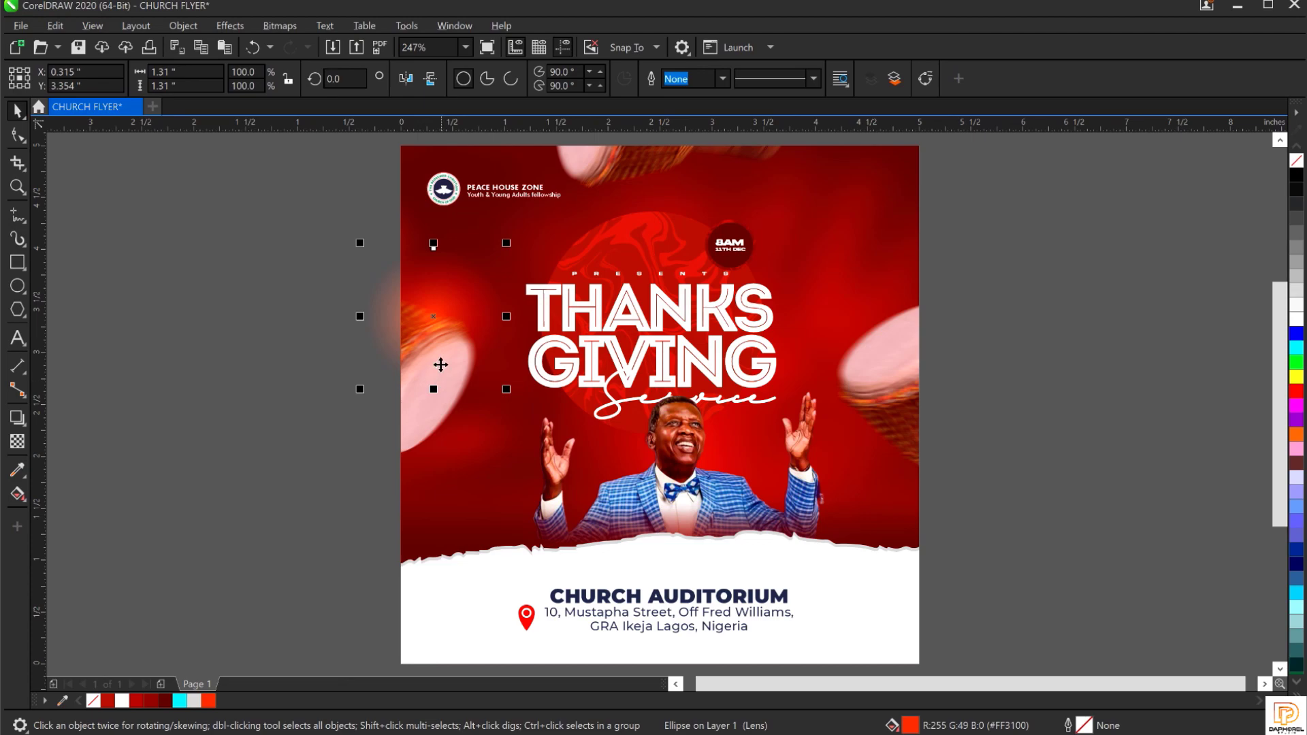
{"action": "left_click_drag", "start_coordinate": [443, 308], "coordinate": [237, 307]}
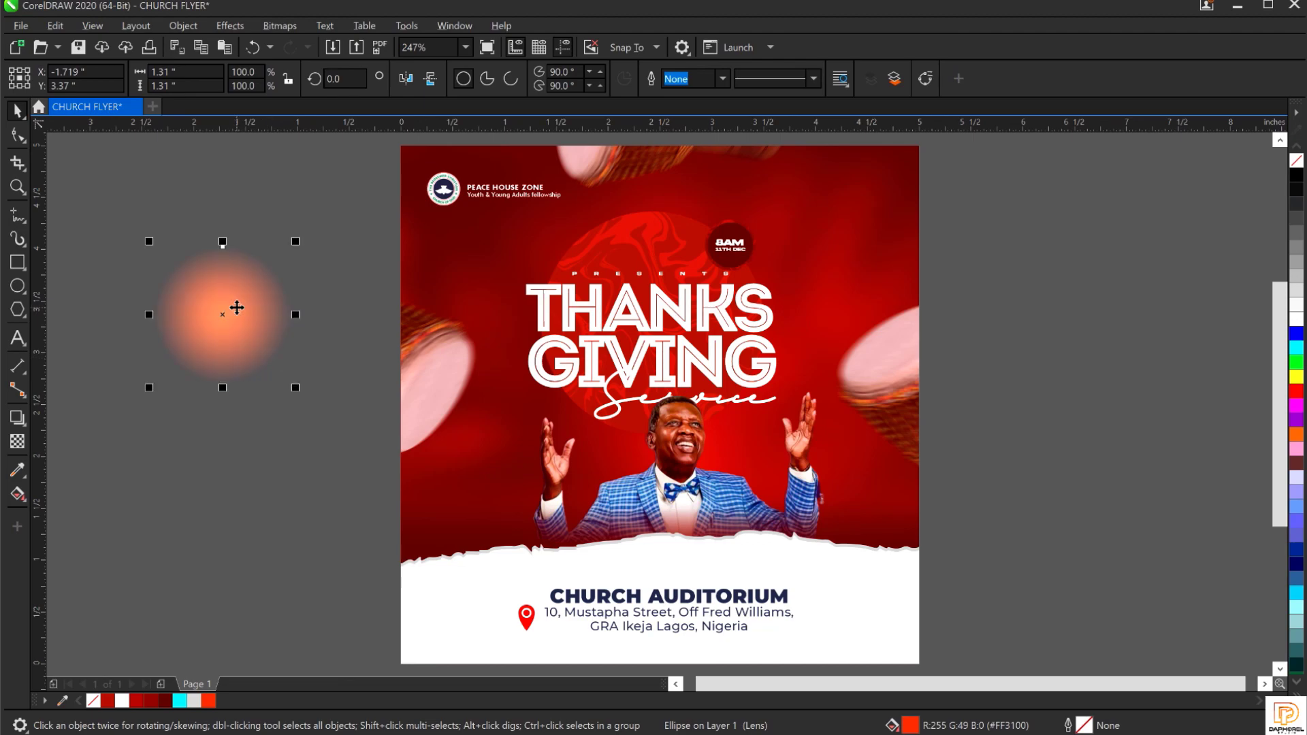
Duplicate the glow and spread three separate copies over the empty area left of the flyer.
{"action": "left_click_drag", "start_coordinate": [236, 308], "coordinate": [262, 451]}
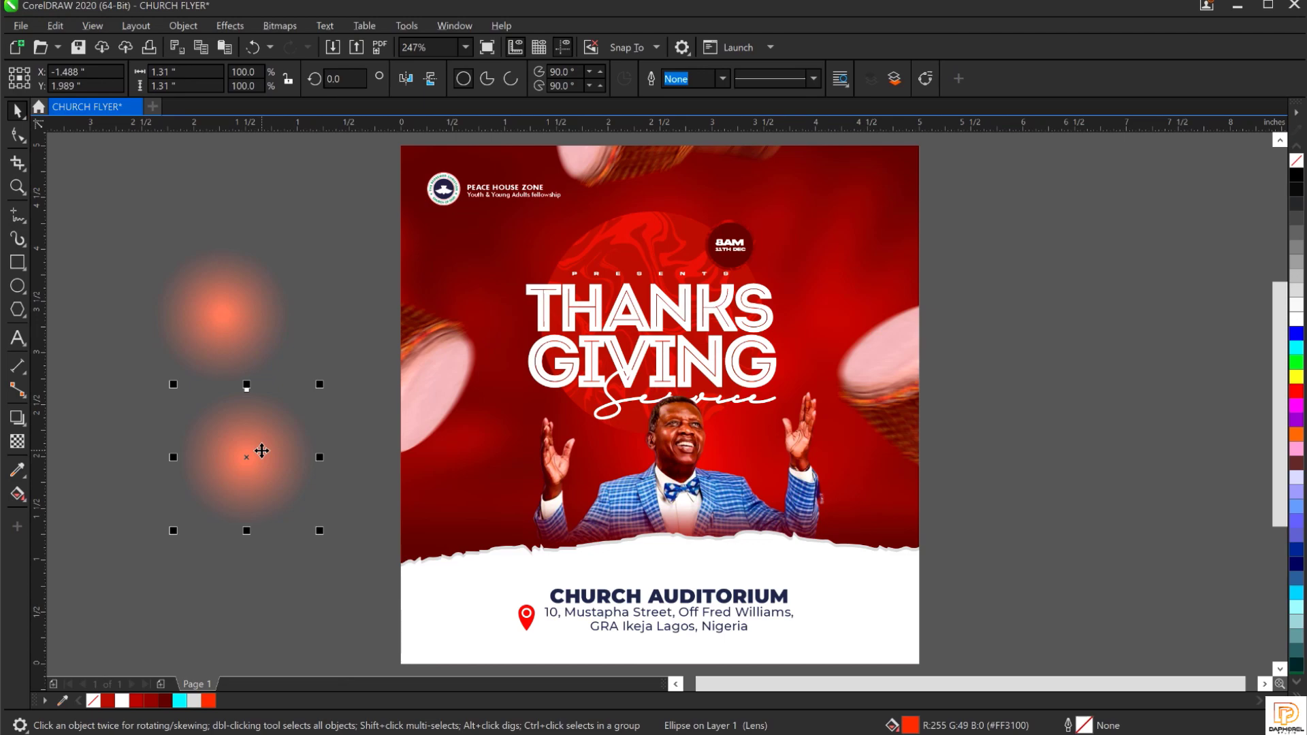
{"action": "key", "text": "ctrl+z"}
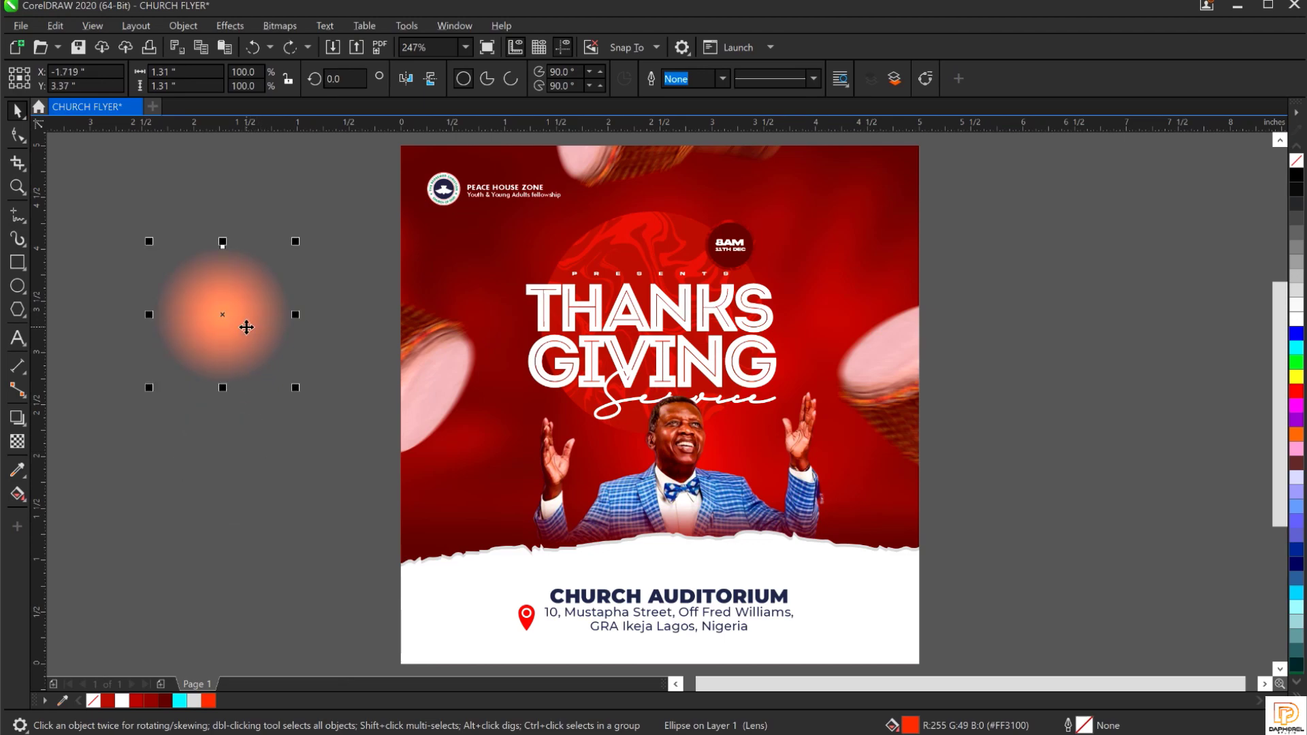
{"action": "key", "text": "KP_Add"}
{"action": "key", "text": "KP_Add"}
{"action": "key", "text": "KP_Add"}
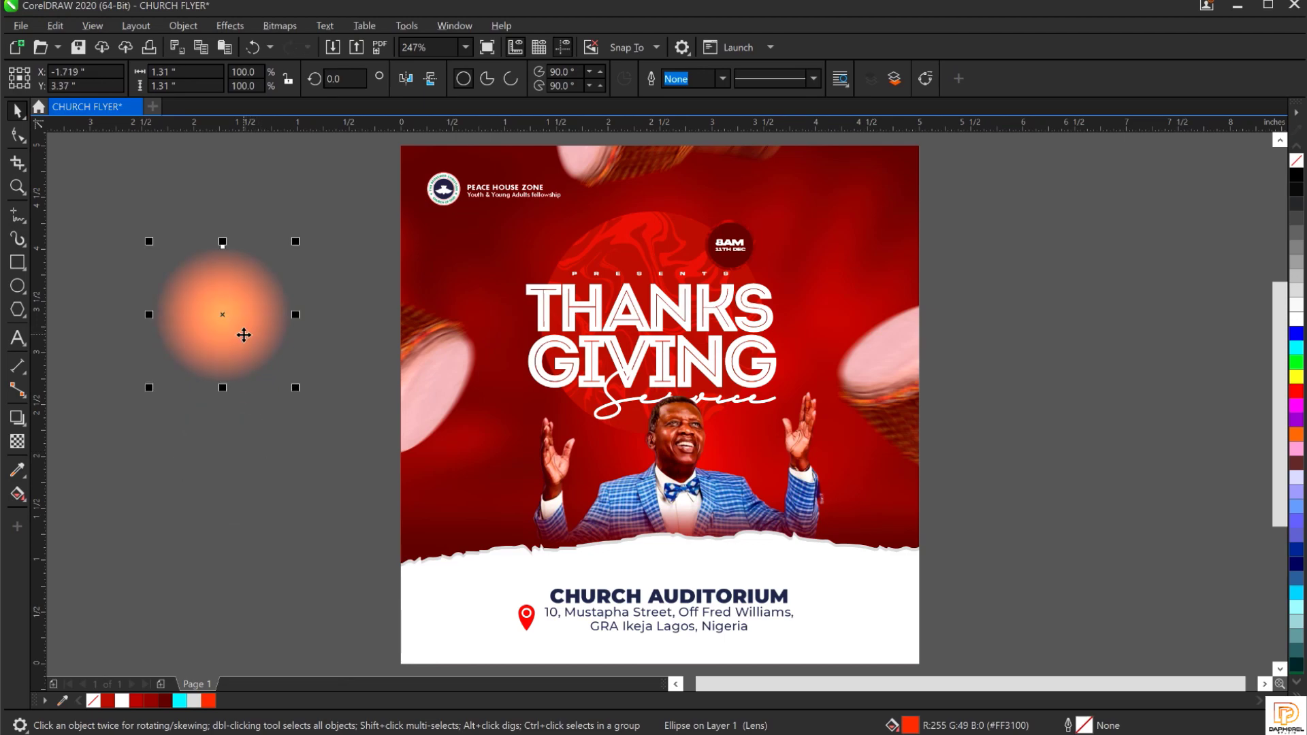
{"action": "key", "text": "ctrl+z"}
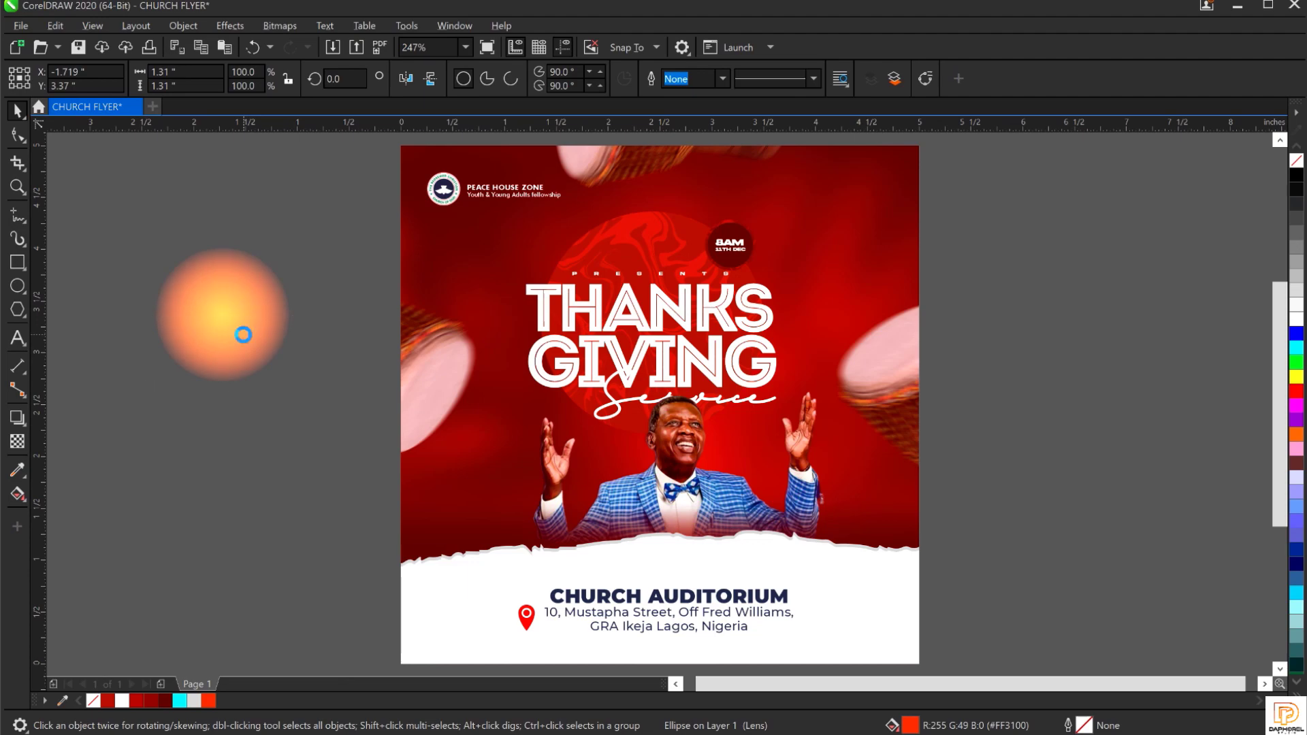
{"action": "left_click_drag", "start_coordinate": [228, 312], "coordinate": [248, 390]}
{"action": "right_click", "coordinate": [247, 390]}
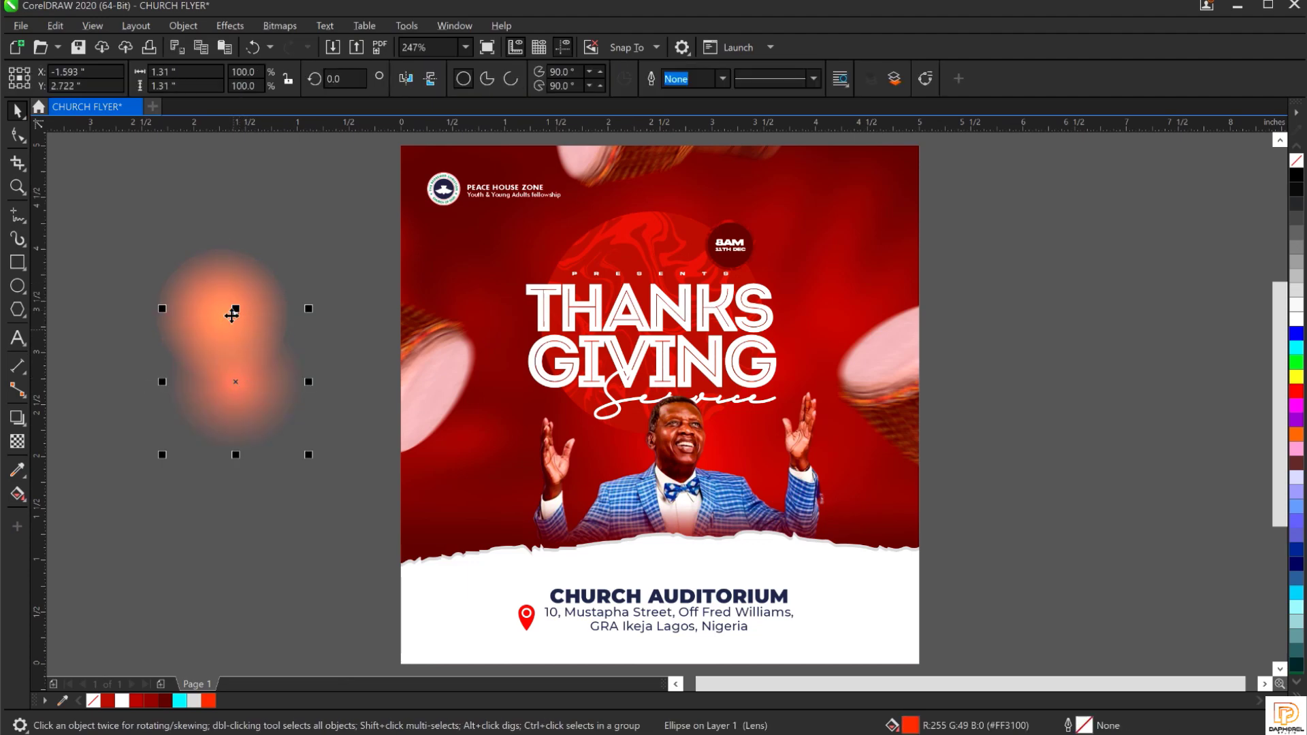
{"action": "left_click", "coordinate": [230, 303]}
{"action": "left_click_drag", "start_coordinate": [224, 283], "coordinate": [154, 180]}
{"action": "right_click", "coordinate": [154, 180]}
{"action": "left_click_drag", "start_coordinate": [217, 297], "coordinate": [162, 494]}
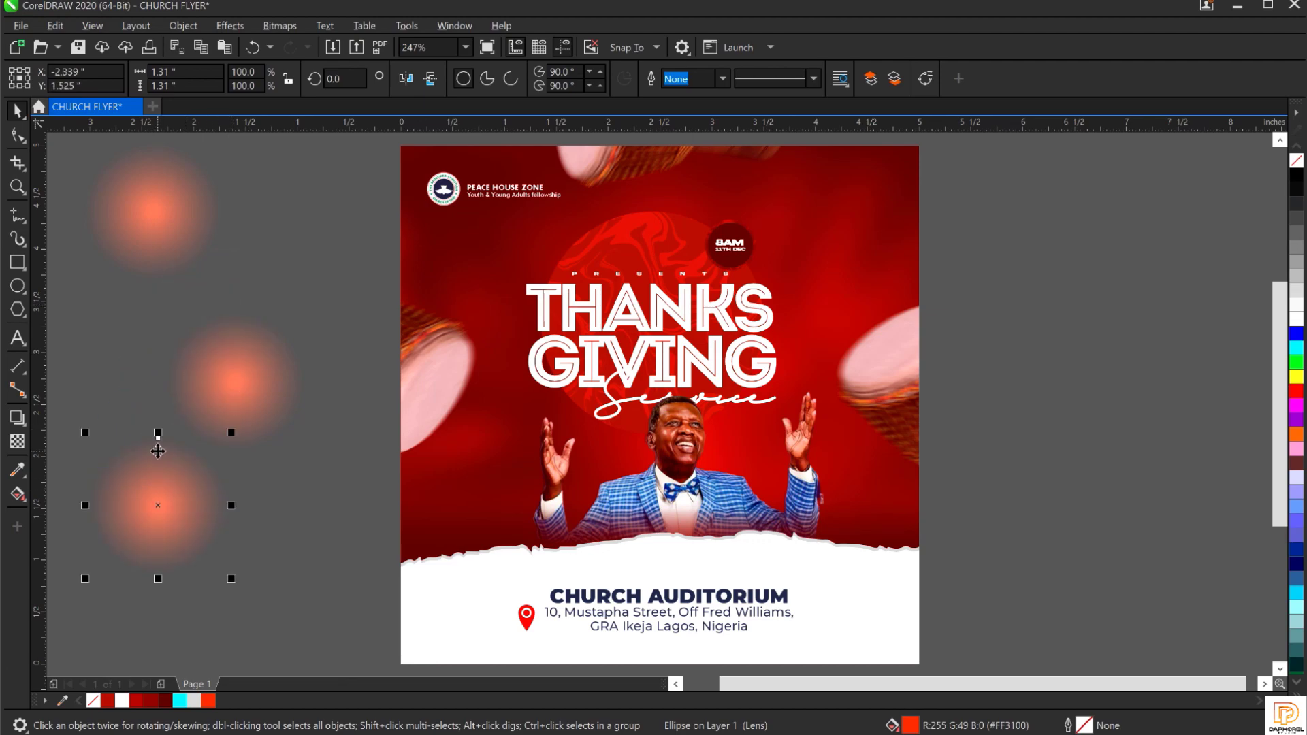
Delete the lowest of the three glow copies beside the flyer.
{"action": "left_click", "coordinate": [241, 371]}
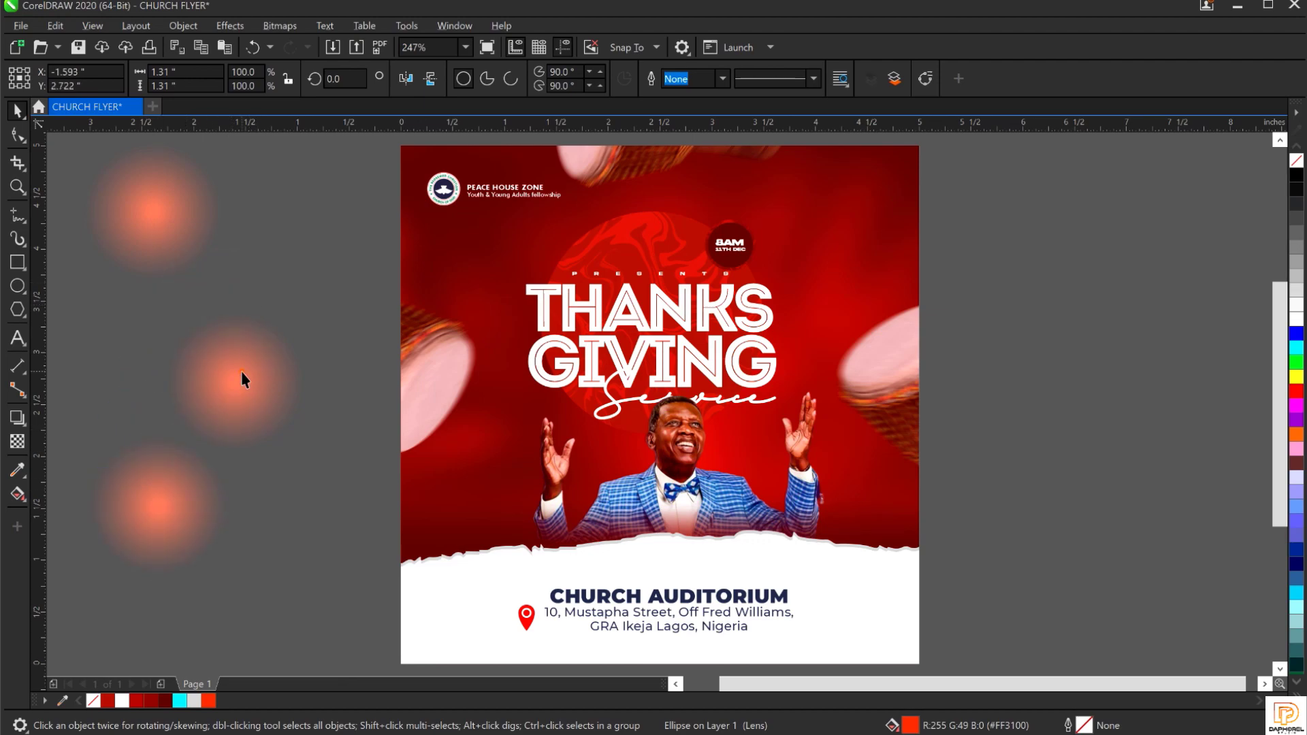
{"action": "left_click", "coordinate": [180, 527], "text": "shift"}
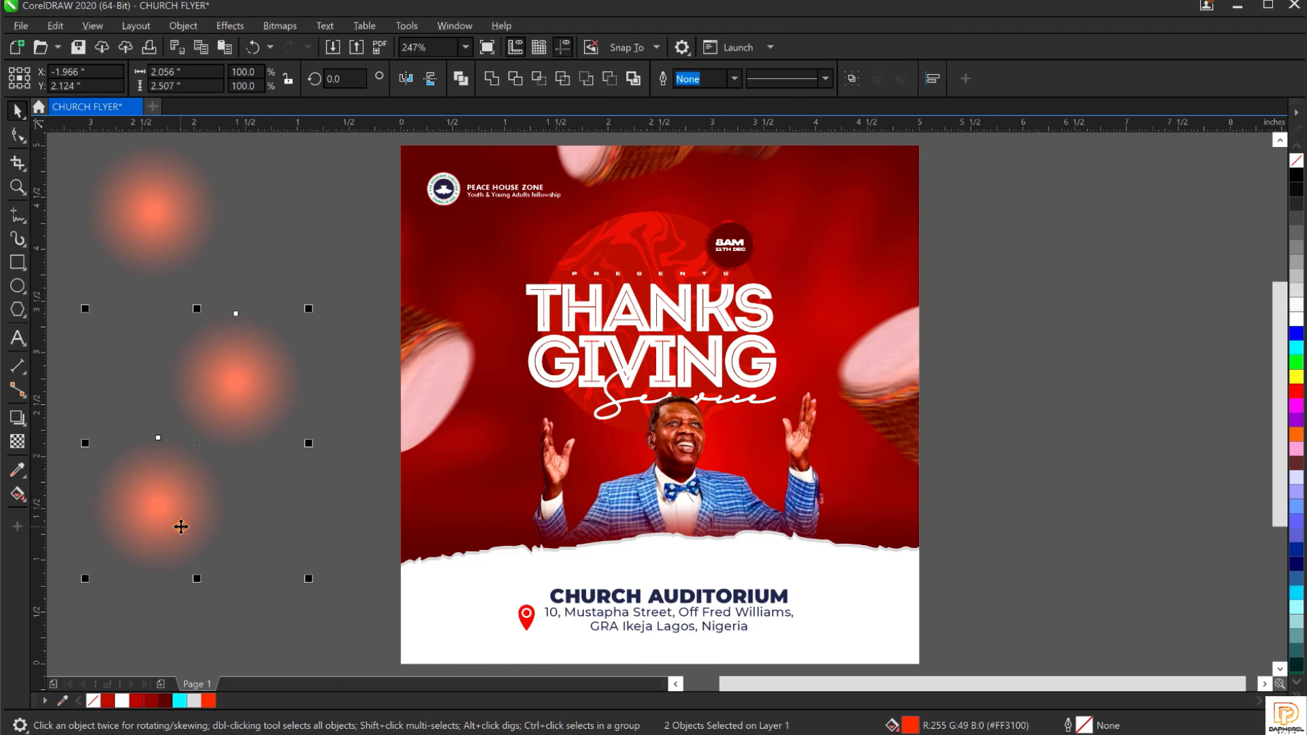
{"action": "left_click", "coordinate": [202, 617]}
{"action": "left_click", "coordinate": [148, 510]}
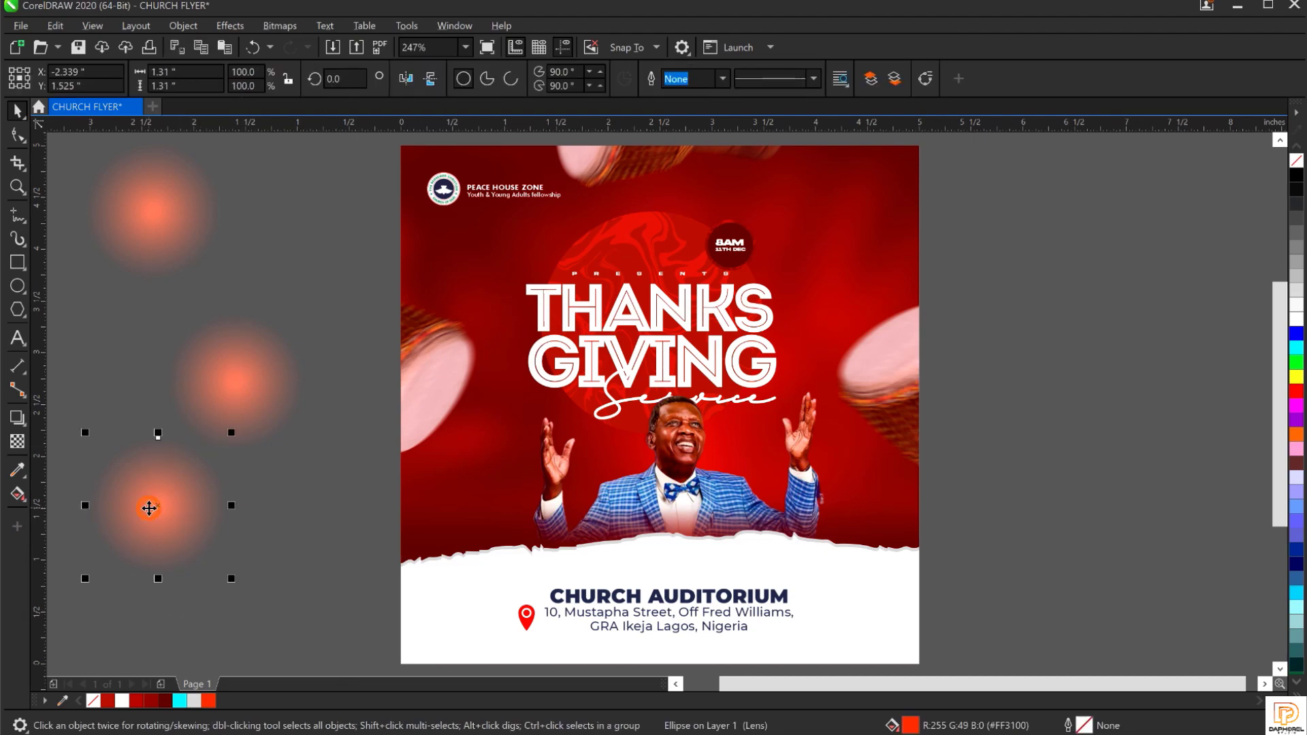
{"action": "key", "text": "Delete"}
Place the lower remaining glow inside the flyer background's PowerClip, move it onto the top drum and enlarge it to about 1.58 inches.
{"action": "left_click", "coordinate": [233, 390]}
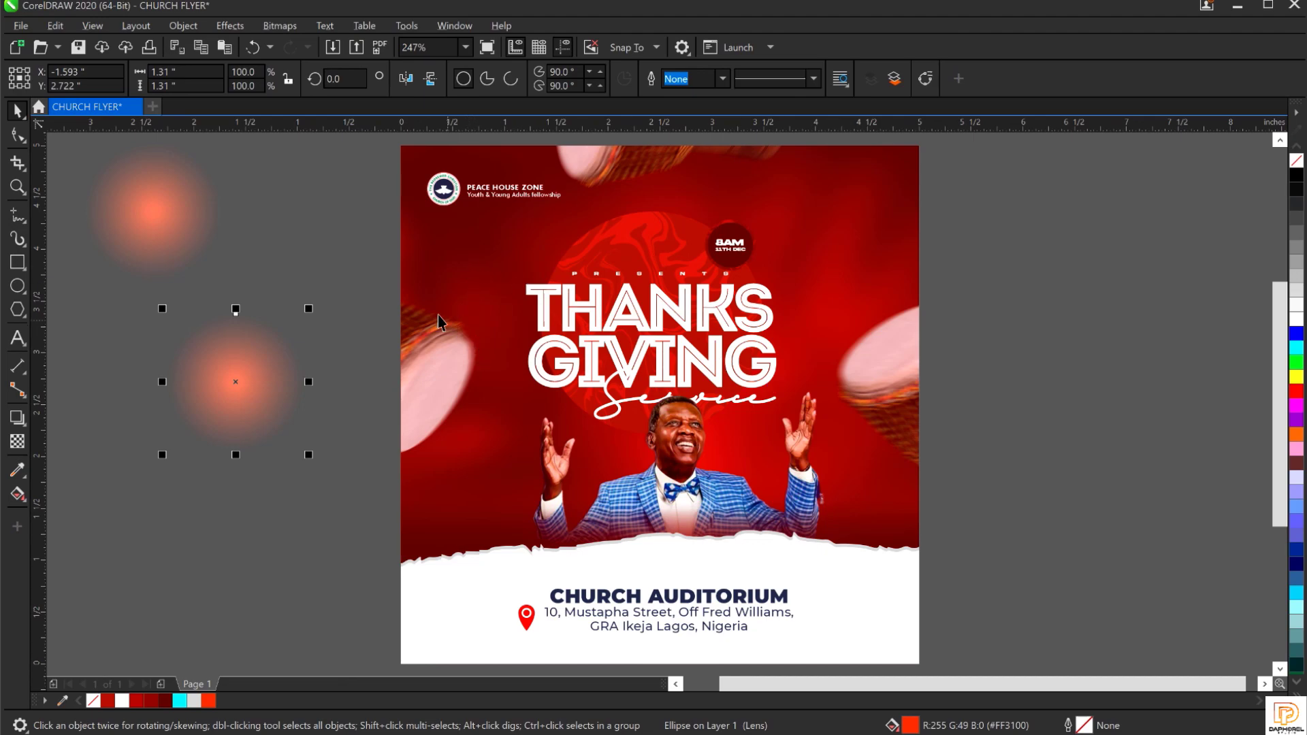
{"action": "left_click_drag", "start_coordinate": [248, 350], "coordinate": [838, 232]}
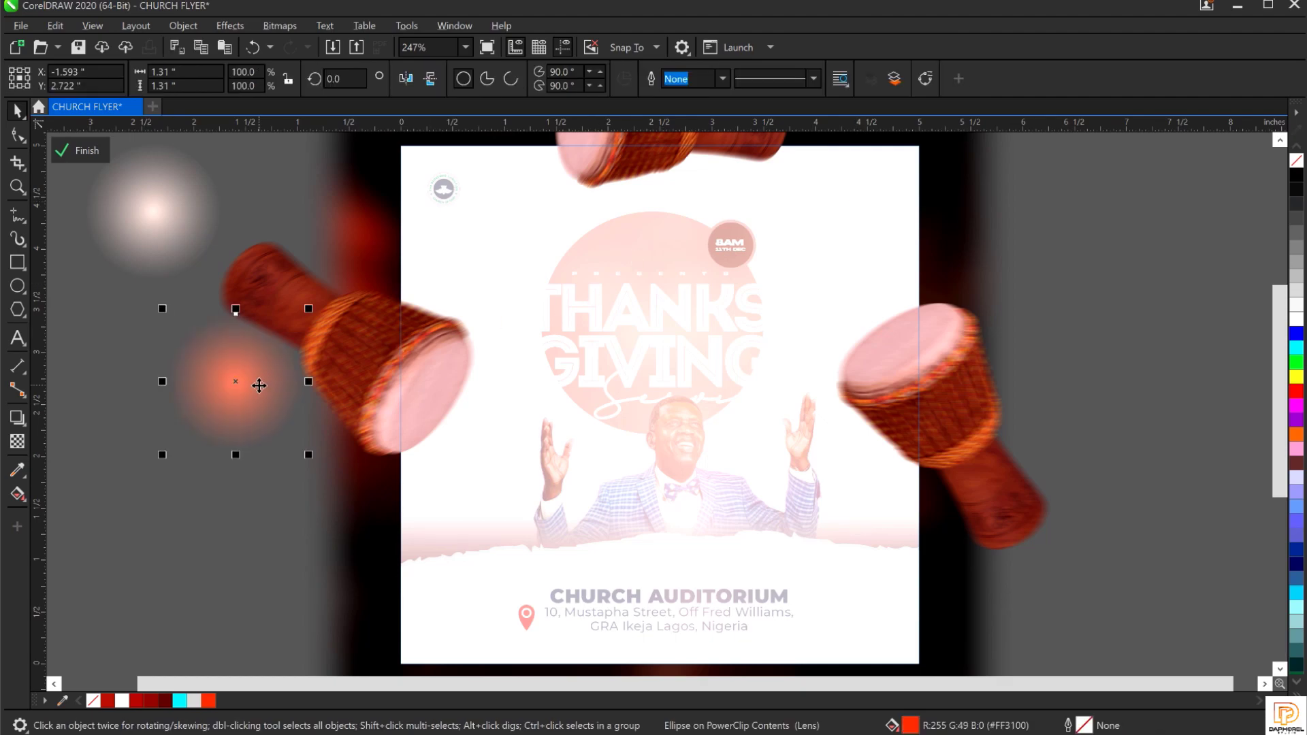
{"action": "left_click_drag", "start_coordinate": [214, 386], "coordinate": [339, 541]}
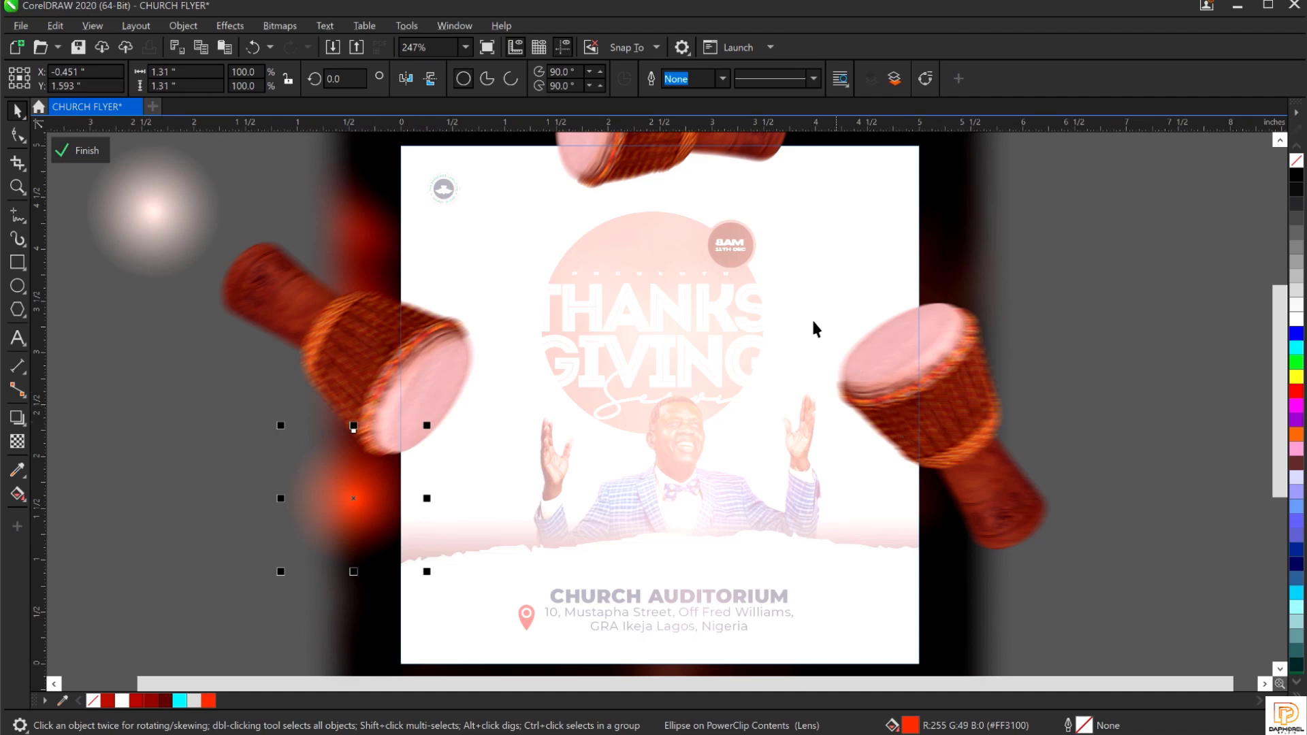
{"action": "left_click_drag", "start_coordinate": [341, 496], "coordinate": [686, 163]}
{"action": "scroll", "coordinate": [581, 381], "scroll_direction": "down", "scroll_amount": 2}
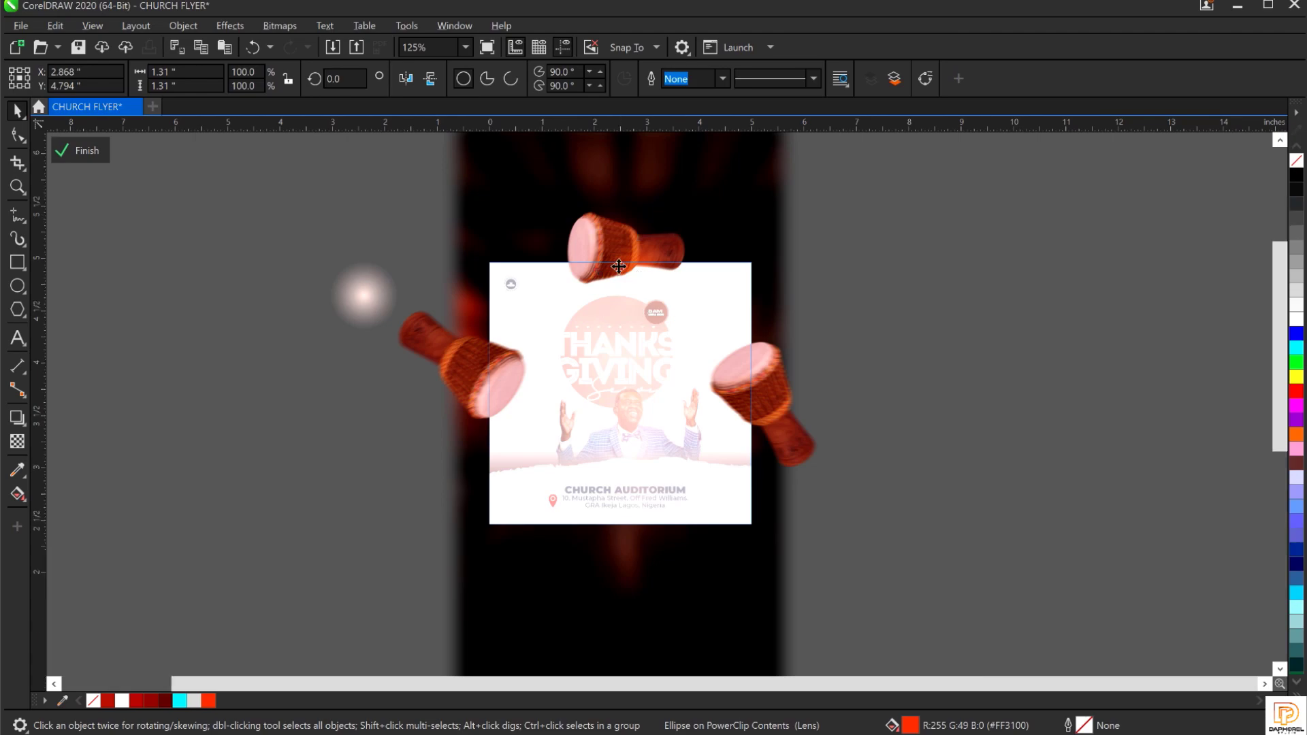
{"action": "scroll", "coordinate": [637, 271], "scroll_direction": "up", "scroll_amount": 2}
{"action": "left_click_drag", "start_coordinate": [637, 271], "coordinate": [625, 273]}
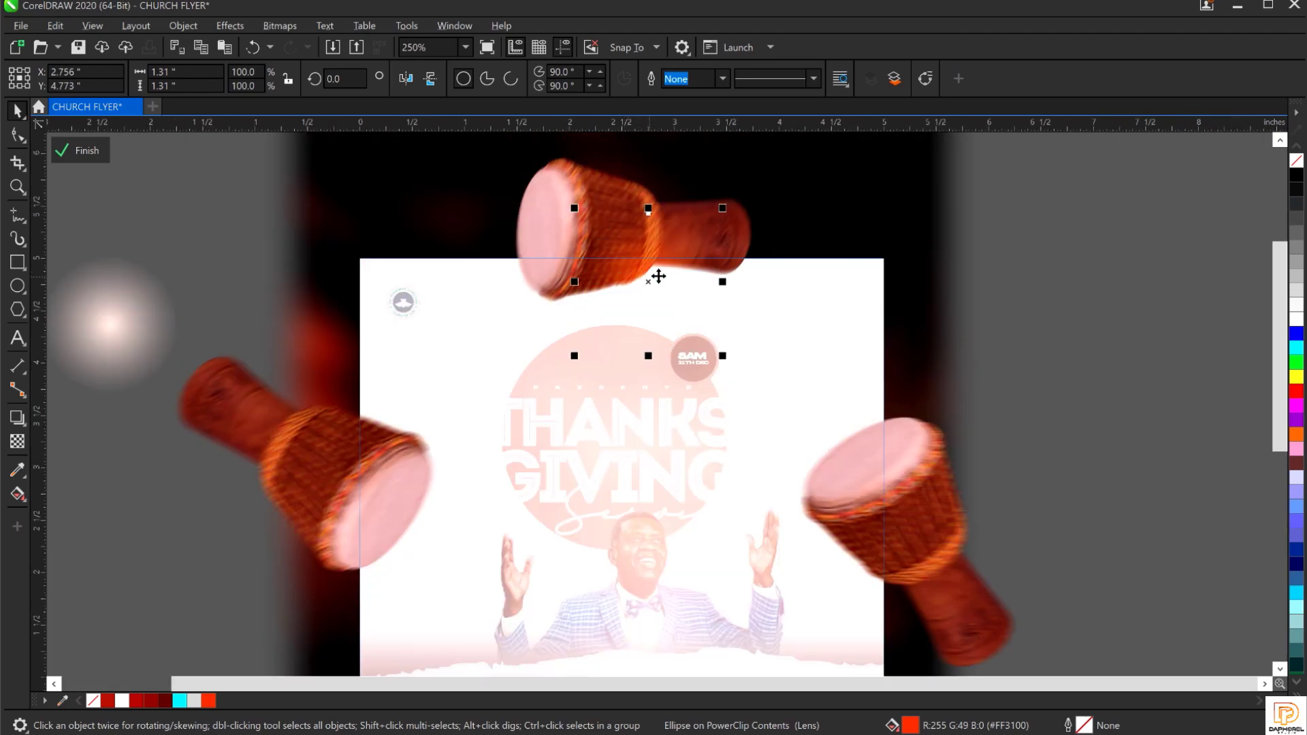
{"action": "mouse_move", "coordinate": [728, 204]}
{"action": "left_mouse_down"}
{"action": "mouse_move", "coordinate": [754, 192]}
{"action": "mouse_move", "coordinate": [736, 184]}
{"action": "left_mouse_up"}
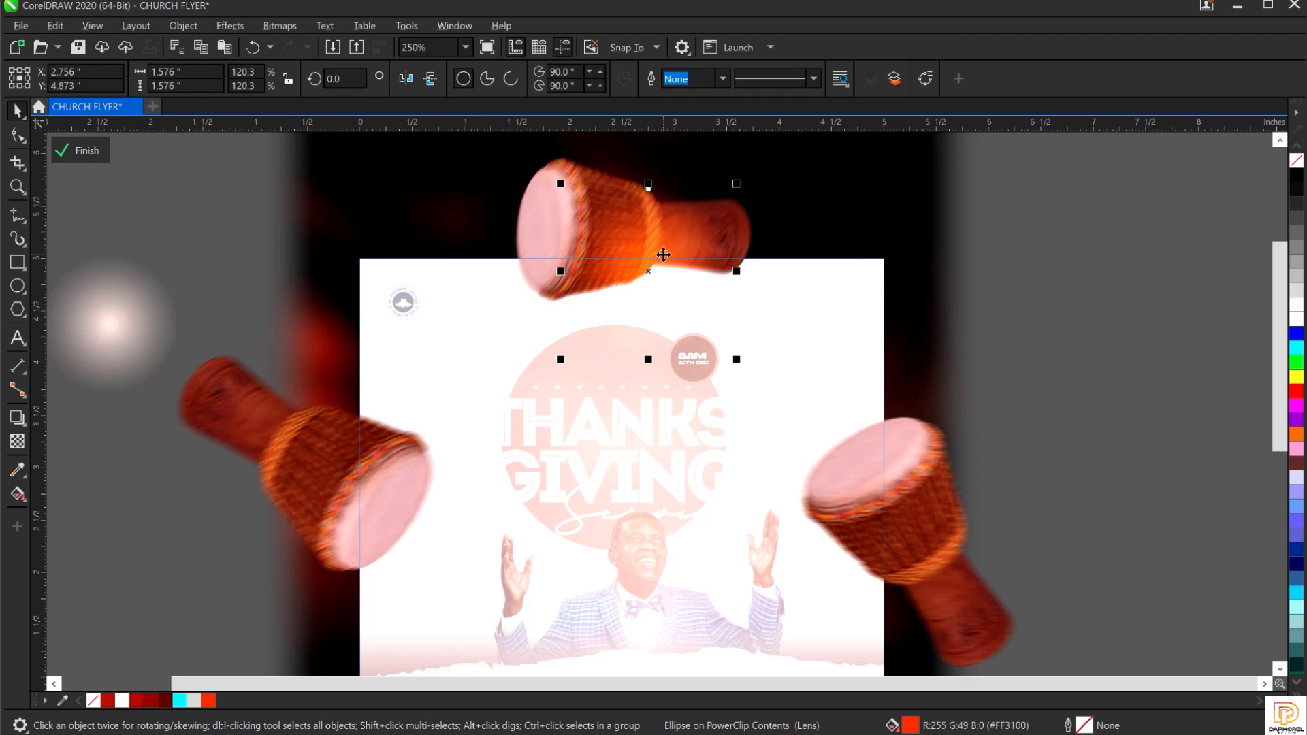
Place copies of the enlarged glow over the left and right drums and finish editing the PowerClip contents.
{"action": "left_click_drag", "start_coordinate": [661, 259], "coordinate": [873, 571]}
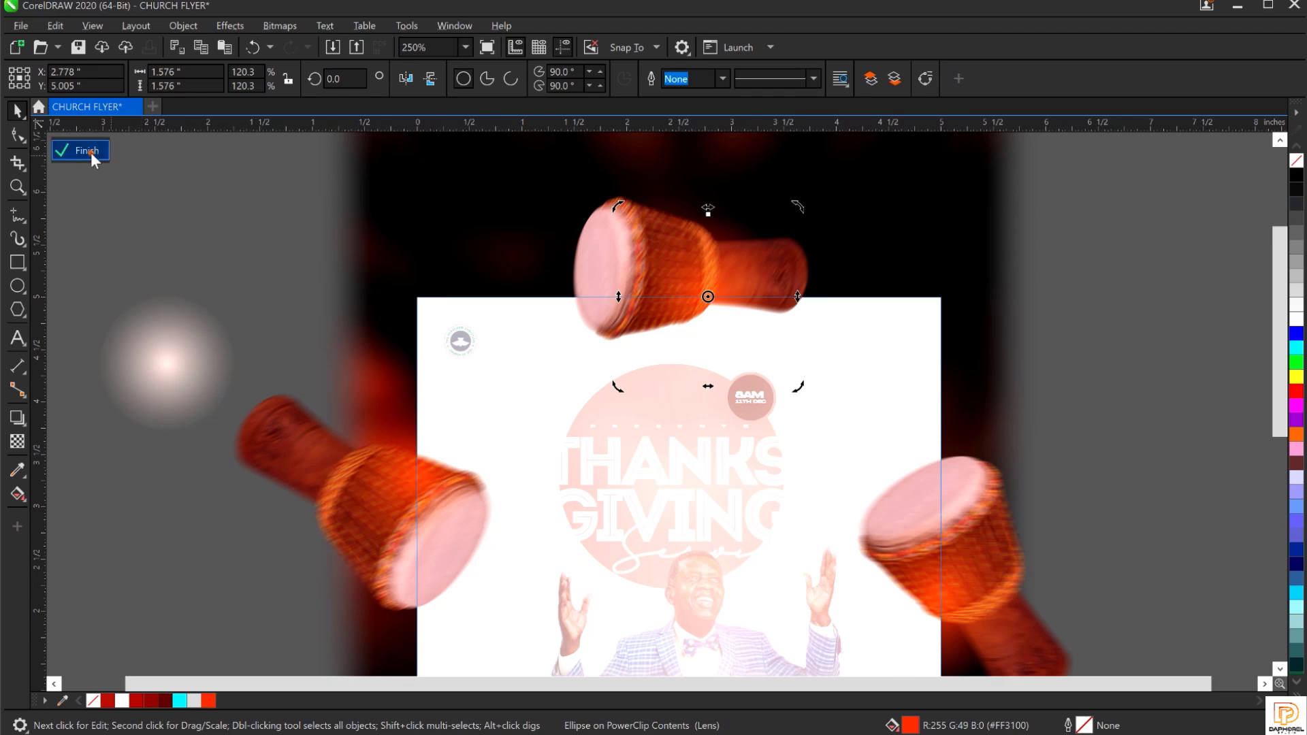
{"action": "left_click", "coordinate": [91, 153]}
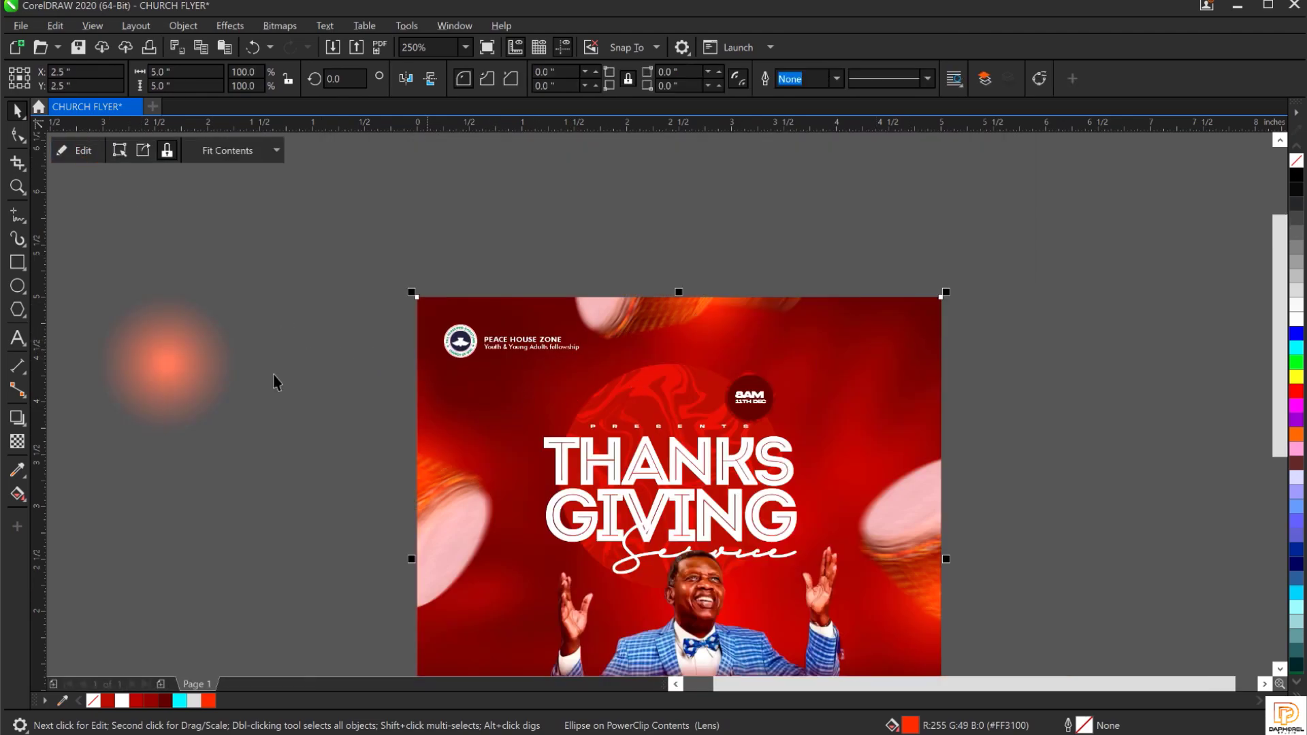
Move the remaining glow onto the flyer beside the date badge and resize it to about 1.15 by 0.77 inches.
{"action": "left_click", "coordinate": [146, 383]}
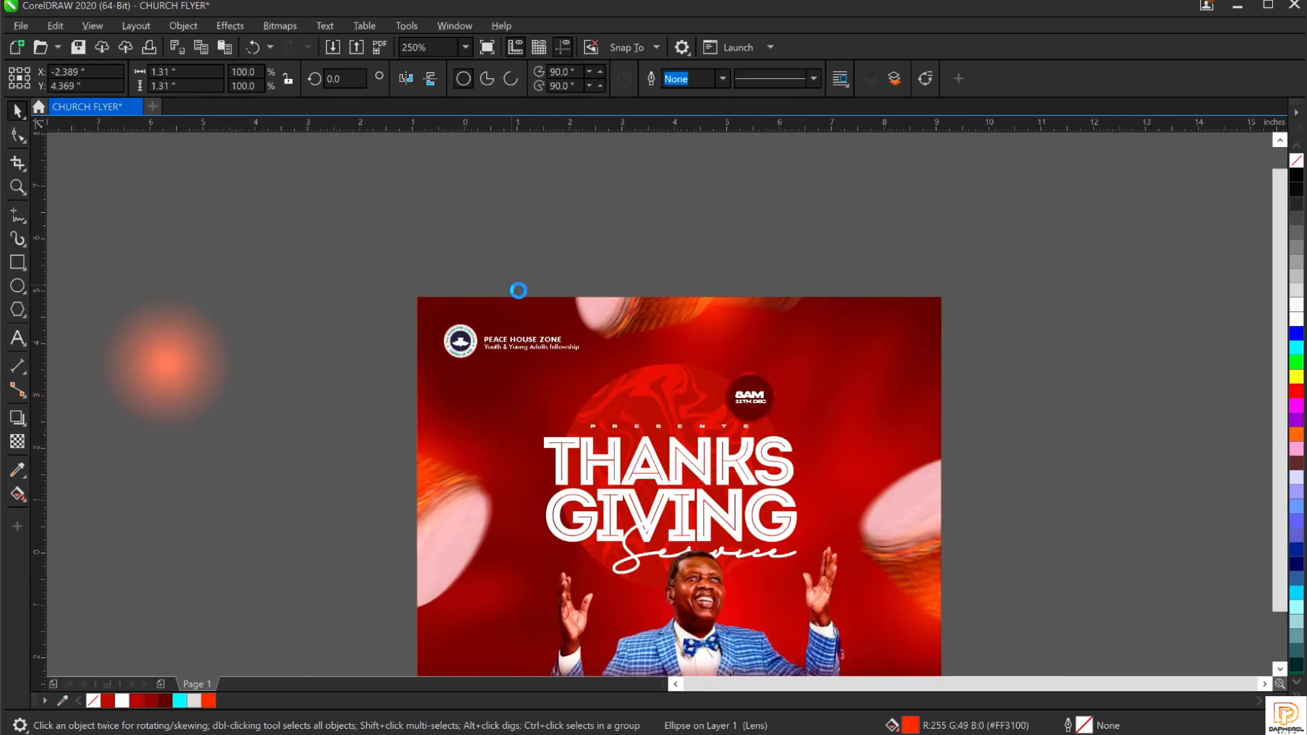
{"action": "scroll", "coordinate": [512, 286], "scroll_direction": "down", "scroll_amount": 2}
{"action": "scroll", "coordinate": [571, 321], "scroll_direction": "up", "scroll_amount": 2}
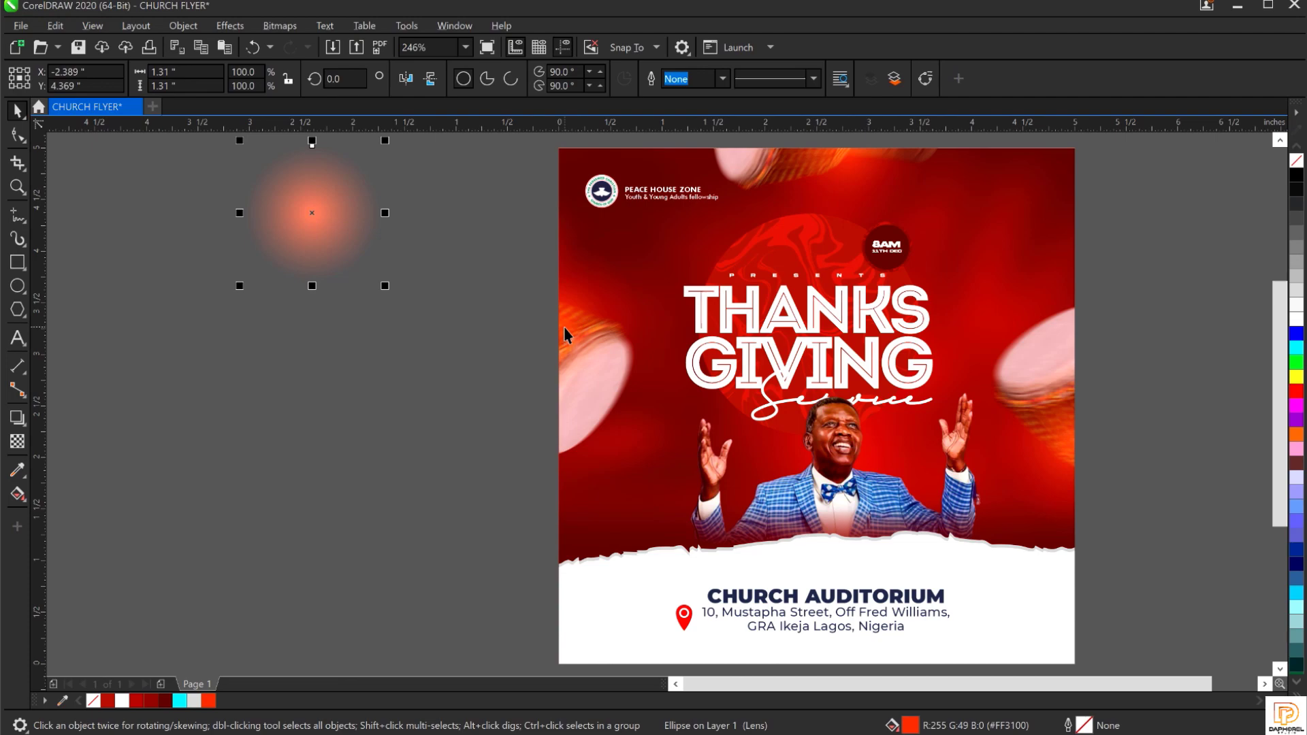
{"action": "left_click_drag", "start_coordinate": [317, 211], "coordinate": [952, 226]}
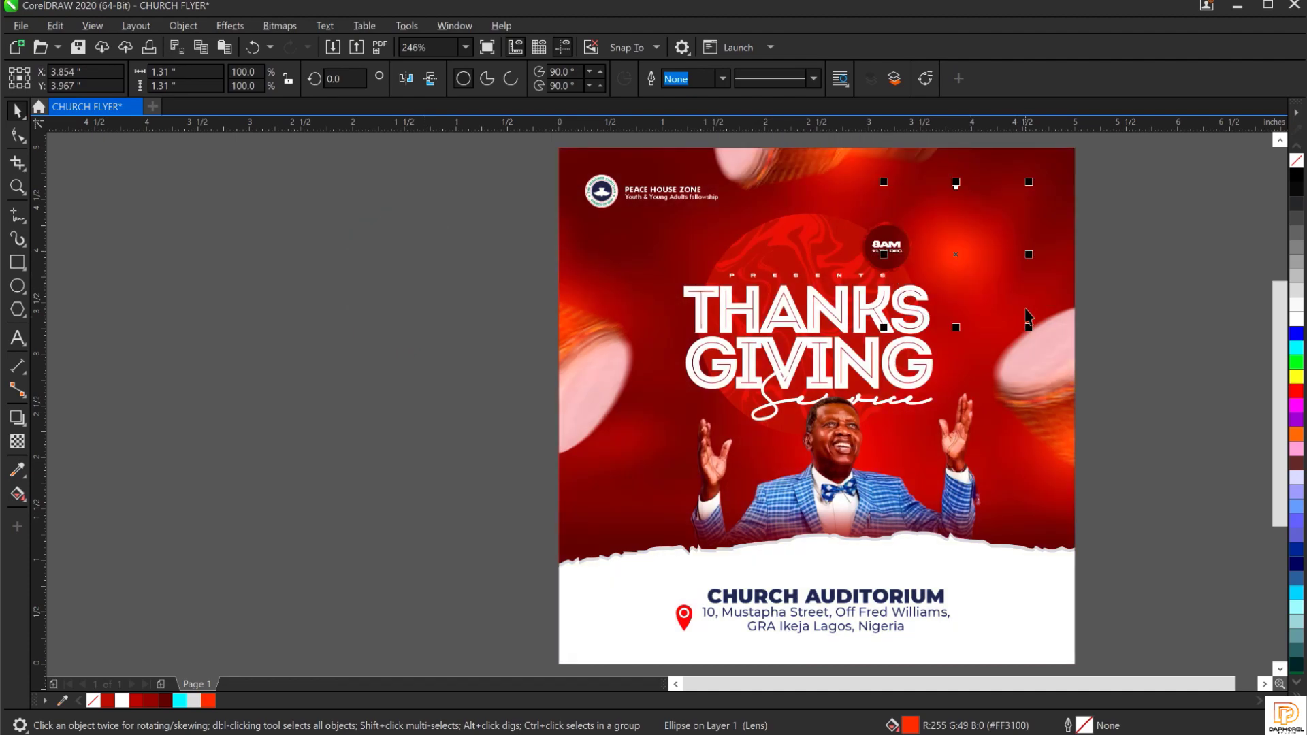
{"action": "left_click_drag", "start_coordinate": [1030, 327], "coordinate": [767, 237]}
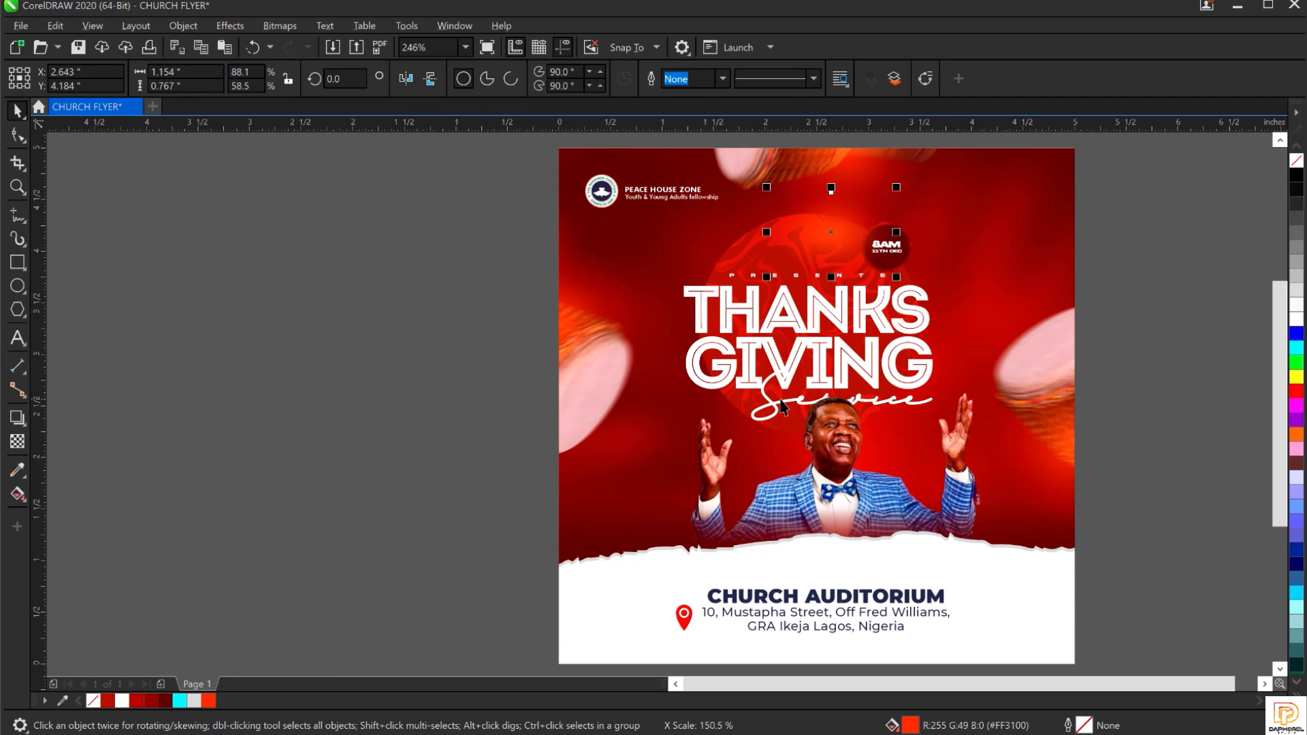
{"action": "left_click_drag", "start_coordinate": [849, 222], "coordinate": [862, 222]}
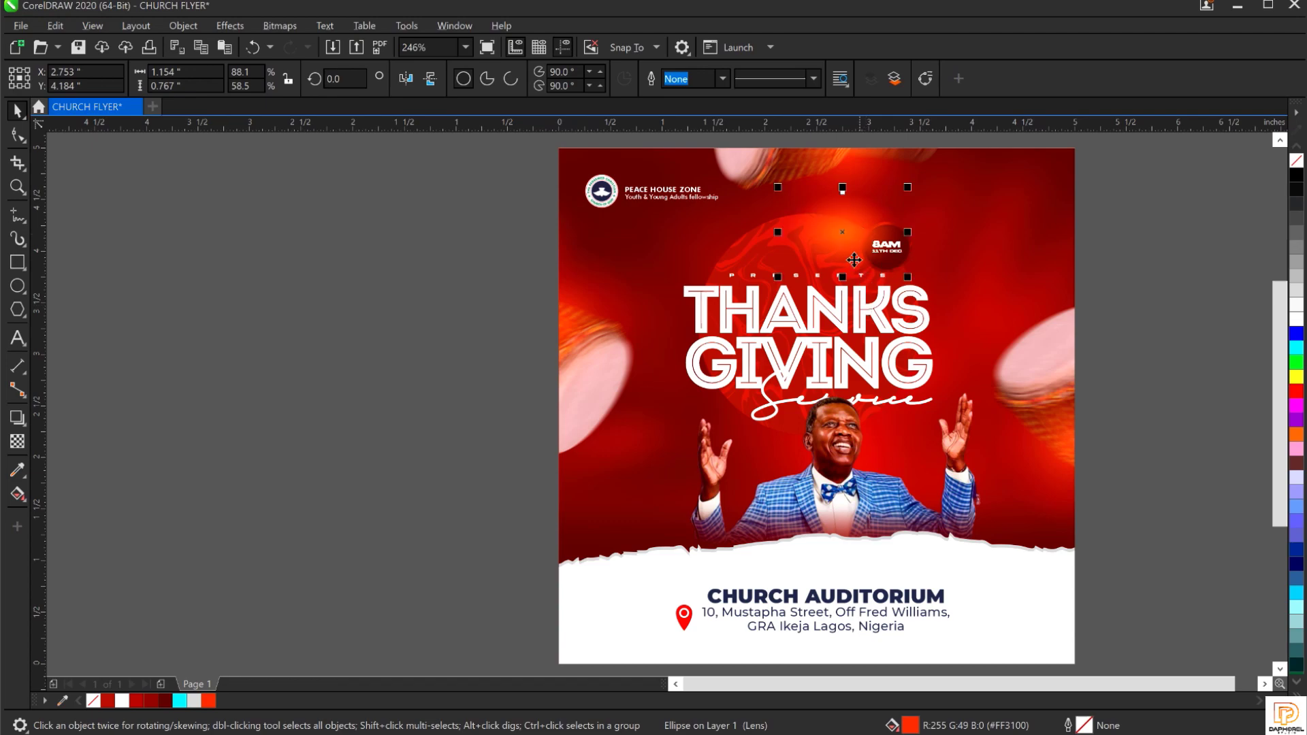
Place the resized glow behind the pastor, between his face and the raised hand on the flyer's left side.
{"action": "left_click_drag", "start_coordinate": [853, 235], "coordinate": [791, 456]}
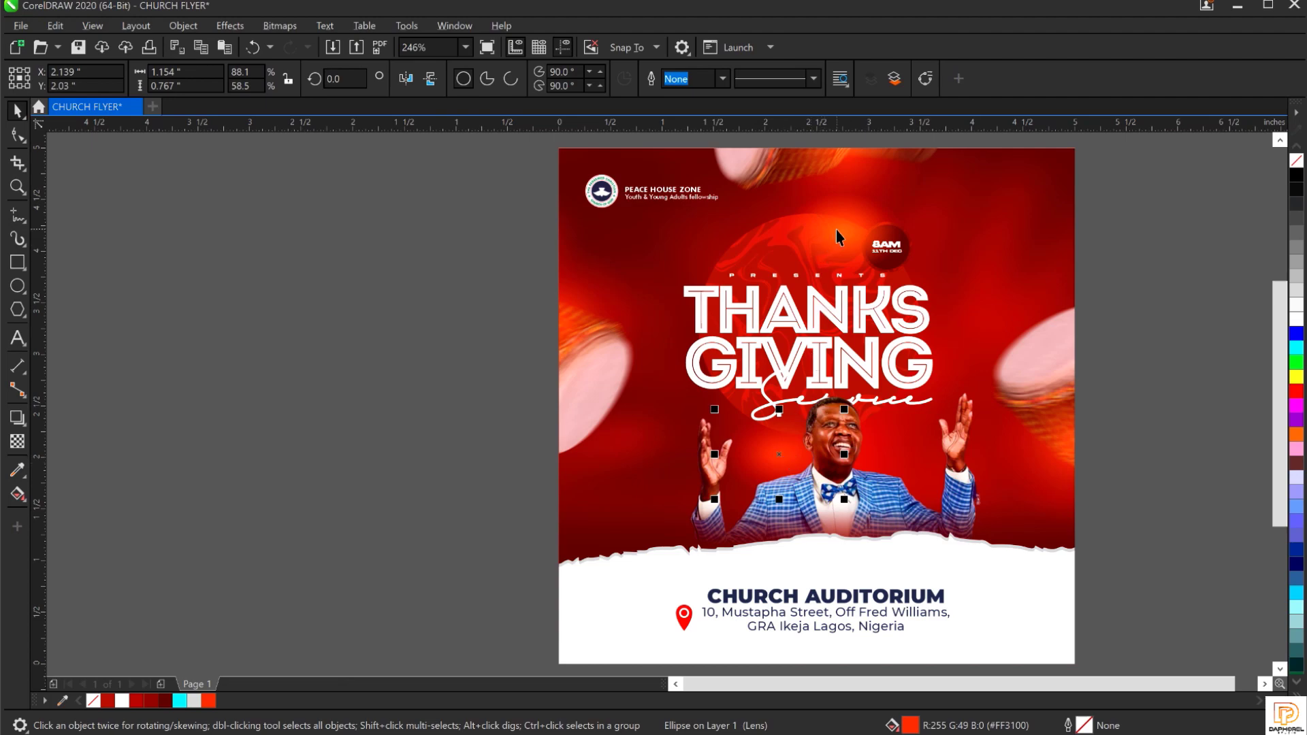
{"action": "key", "text": "Escape"}
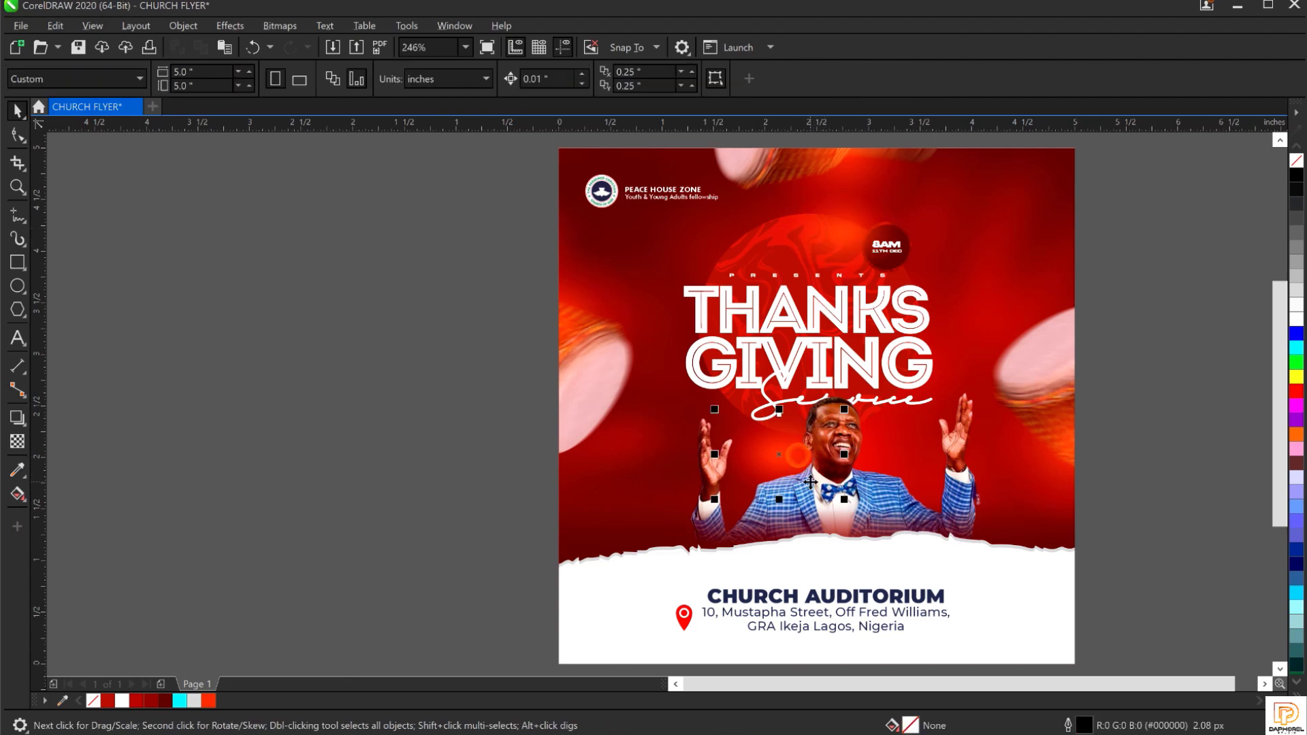
{"action": "left_click", "coordinate": [810, 481]}
{"action": "left_click", "coordinate": [791, 442]}
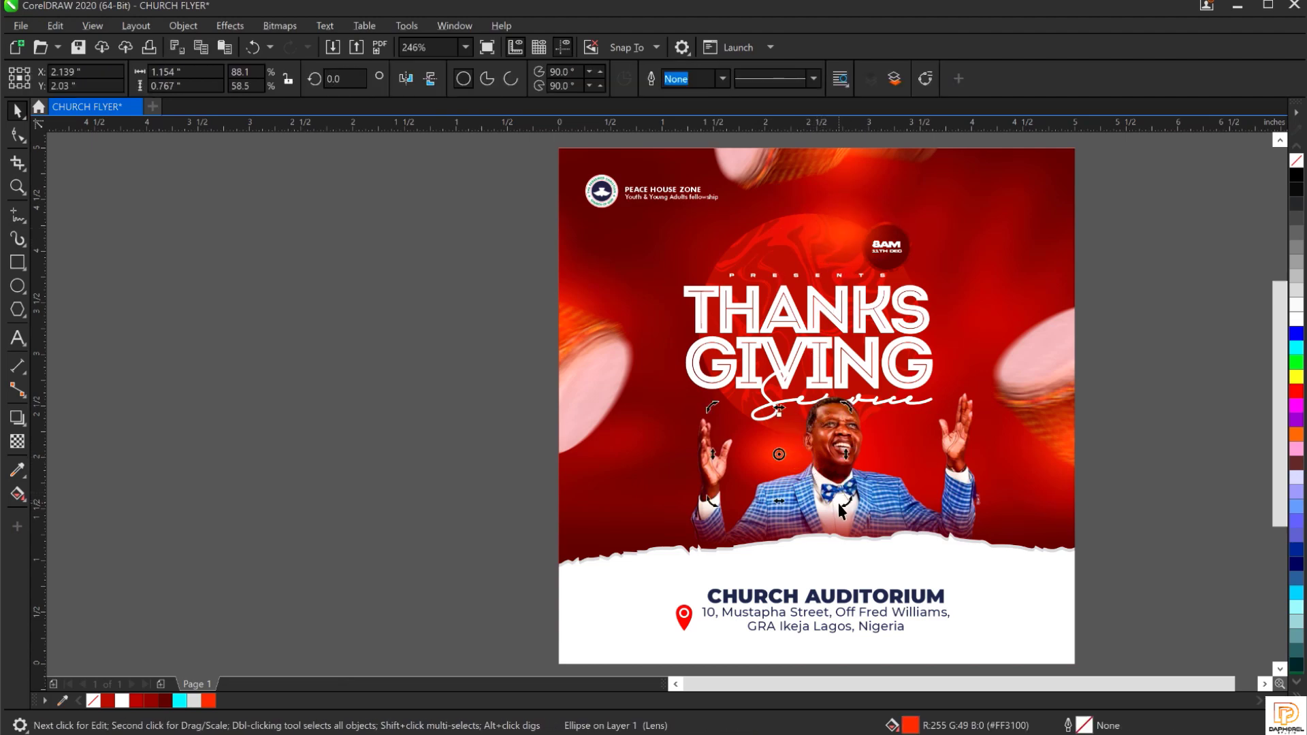
Rotate the glow behind the pastor to about 77.5 degrees and enlarge it to about 1.08 by 1.56 inches.
{"action": "left_click_drag", "start_coordinate": [839, 504], "coordinate": [817, 445]}
{"action": "left_click", "coordinate": [790, 449]}
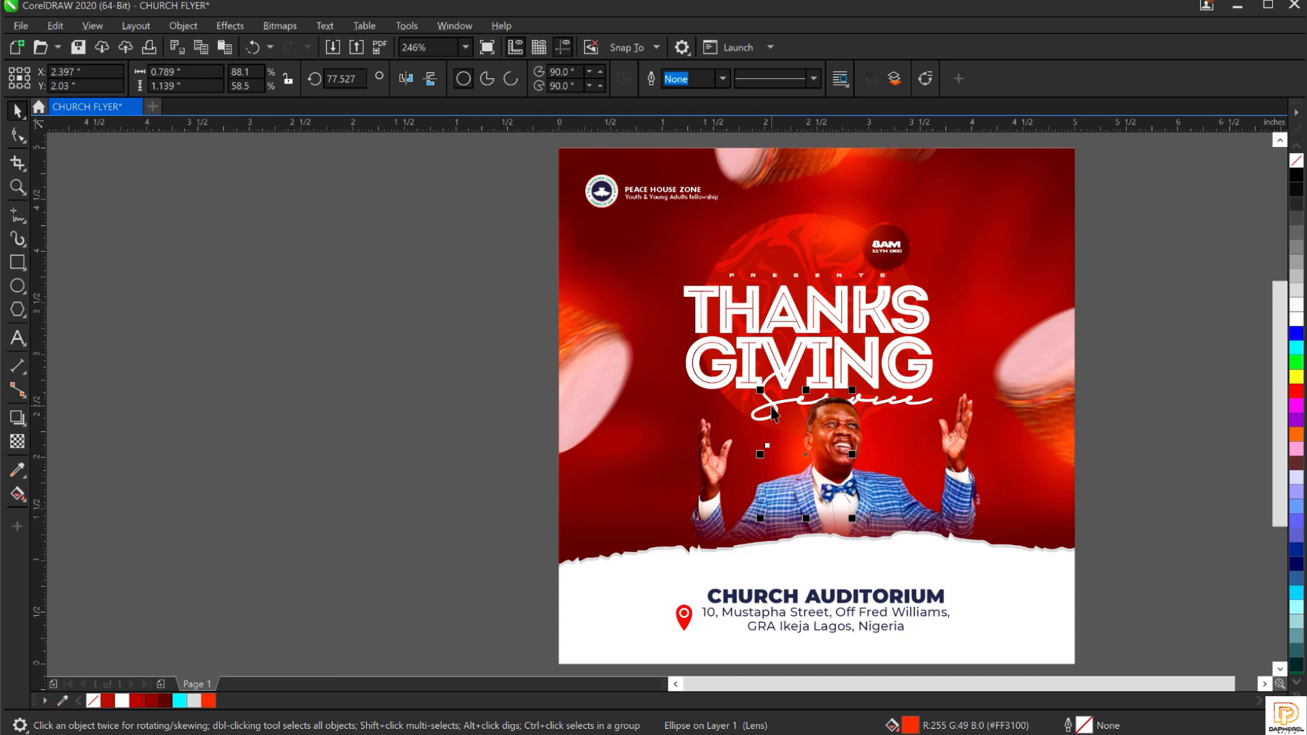
{"action": "left_click_drag", "start_coordinate": [761, 390], "coordinate": [741, 361]}
{"action": "left_click_drag", "start_coordinate": [817, 432], "coordinate": [800, 461]}
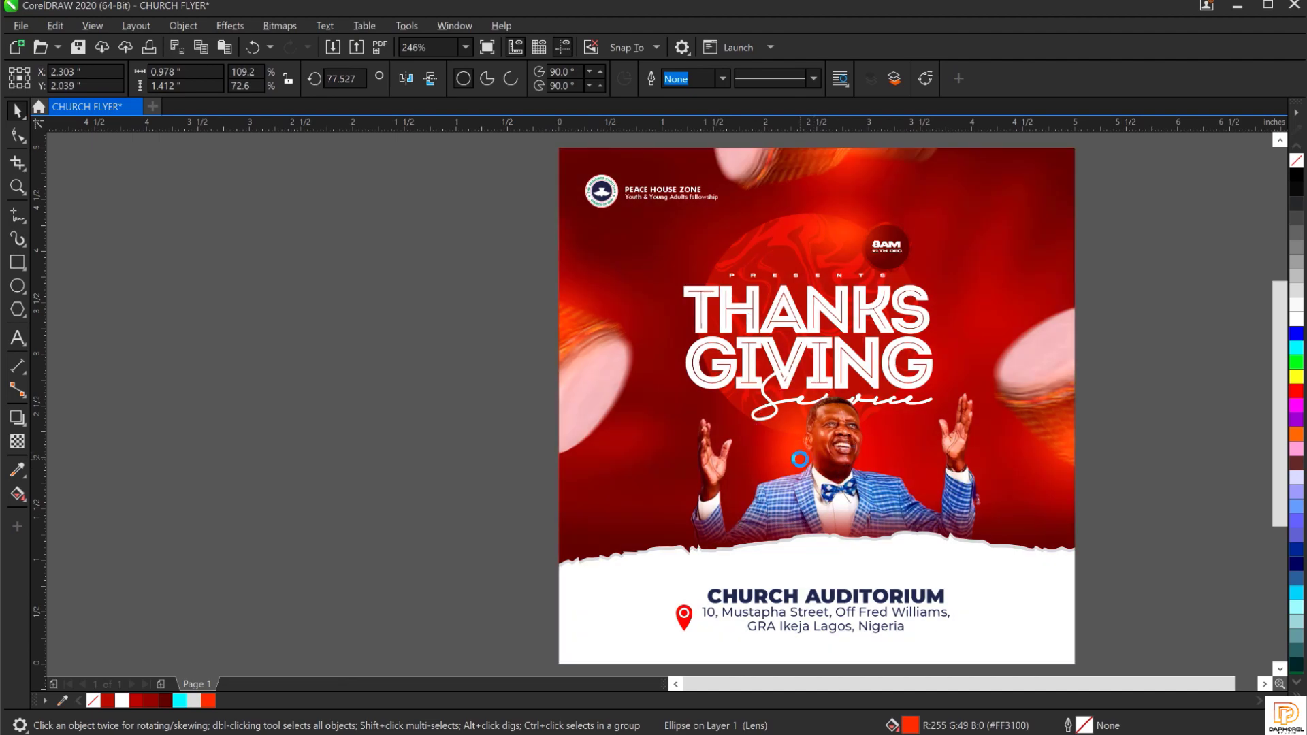
{"action": "left_click_drag", "start_coordinate": [740, 377], "coordinate": [734, 369]}
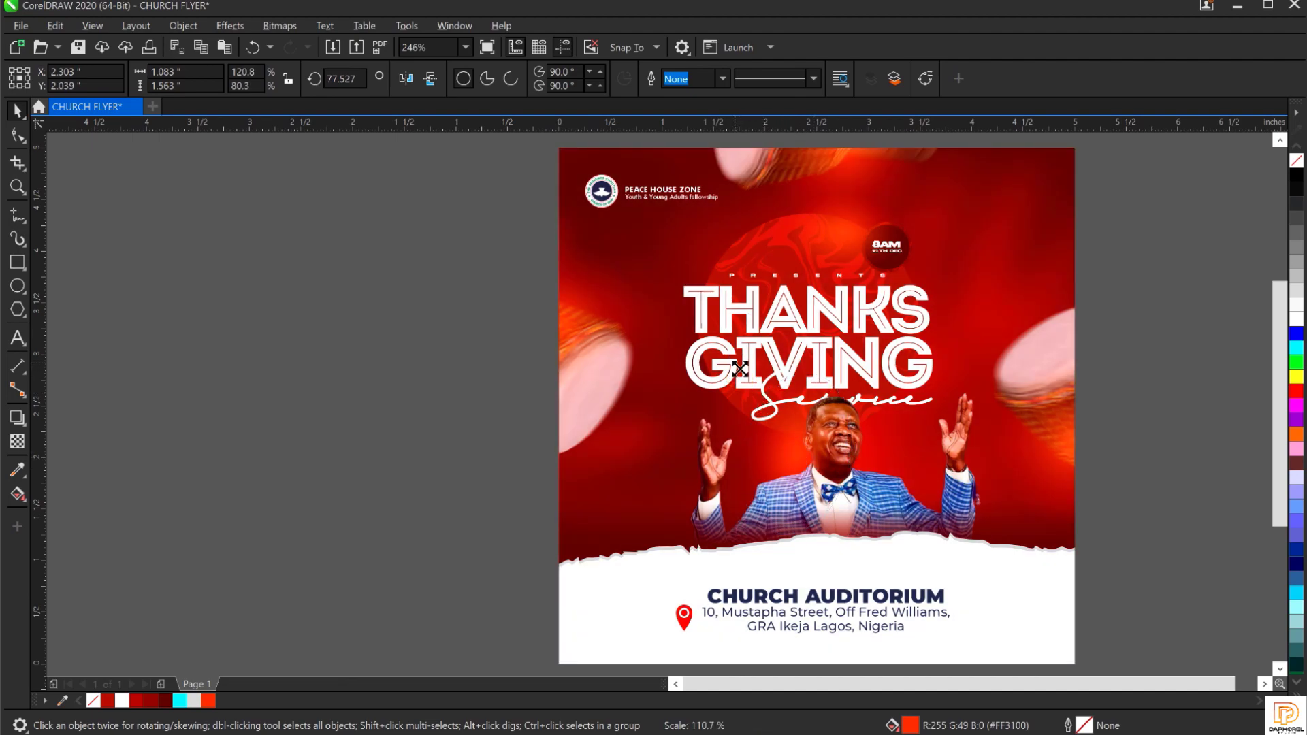
Place a copy of the enlarged glow between the pastor's face and the raised hand on the flyer's right side.
{"action": "left_click", "coordinate": [814, 455]}
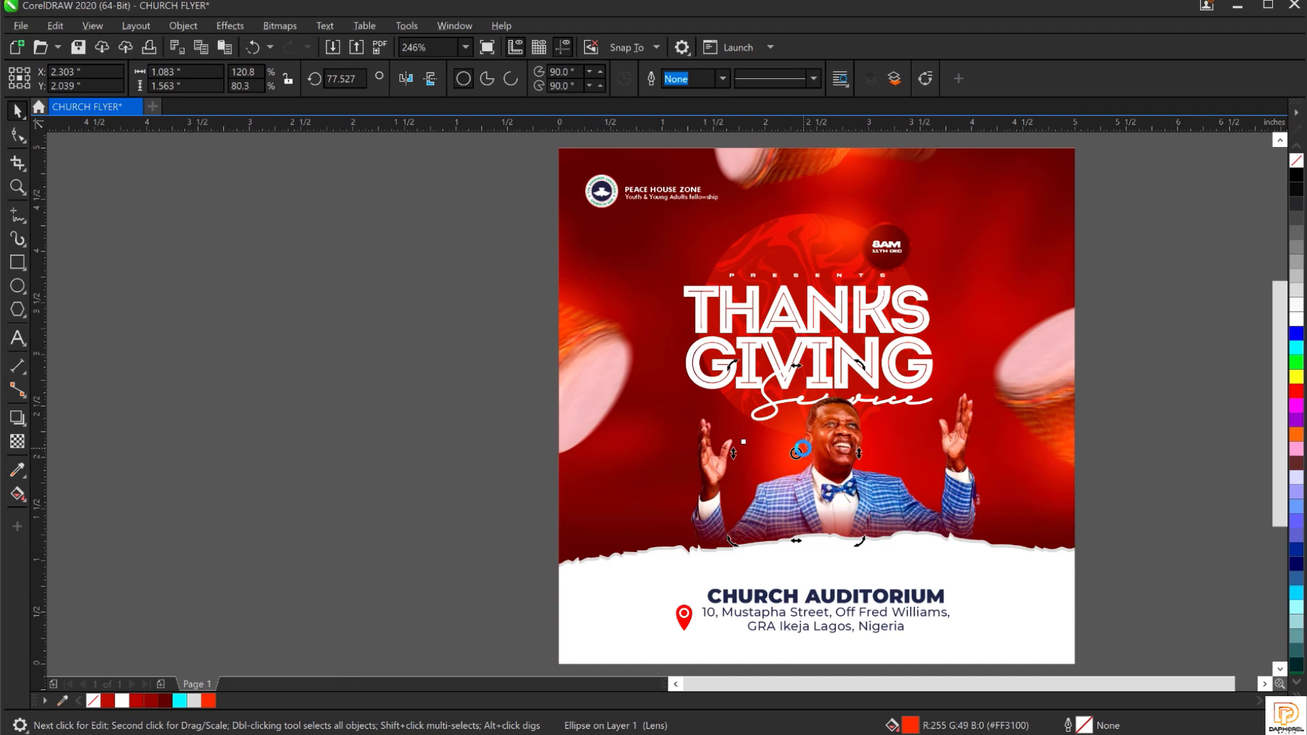
{"action": "left_click_drag", "start_coordinate": [803, 448], "coordinate": [879, 490]}
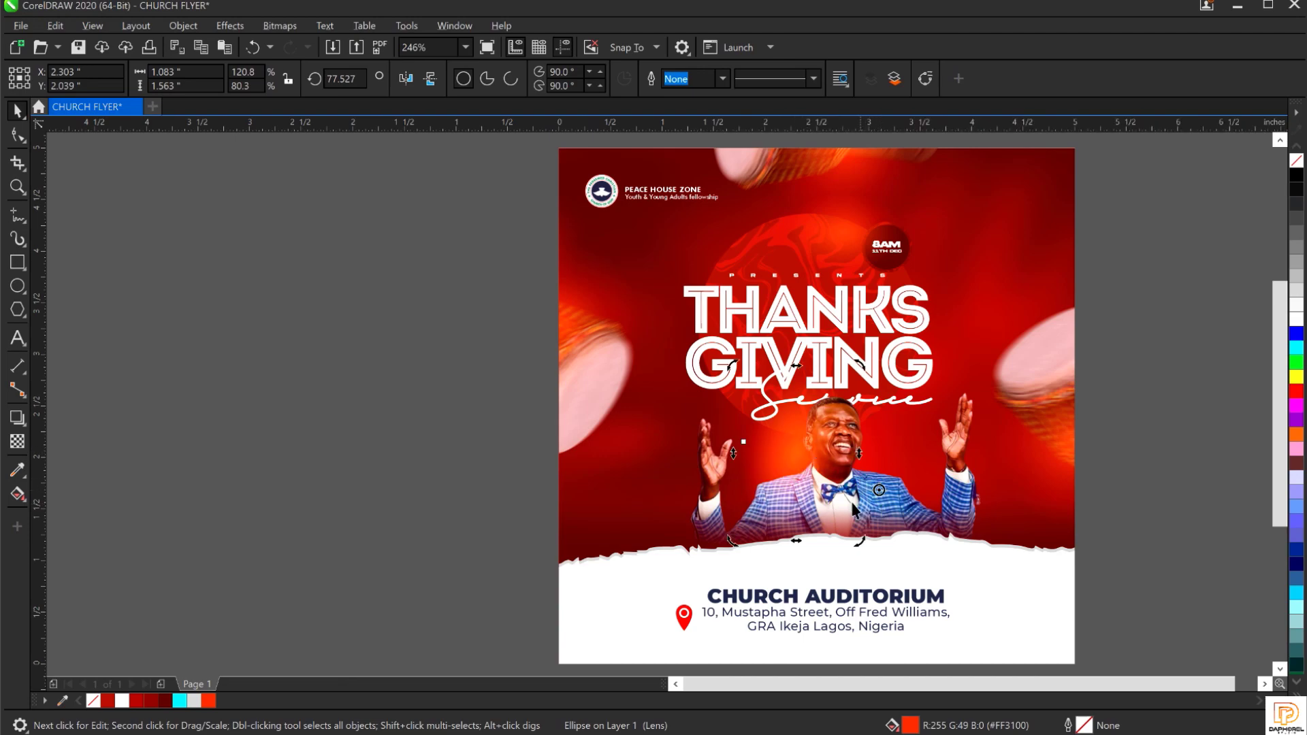
{"action": "left_click", "coordinate": [806, 441]}
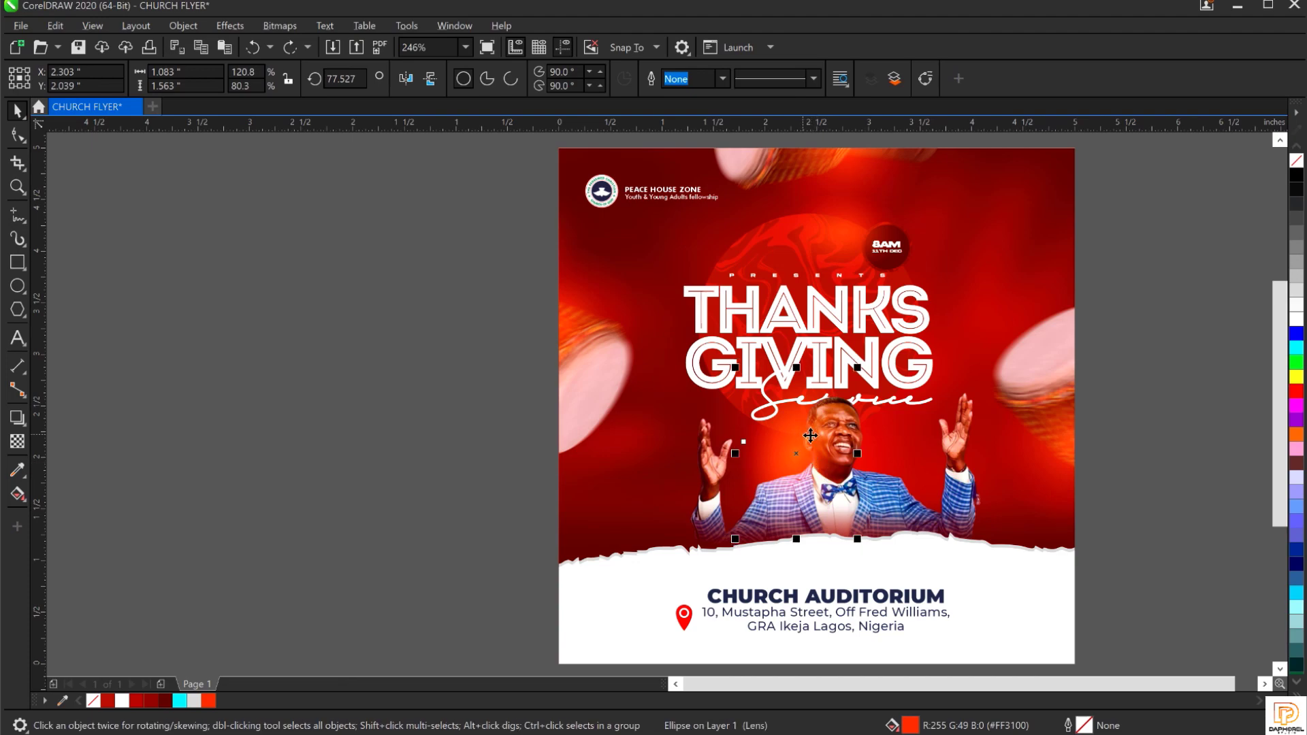
{"action": "left_click_drag", "start_coordinate": [804, 436], "coordinate": [883, 453]}
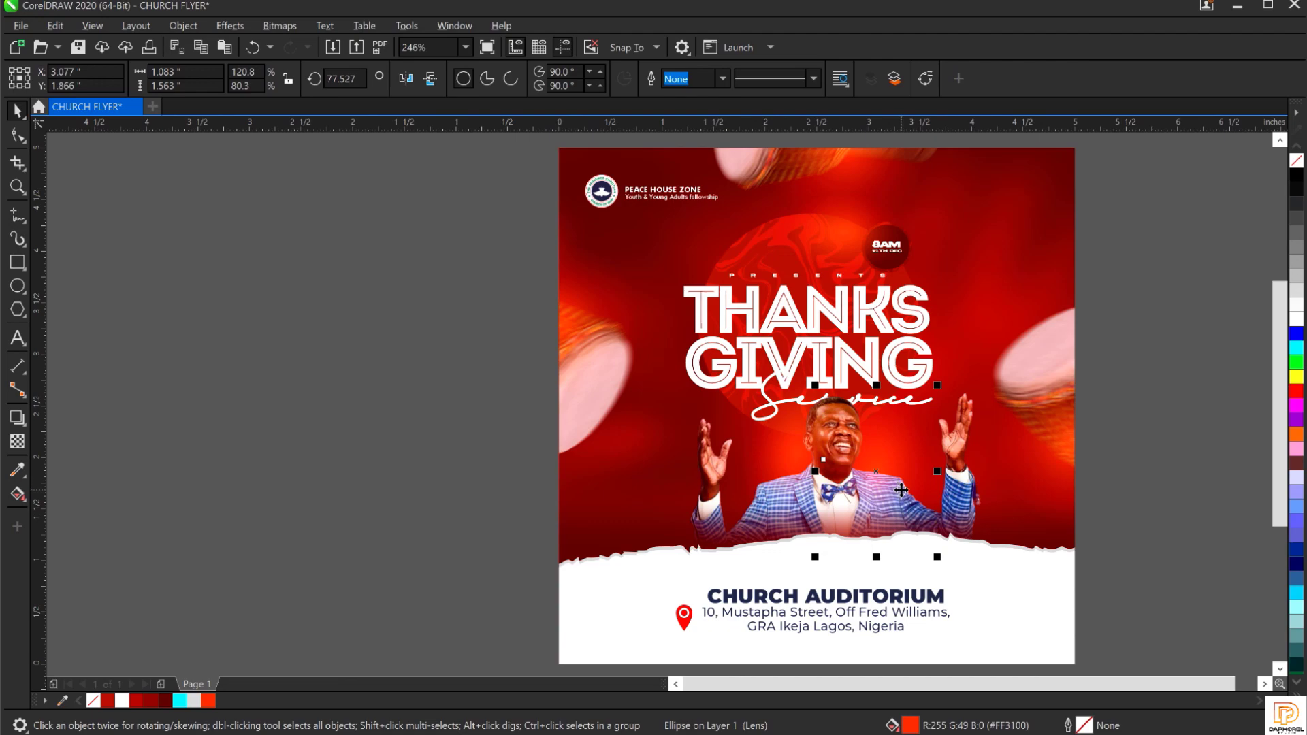
{"action": "left_click", "coordinate": [1109, 438]}
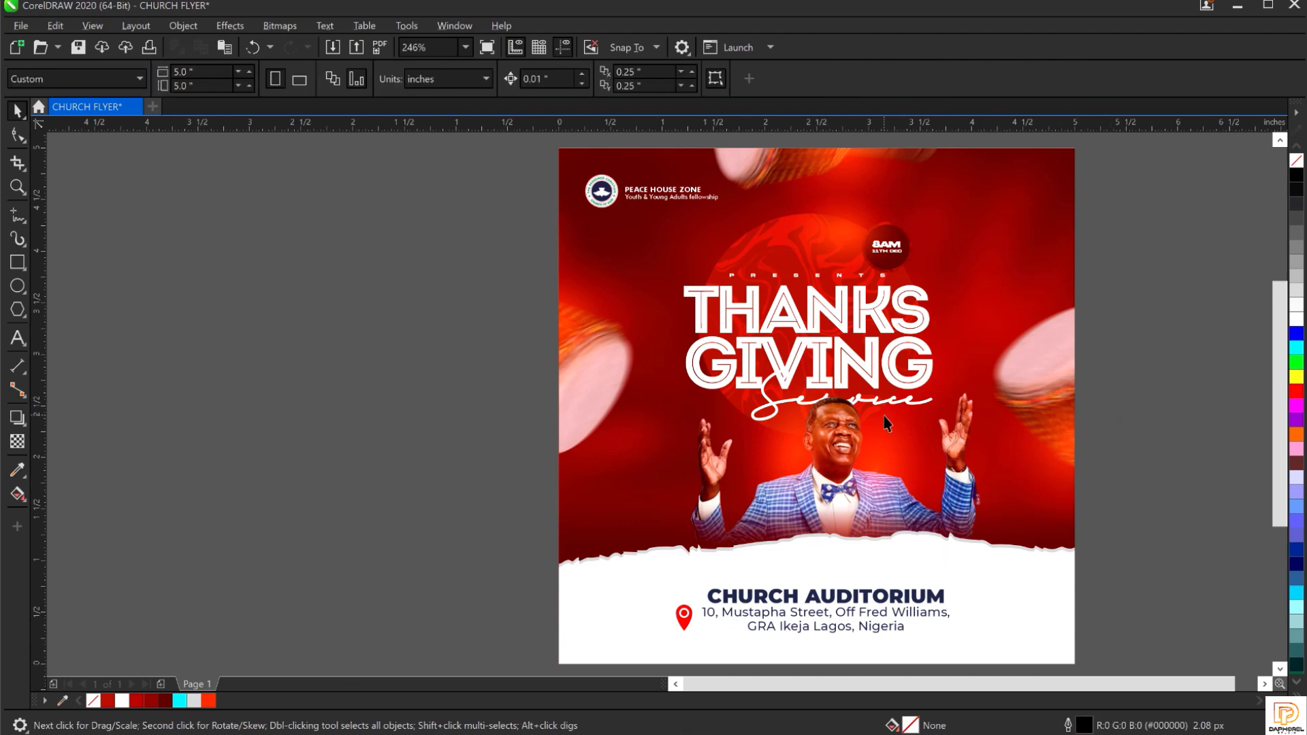
{"action": "key", "text": "XF86MonBrightnessUp"}
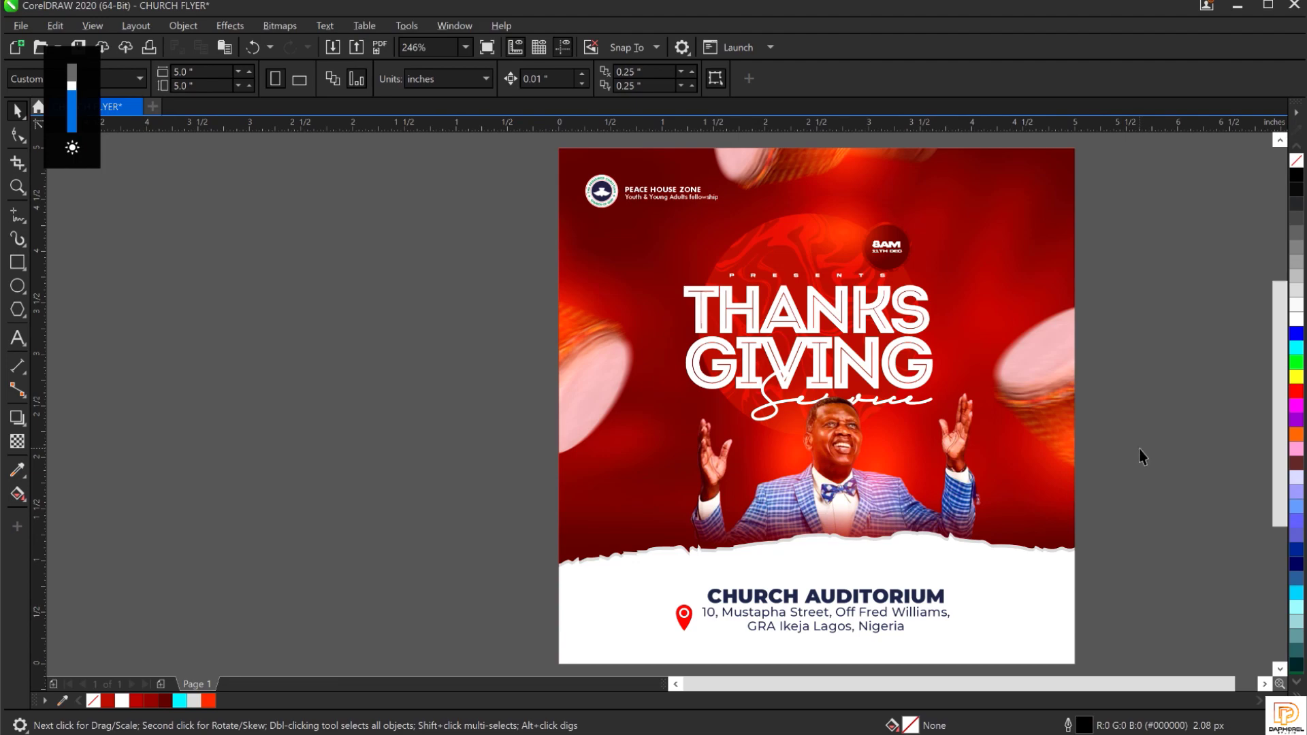
{"action": "left_click", "coordinate": [1142, 360]}
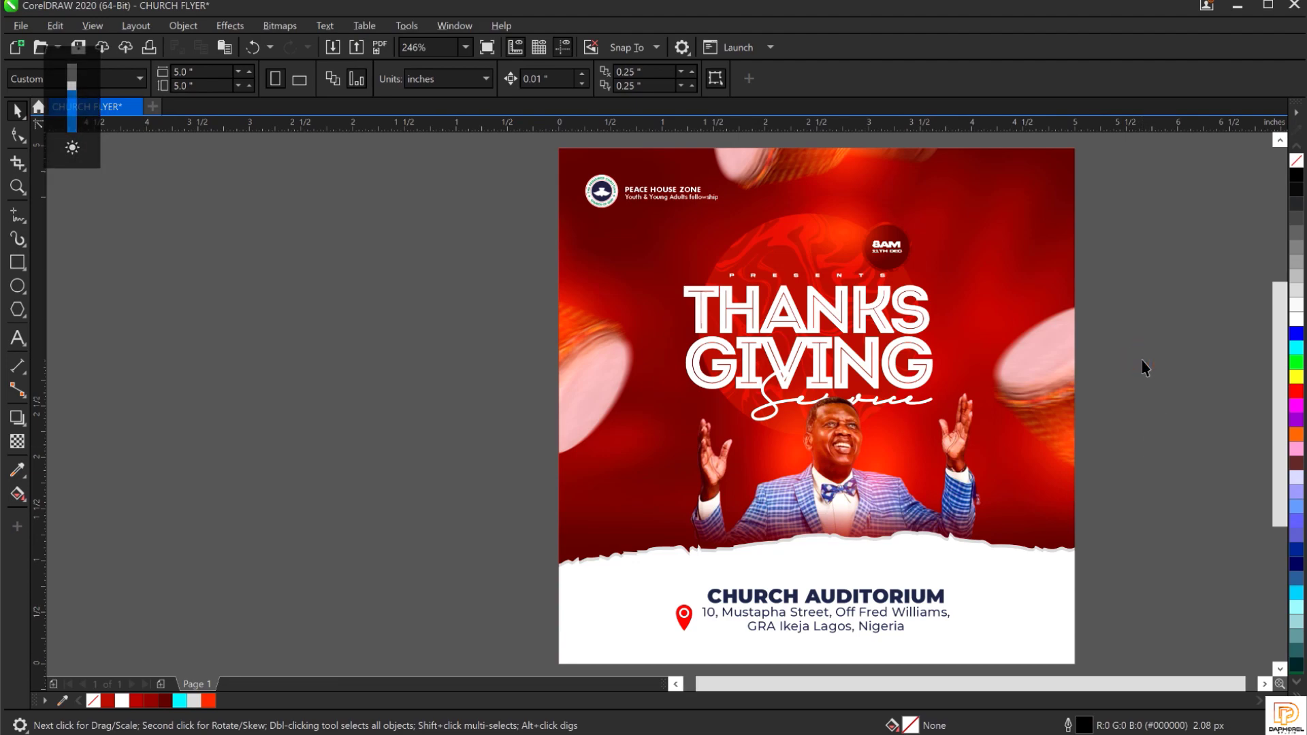
{"action": "key", "text": "shift+F4"}
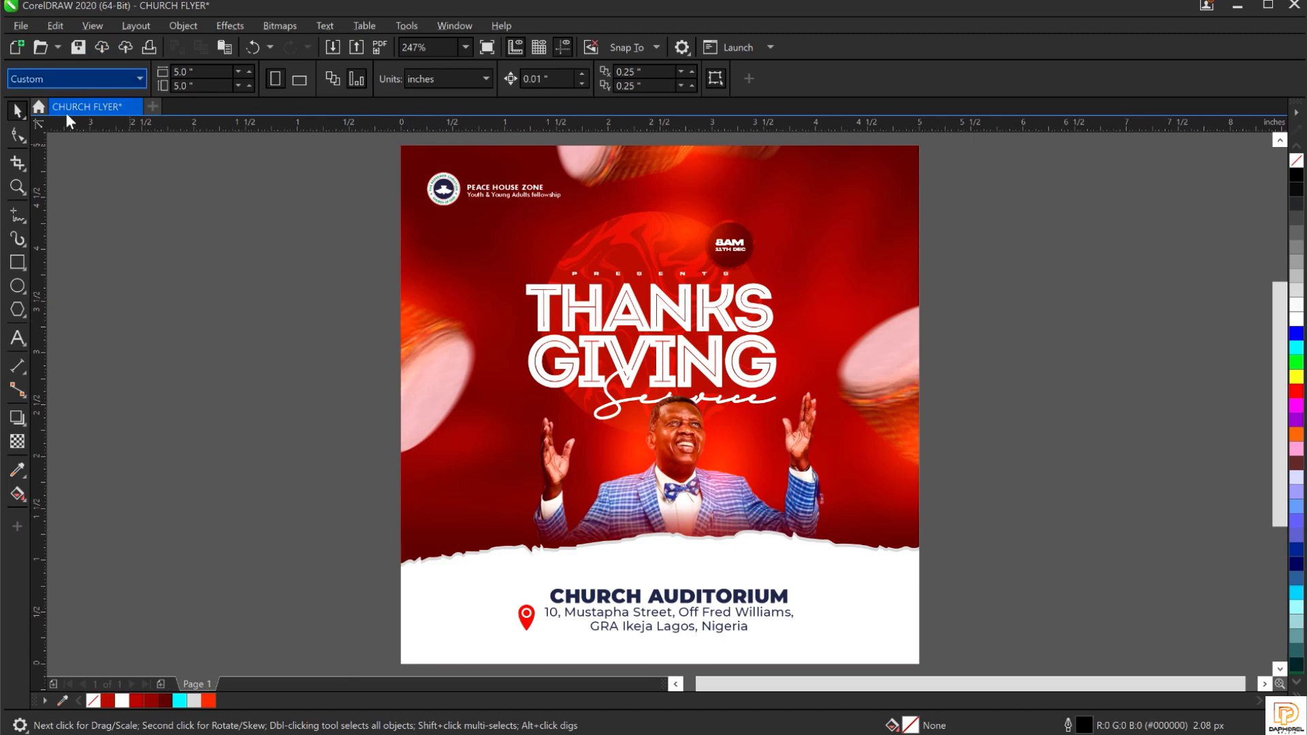
{"action": "left_click", "coordinate": [1152, 252]}
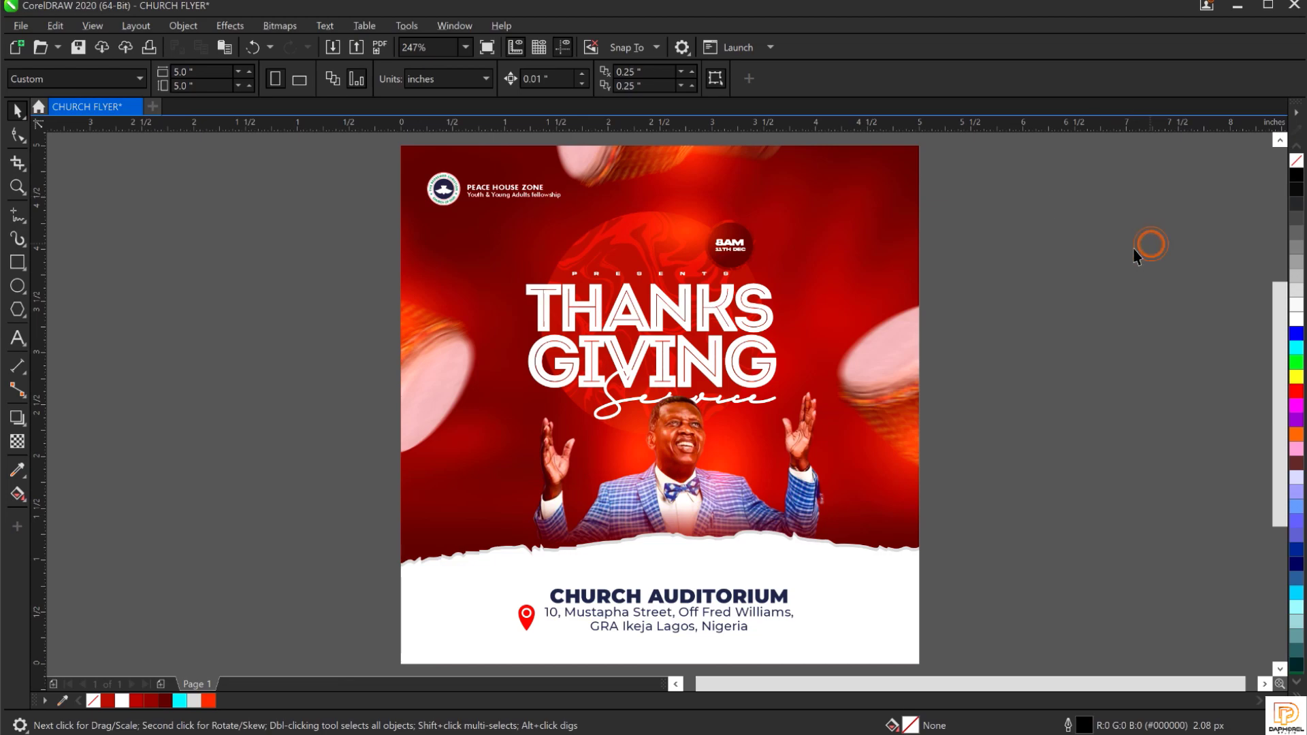
{"action": "left_click", "coordinate": [747, 246]}
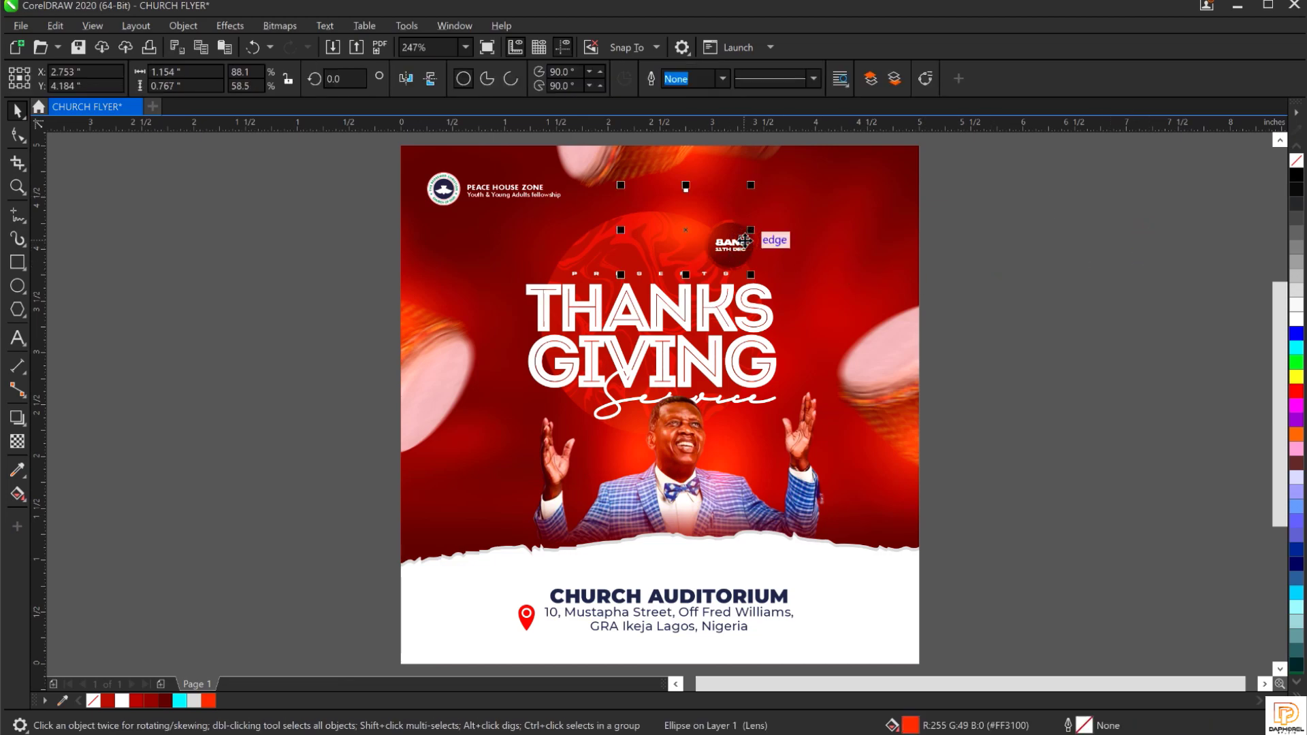
Add the text "PASTOR" beside the pastor on the flyer's left side in Intro Inline at about 11.27 pt.
{"action": "left_click", "coordinate": [17, 338]}
{"action": "left_click", "coordinate": [438, 492]}
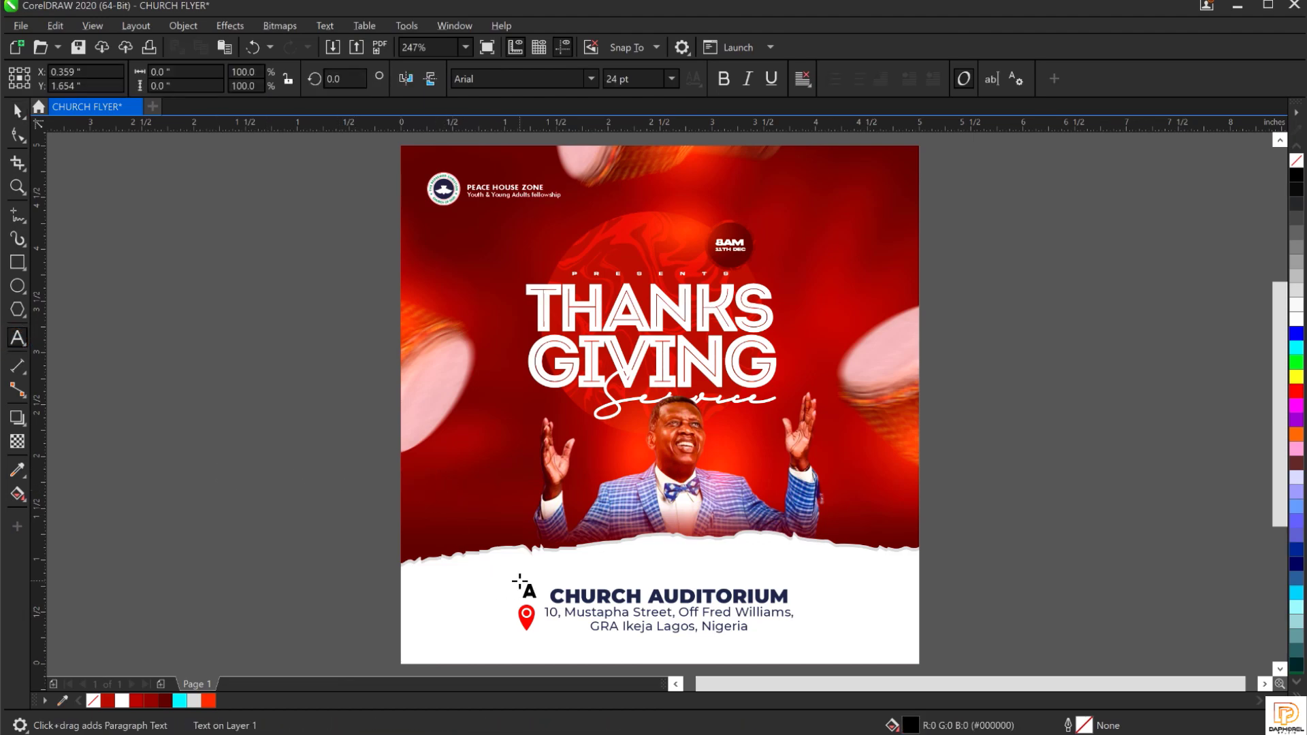
{"action": "type", "text": "PASTOR"}
{"action": "key", "text": "ctrl+space"}
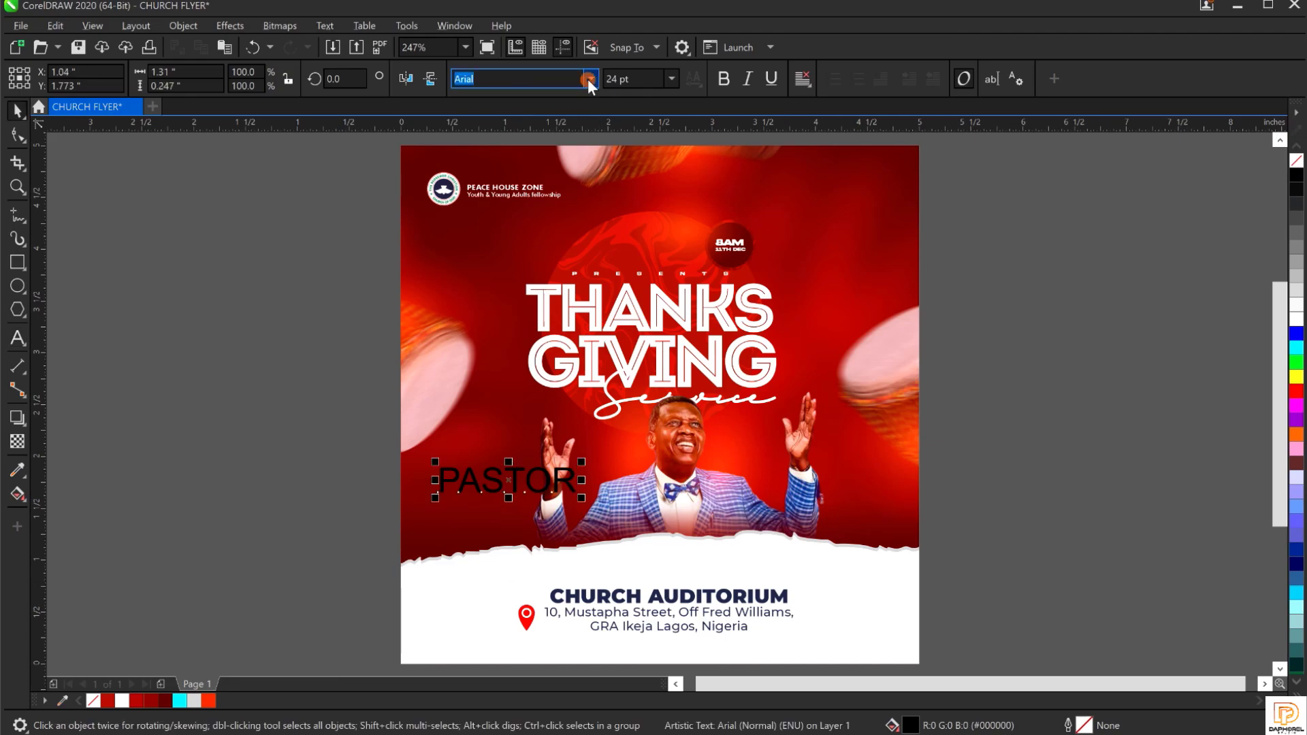
{"action": "left_click", "coordinate": [587, 79]}
{"action": "left_click", "coordinate": [517, 204]}
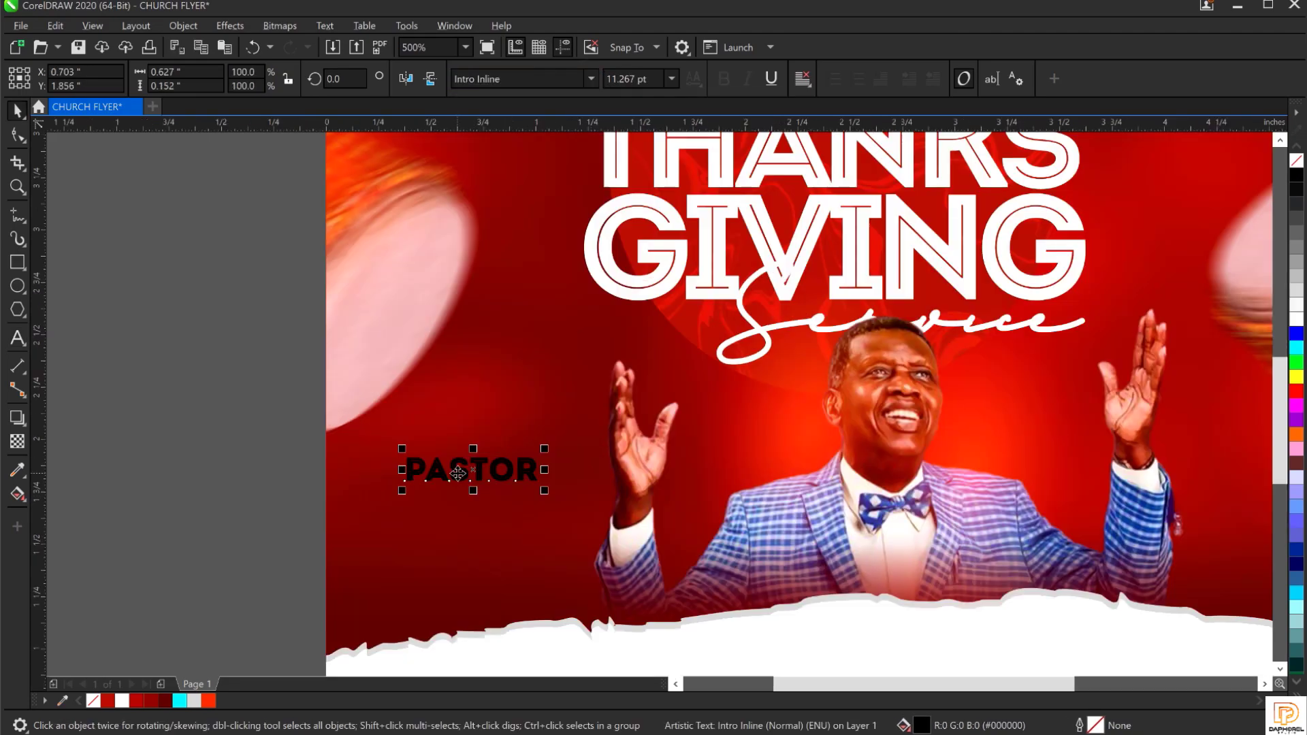
Duplicate the "PASTOR" line directly below and change the copy's text to "E.A ADEBOYE".
{"action": "left_click", "coordinate": [461, 500]}
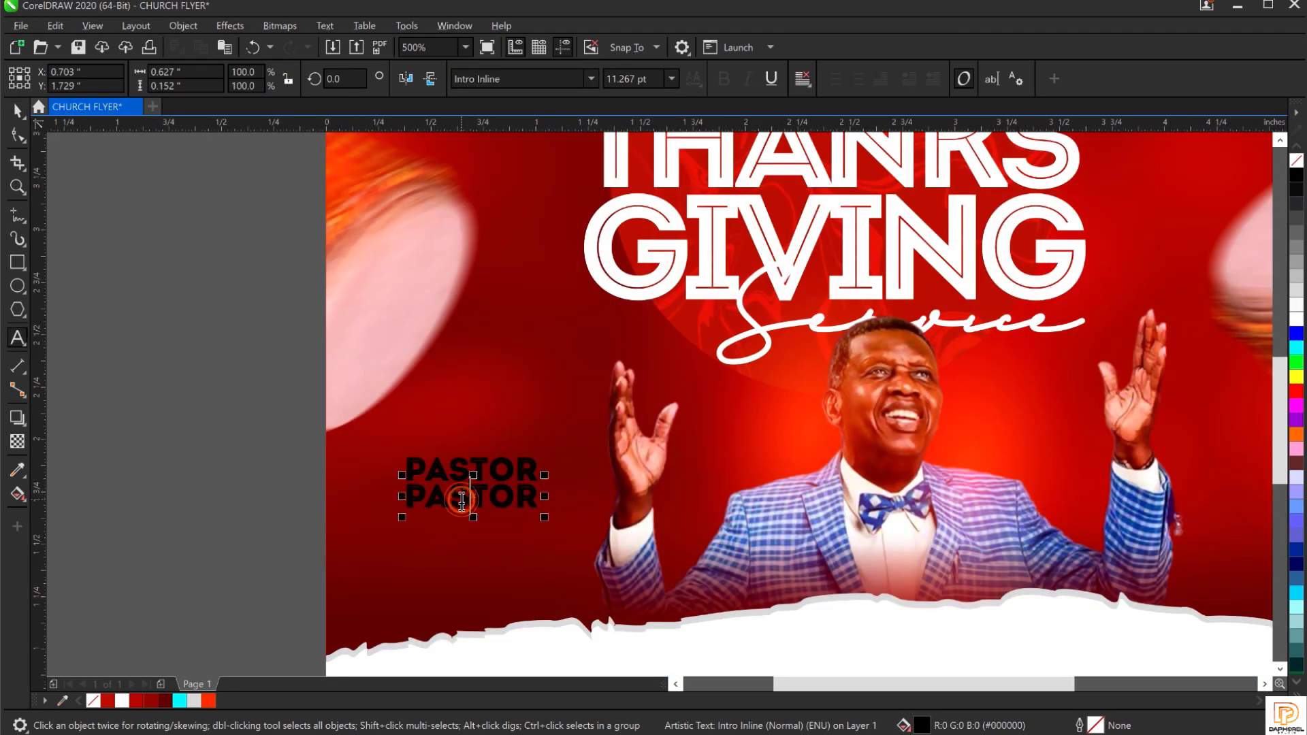
{"action": "double_click", "coordinate": [462, 500]}
{"action": "type", "text": "E.A ADEBOYE"}
{"action": "key", "text": "ctrl+space"}
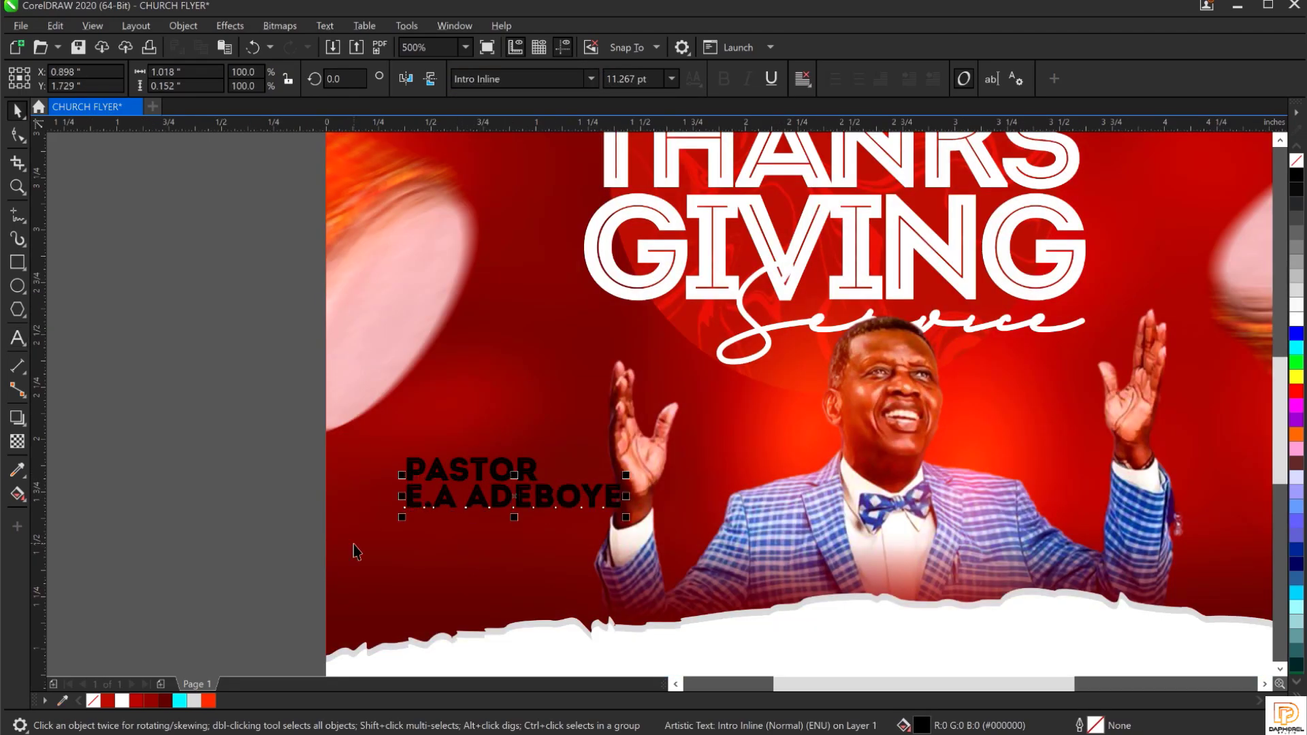
Add a "Host" line below the pastor's name and set it in the script font used for "Service".
{"action": "left_click_drag", "start_coordinate": [436, 497], "coordinate": [436, 529]}
{"action": "type", "text": "HOST"}
{"action": "key", "text": "ctrl+space"}
{"action": "key", "text": "ctrl+shift+f"}
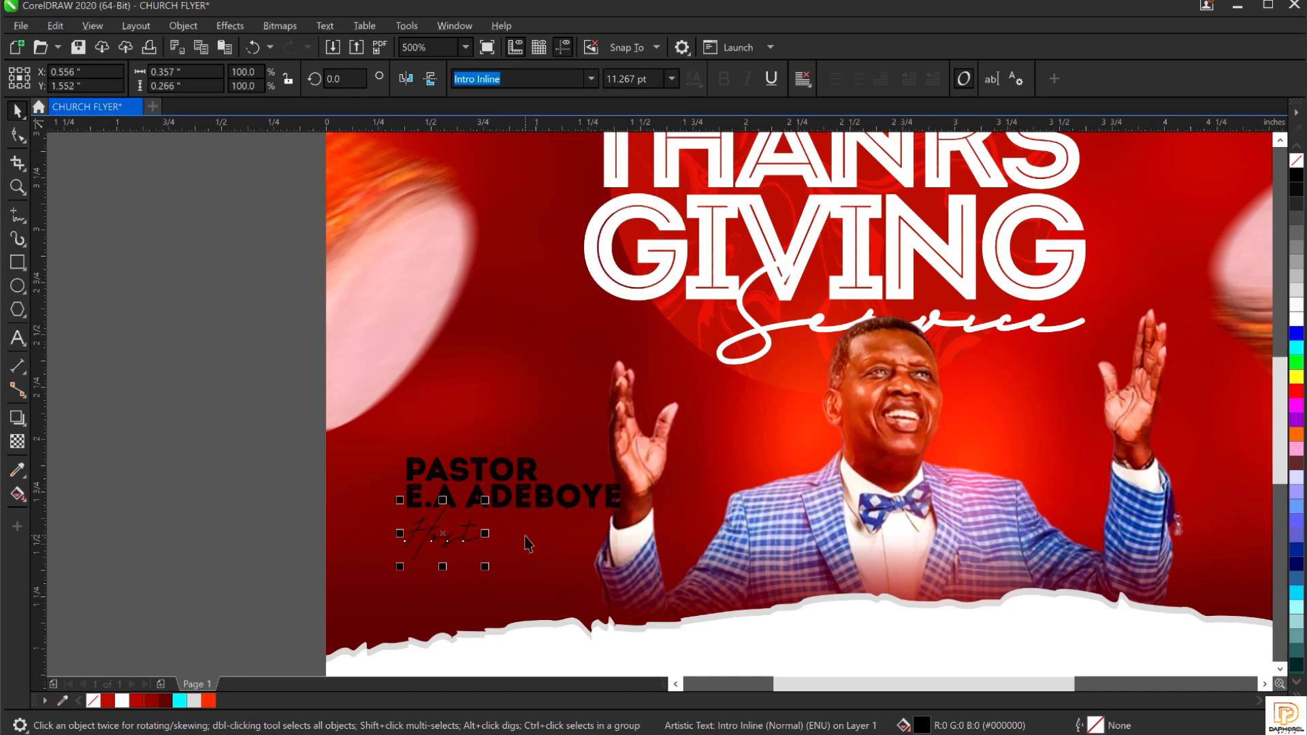
Colour the three host text lines white and position them as a compact group beside the pastor's raised hand.
{"action": "left_click", "coordinate": [1296, 319]}
{"action": "left_click", "coordinate": [469, 497], "text": "shift"}
{"action": "left_click", "coordinate": [1297, 318]}
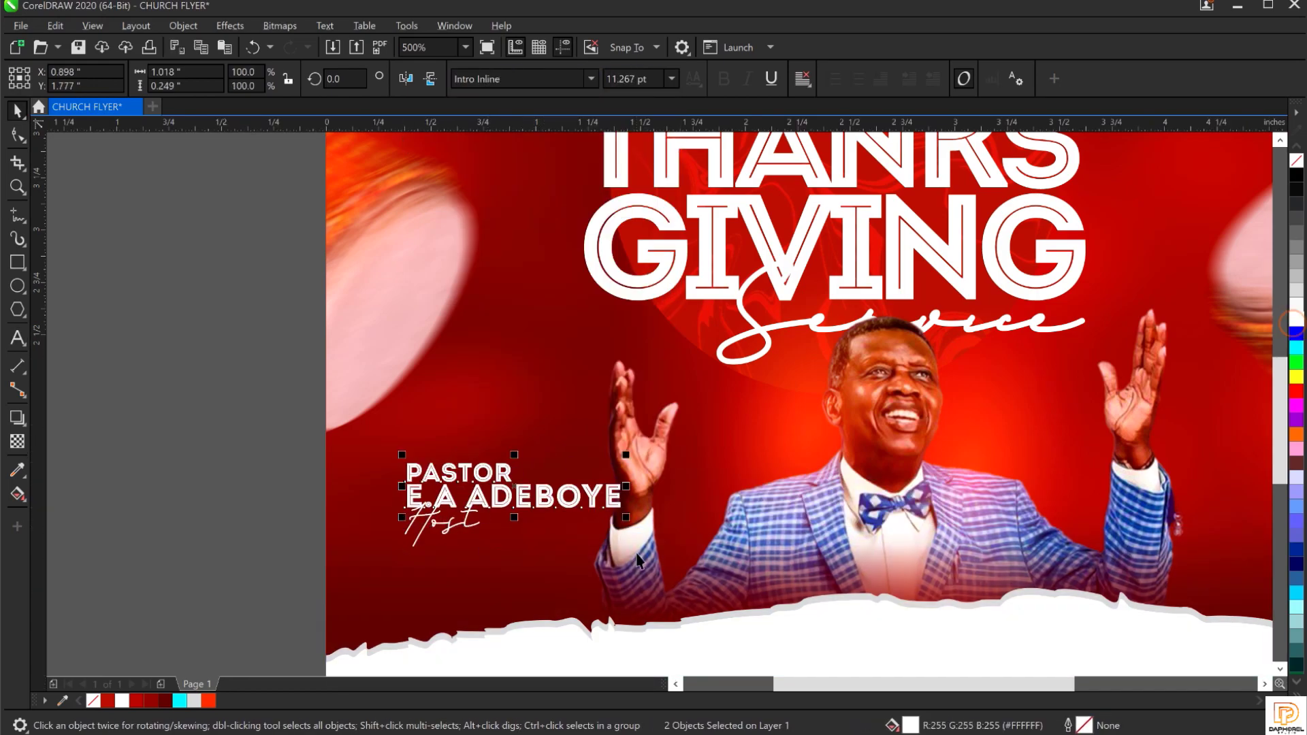
{"action": "key", "text": "shift+F4"}
{"action": "left_click_drag", "start_coordinate": [554, 507], "coordinate": [486, 497]}
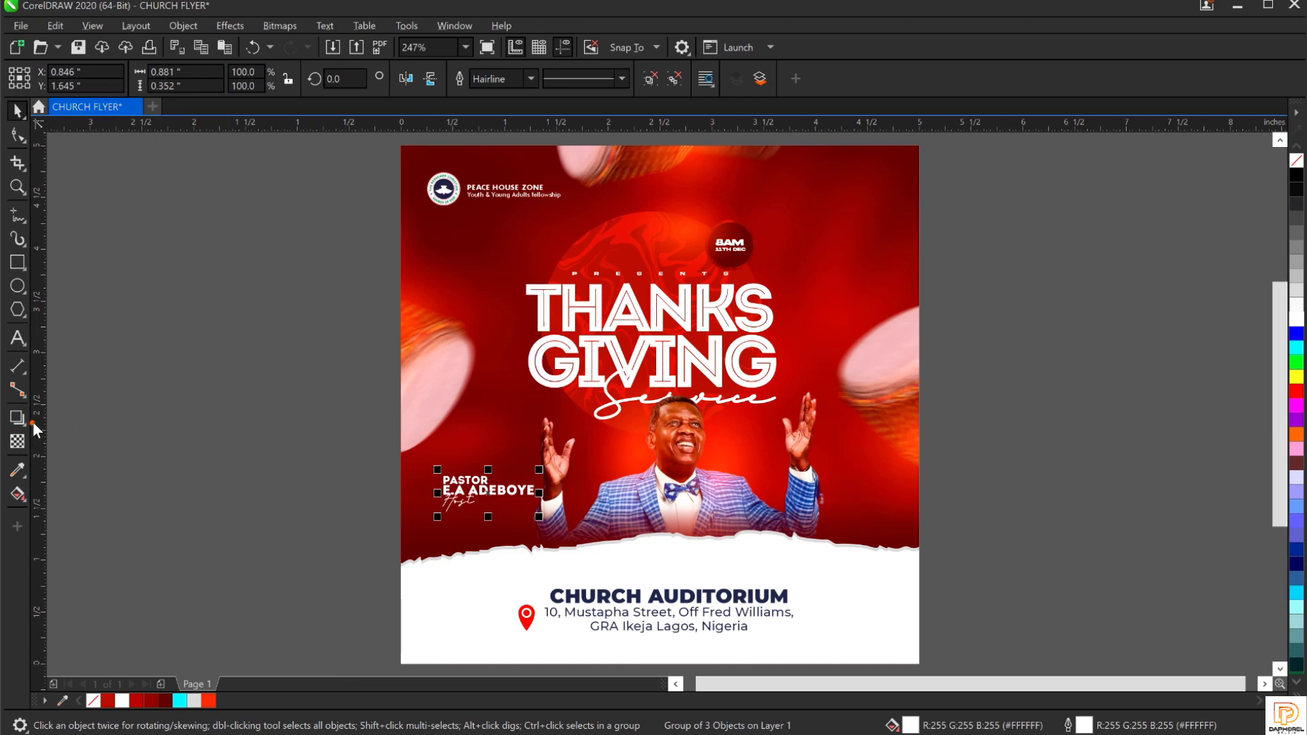
Add a vertical guideline near the logo's left edge and nudge the host text group left to align with it.
{"action": "left_click_drag", "start_coordinate": [33, 422], "coordinate": [433, 371]}
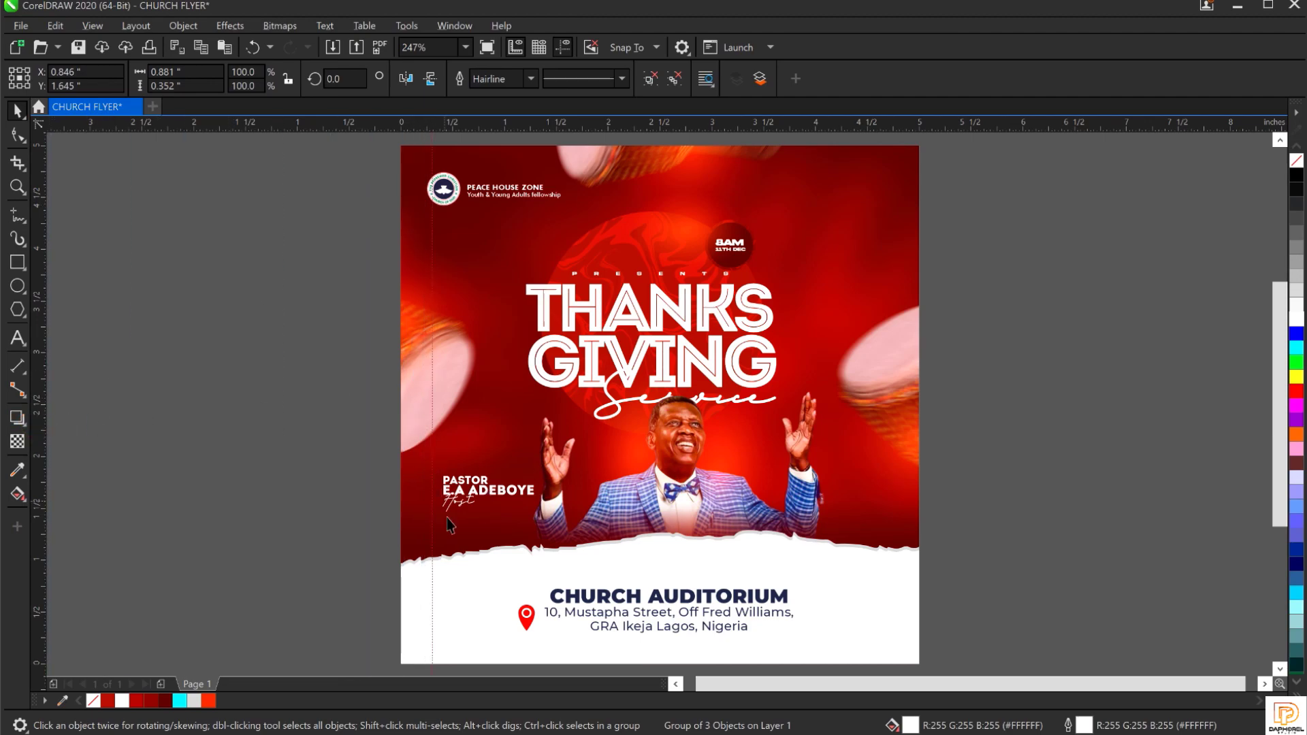
{"action": "left_click", "coordinate": [478, 486]}
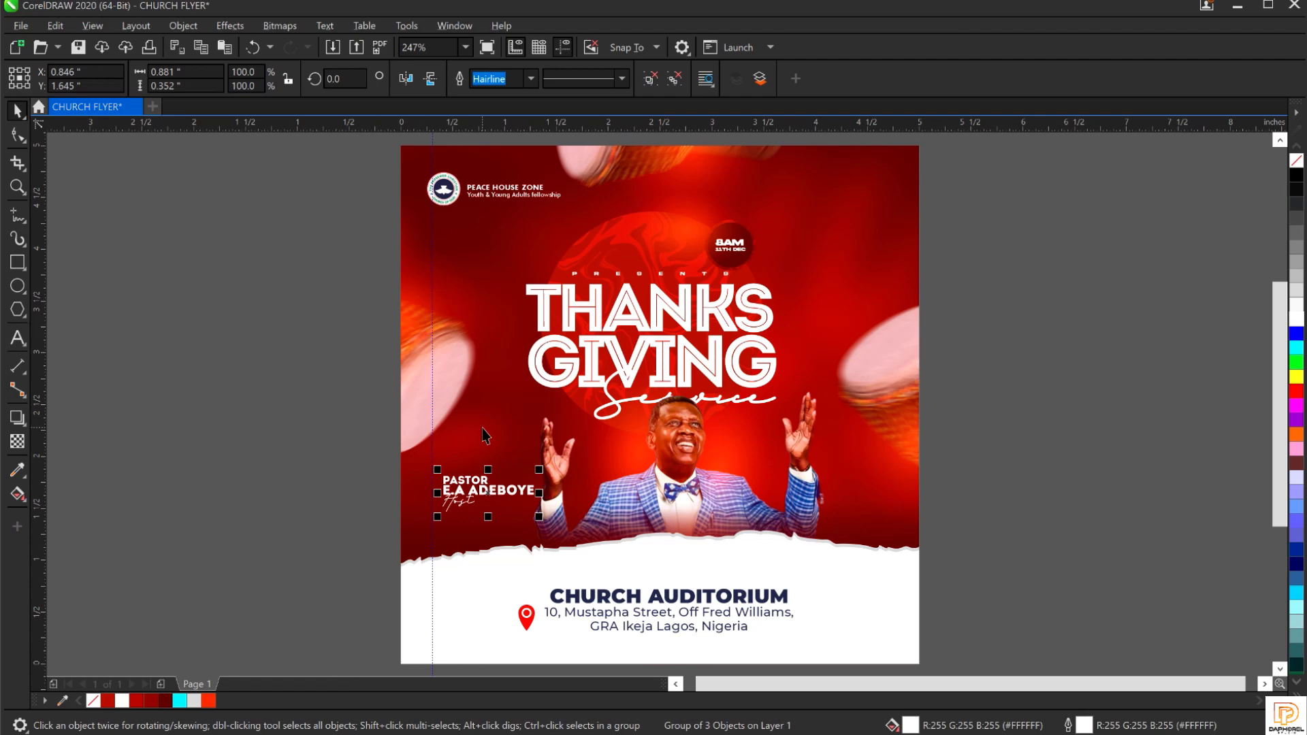
{"action": "key", "text": "Left"}
{"action": "key", "text": "Left"}
{"action": "key", "text": "Left"}
{"action": "key", "text": "Left"}
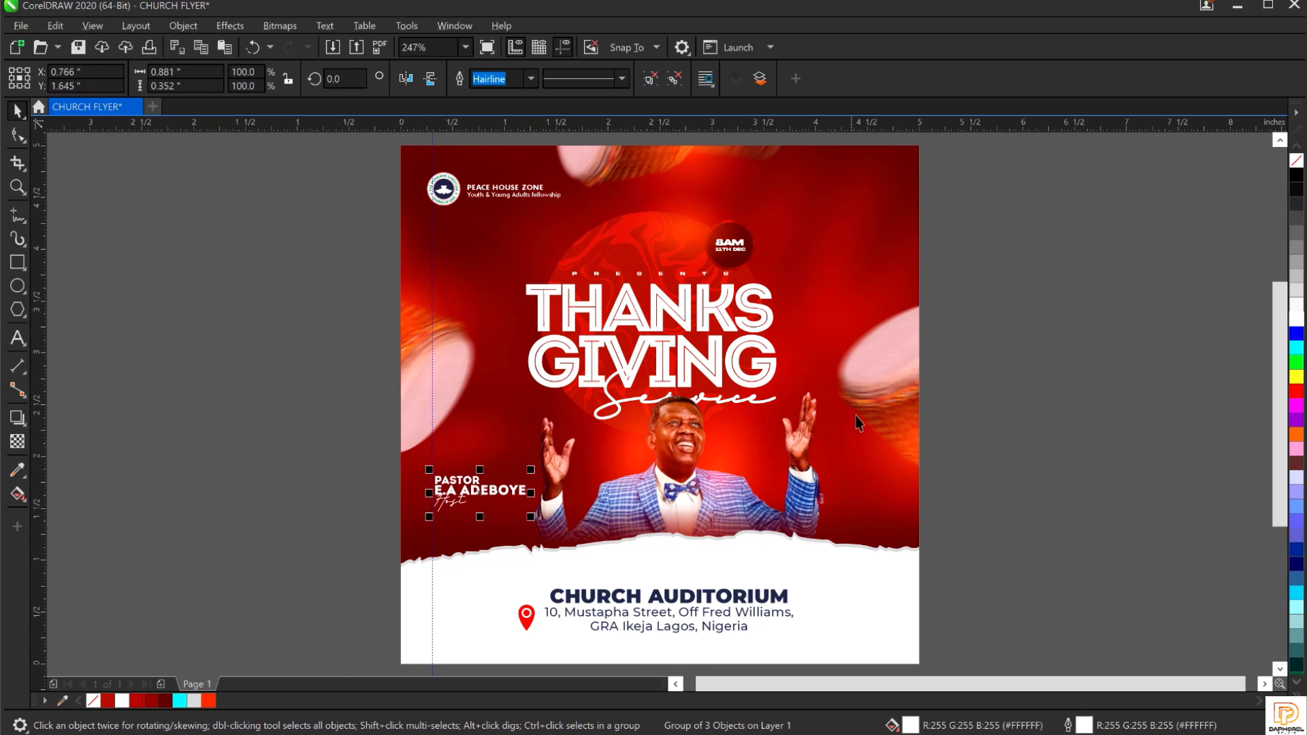
Delete the vertical guideline running through the flyer's left side.
{"action": "left_click", "coordinate": [899, 351]}
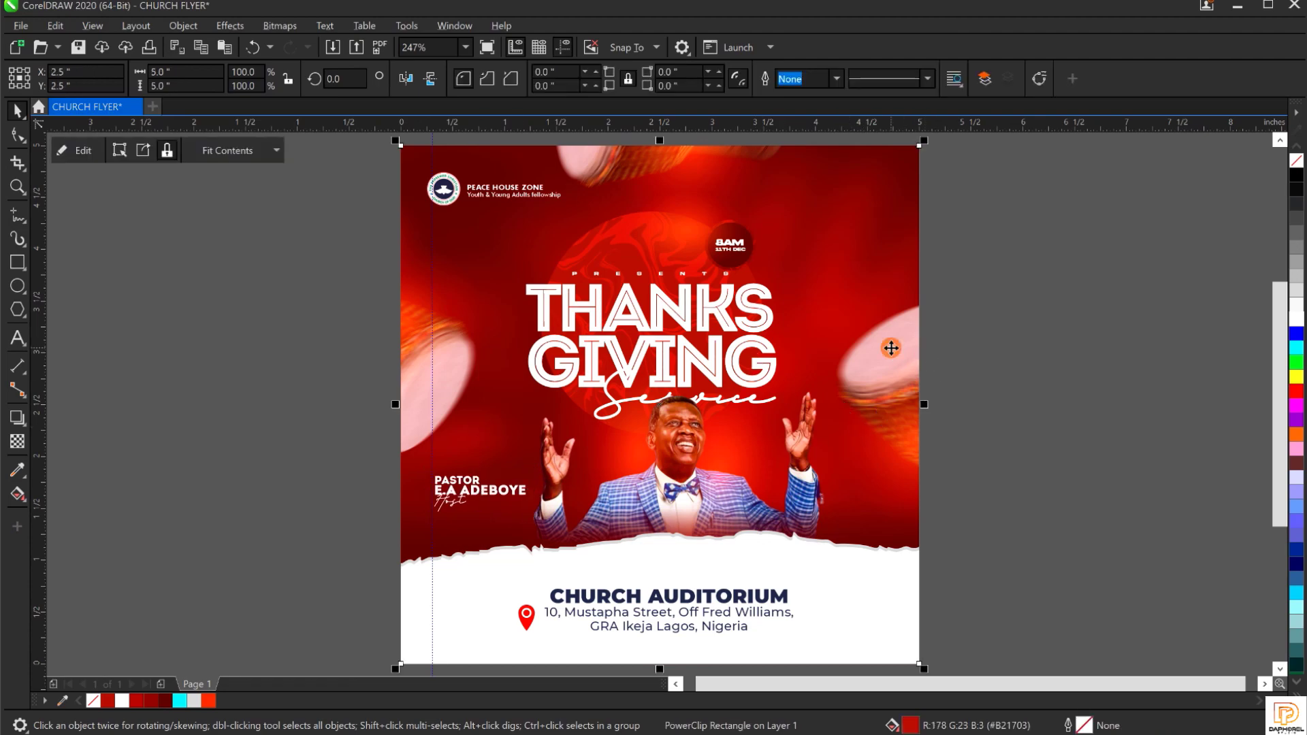
{"action": "left_click", "coordinate": [431, 302]}
{"action": "key", "text": "Delete"}
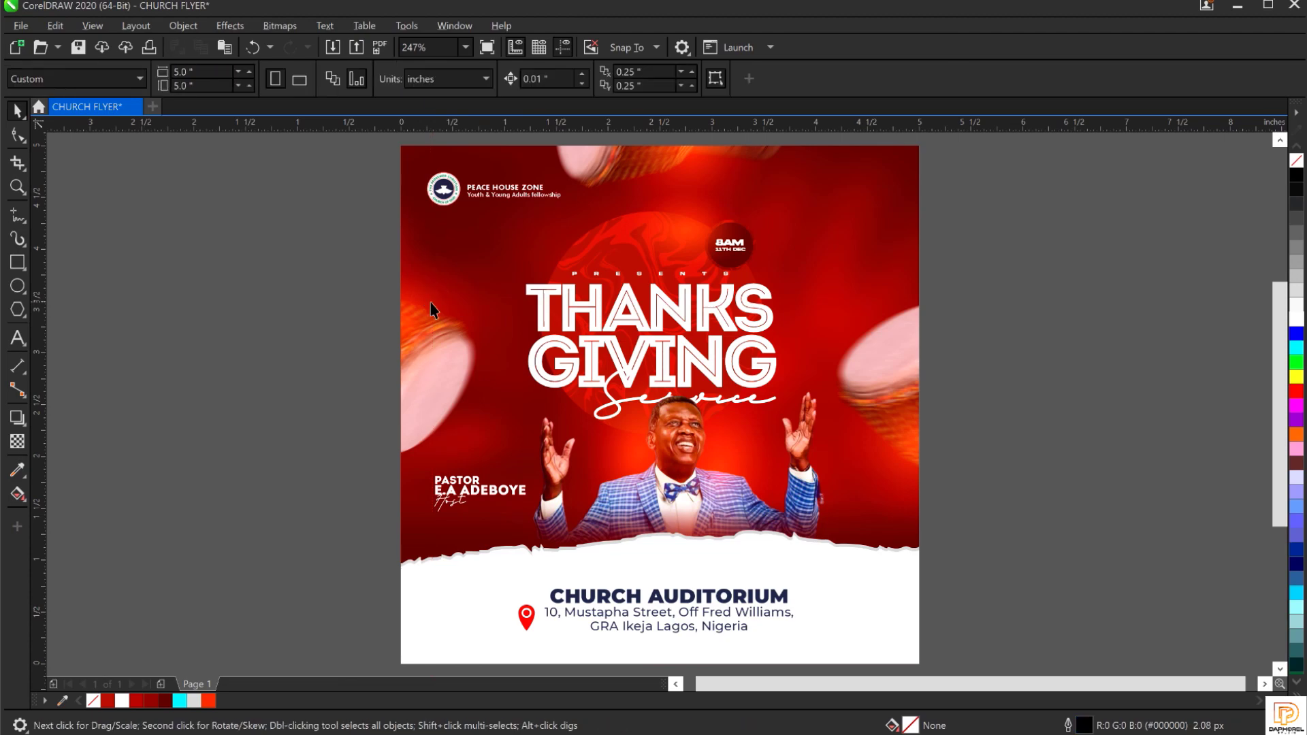
{"action": "left_click", "coordinate": [876, 218]}
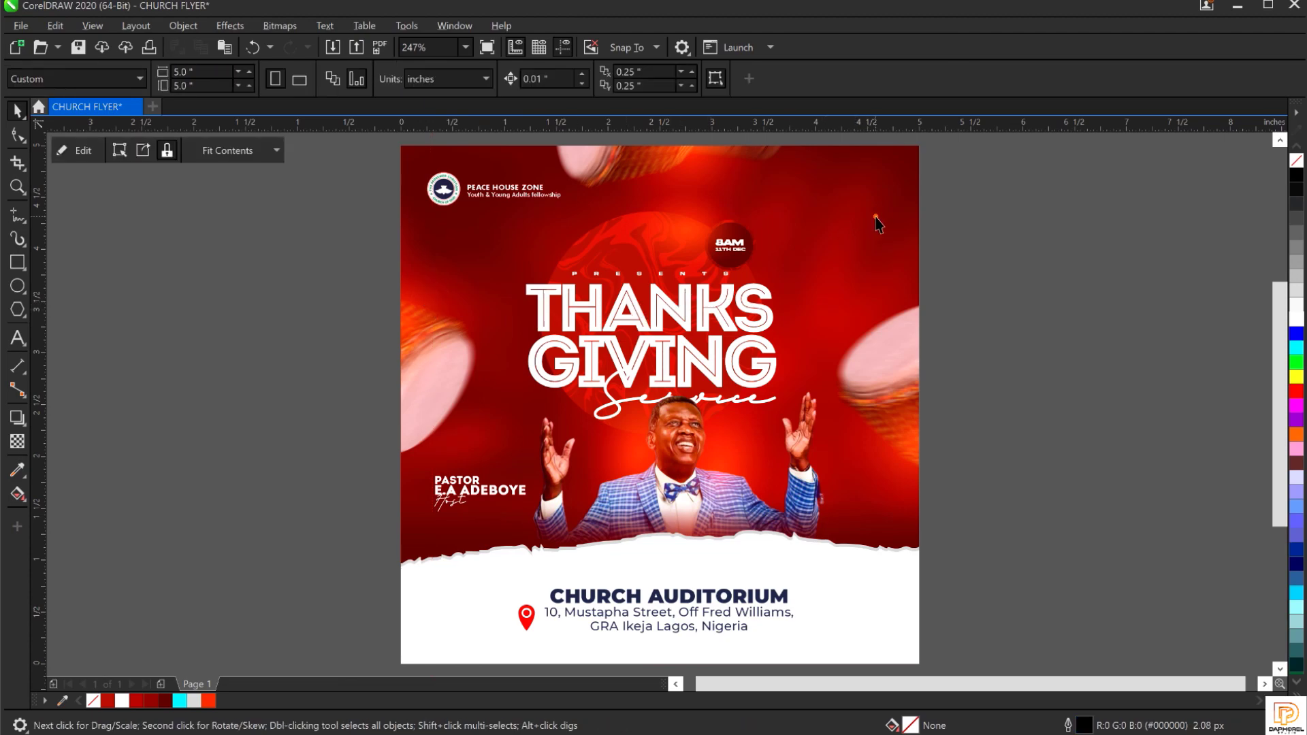
{"action": "left_click", "coordinate": [1007, 411]}
Shift the church auditorium address block with its location pin slightly toward the flyer's left edge.
{"action": "left_click", "coordinate": [724, 608]}
{"action": "left_click_drag", "start_coordinate": [724, 608], "coordinate": [719, 609]}
{"action": "left_click", "coordinate": [999, 540]}
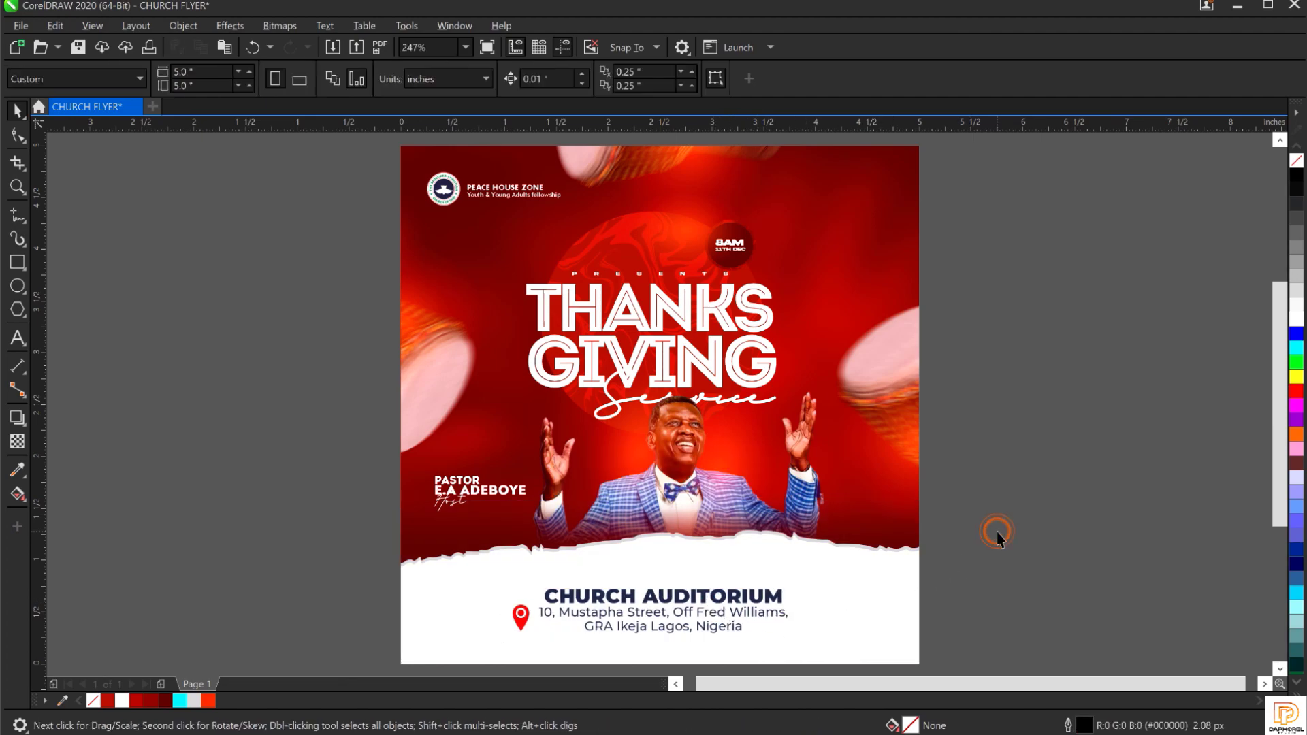